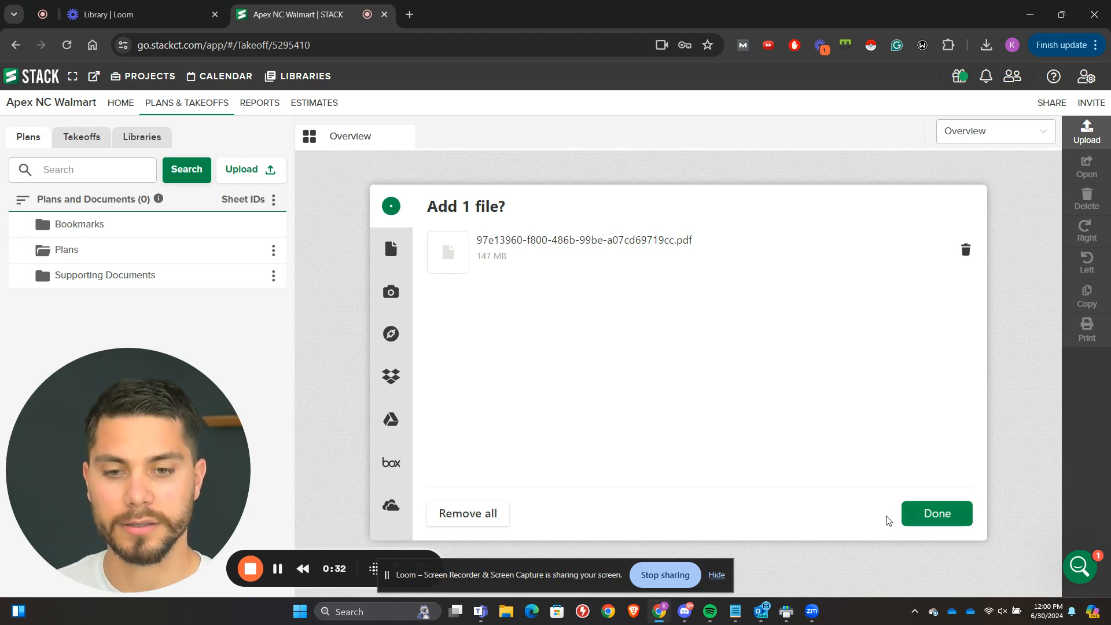
# Step: Confirm the upload of 97e13960-f800-486b-99be-a07cd69719cc.pdf to the Apex NC Walmart project's plans
pyautogui.click(917, 519)
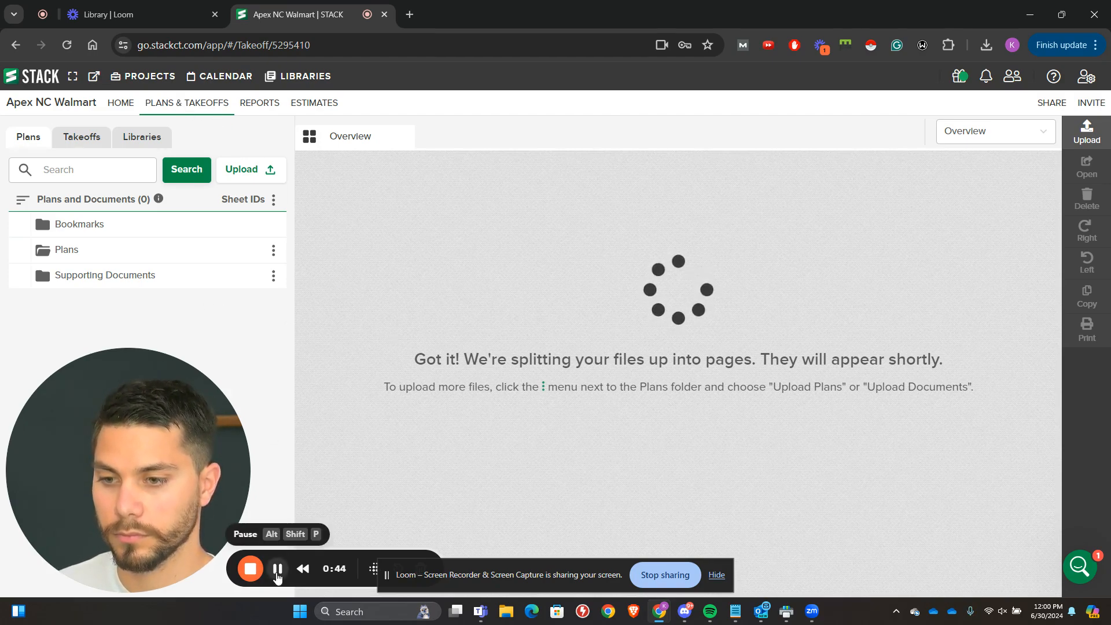
pyautogui.click(717, 575)
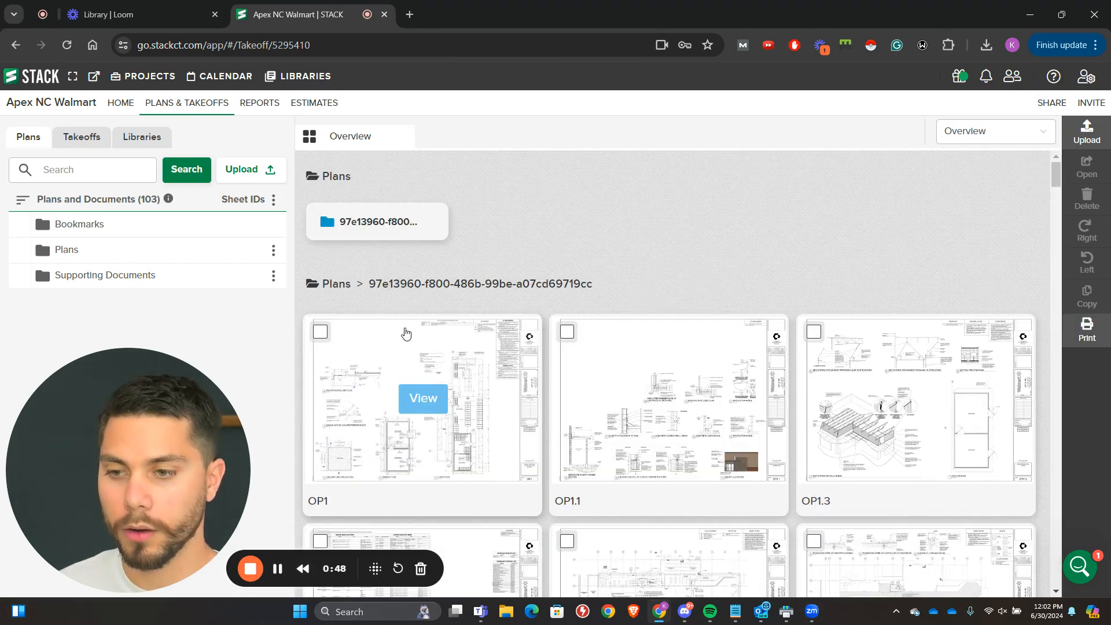
# Step: Expand the Plans folder, then open cover sheet C1 from the plan overview and dismiss the Floor Plan AI announcement
pyautogui.scroll(-3, 407, 339)
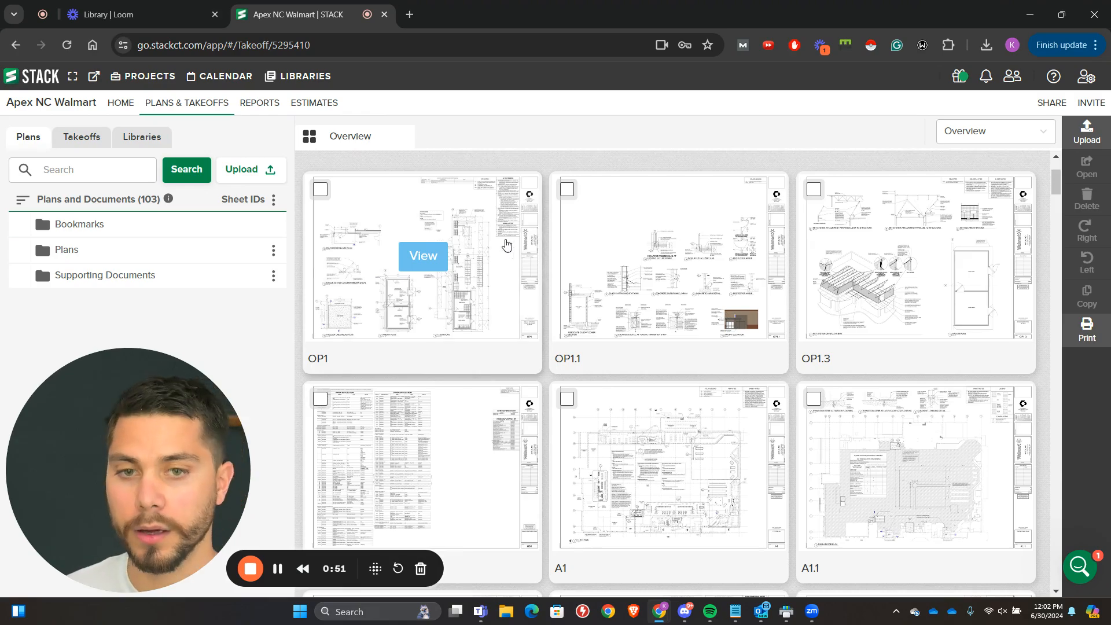
pyautogui.scroll(-10, 503, 249)
pyautogui.scroll(3, 505, 260)
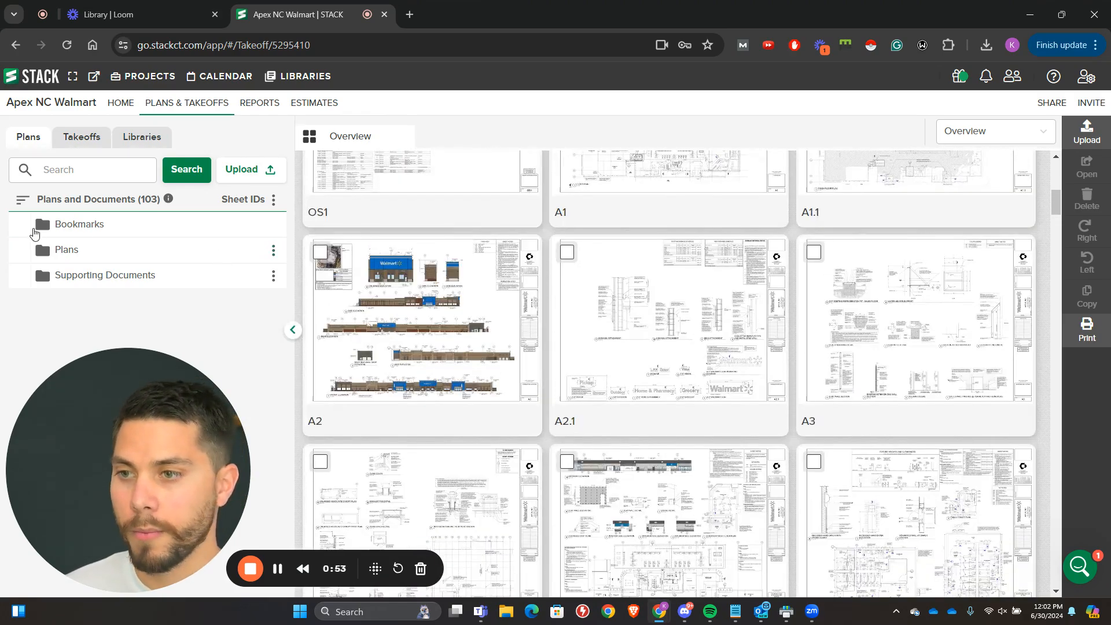
pyautogui.click(47, 250)
pyautogui.scroll(-20, 386, 297)
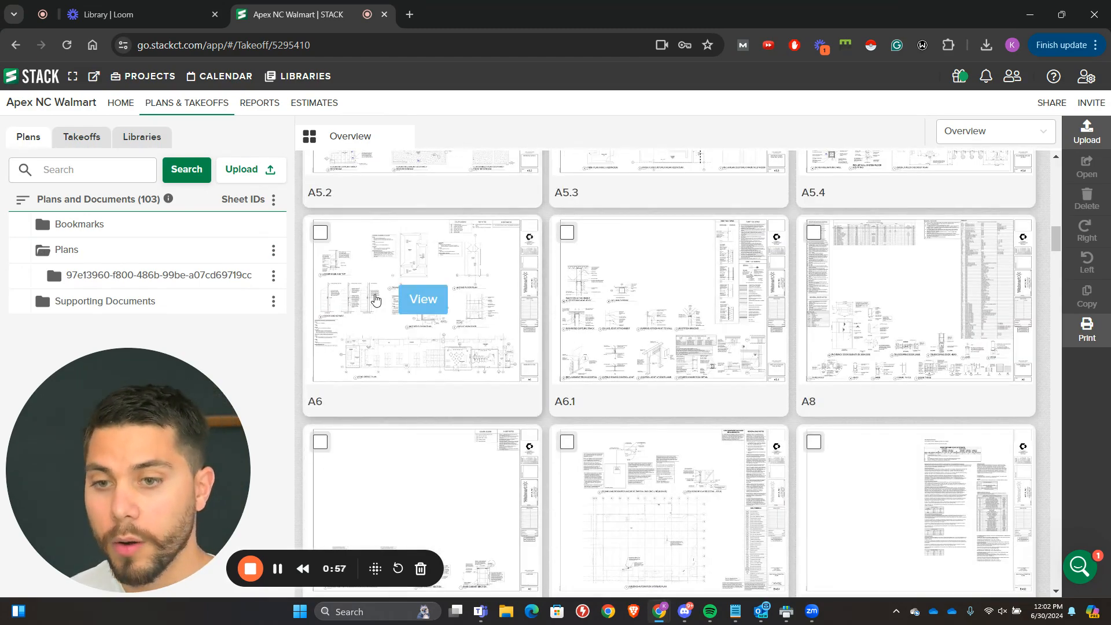
pyautogui.scroll(-10, 376, 307)
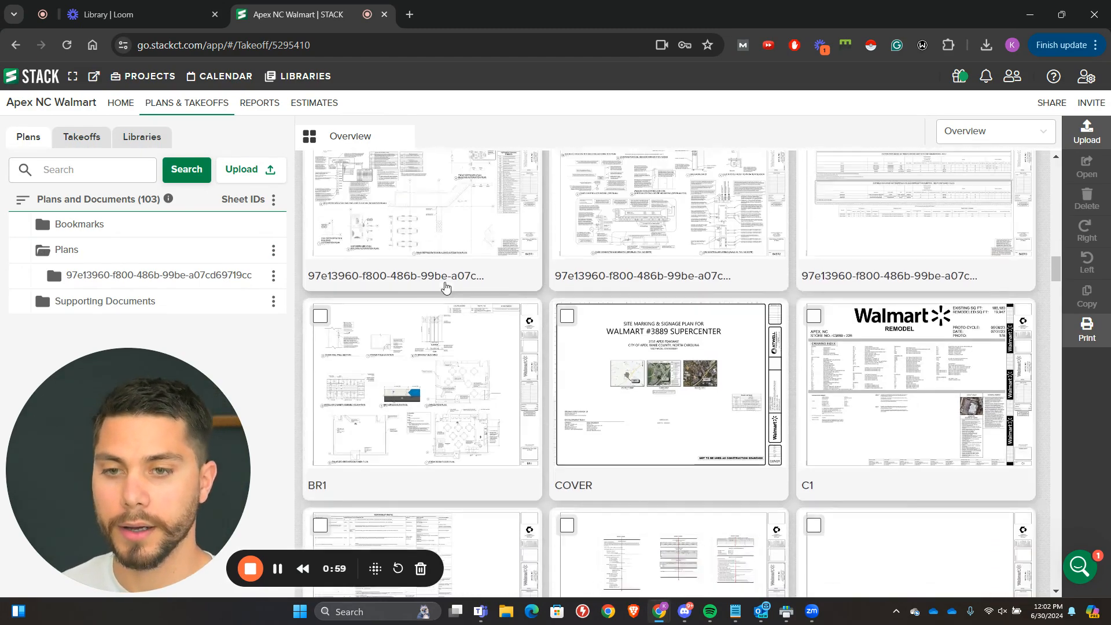
pyautogui.scroll(-5, 443, 289)
pyautogui.scroll(5, 664, 355)
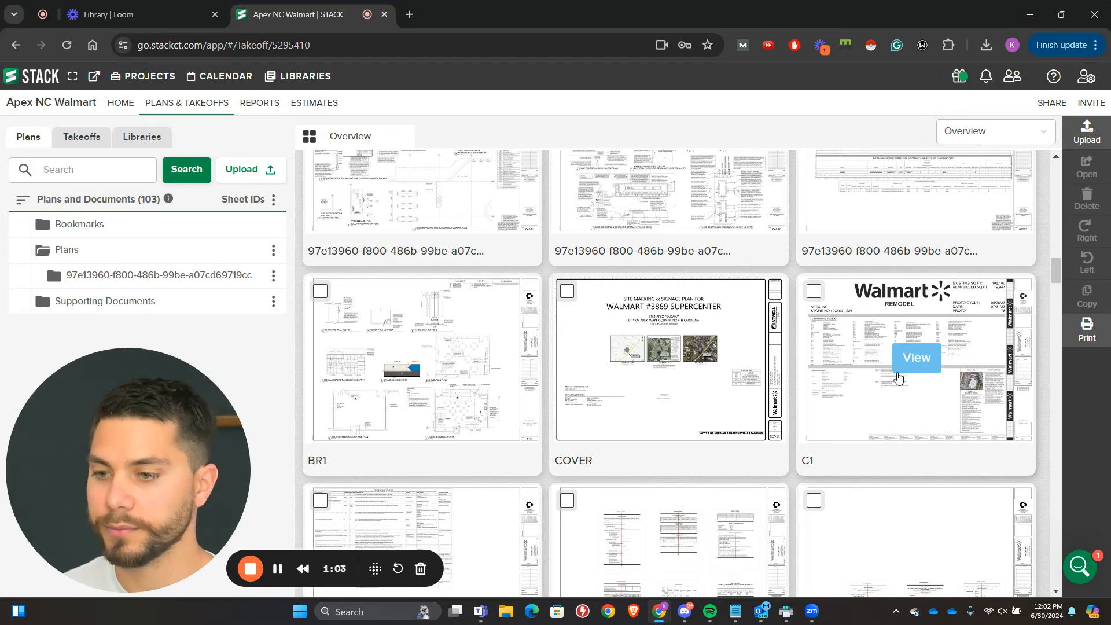
pyautogui.click(931, 364)
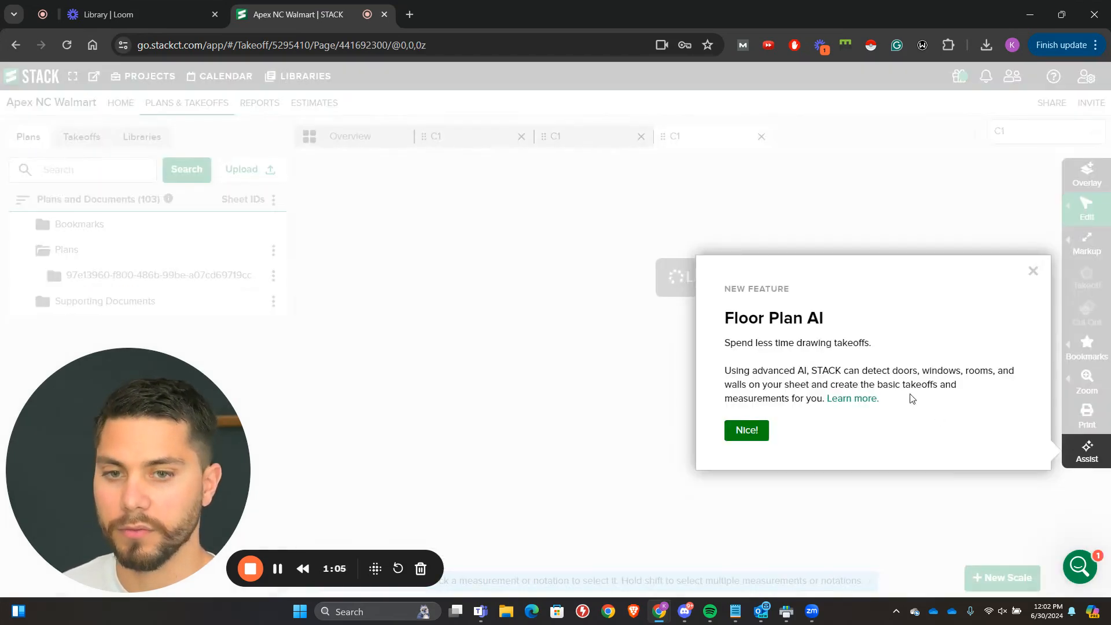
pyautogui.click(1033, 271)
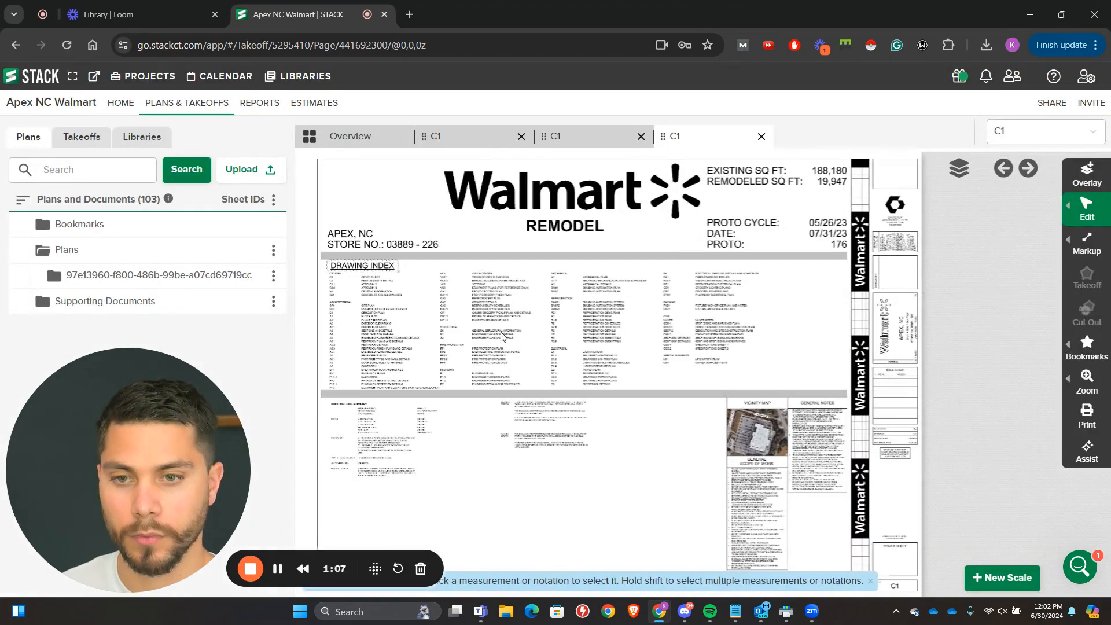
# Step: Open the stop signs and markings plan SSM-1 through its link in the Civil section of C1's drawing index
pyautogui.scroll(5, 412, 327)
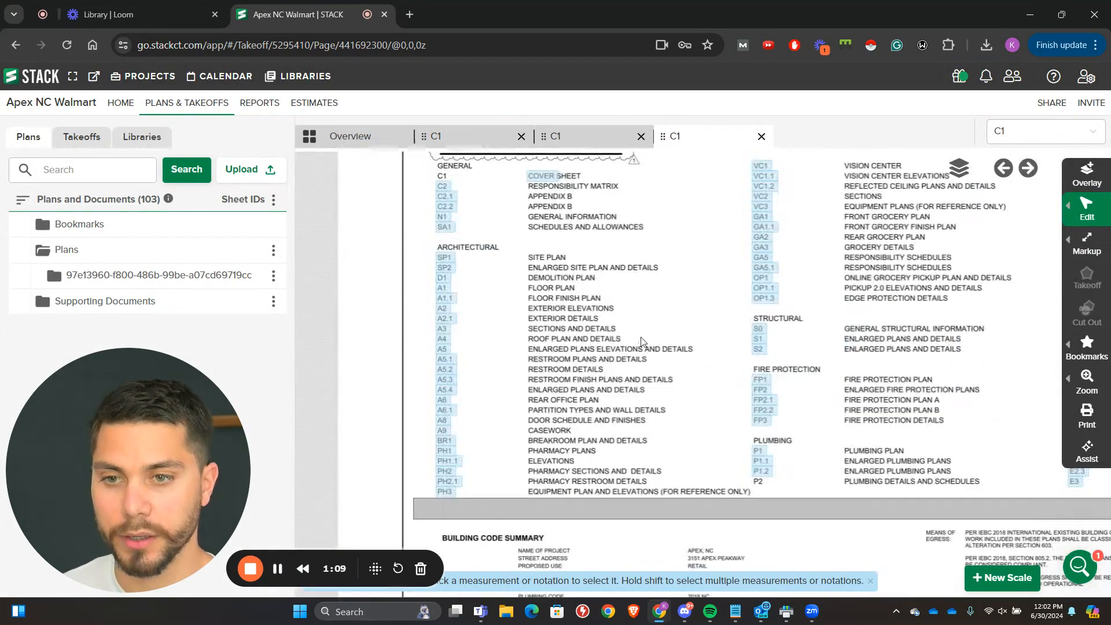
pyautogui.scroll(2, 625, 316)
pyautogui.moveTo(687, 310)
pyautogui.mouseDown()
pyautogui.moveTo(766, 327)
pyautogui.moveTo(386, 358)
pyautogui.mouseUp()
pyautogui.scroll(-3, 765, 327)
pyautogui.moveTo(651, 322)
pyautogui.mouseDown()
pyautogui.moveTo(528, 316)
pyautogui.moveTo(466, 327)
pyautogui.mouseUp()
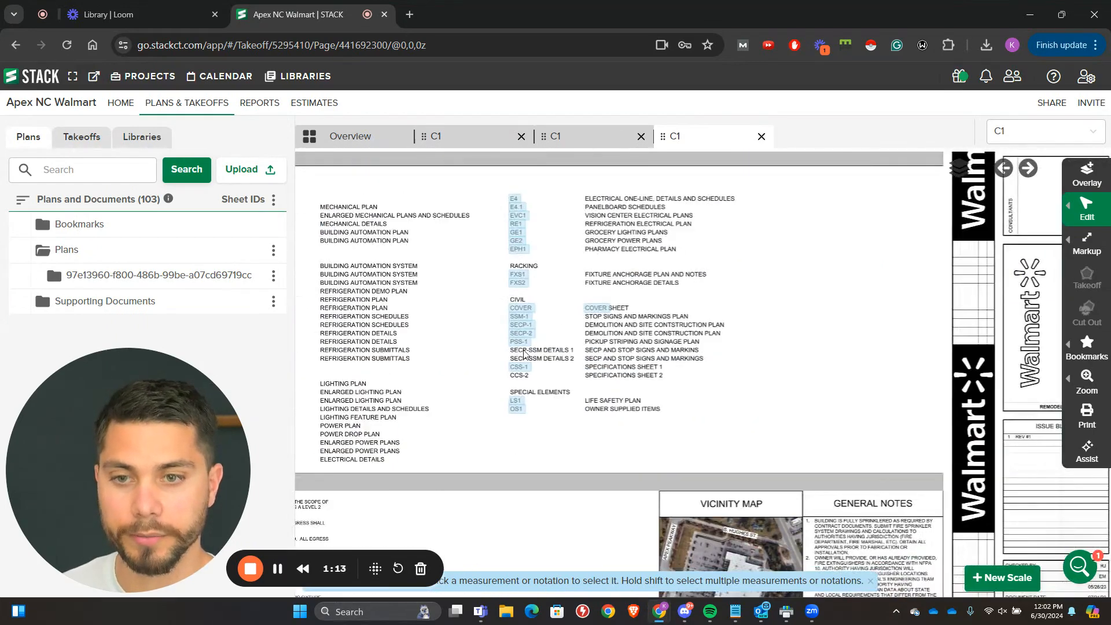
pyautogui.scroll(3, 655, 384)
pyautogui.scroll(2, 439, 284)
pyautogui.scroll(3, 800, 344)
pyautogui.scroll(-2, 671, 271)
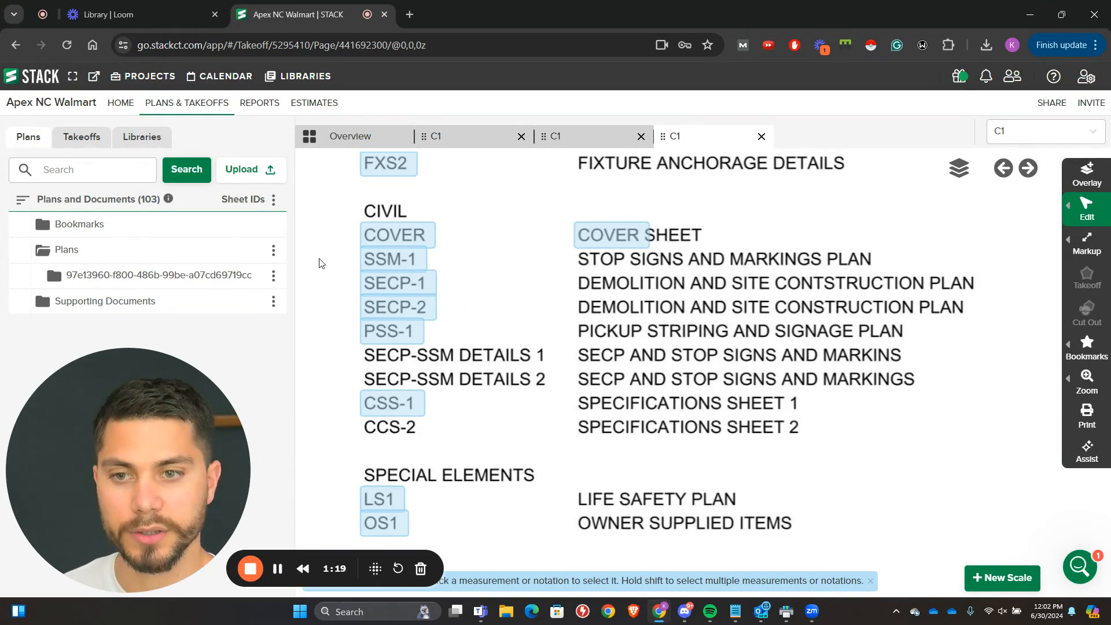
pyautogui.click(380, 258)
pyautogui.click(576, 550)
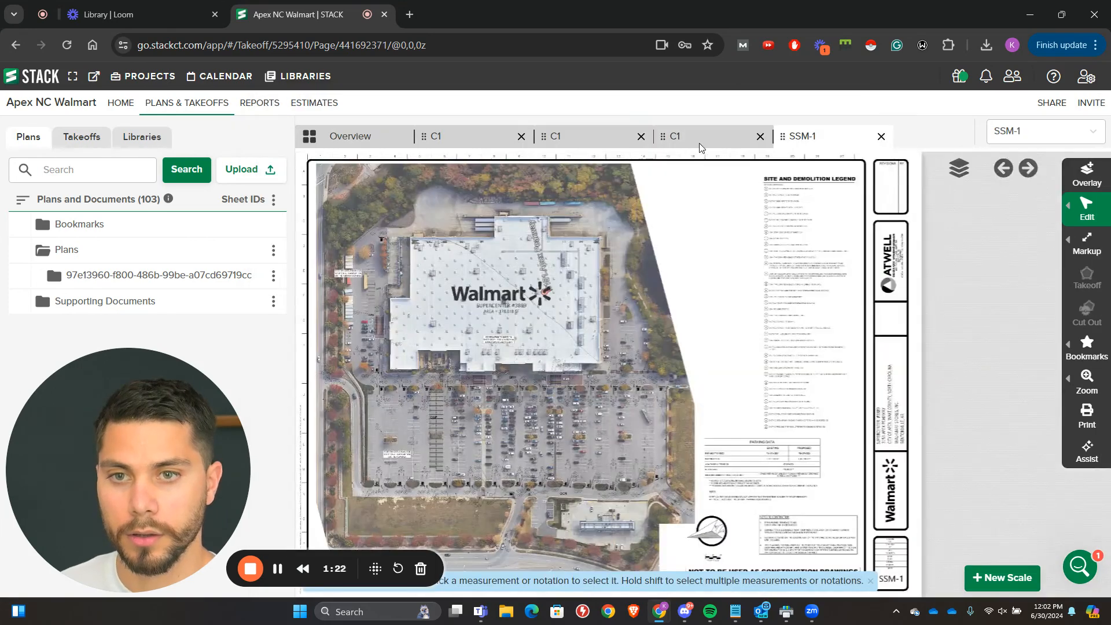
# Step: Close the duplicate C1 sheets and return to the remaining C1 drawing index
pyautogui.click(746, 142)
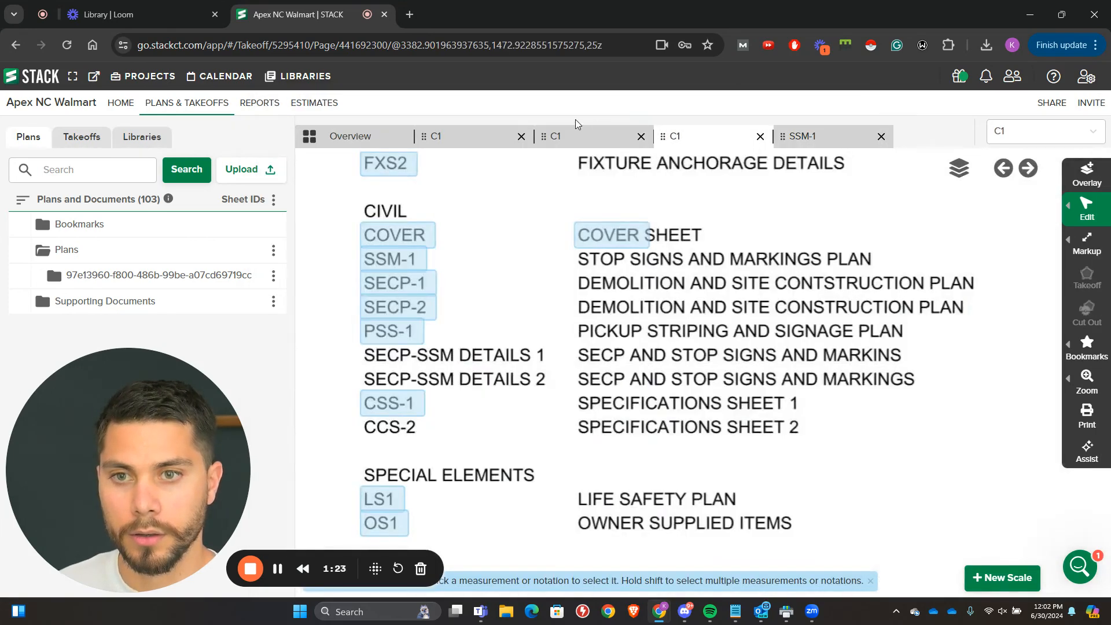
pyautogui.click(593, 140)
pyautogui.click(641, 138)
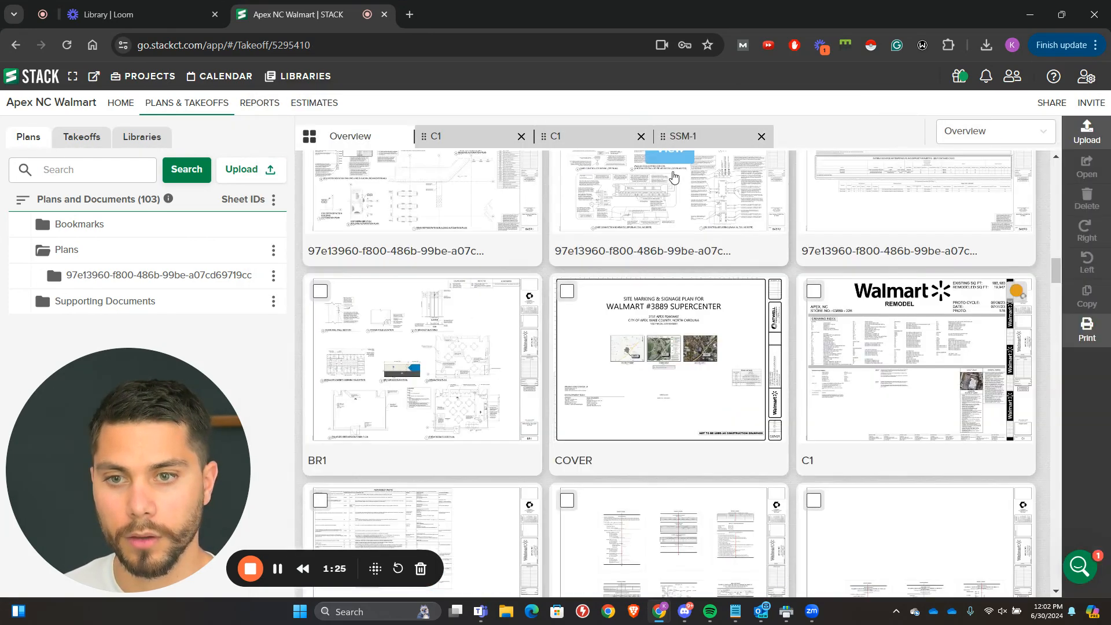
pyautogui.click(520, 137)
pyautogui.click(497, 137)
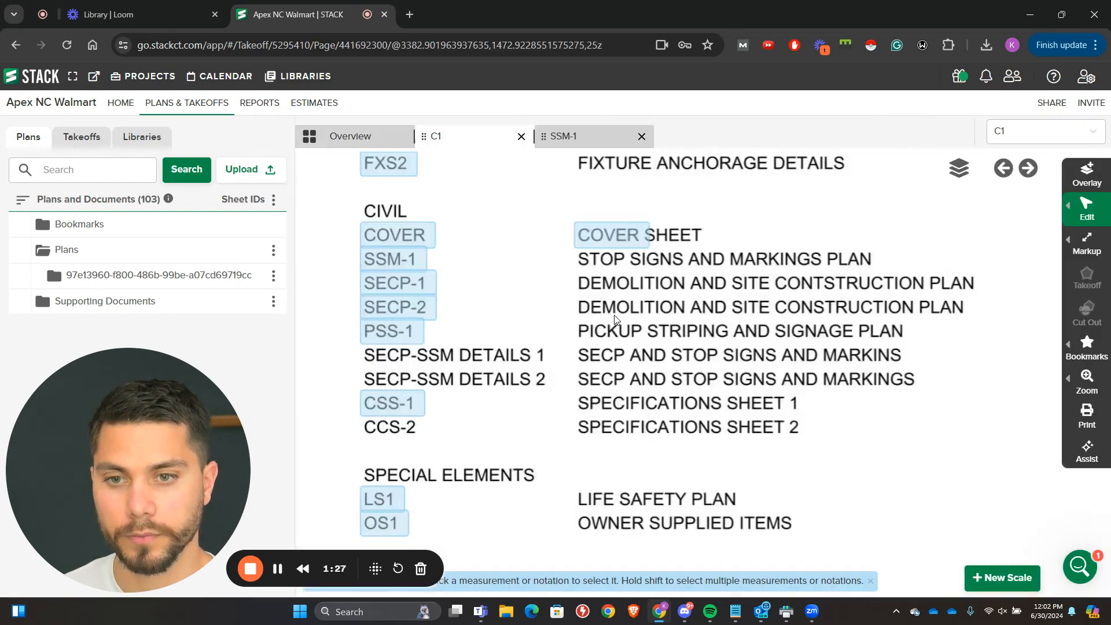
# Step: Open civil sheets SECP-1, SECP-2 and PSS-1 through their links in the drawing index
pyautogui.click(416, 285)
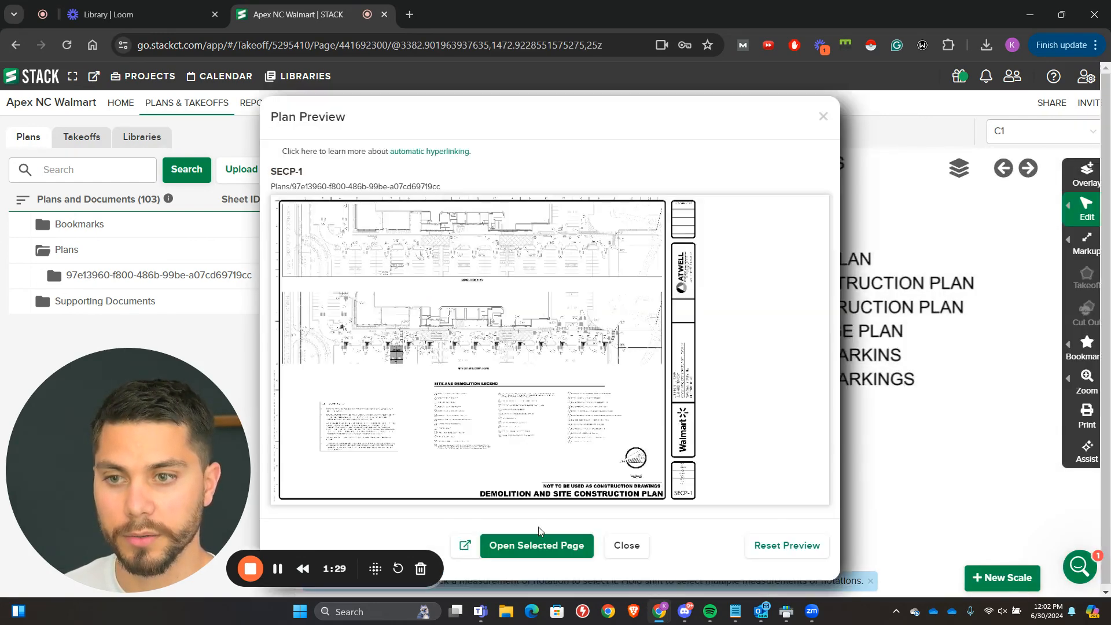
pyautogui.click(535, 543)
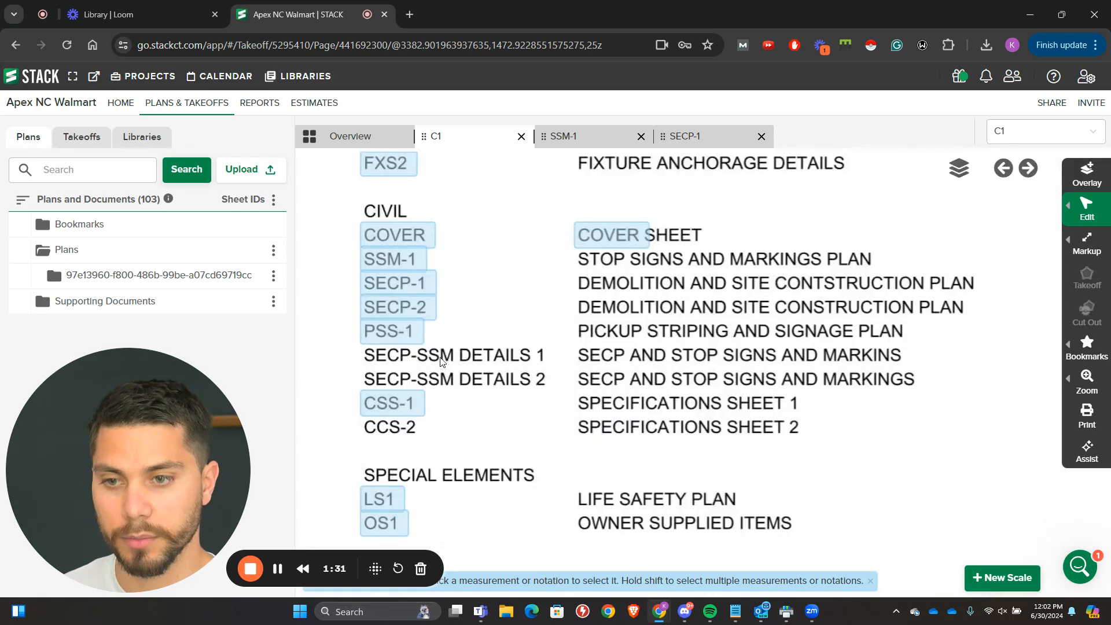
pyautogui.click(426, 309)
pyautogui.click(534, 542)
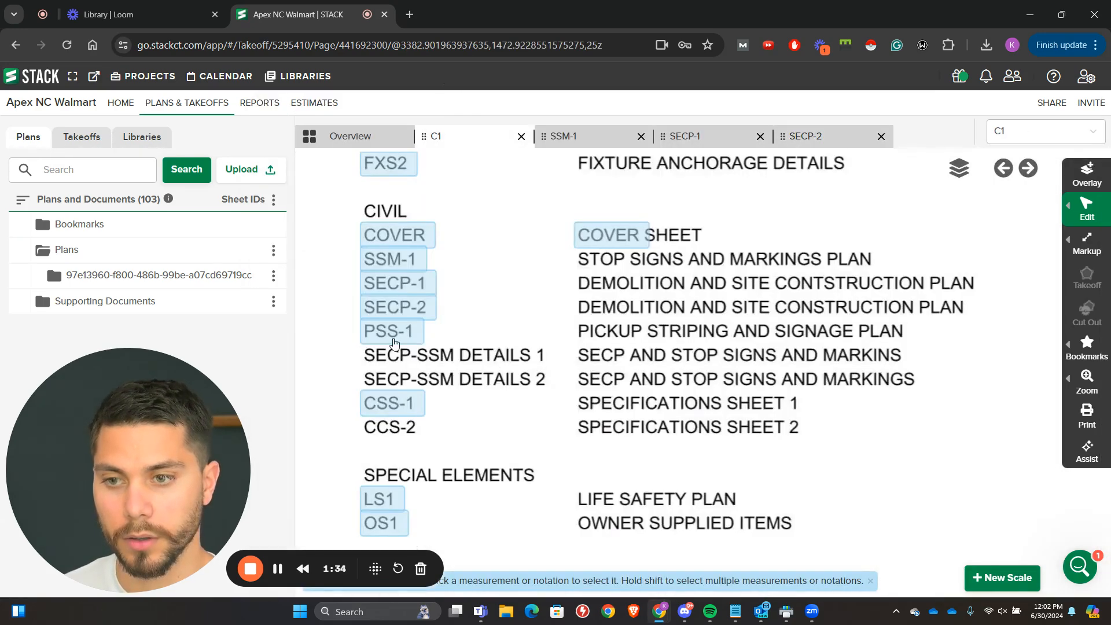
pyautogui.click(391, 331)
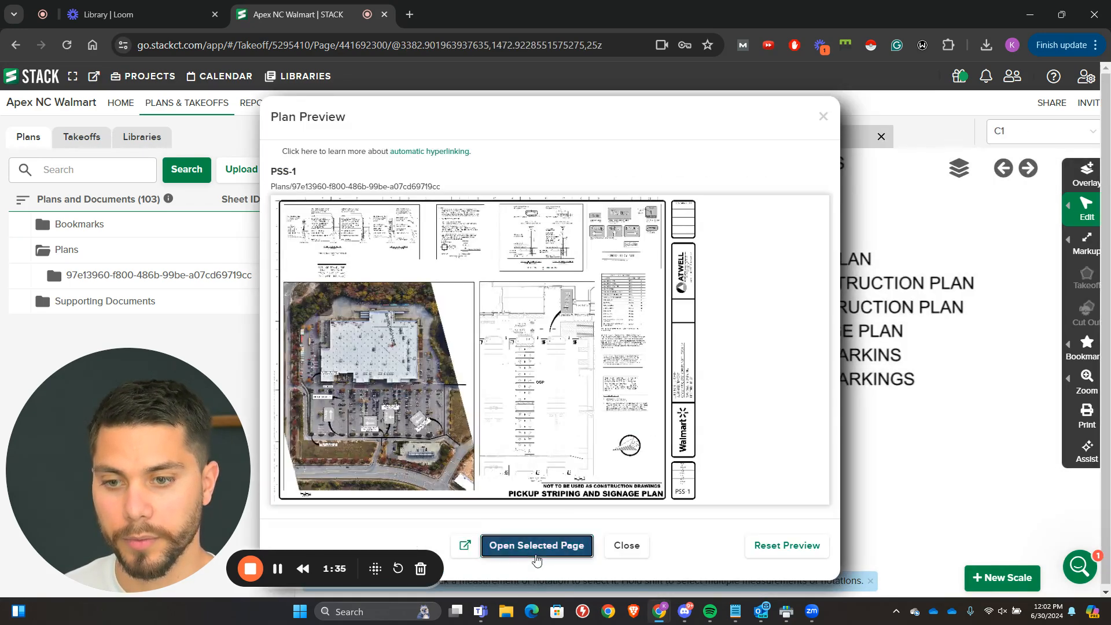
pyautogui.click(534, 542)
# Step: Return to sheet C1 and check the Civil section of the drawing index for remaining relevant sheets
pyautogui.click(368, 145)
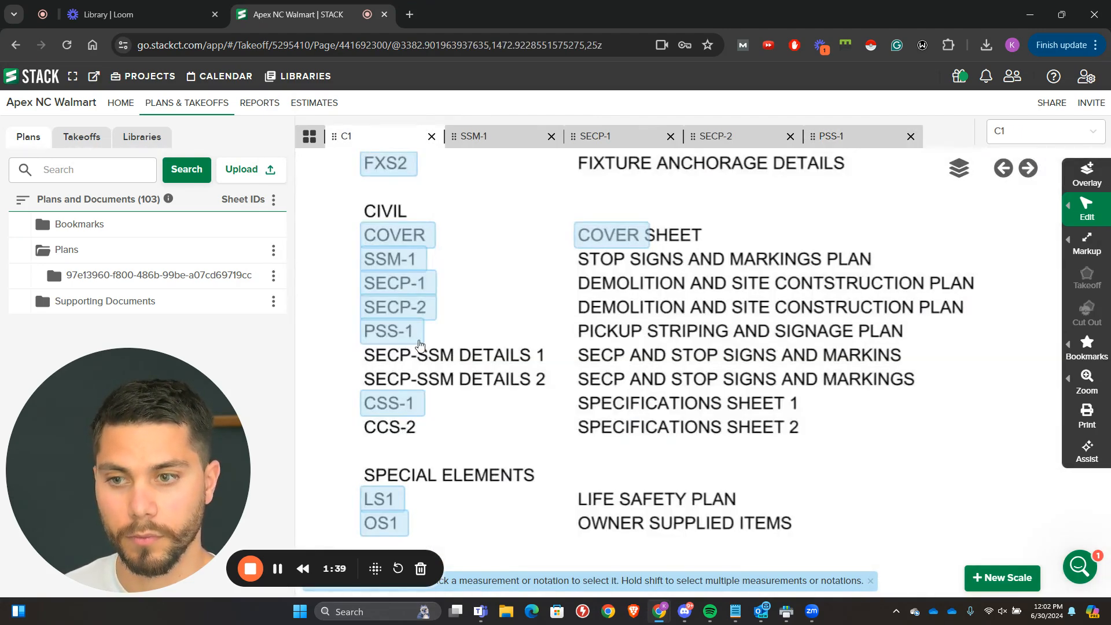
pyautogui.scroll(-1, 432, 361)
pyautogui.scroll(2, 432, 361)
pyautogui.scroll(1, 408, 363)
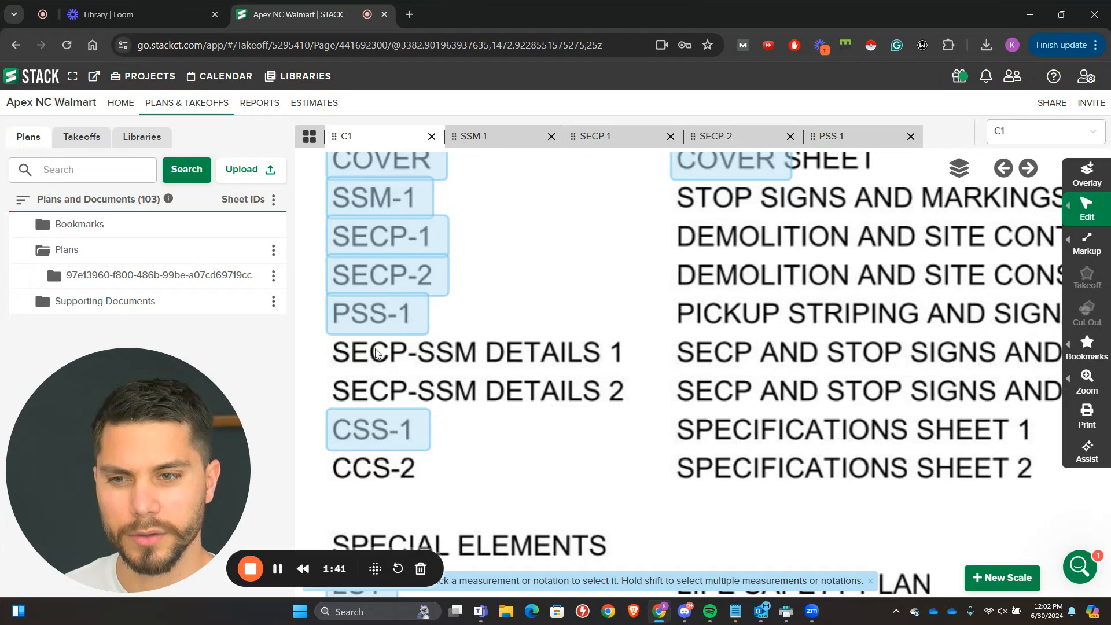
pyautogui.scroll(-1, 371, 351)
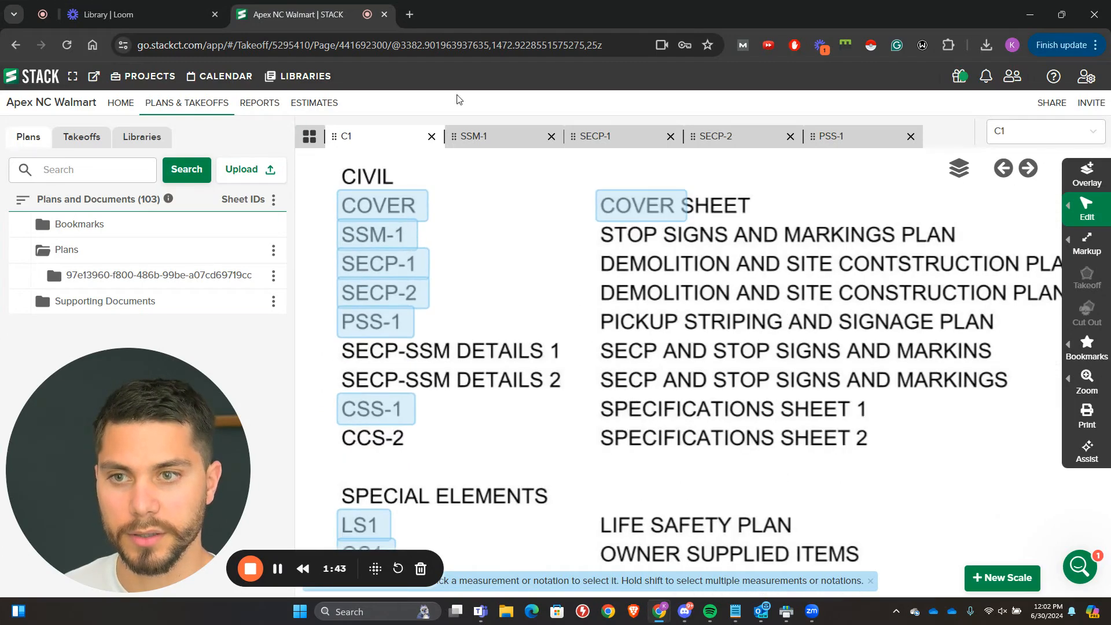
# Step: Switch to sheet SSM-1 and read its Notes to Contractor
pyautogui.click(477, 138)
pyautogui.scroll(3, 890, 350)
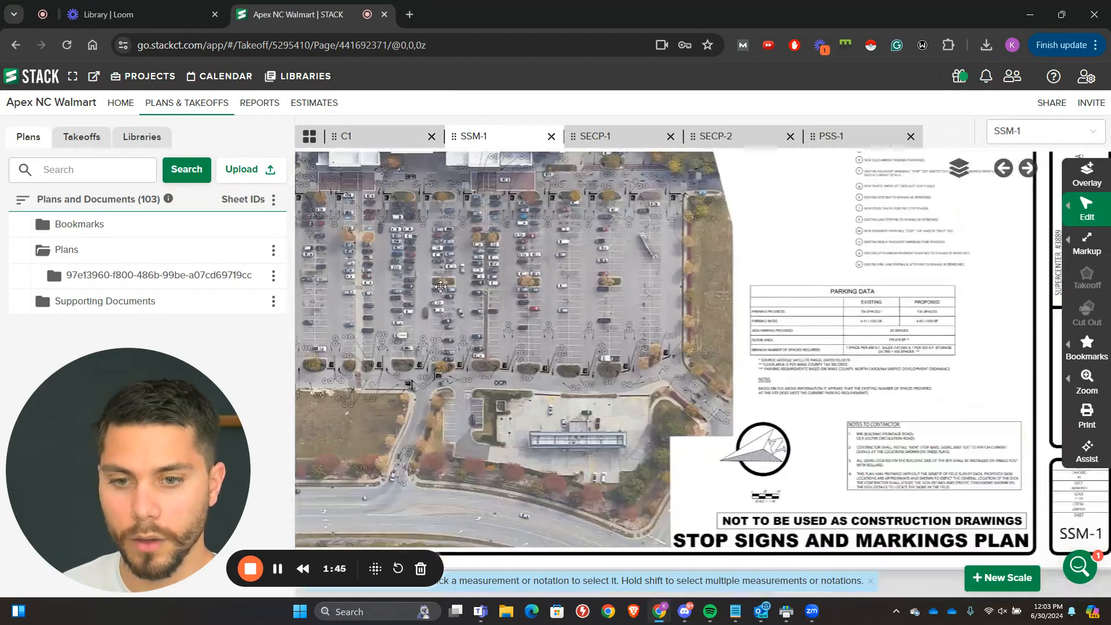
pyautogui.scroll(3, 870, 343)
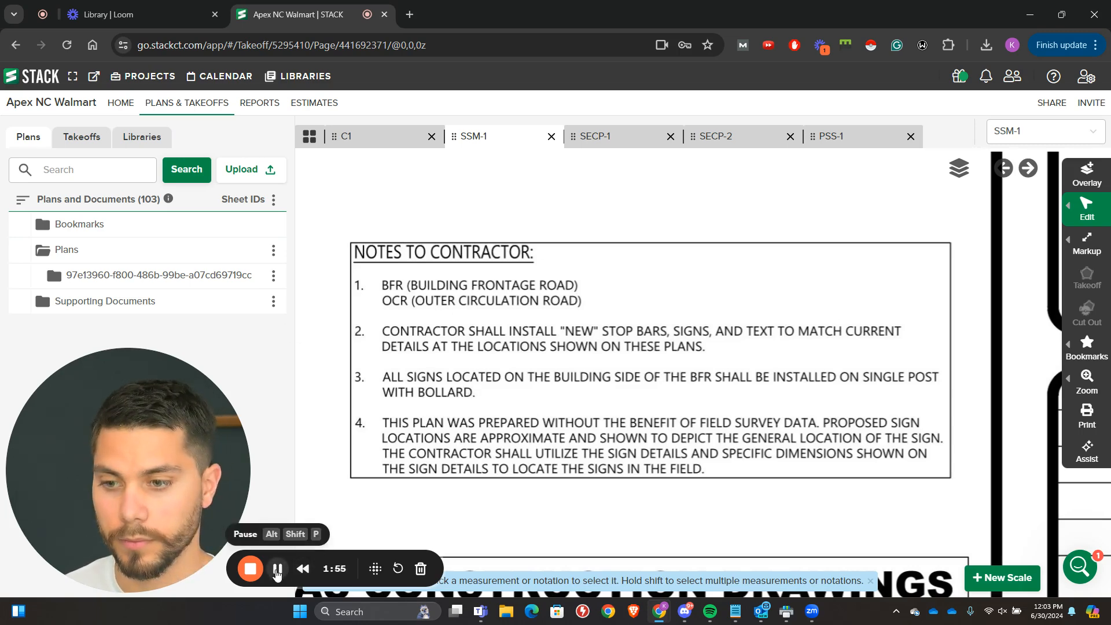
# Step: Examine the Parking Data table and its footnotes on sheet SSM-1
pyautogui.scroll(-5, 480, 365)
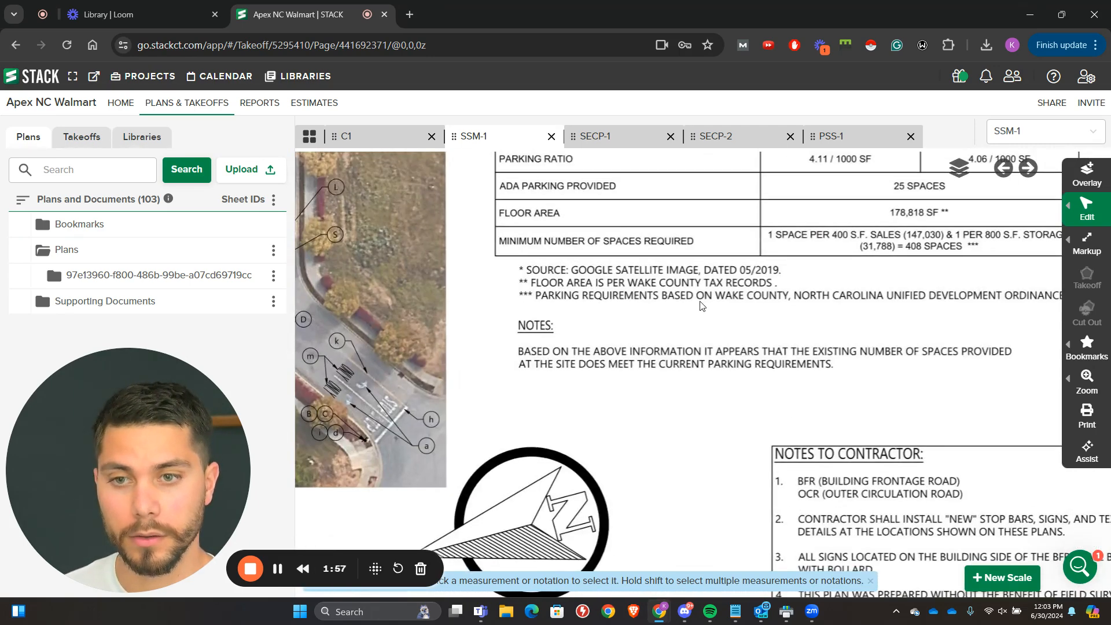
pyautogui.scroll(2, 700, 303)
pyautogui.moveTo(719, 236); pyautogui.dragTo(668, 462)
pyautogui.moveTo(538, 353); pyautogui.dragTo(343, 320)
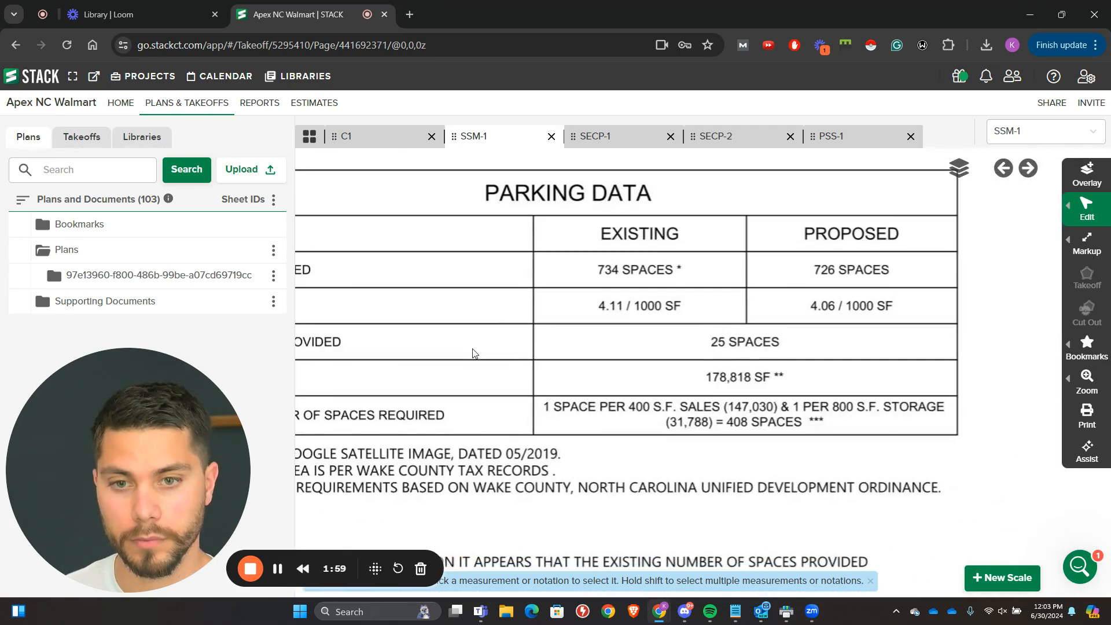
pyautogui.moveTo(473, 353)
pyautogui.mouseDown()
pyautogui.moveTo(659, 342)
pyautogui.moveTo(399, 282)
pyautogui.moveTo(470, 344)
pyautogui.mouseUp()
pyautogui.scroll(-1, 347, 298)
pyautogui.moveTo(338, 295); pyautogui.dragTo(679, 380)
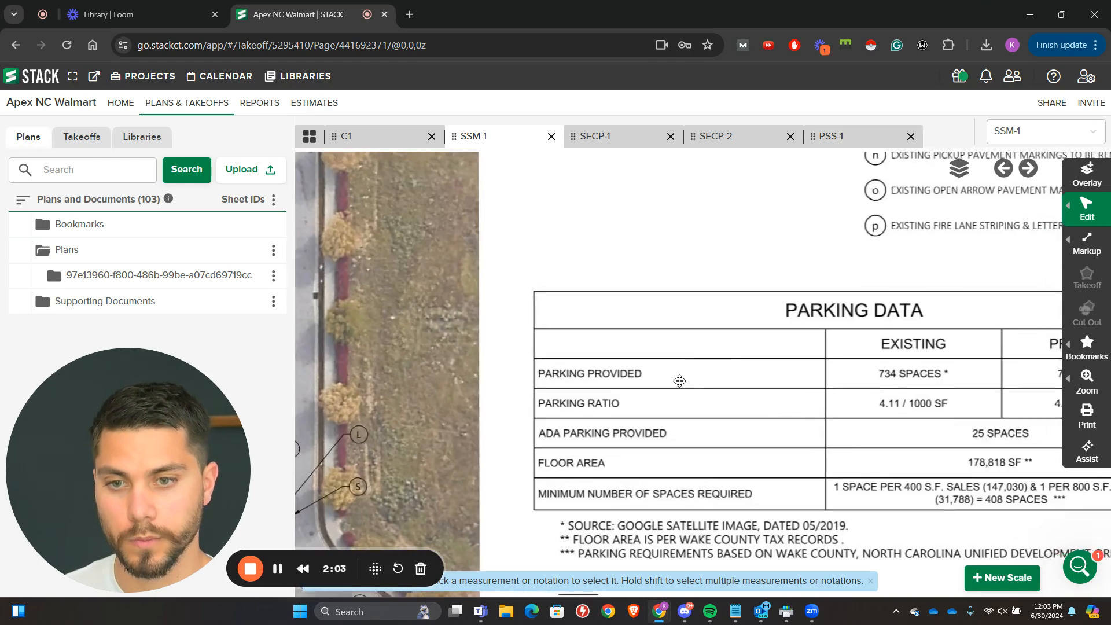
# Step: Examine the aerial site plan on SSM-1, including the OGP stalls and stop markings in front of the store
pyautogui.moveTo(919, 216); pyautogui.dragTo(534, 434)
pyautogui.scroll(-2, 521, 268)
pyautogui.moveTo(523, 268); pyautogui.dragTo(417, 592)
pyautogui.moveTo(444, 305); pyautogui.dragTo(492, 564)
pyautogui.scroll(-3, 432, 339)
pyautogui.moveTo(416, 347); pyautogui.dragTo(825, 203)
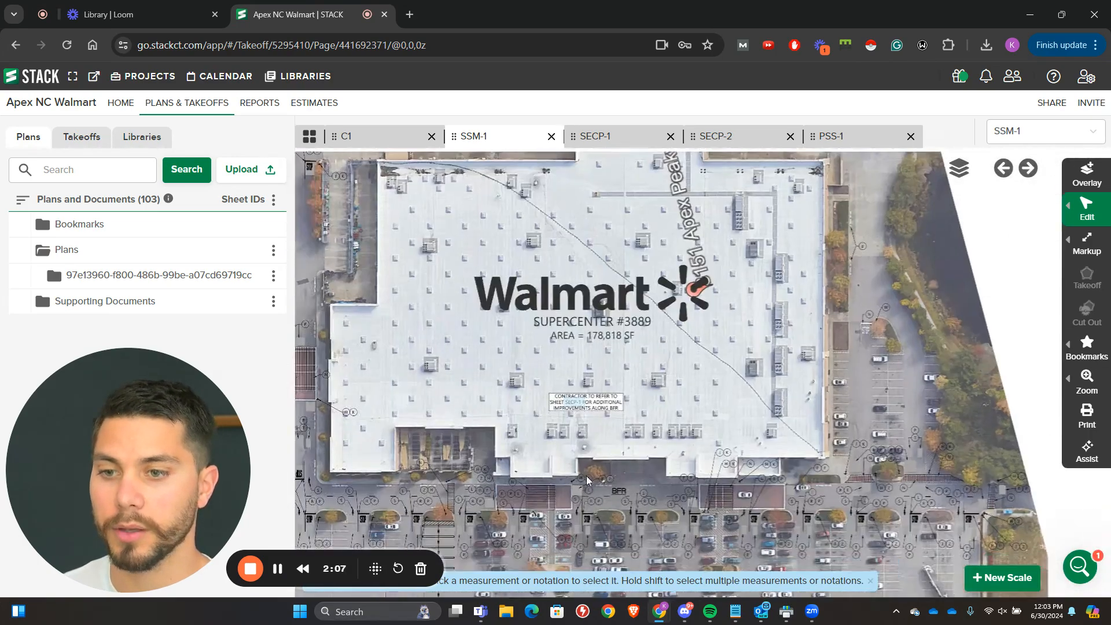
pyautogui.moveTo(586, 480); pyautogui.dragTo(679, 207)
pyautogui.scroll(2, 491, 370)
pyautogui.scroll(-1, 590, 347)
pyautogui.scroll(2, 587, 257)
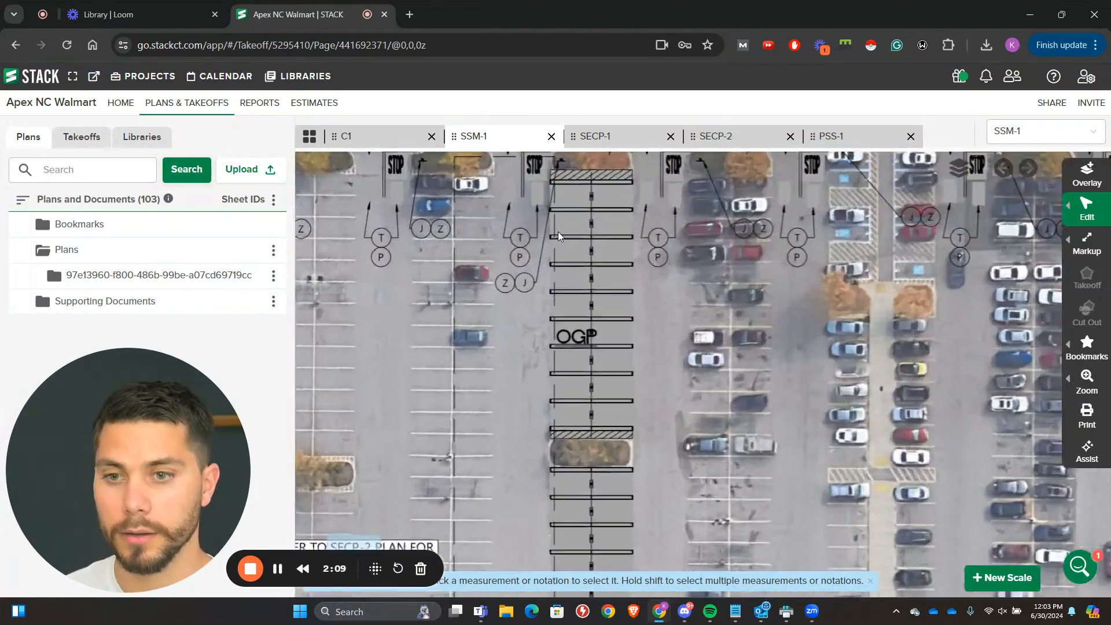
pyautogui.scroll(3, 507, 381)
pyautogui.moveTo(587, 234); pyautogui.dragTo(495, 334)
pyautogui.scroll(-1, 506, 382)
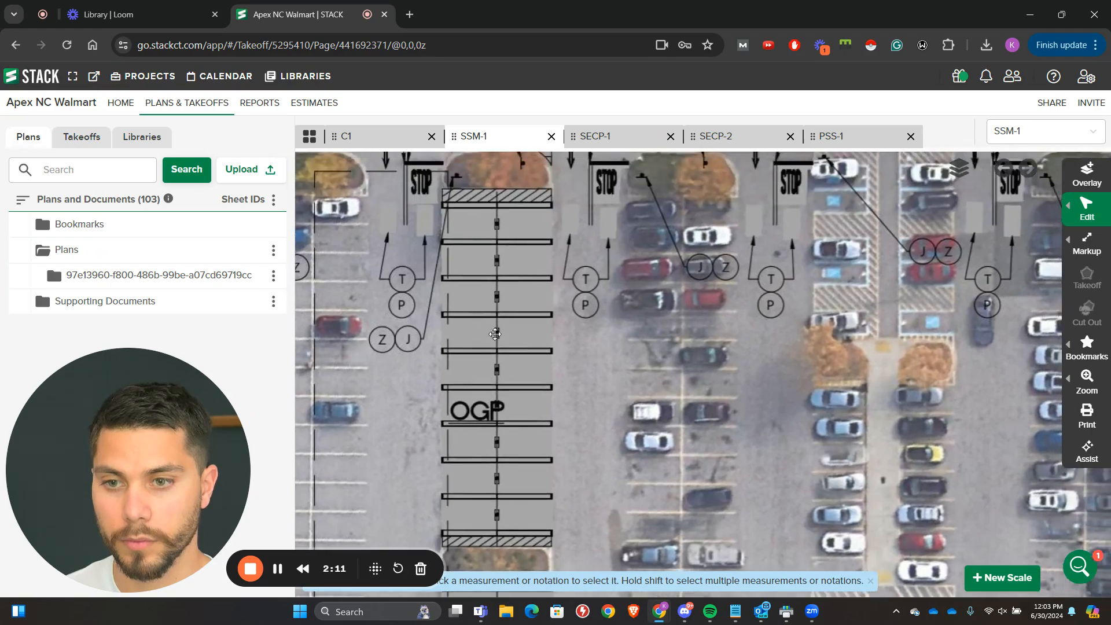
# Step: Review the overall SSM-1 layout around the parking lot and notes, then switch to sheet SECP-1
pyautogui.scroll(-8, 505, 379)
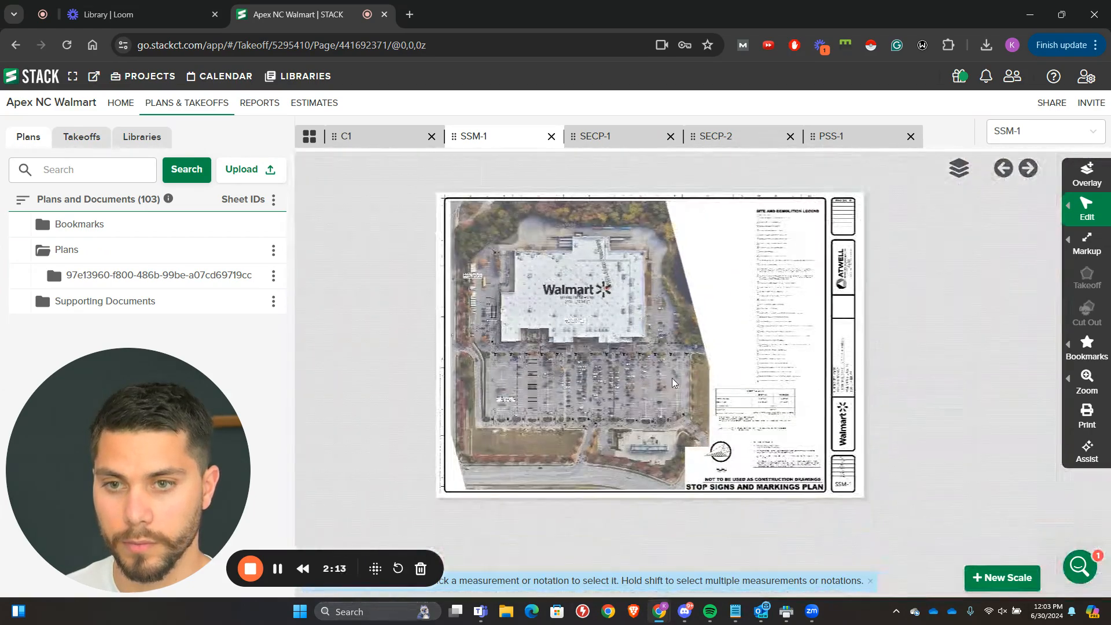
pyautogui.scroll(3, 580, 526)
pyautogui.moveTo(730, 466); pyautogui.dragTo(592, 459)
pyautogui.scroll(3, 608, 477)
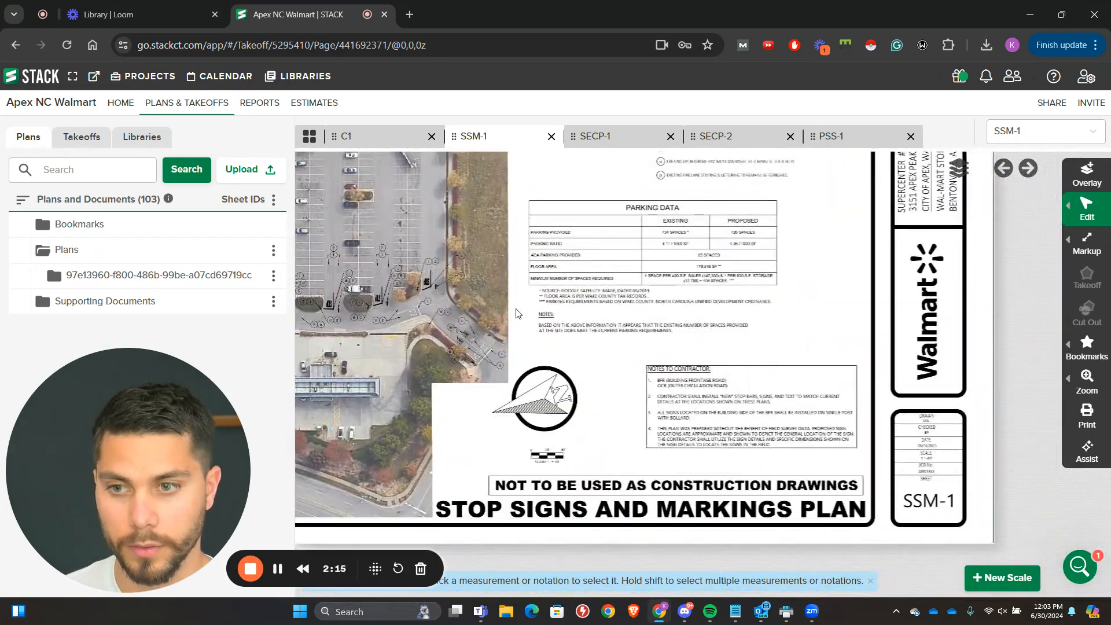
pyautogui.moveTo(516, 308); pyautogui.dragTo(811, 361)
pyautogui.moveTo(578, 155); pyautogui.dragTo(593, 396)
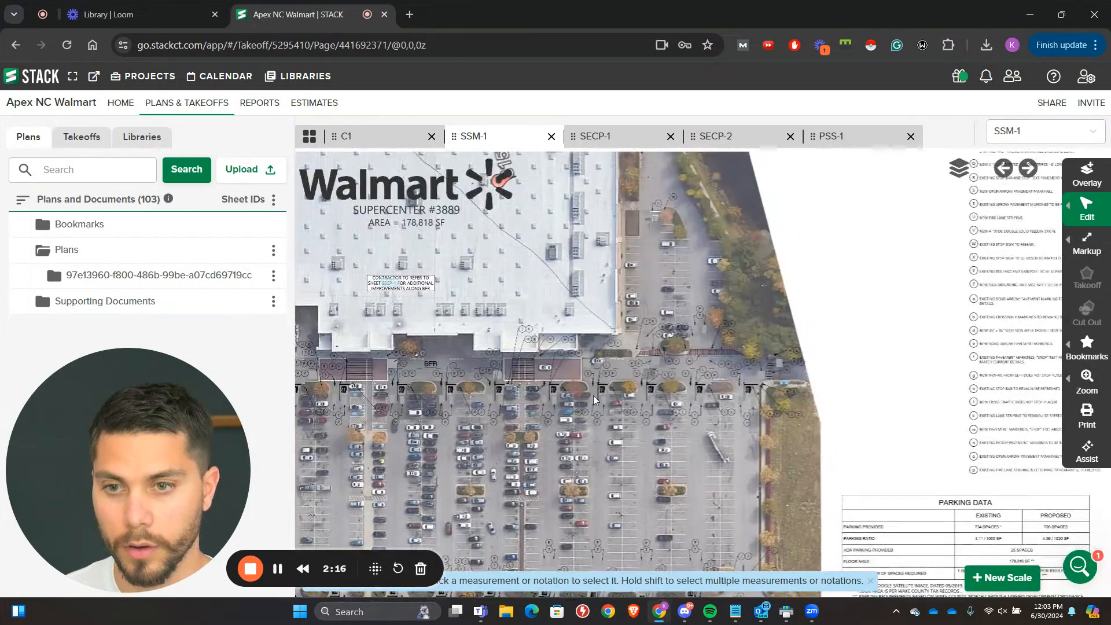
pyautogui.click(615, 139)
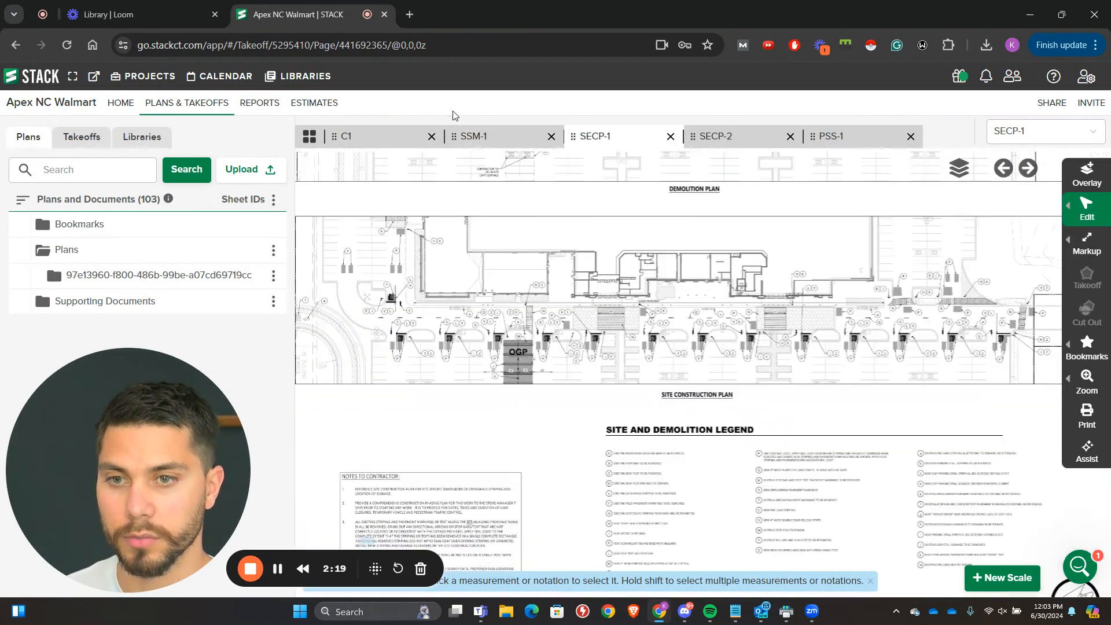
# Step: Compare sheets SECP-2 and SECP-1, then return to SSM-1 and read the reference note beside the OGP area
pyautogui.click(700, 139)
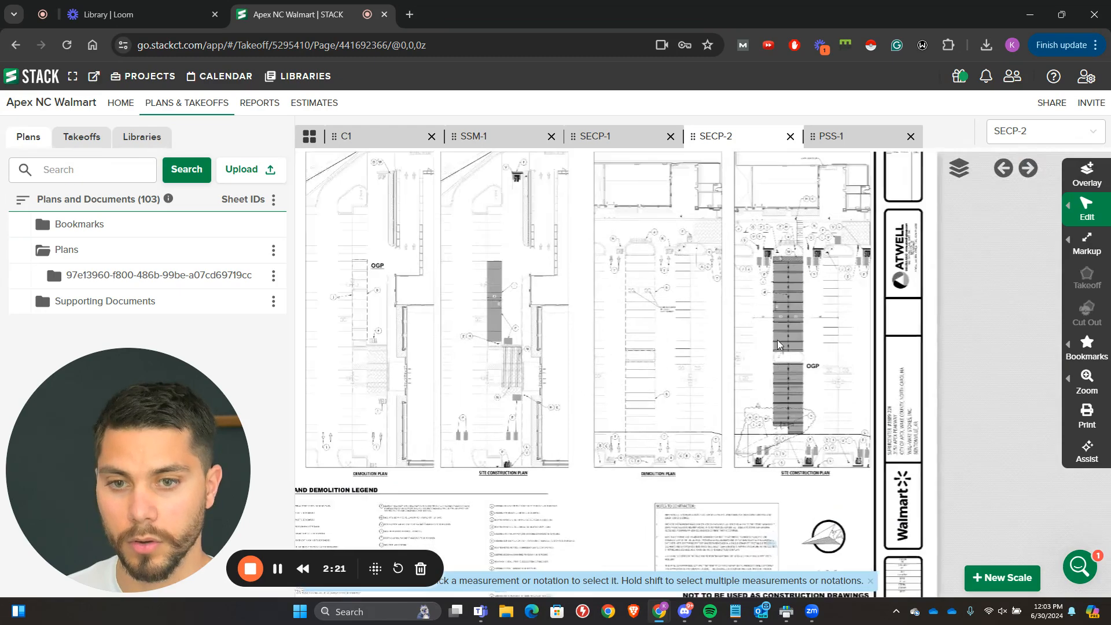
pyautogui.click(617, 133)
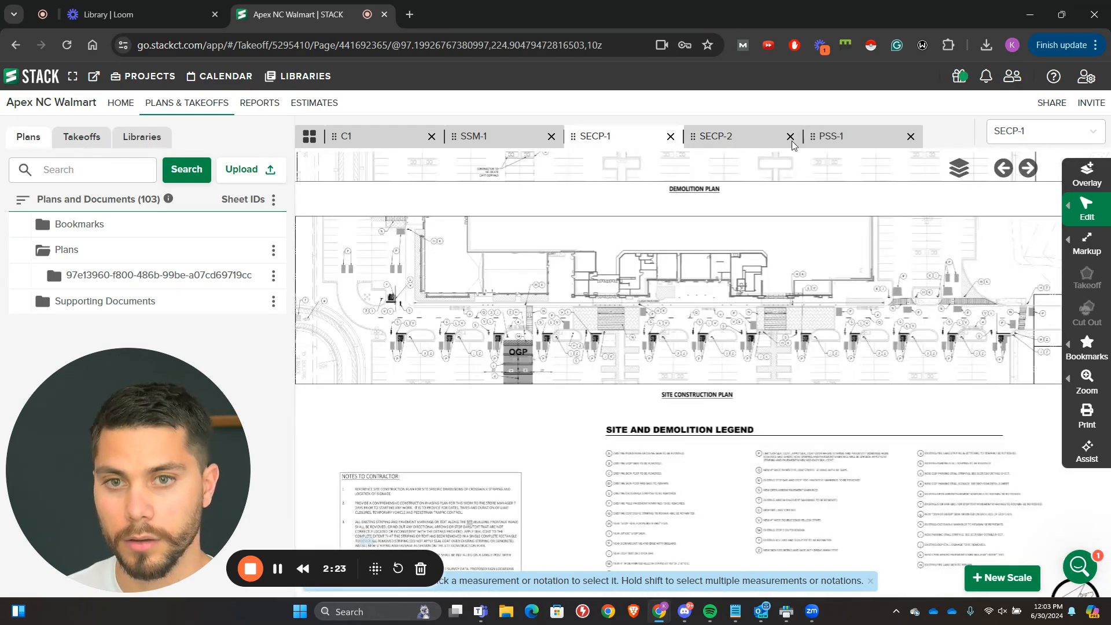
pyautogui.click(489, 134)
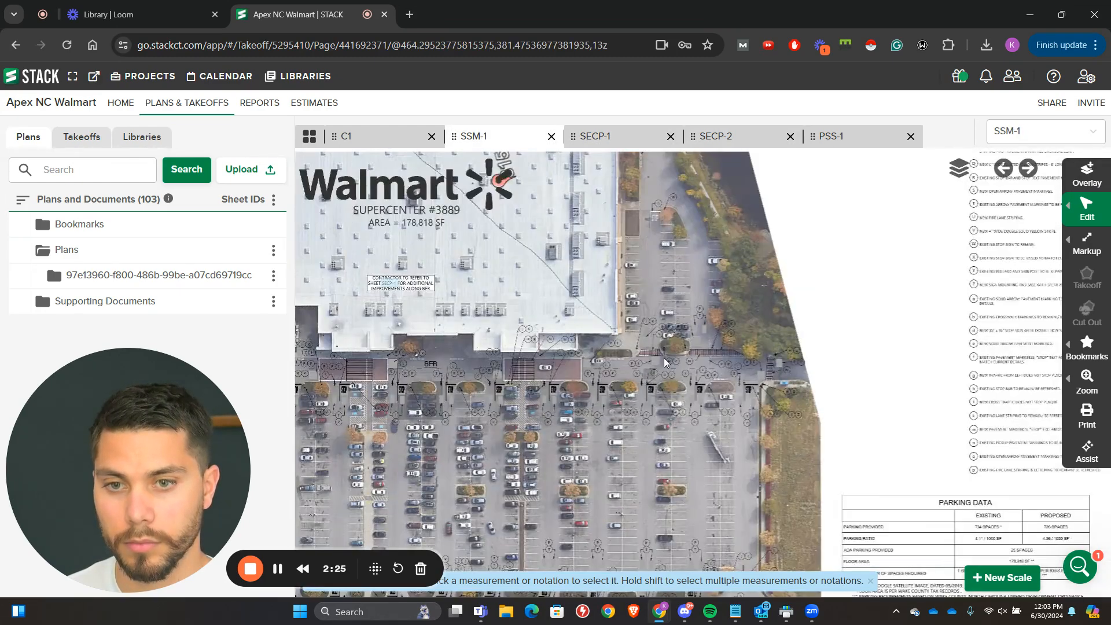
pyautogui.scroll(5, 616, 383)
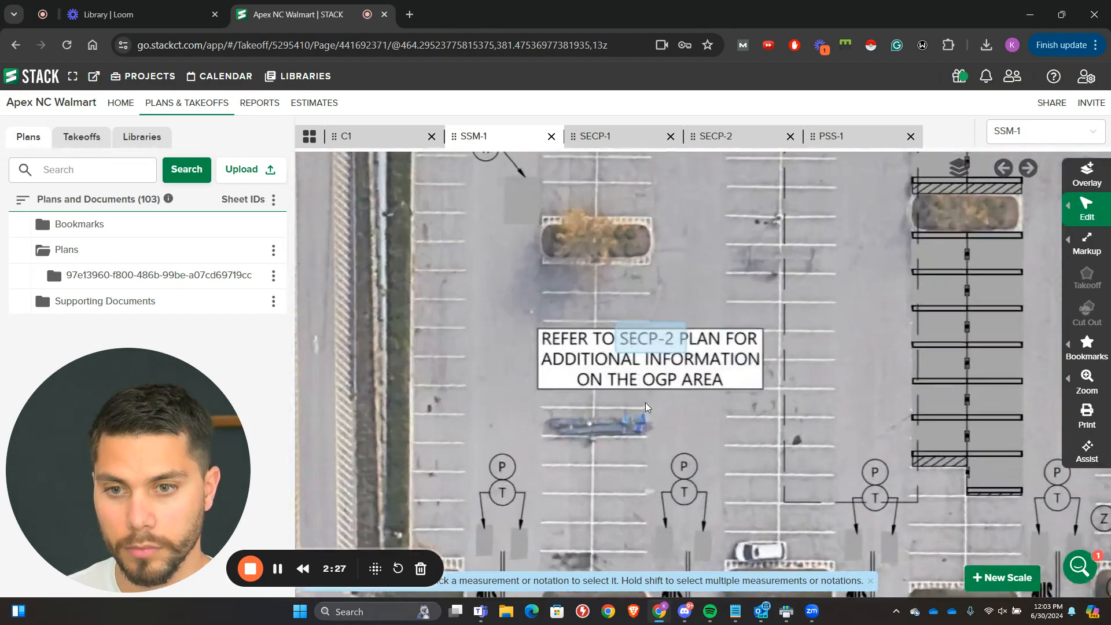
pyautogui.scroll(-2, 644, 400)
pyautogui.moveTo(645, 438); pyautogui.dragTo(616, 313)
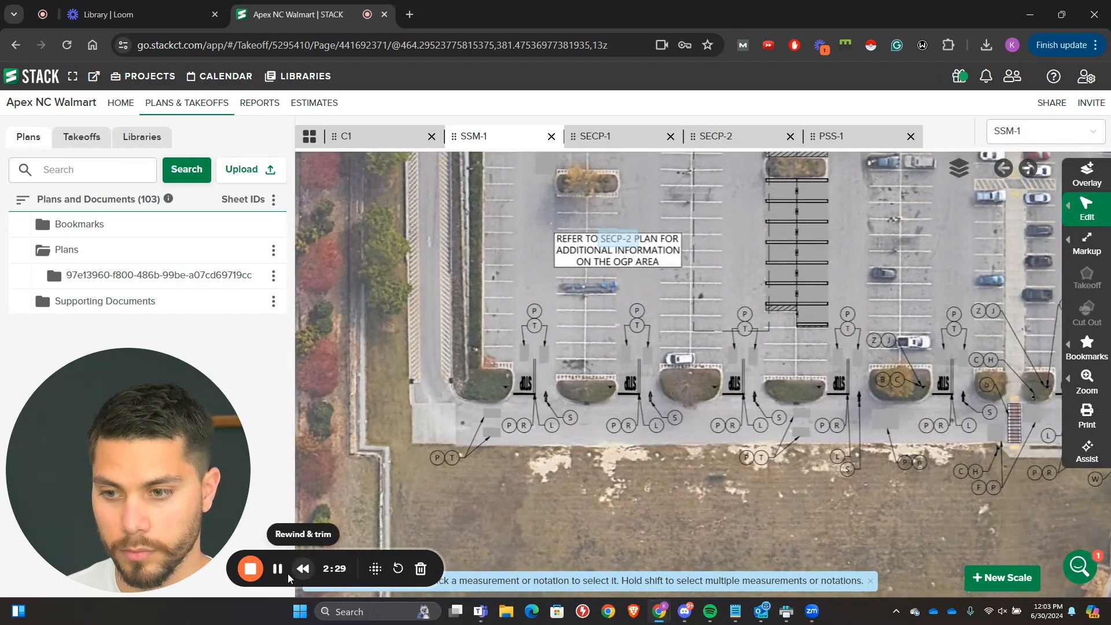
# Step: Examine the former OGP area and its SECP-2 reference note beside the store on SSM-1's aerial plan
pyautogui.moveTo(776, 279); pyautogui.dragTo(517, 527)
pyautogui.moveTo(523, 236); pyautogui.dragTo(841, 423)
pyautogui.moveTo(824, 354); pyautogui.dragTo(848, 507)
pyautogui.moveTo(733, 324); pyautogui.dragTo(703, 508)
pyautogui.scroll(-3, 754, 377)
pyautogui.scroll(5, 545, 342)
pyautogui.scroll(-3, 611, 329)
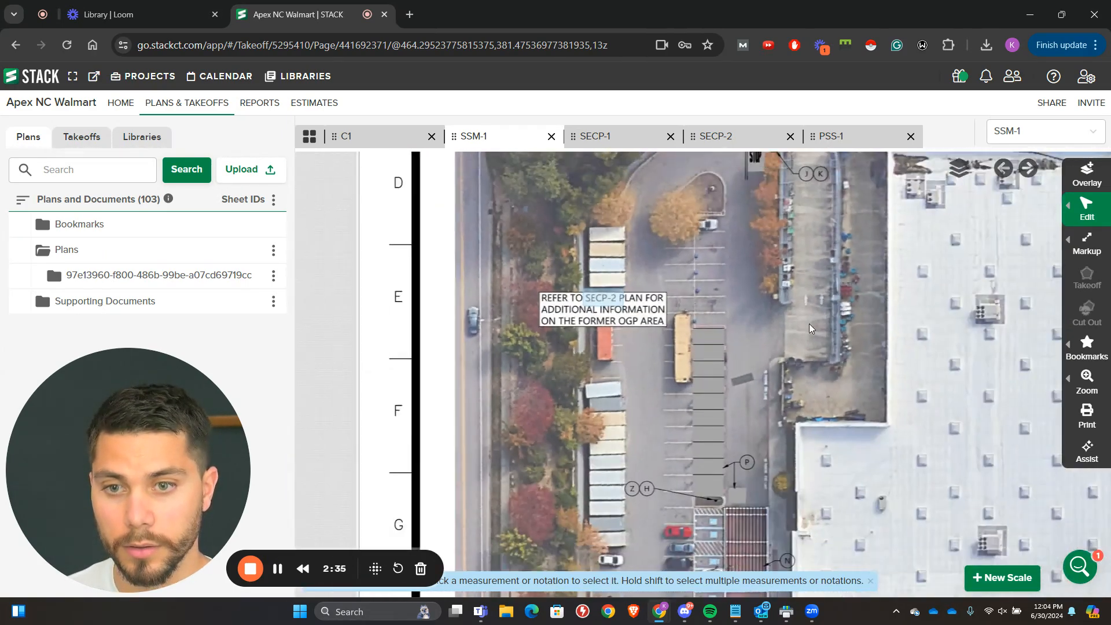
# Step: Skim the full Site and Demolition Legend on SSM-1 and return to its first items
pyautogui.moveTo(867, 301); pyautogui.dragTo(464, 537)
pyautogui.scroll(-2, 520, 416)
pyautogui.moveTo(983, 452); pyautogui.dragTo(491, 342)
pyautogui.moveTo(766, 378); pyautogui.dragTo(413, 414)
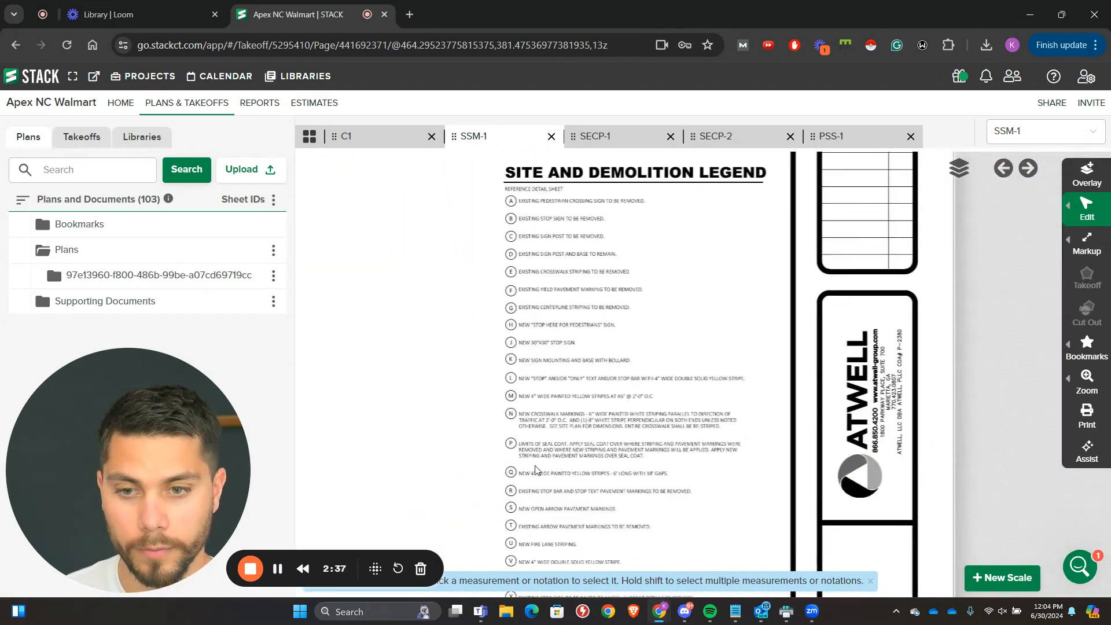
pyautogui.scroll(3, 549, 354)
pyautogui.scroll(-8, 571, 363)
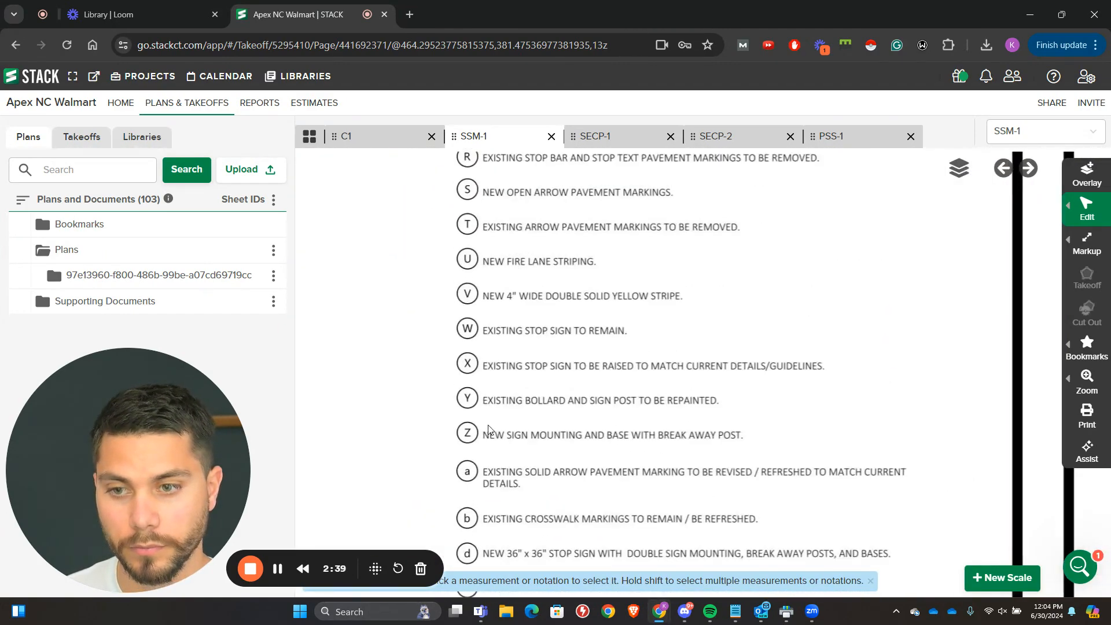
pyautogui.scroll(-3, 496, 393)
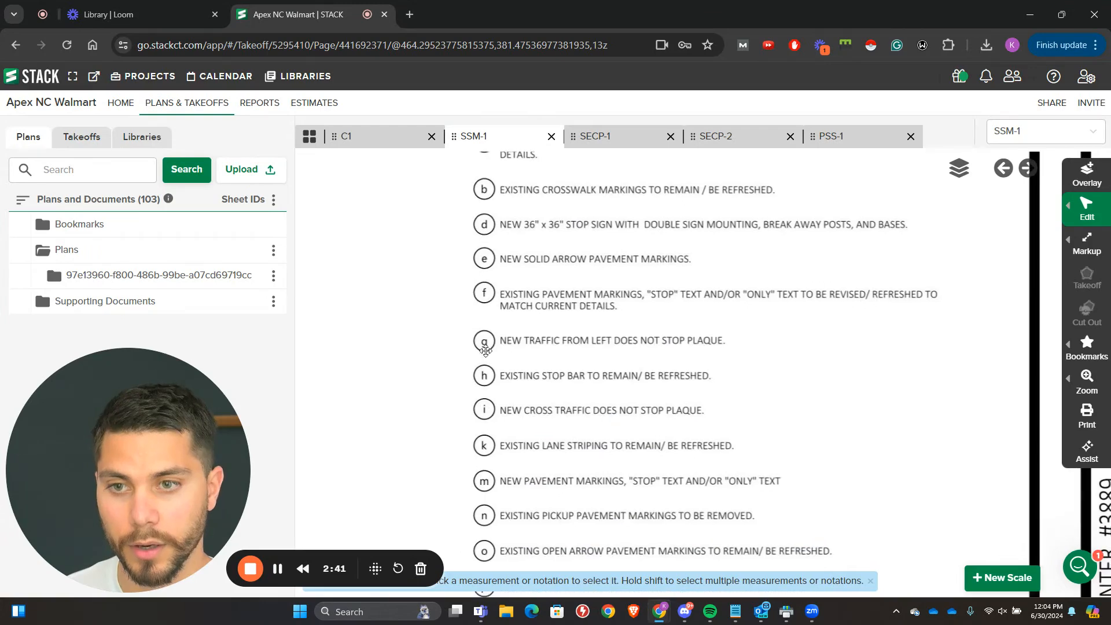
pyautogui.scroll(9, 497, 399)
pyautogui.scroll(10, 490, 509)
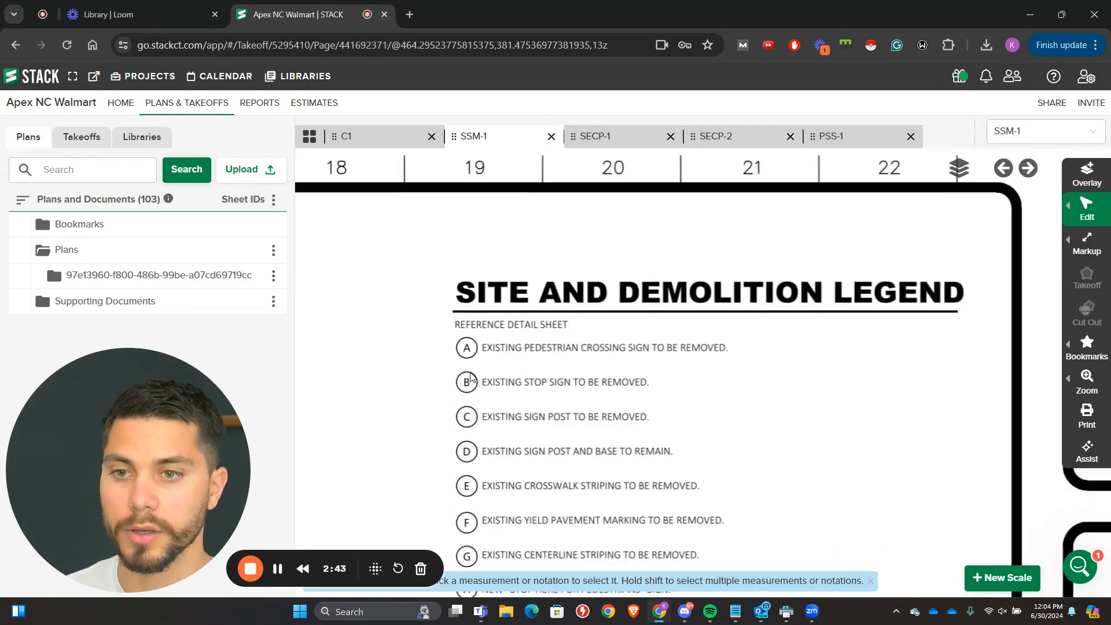
pyautogui.scroll(4, 558, 376)
pyautogui.scroll(-2, 644, 355)
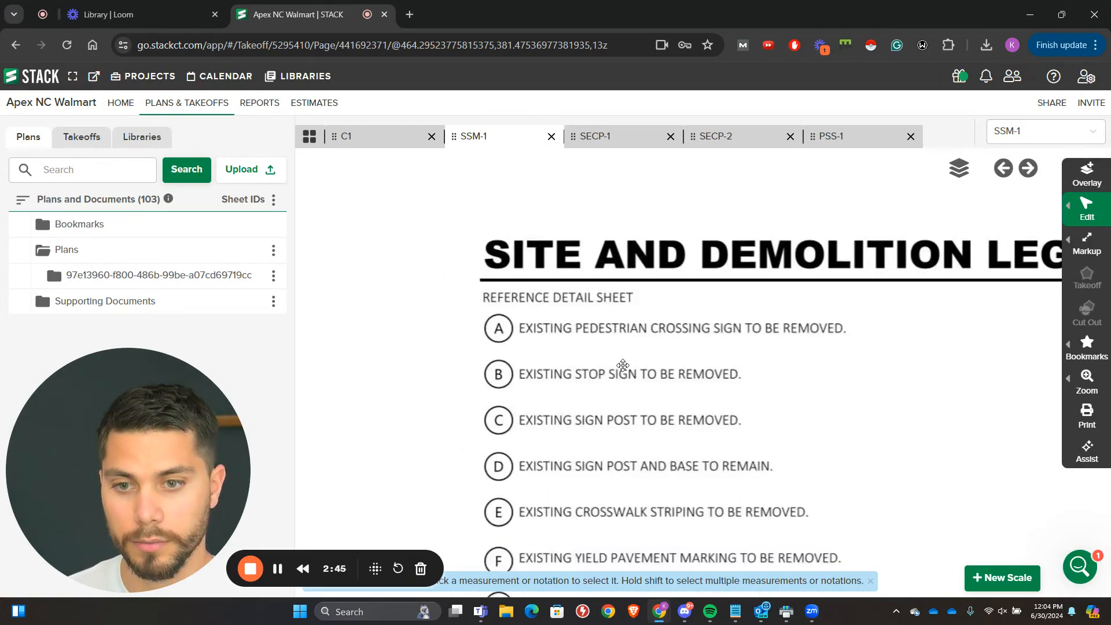
# Step: Read legend items A through P on SSM-1, covering sign removals, new signs, striping, crosswalk markings and seal coat limits
pyautogui.scroll(-3, 620, 372)
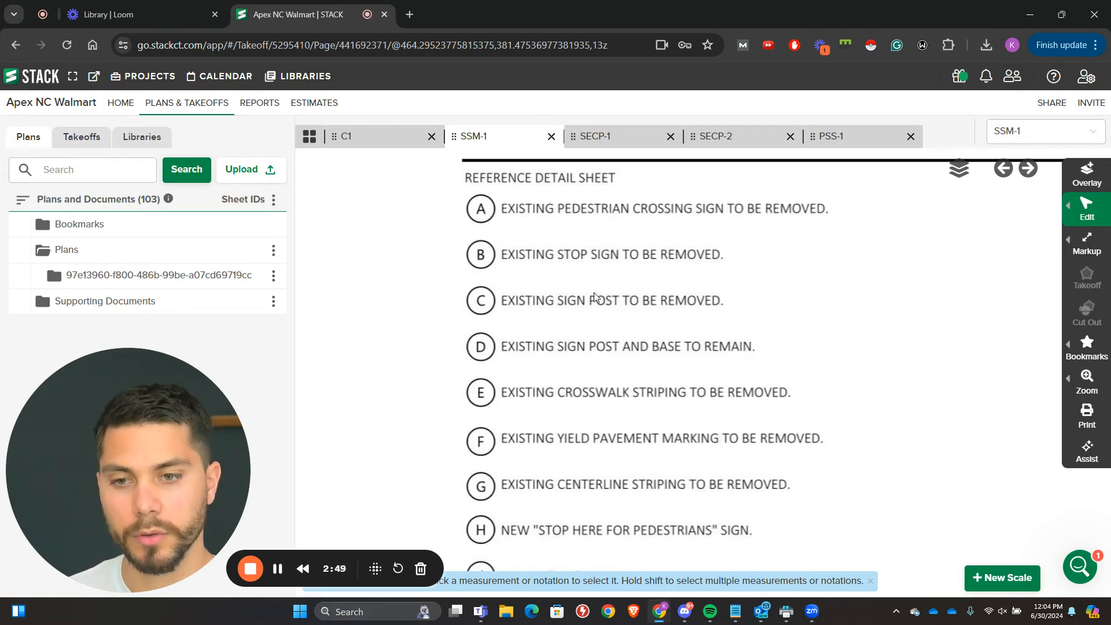
pyautogui.scroll(-3, 594, 297)
pyautogui.scroll(3, 594, 373)
pyautogui.scroll(-1, 558, 400)
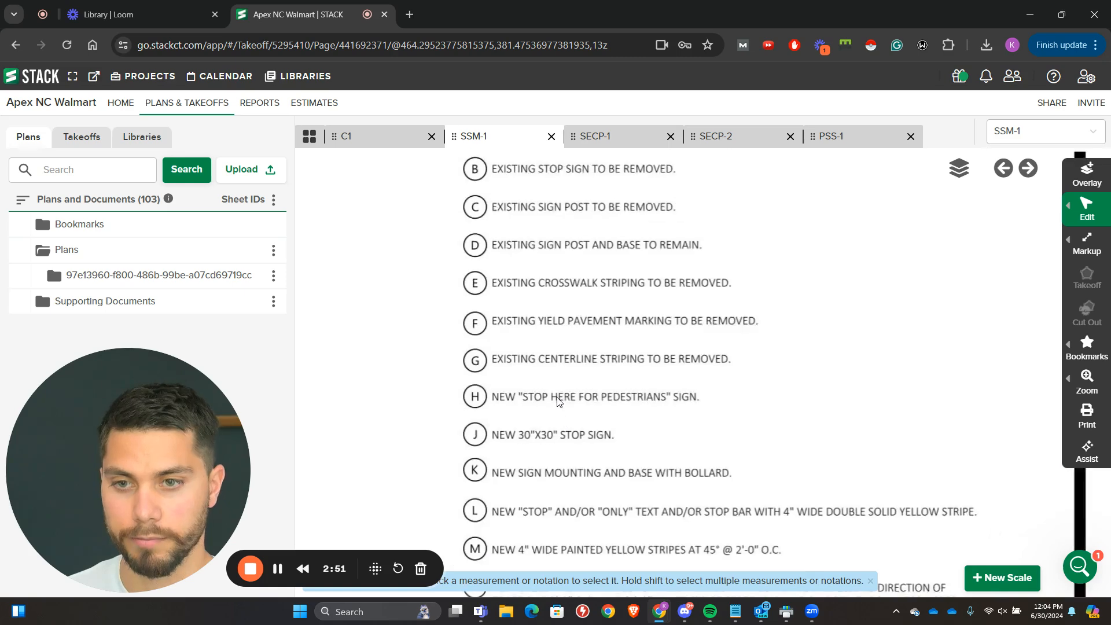
pyautogui.scroll(-3, 503, 280)
pyautogui.scroll(2, 513, 364)
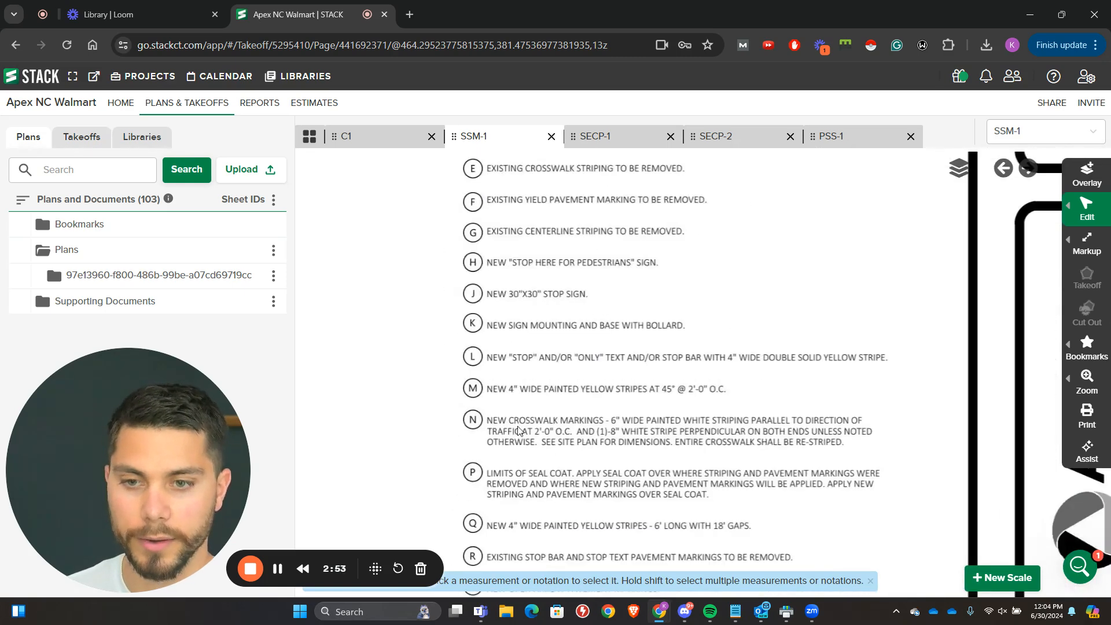
pyautogui.scroll(2, 518, 366)
pyautogui.scroll(-1, 521, 366)
pyautogui.scroll(1, 406, 354)
pyautogui.moveTo(517, 368); pyautogui.dragTo(463, 303)
pyautogui.moveTo(453, 354); pyautogui.dragTo(440, 271)
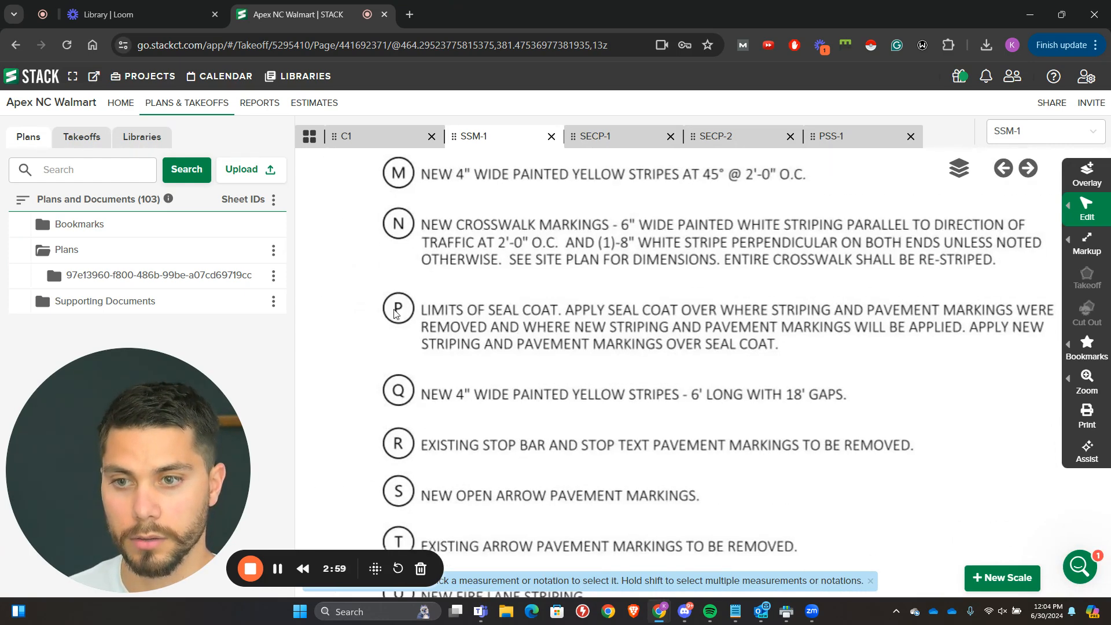
# Step: Read the remaining SSM-1 legend items from Q through lowercase p, covering new, removed and refreshed pavement markings
pyautogui.scroll(-1, 434, 317)
pyautogui.moveTo(466, 392); pyautogui.dragTo(473, 298)
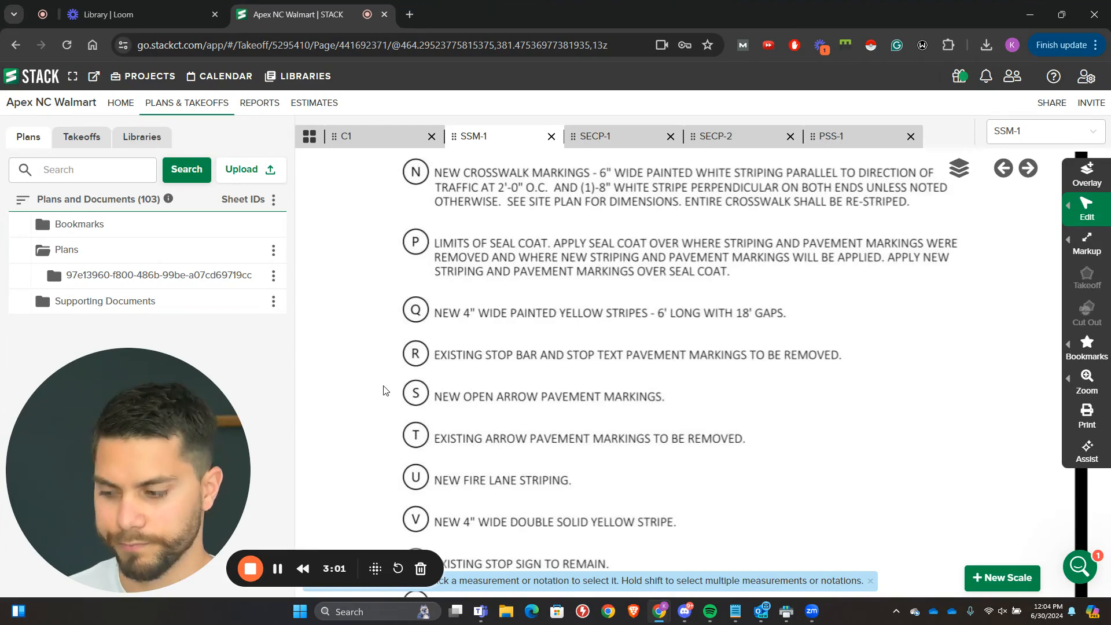
pyautogui.scroll(-1, 399, 386)
pyautogui.moveTo(459, 417); pyautogui.dragTo(475, 184)
pyautogui.moveTo(504, 427); pyautogui.dragTo(463, 173)
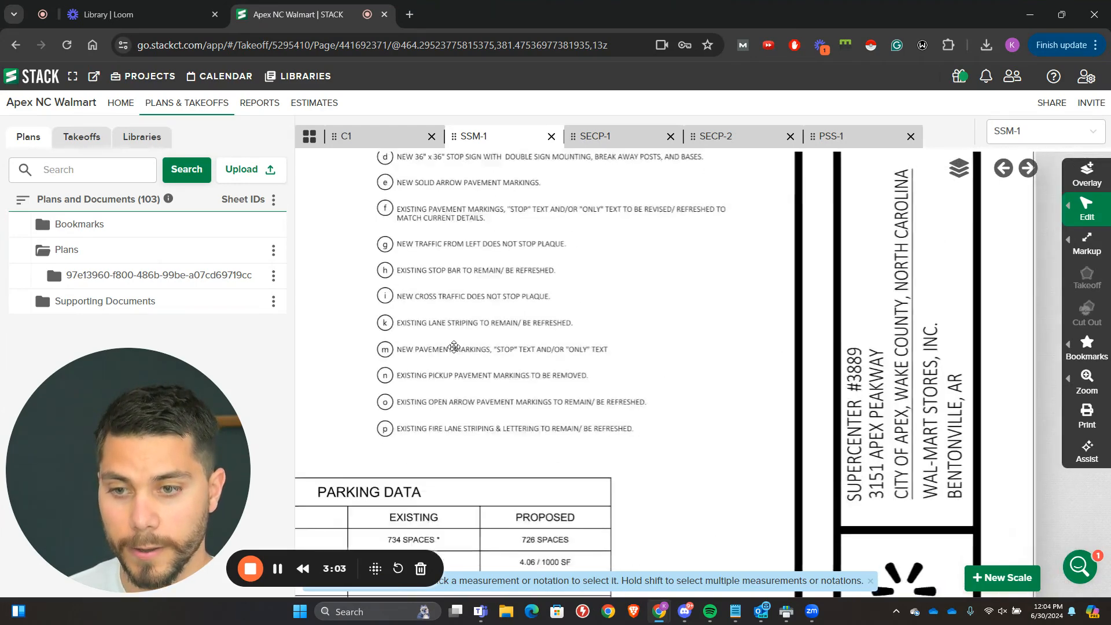
# Step: Review the Parking Data table, scale and Notes to Contractor below the legend on SSM-1
pyautogui.moveTo(445, 435); pyautogui.dragTo(587, 256)
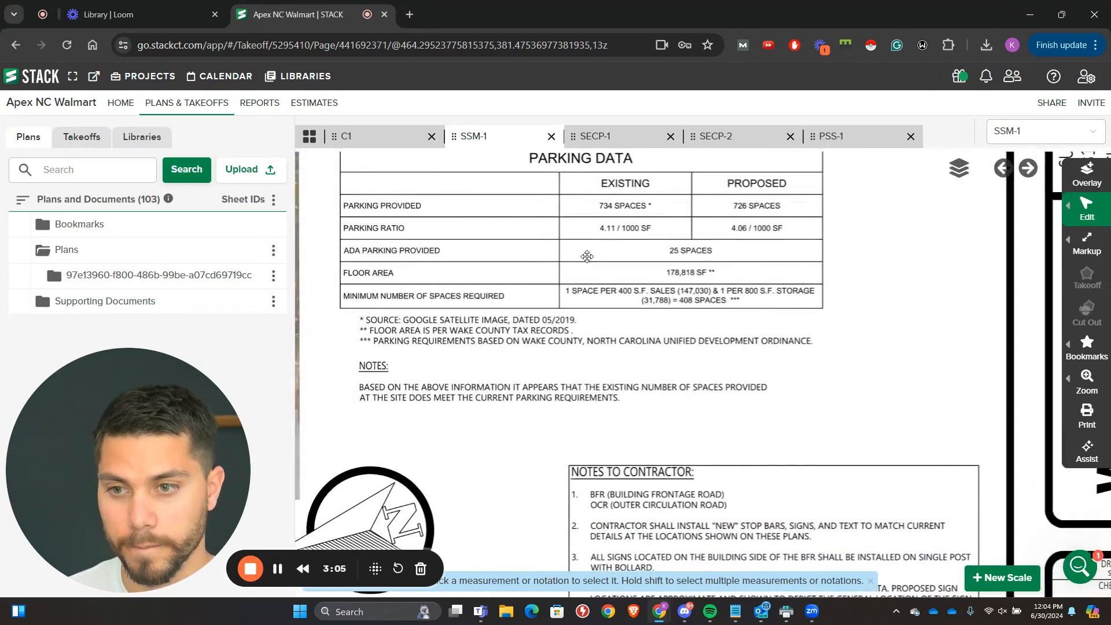
pyautogui.scroll(2, 376, 295)
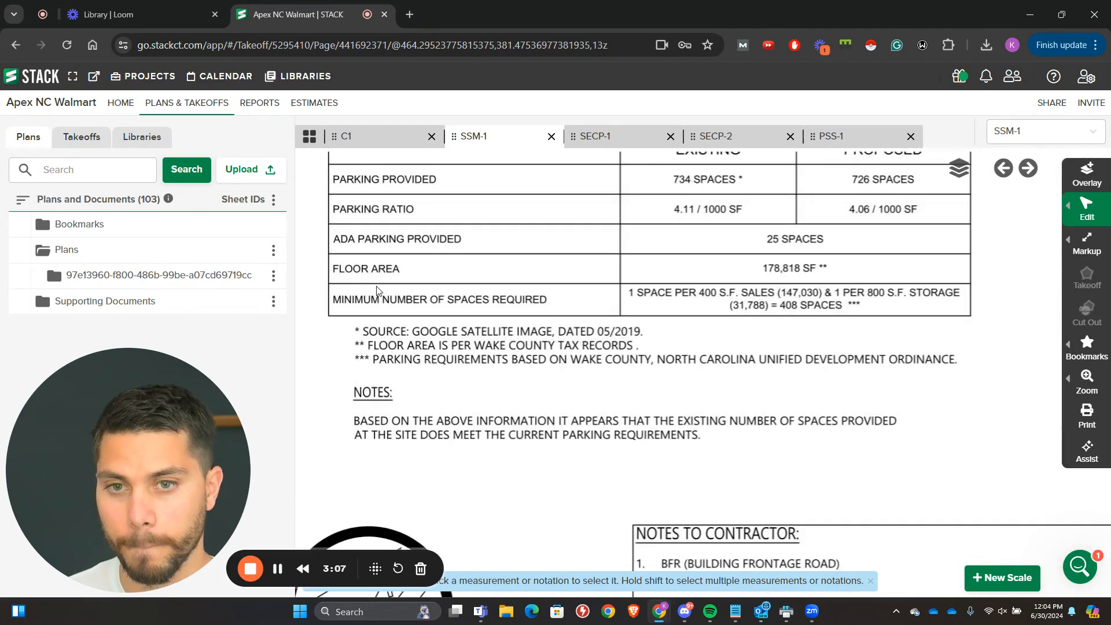
pyautogui.scroll(-3, 405, 301)
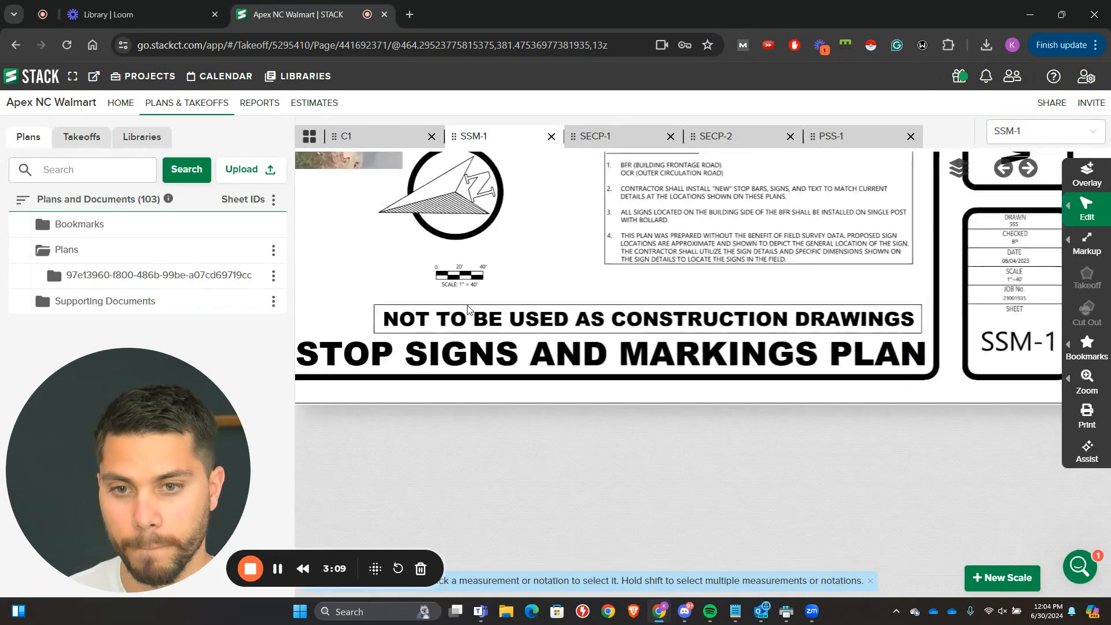
pyautogui.scroll(-1, 466, 307)
pyautogui.moveTo(455, 301); pyautogui.dragTo(423, 420)
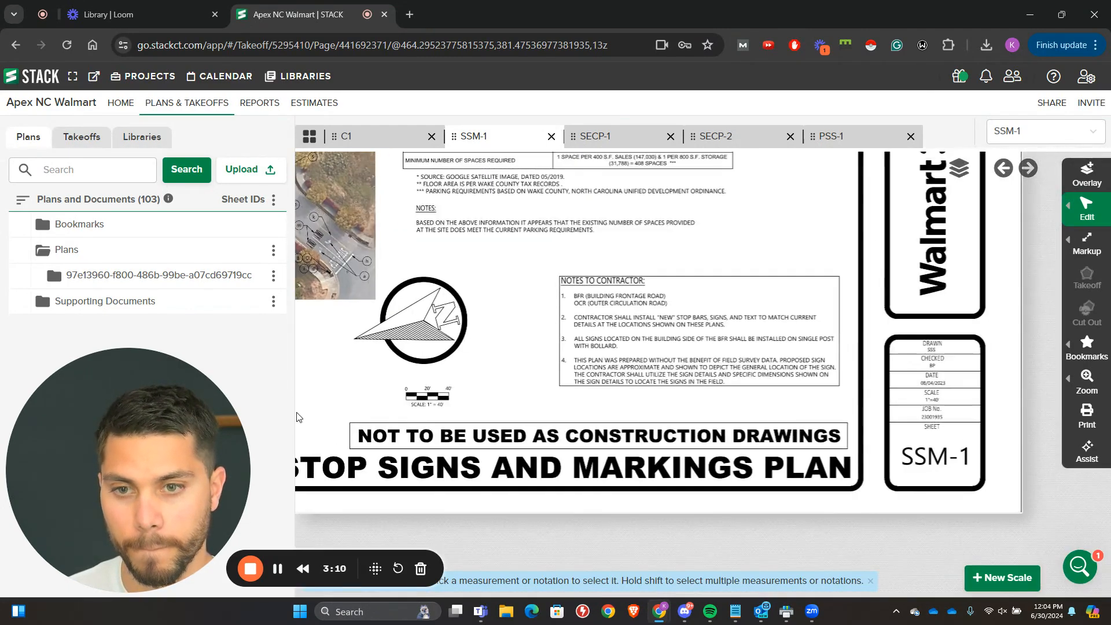
pyautogui.click(285, 571)
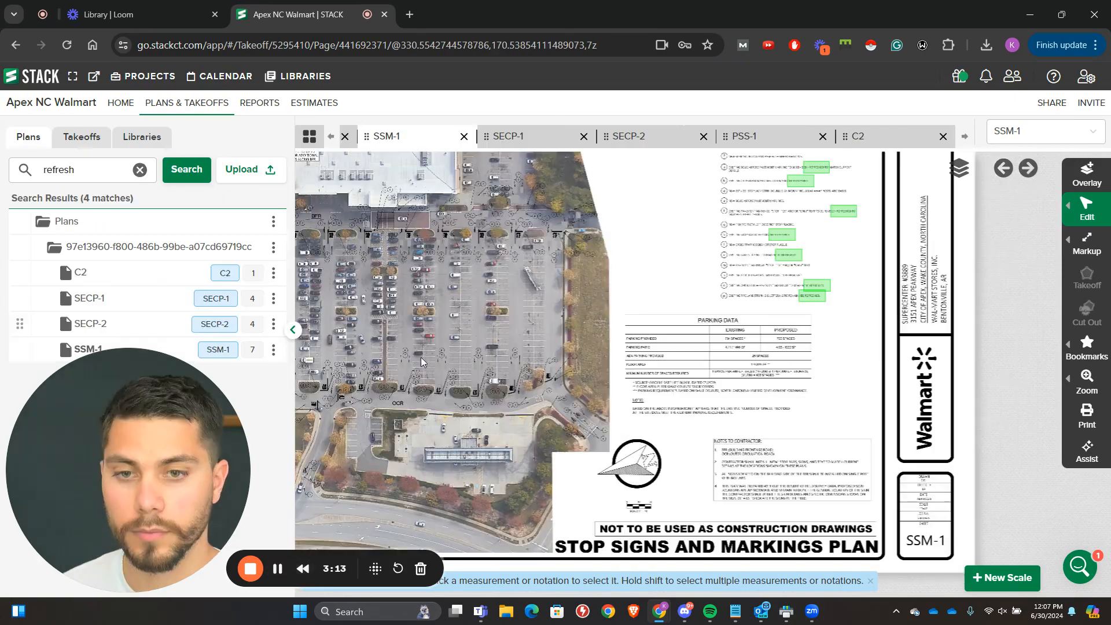
# Step: Examine the callouts along the BFR in front of the store on SSM-1's aerial plan
pyautogui.scroll(4, 551, 351)
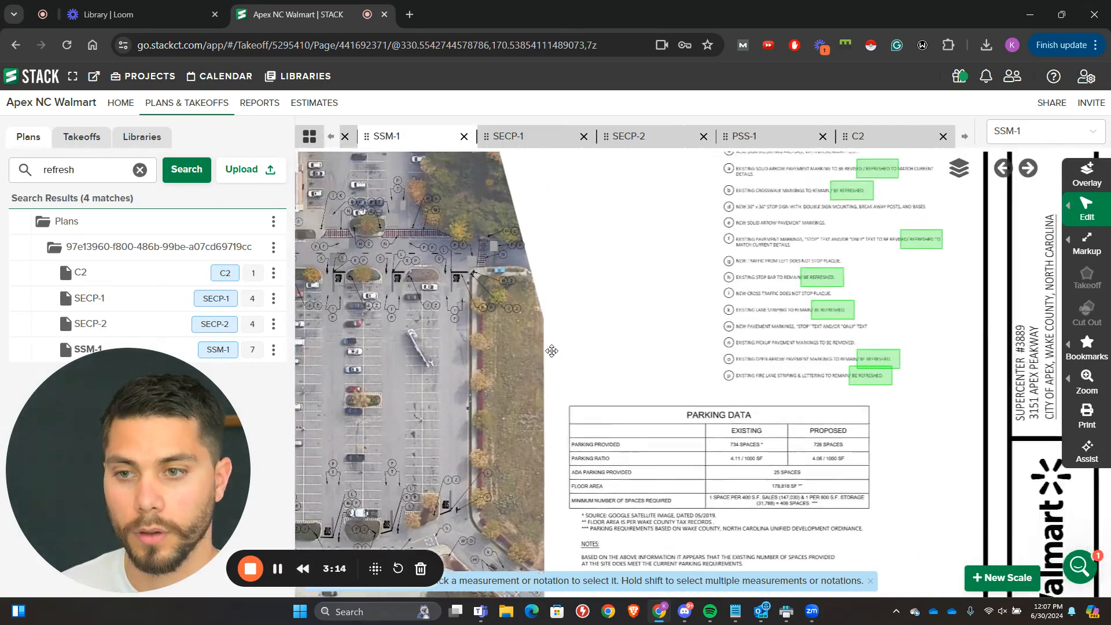
pyautogui.scroll(3, 583, 346)
pyautogui.moveTo(527, 328); pyautogui.dragTo(856, 470)
pyautogui.moveTo(563, 372); pyautogui.dragTo(693, 356)
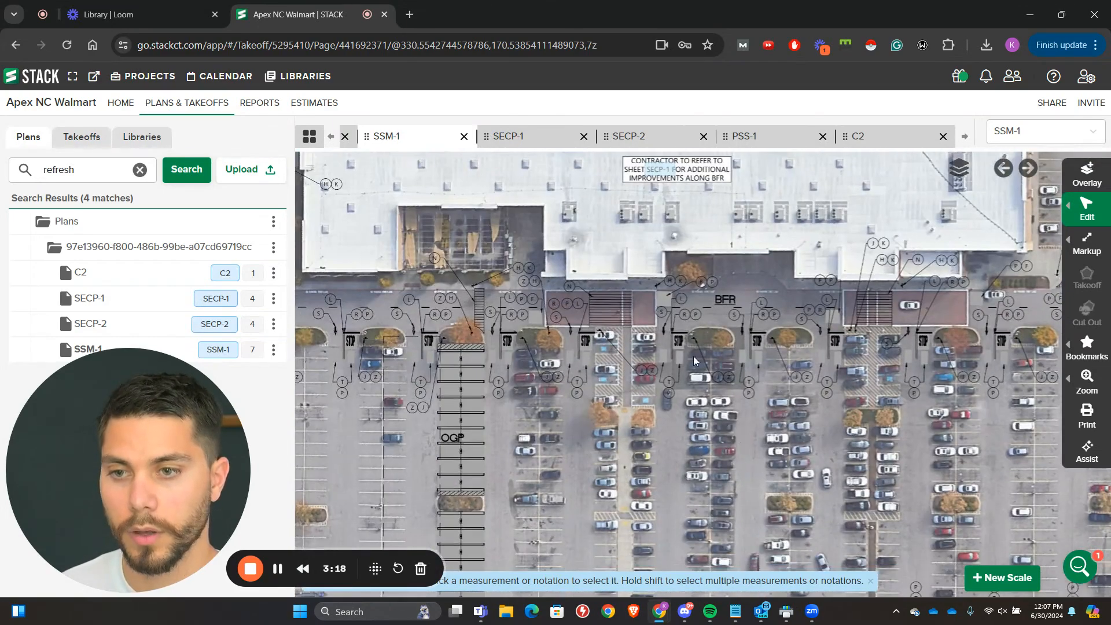
# Step: Switch to sheet SECP-1 and examine the demolition plan's stop bar, yield, arrow and sign callouts along the storefront
pyautogui.click(529, 137)
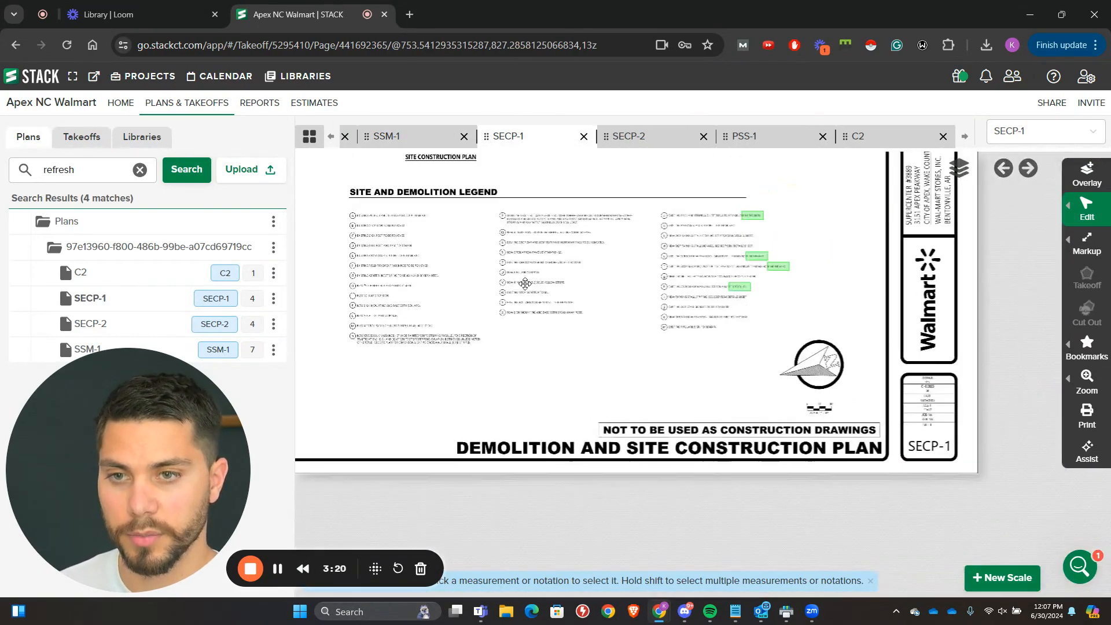
pyautogui.scroll(5, 565, 331)
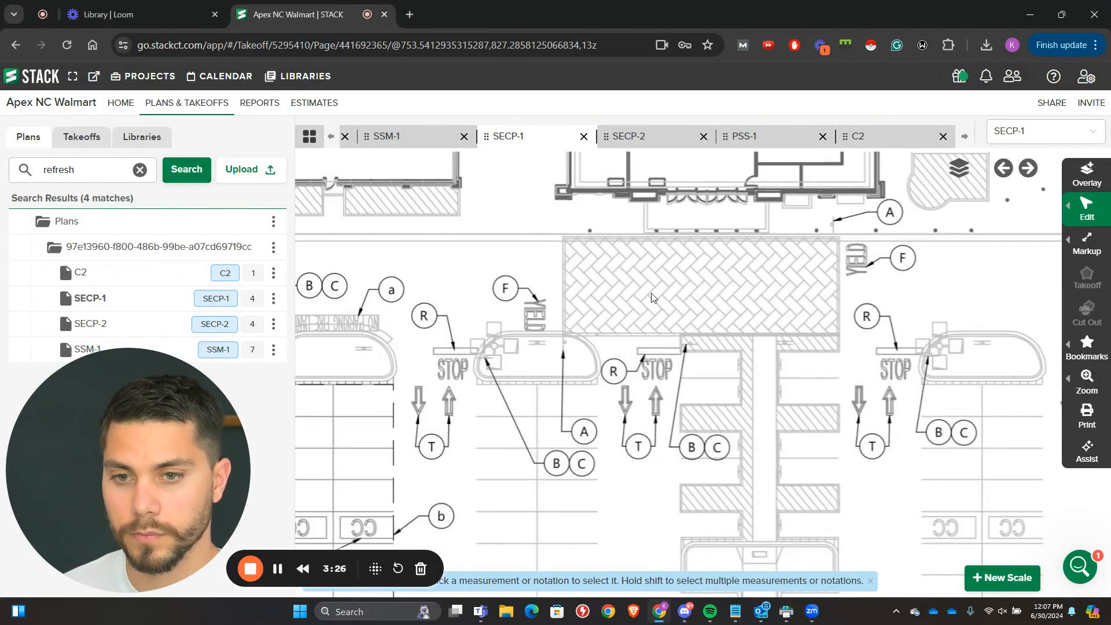
pyautogui.scroll(1, 651, 298)
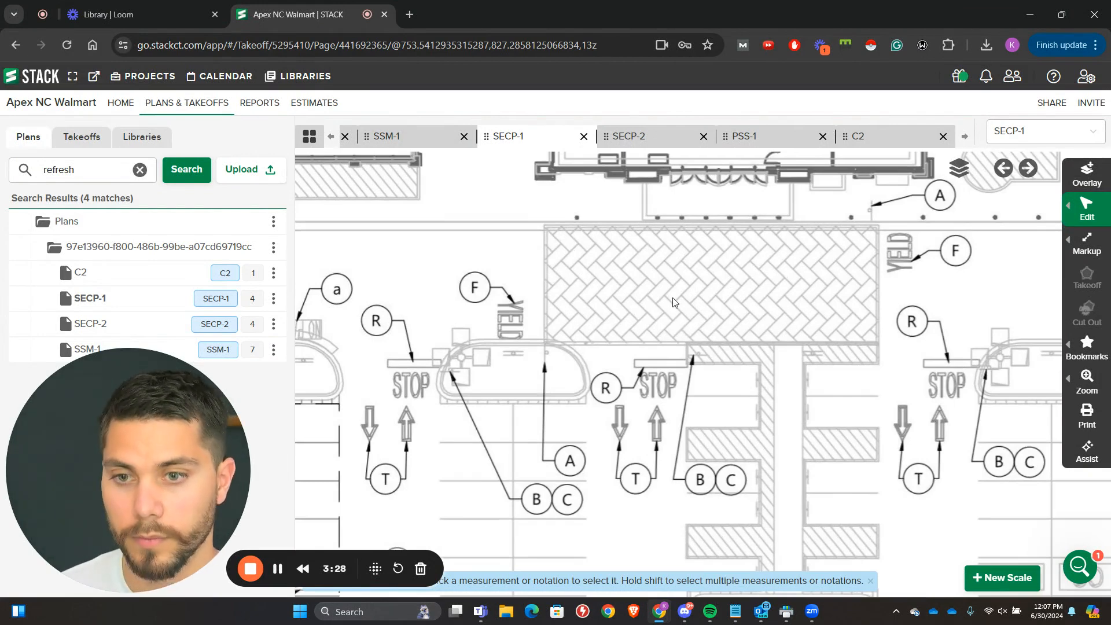
pyautogui.scroll(-2, 670, 300)
pyautogui.moveTo(605, 295); pyautogui.dragTo(785, 289)
pyautogui.moveTo(656, 297); pyautogui.dragTo(896, 288)
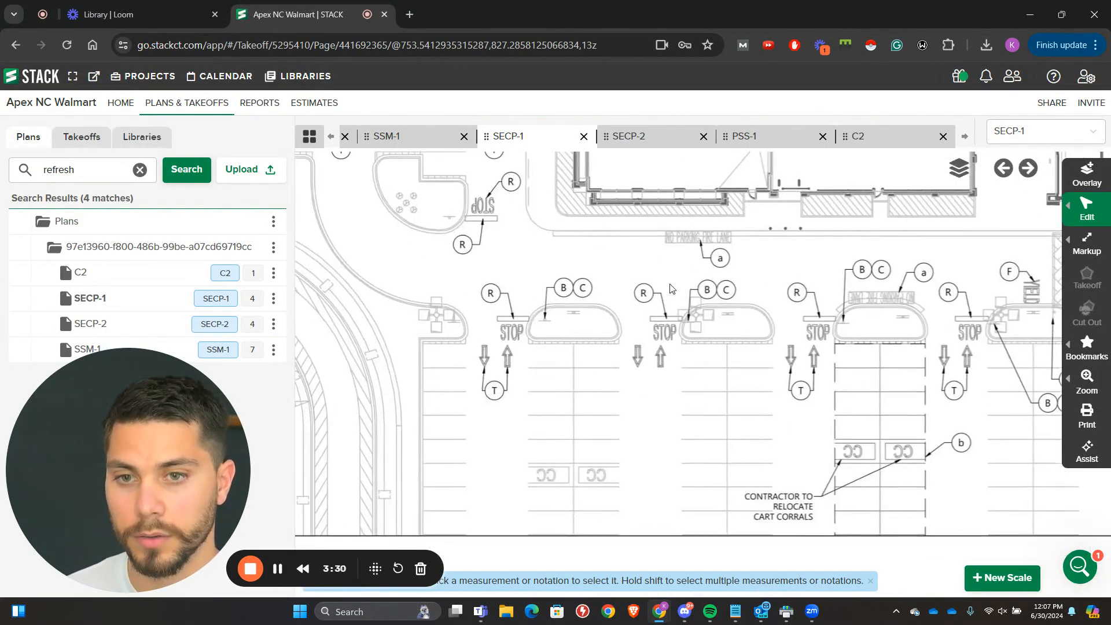
pyautogui.scroll(-3, 505, 322)
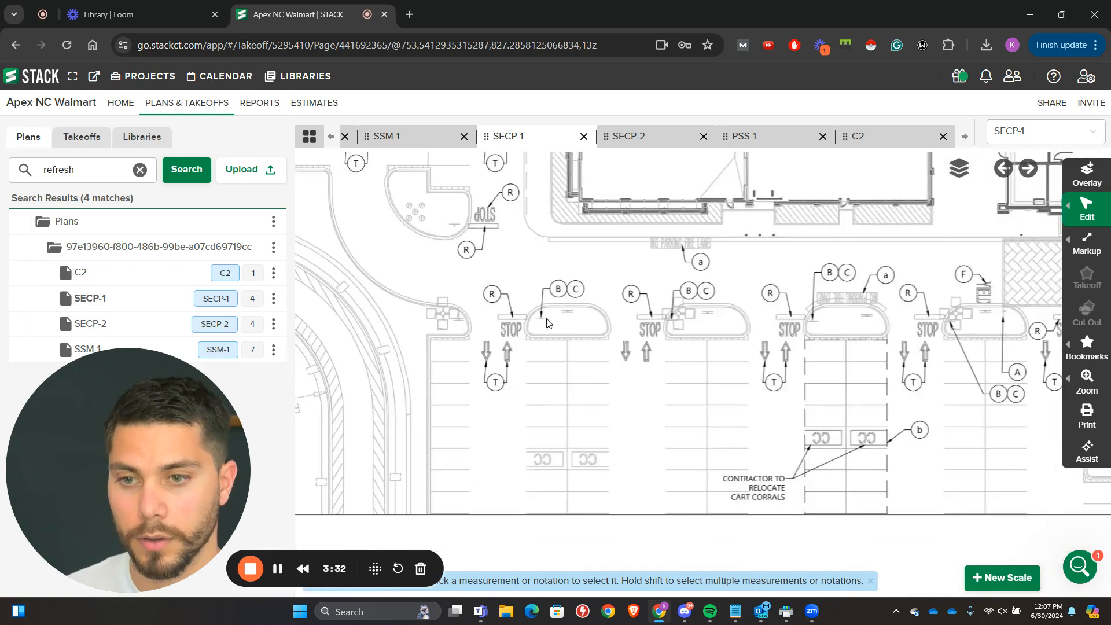
# Step: Review the rest of SECP-1's demolition plan and read items P through Z of its Site and Demolition Legend
pyautogui.moveTo(788, 363)
pyautogui.mouseDown()
pyautogui.moveTo(570, 352)
pyautogui.moveTo(417, 313)
pyautogui.mouseUp()
pyautogui.moveTo(833, 352)
pyautogui.mouseDown()
pyautogui.moveTo(580, 410)
pyautogui.moveTo(520, 405)
pyautogui.mouseUp()
pyautogui.scroll(-2, 548, 491)
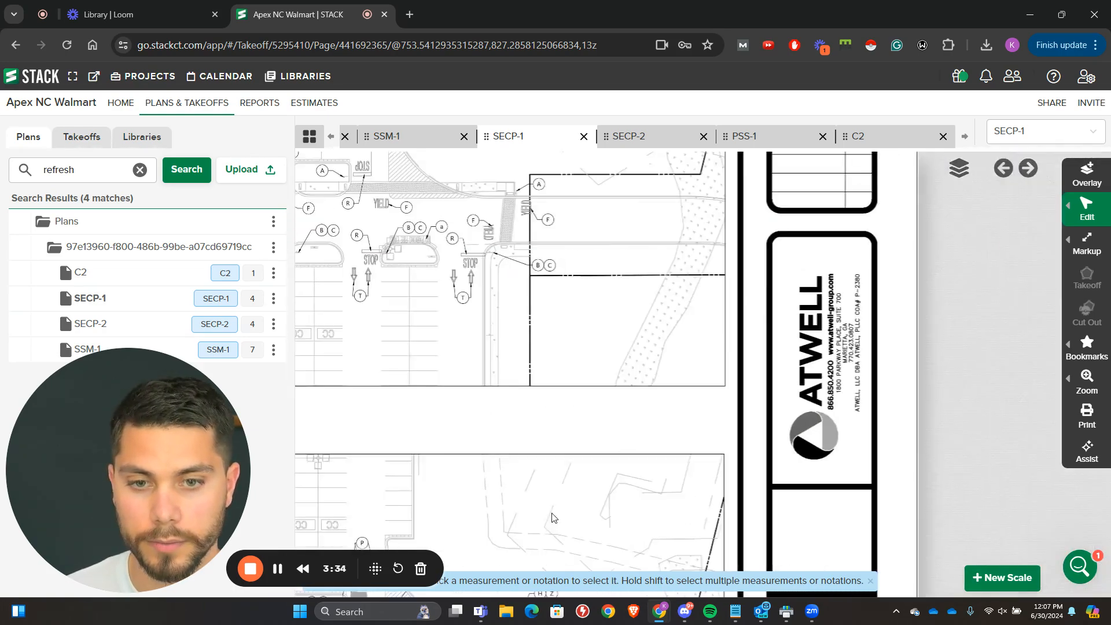
pyautogui.moveTo(550, 516); pyautogui.dragTo(561, 306)
pyautogui.moveTo(550, 369); pyautogui.dragTo(688, 267)
pyautogui.scroll(3, 553, 384)
pyautogui.moveTo(606, 419); pyautogui.dragTo(889, 334)
pyautogui.scroll(1, 542, 331)
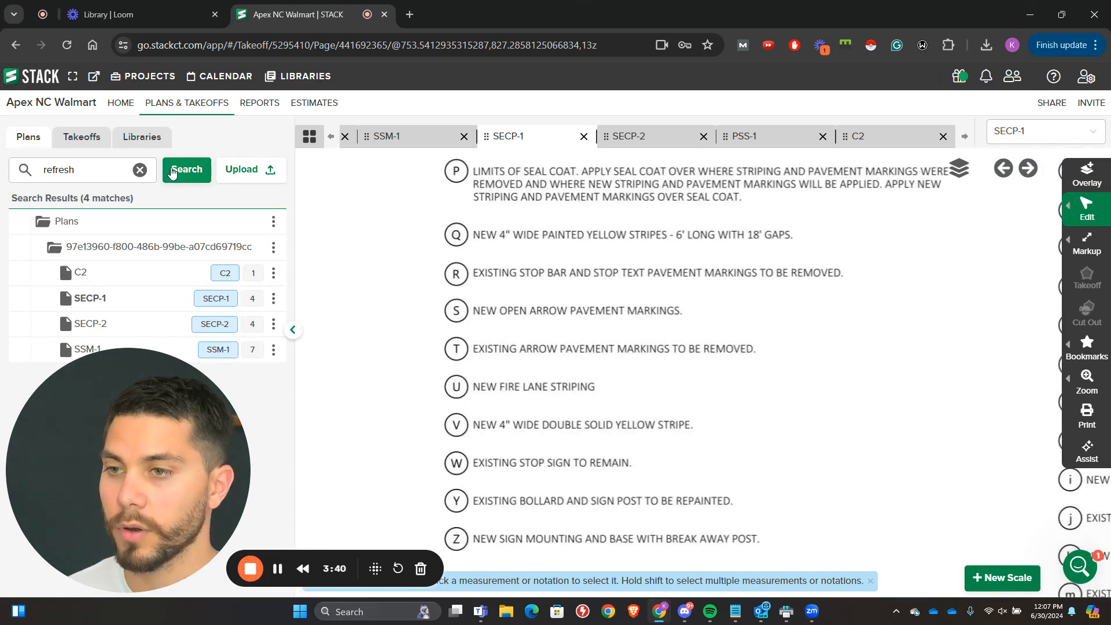
# Step: Start a new count takeoff and name it "Stop Bar and Text Removal"
pyautogui.click(90, 143)
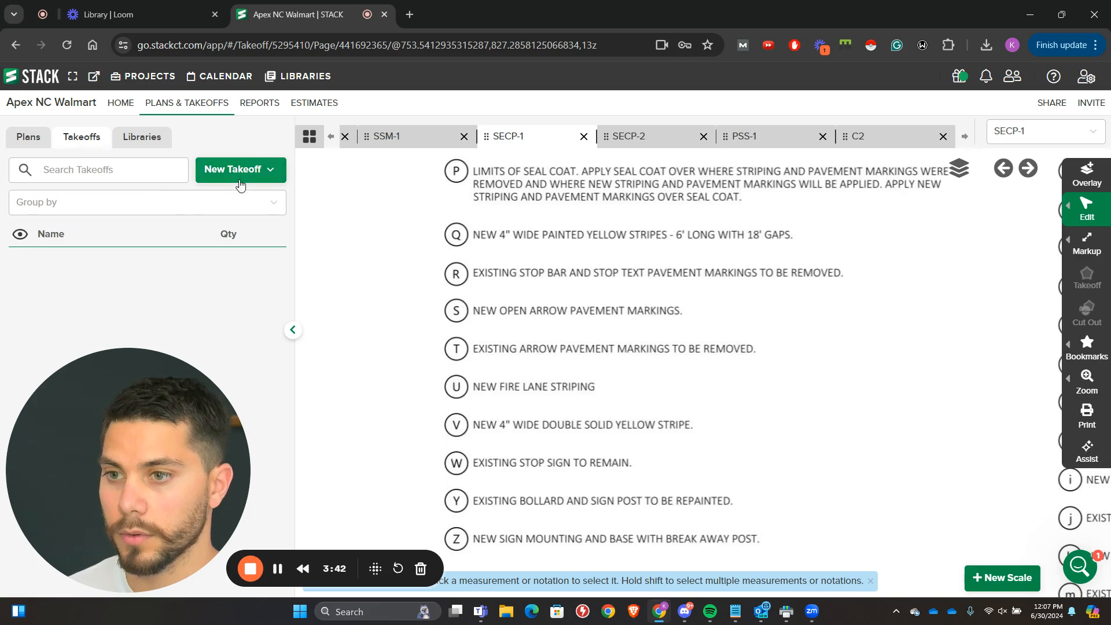
pyautogui.click(214, 172)
pyautogui.click(235, 255)
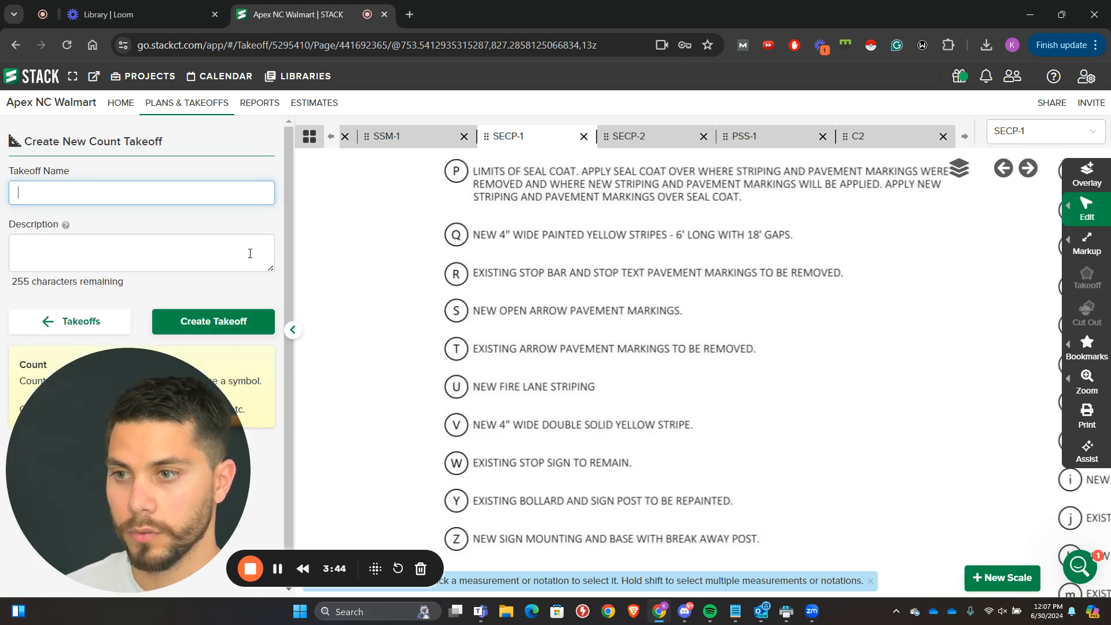
pyautogui.write('Stop Ba')
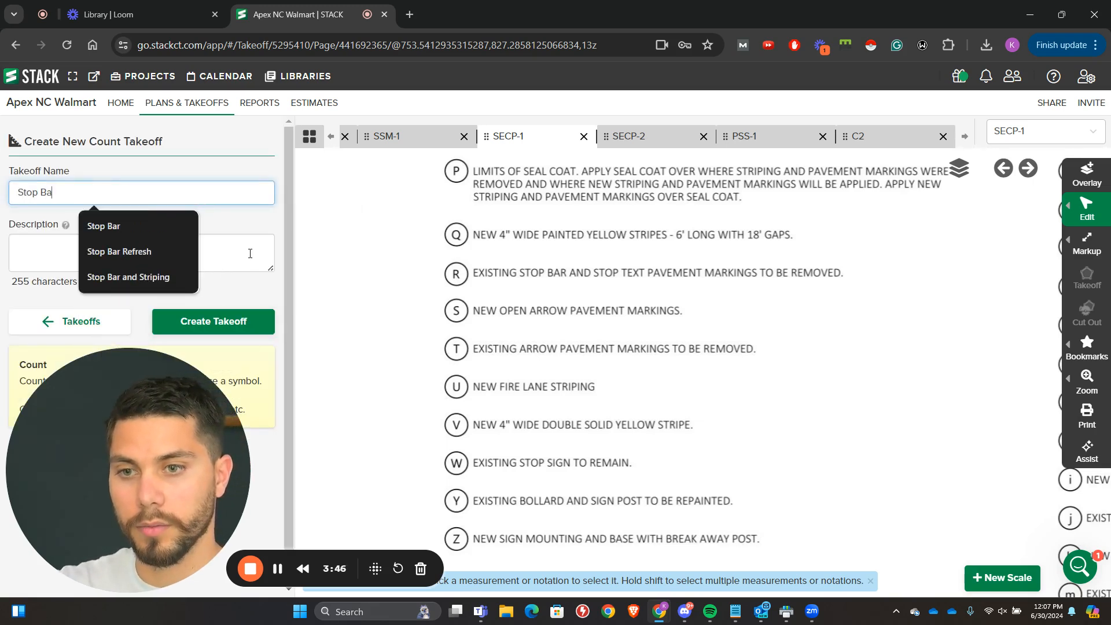
pyautogui.write('r and ')
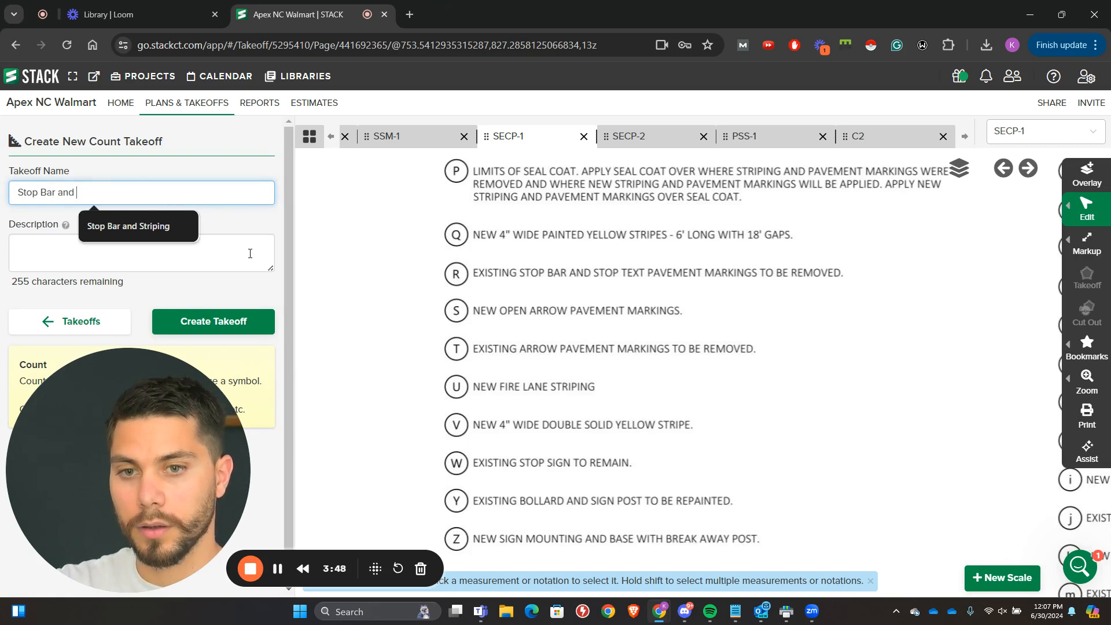
pyautogui.write('Td')
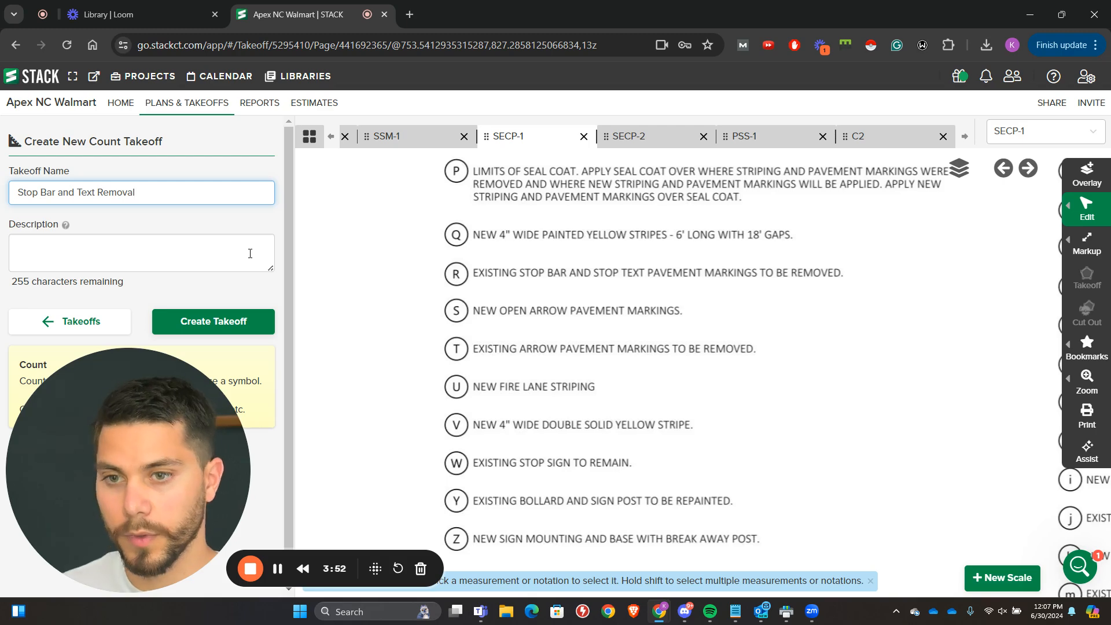
# Step: Create the "Stop Bar and Text Removal" count takeoff, start measuring with it and cancel the scale calibration
pyautogui.click(174, 321)
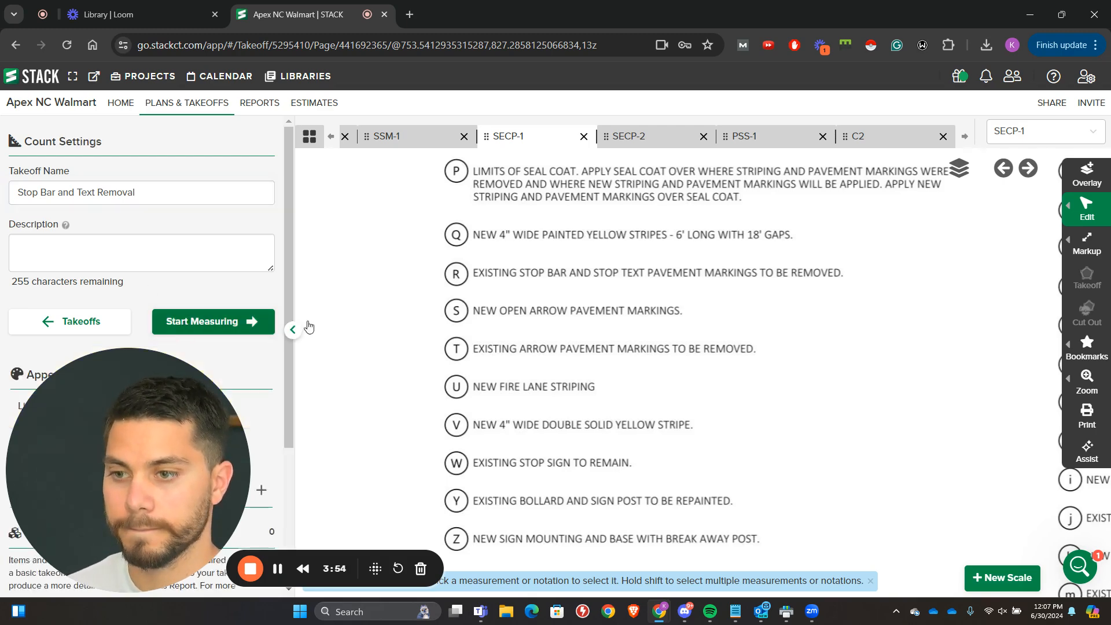
pyautogui.click(181, 324)
pyautogui.scroll(-2, 428, 313)
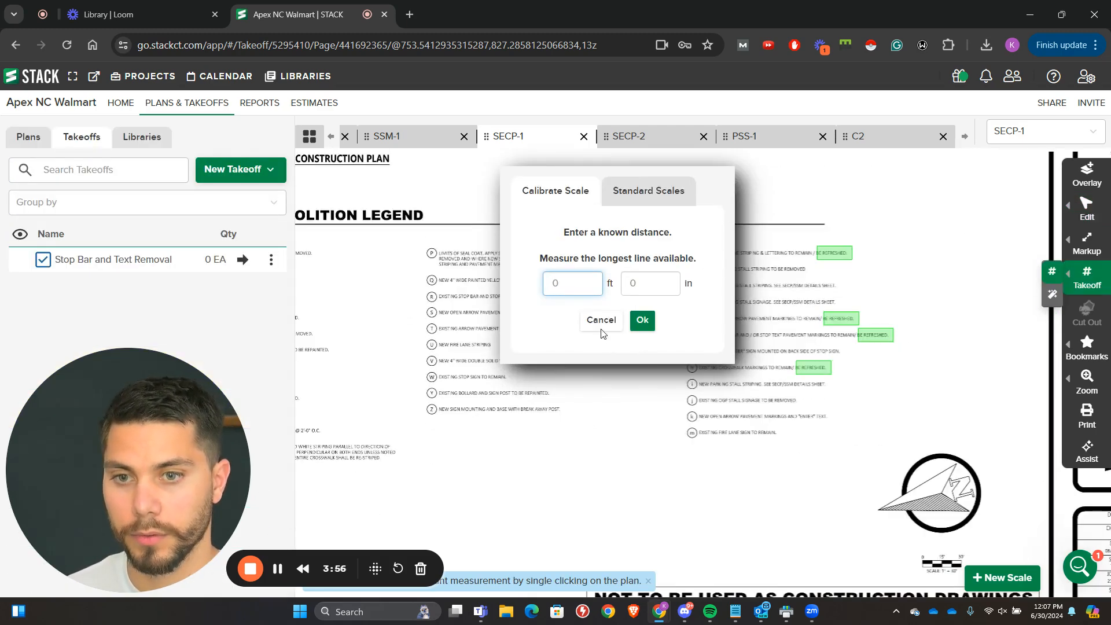
pyautogui.click(600, 331)
# Step: Create another count takeoff named "Stop Bar and Text Removal" and start measuring with it
pyautogui.click(258, 171)
pyautogui.click(251, 252)
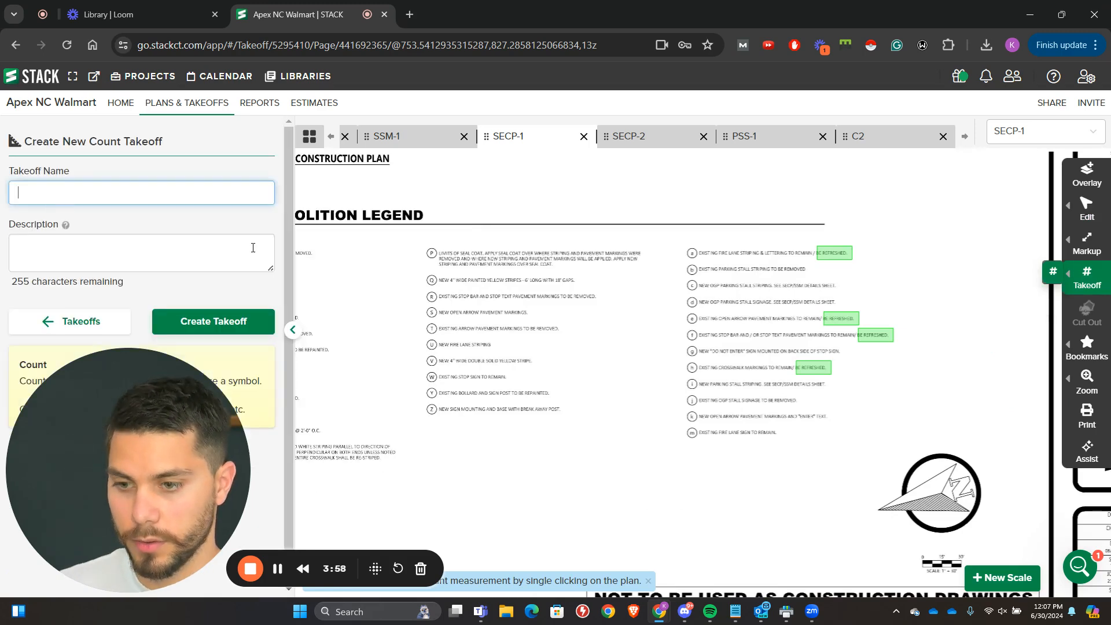
pyautogui.write('Stop Bar a')
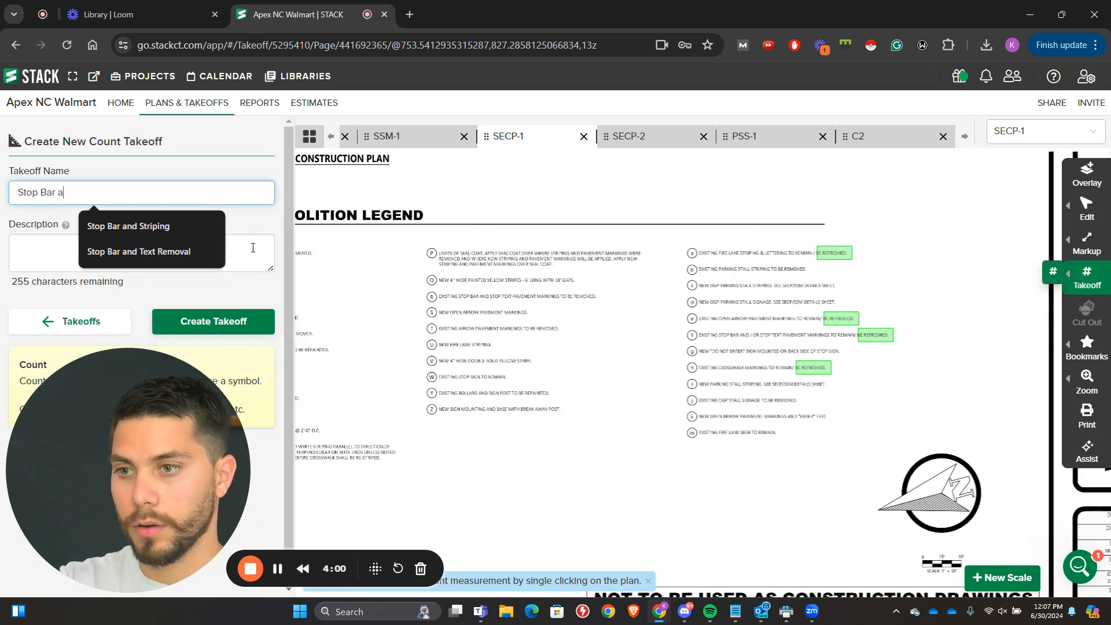
pyautogui.write('nd T')
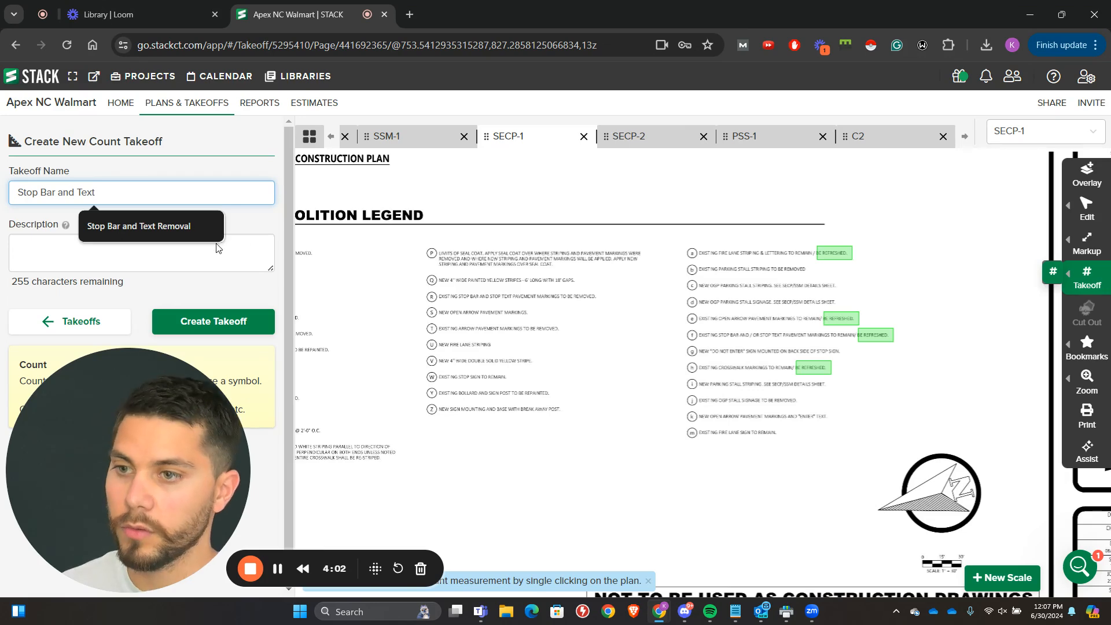
pyautogui.write('ext')
pyautogui.click(182, 228)
pyautogui.click(191, 322)
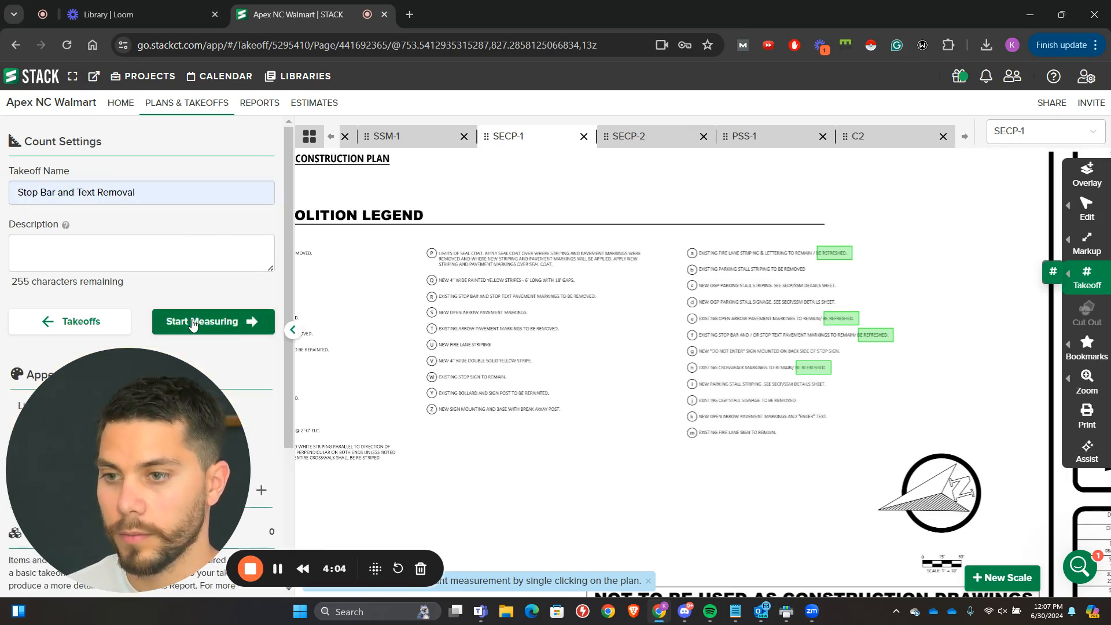
pyautogui.click(193, 323)
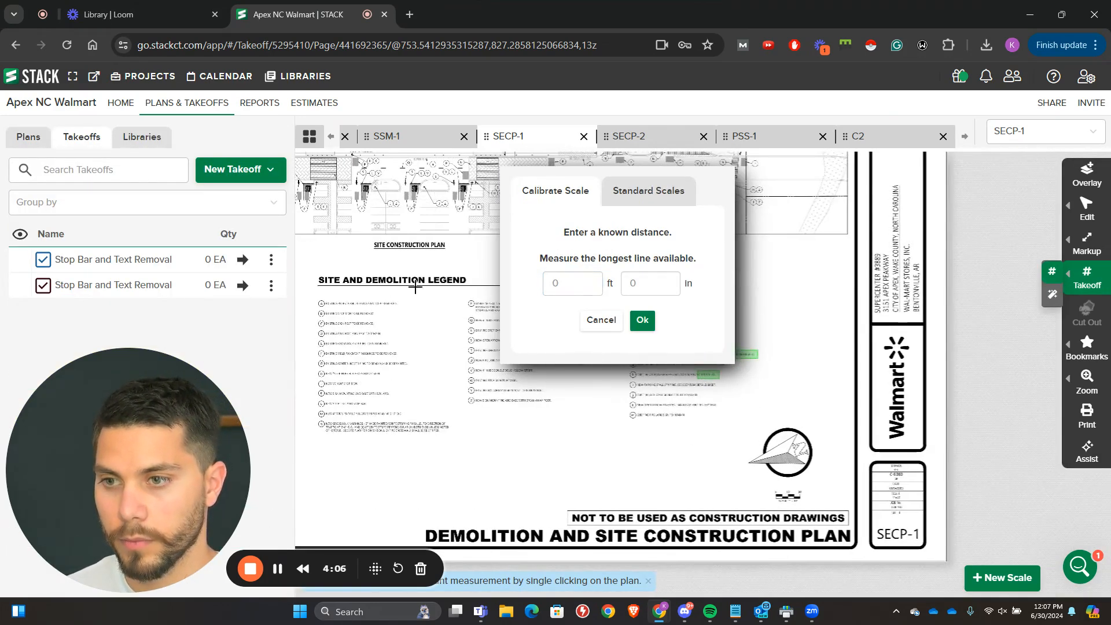
# Step: Set SECP-1's scale to the standard 1" = 30', matching the scale bar beside the north arrow
pyautogui.scroll(2, 759, 422)
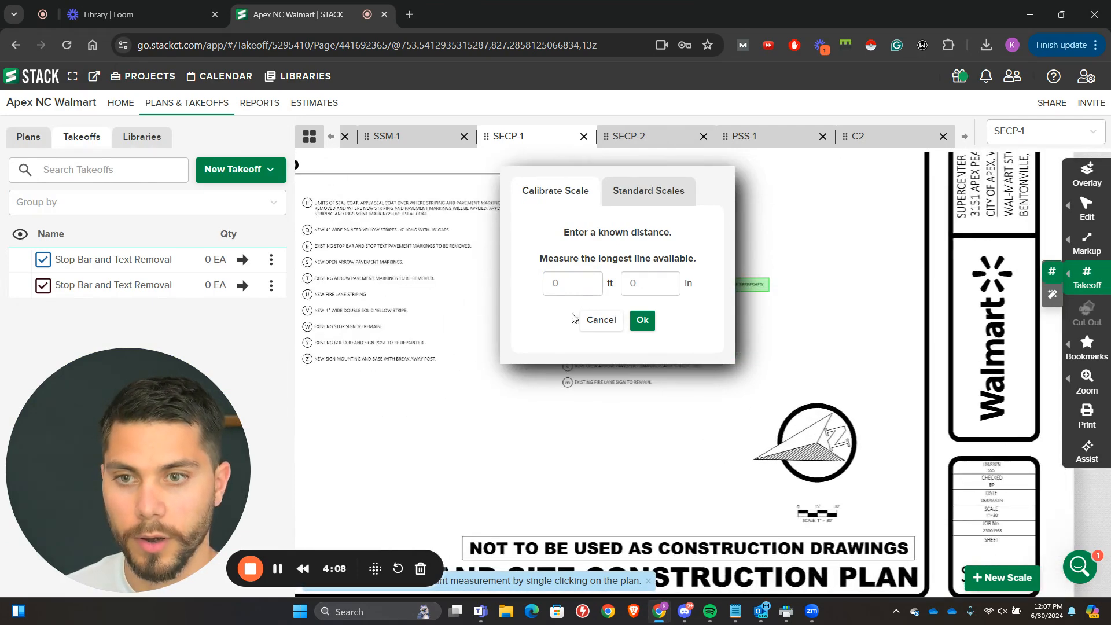
pyautogui.click(623, 204)
pyautogui.click(632, 241)
pyautogui.scroll(2, 453, 408)
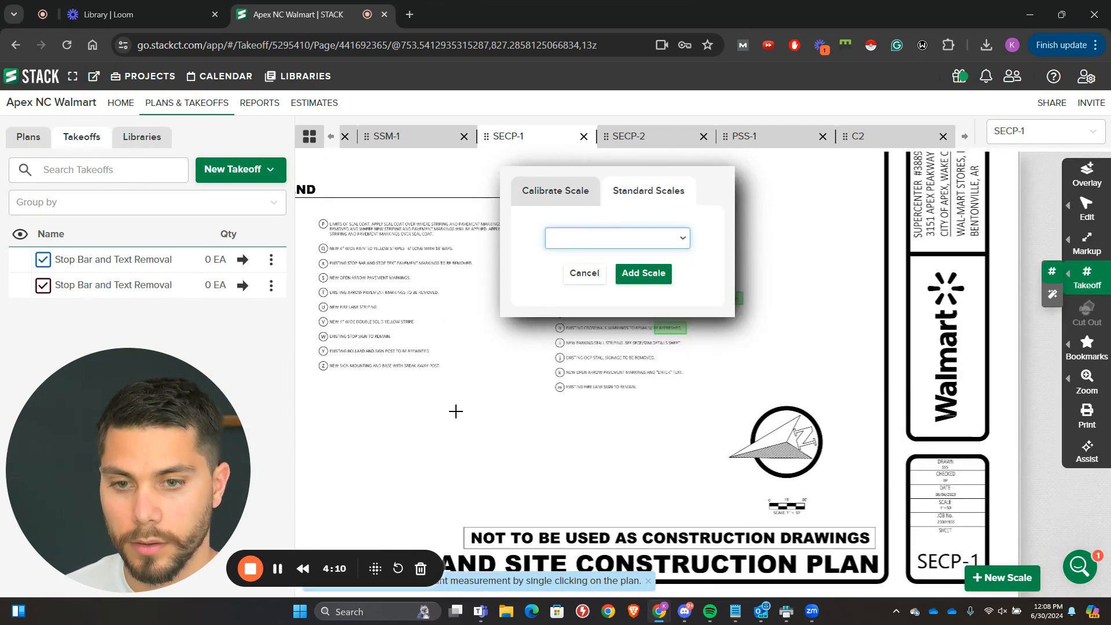
pyautogui.scroll(2, 722, 509)
pyautogui.moveTo(836, 513); pyautogui.dragTo(724, 419)
pyautogui.scroll(2, 725, 418)
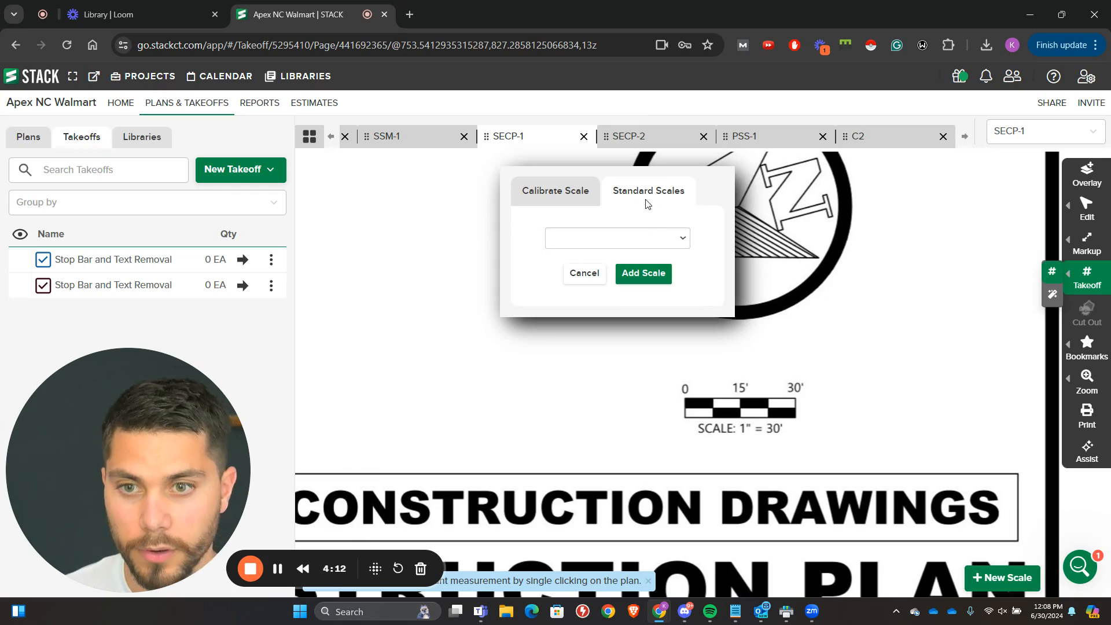
pyautogui.click(650, 243)
pyautogui.click(603, 460)
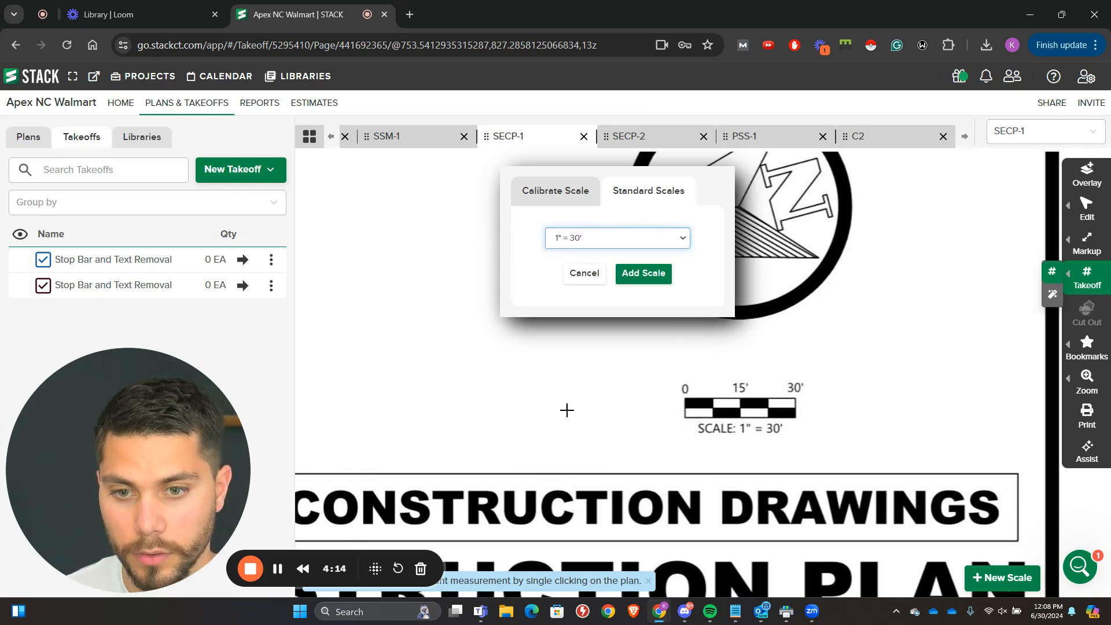
pyautogui.click(660, 277)
# Step: Count the R-tagged stop bar and text markings at the demolition plan's left end, including the inverted one and the first three aisles
pyautogui.moveTo(347, 272); pyautogui.dragTo(747, 459)
pyautogui.moveTo(428, 225); pyautogui.dragTo(558, 453)
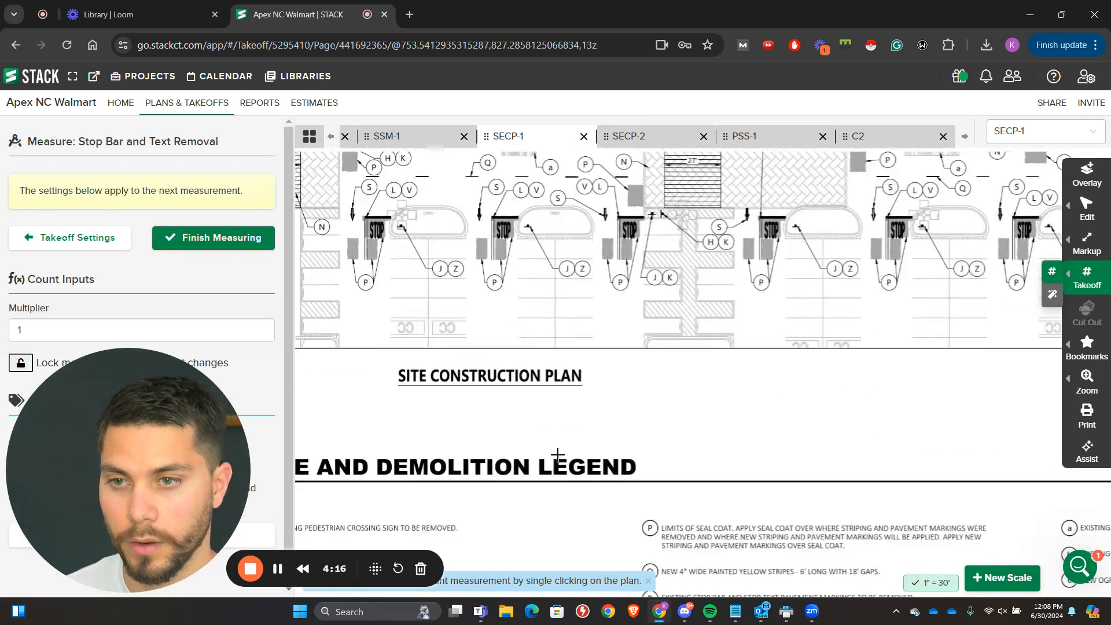
pyautogui.scroll(-2, 342, 325)
pyautogui.moveTo(342, 324); pyautogui.dragTo(522, 463)
pyautogui.moveTo(379, 270); pyautogui.dragTo(620, 456)
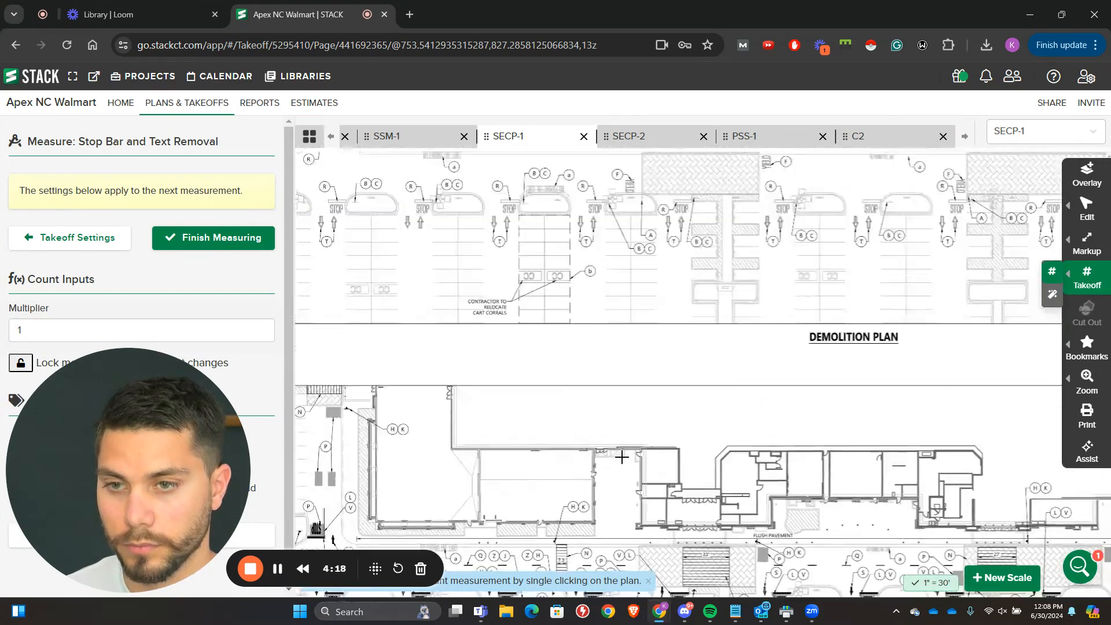
pyautogui.moveTo(425, 206); pyautogui.dragTo(569, 428)
pyautogui.scroll(2, 467, 380)
pyautogui.moveTo(470, 380); pyautogui.dragTo(496, 314)
pyautogui.moveTo(494, 441); pyautogui.dragTo(540, 415)
pyautogui.scroll(1, 540, 416)
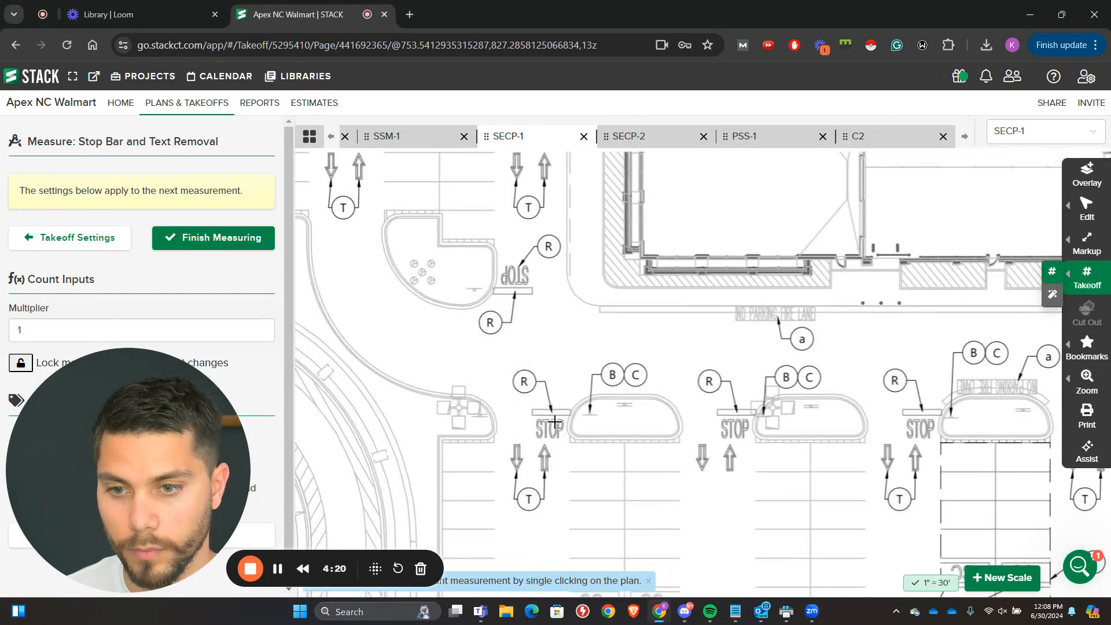
pyautogui.moveTo(608, 332); pyautogui.dragTo(419, 274)
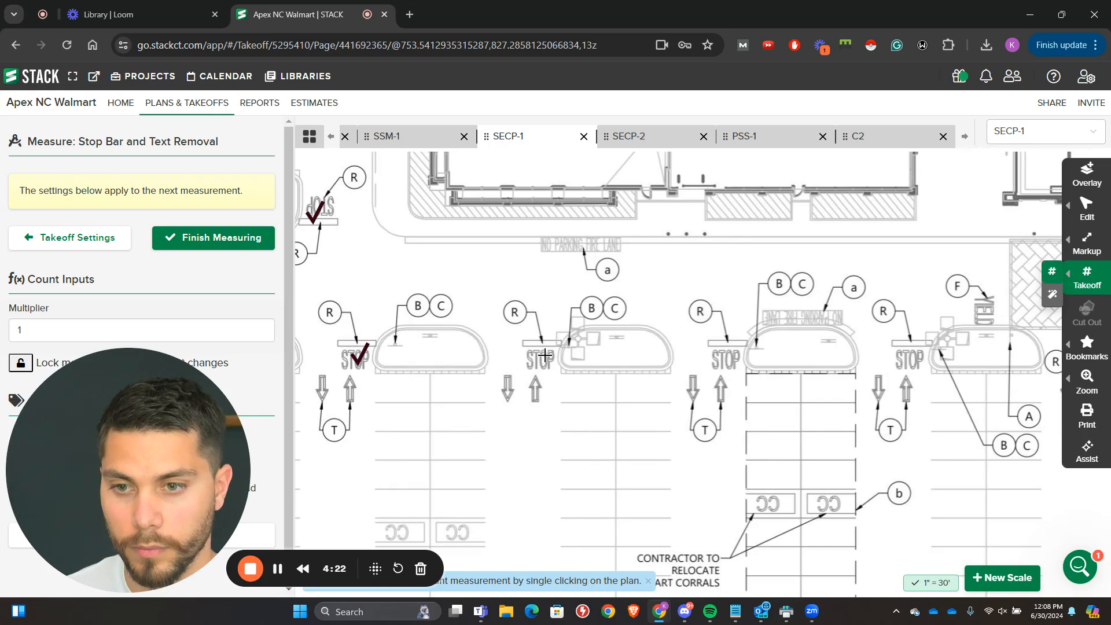
pyautogui.click(719, 349)
# Step: Count the R-tagged STOP markings in the middle aisles of the demolition plan, through the aisle just past the second crosswalk
pyautogui.moveTo(790, 373); pyautogui.dragTo(513, 339)
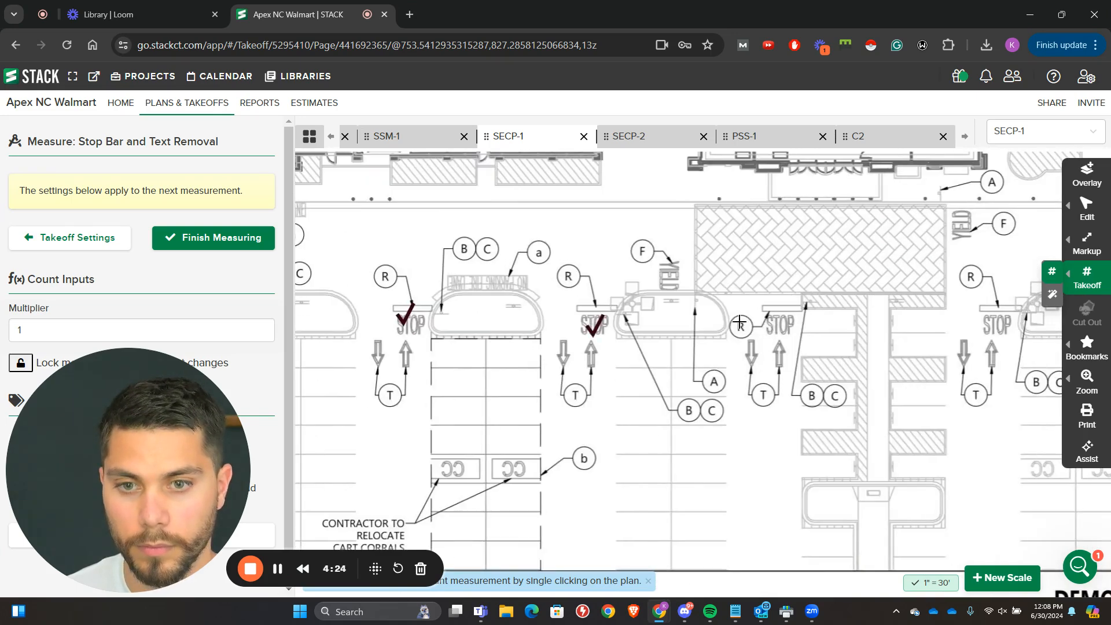
pyautogui.moveTo(763, 323); pyautogui.dragTo(542, 300)
pyautogui.moveTo(1020, 301); pyautogui.dragTo(666, 287)
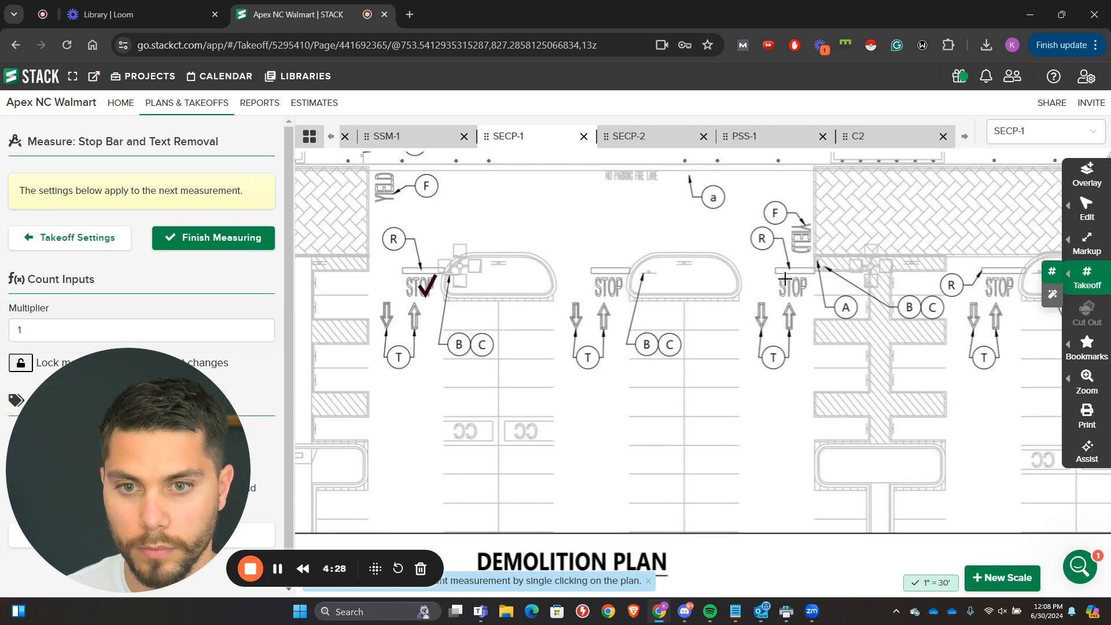
pyautogui.moveTo(806, 281); pyautogui.dragTo(541, 265)
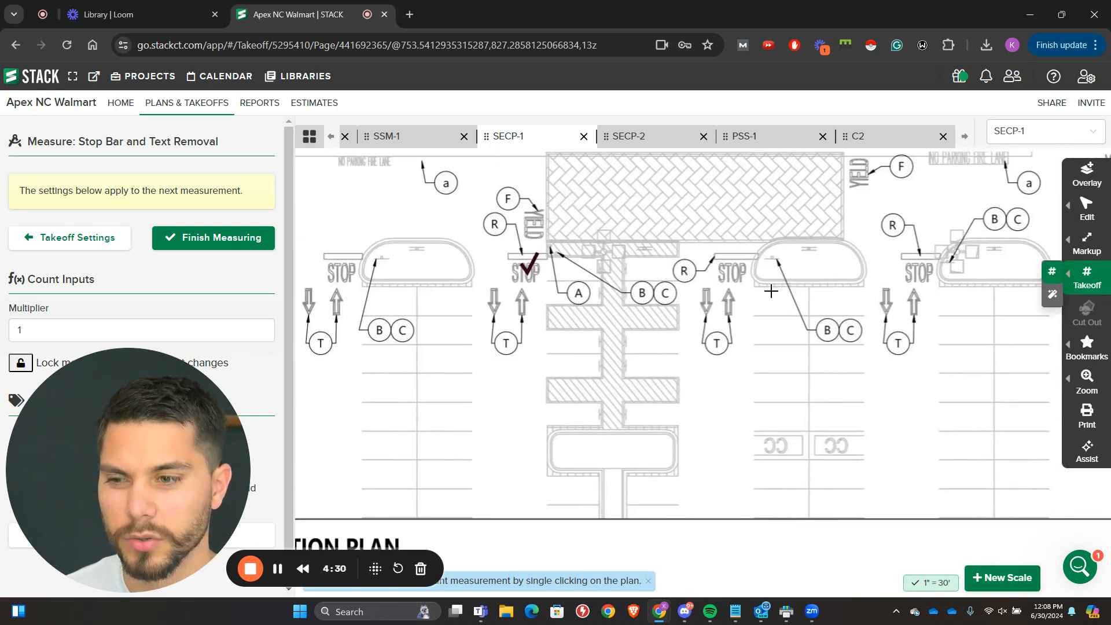
pyautogui.click(322, 254)
pyautogui.moveTo(717, 272); pyautogui.dragTo(583, 269)
pyautogui.click(582, 267)
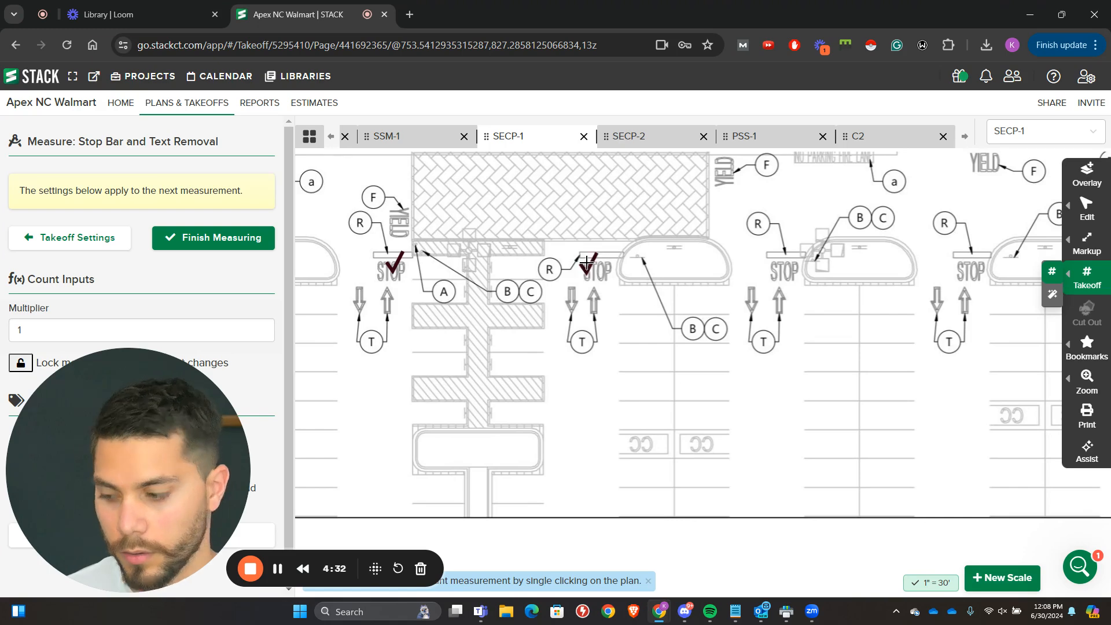
# Step: Count the remaining R-tagged STOP markings at the demolition plan's right end, including the two inverted ones above the storefront drive
pyautogui.moveTo(767, 271); pyautogui.dragTo(691, 271)
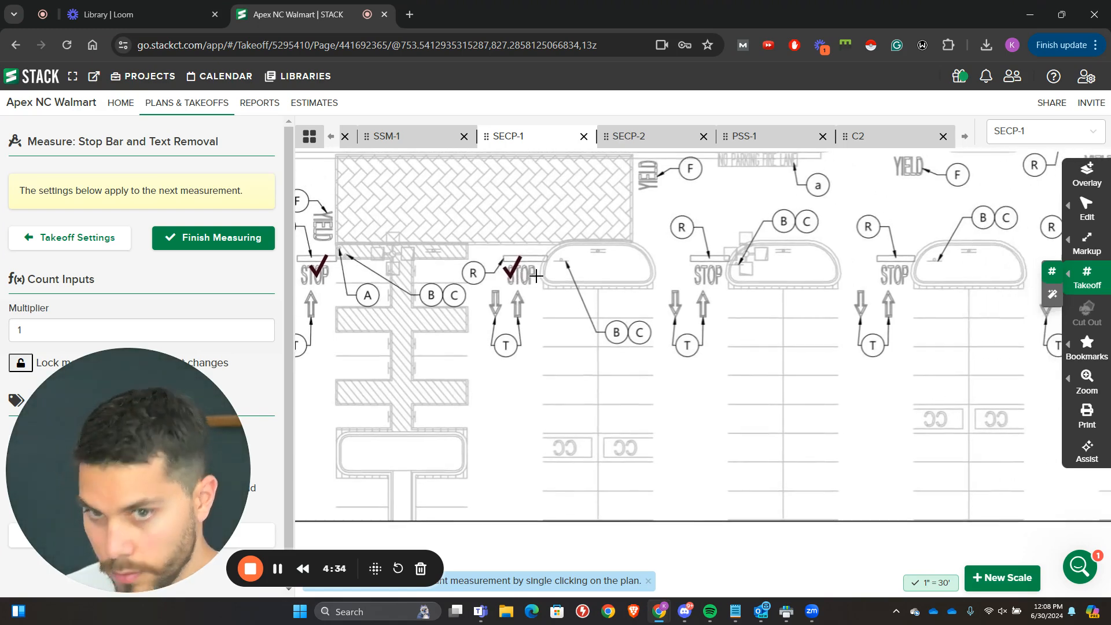
pyautogui.moveTo(926, 274); pyautogui.dragTo(684, 270)
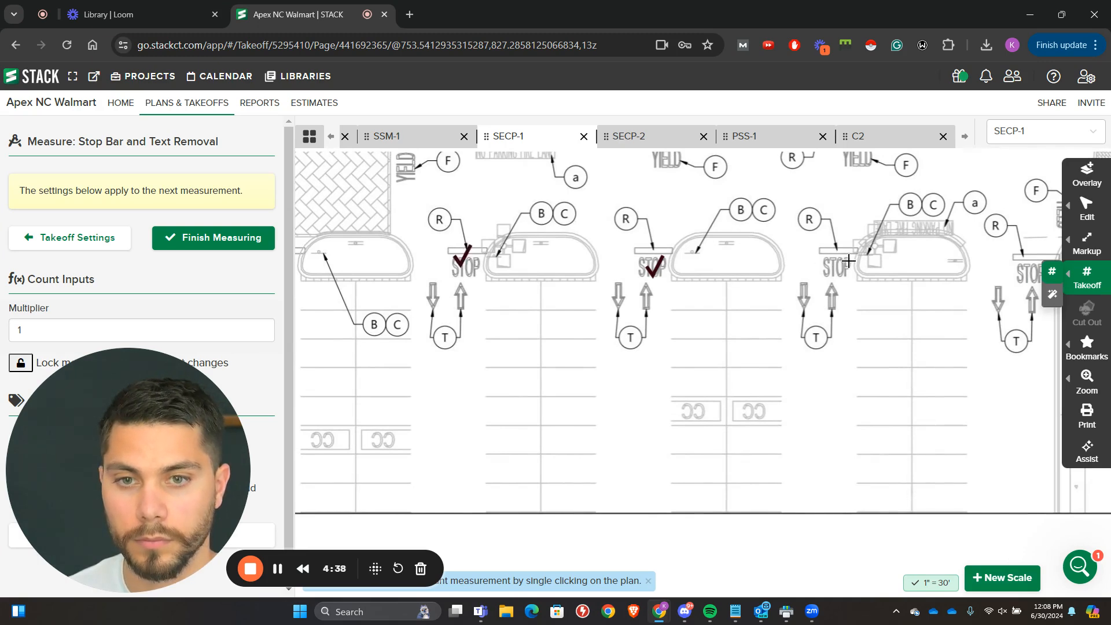
pyautogui.moveTo(848, 261); pyautogui.dragTo(378, 301)
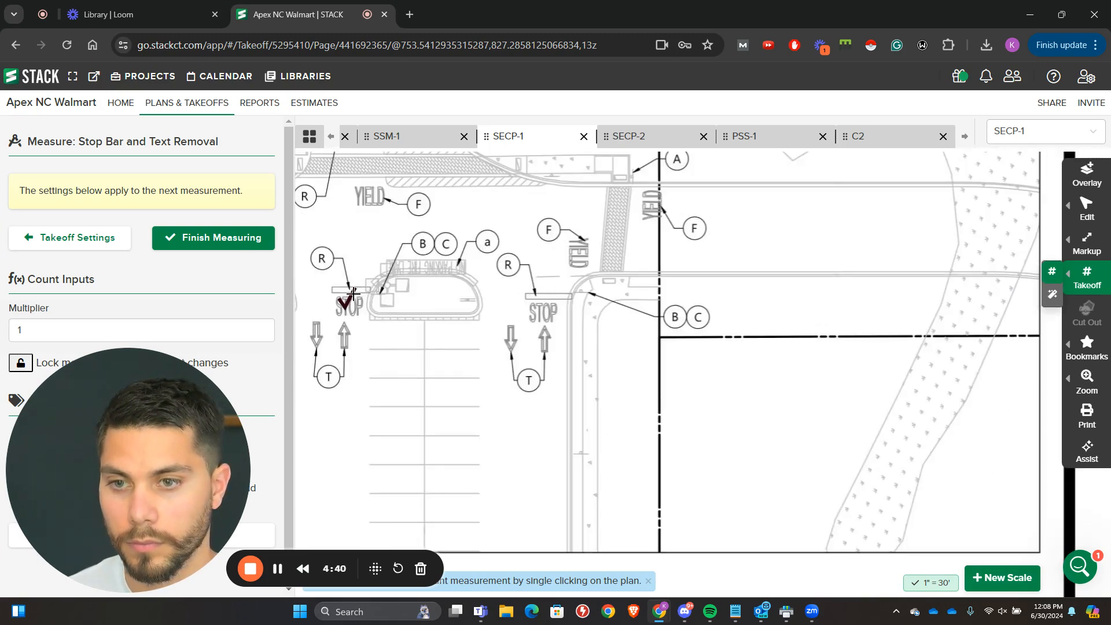
pyautogui.scroll(-2, 432, 330)
pyautogui.click(357, 177)
pyautogui.moveTo(365, 212); pyautogui.dragTo(704, 391)
pyautogui.scroll(-2, 704, 392)
pyautogui.moveTo(588, 406); pyautogui.dragTo(675, 312)
pyautogui.scroll(2, 676, 309)
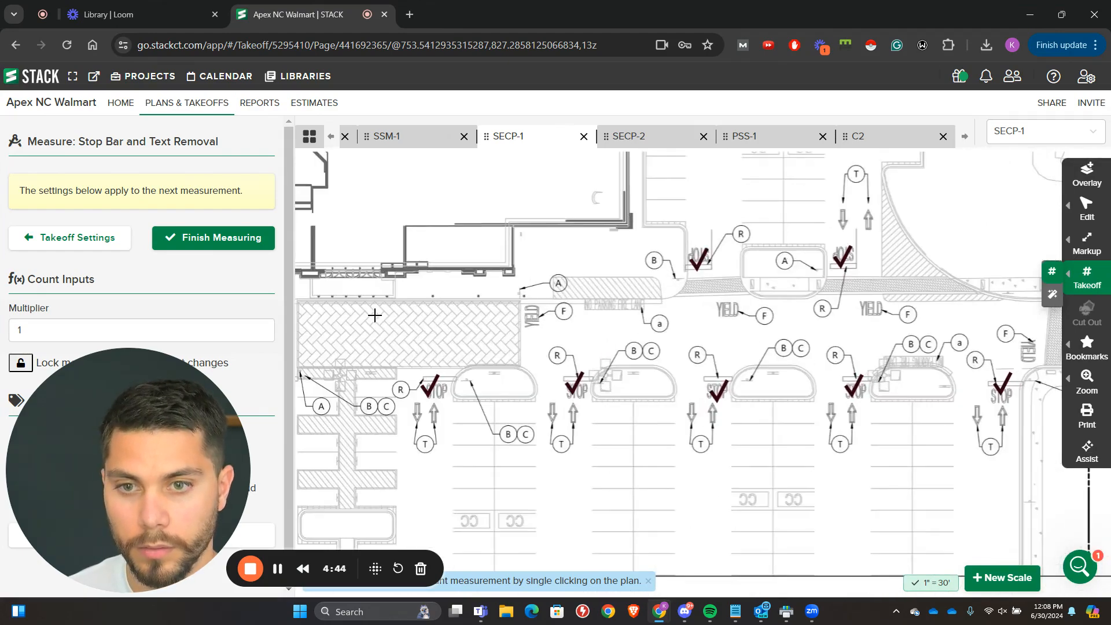
# Step: Check the stop bar count marks back along the whole storefront row and finish measuring the takeoff
pyautogui.moveTo(375, 315); pyautogui.dragTo(735, 318)
pyautogui.moveTo(460, 318); pyautogui.dragTo(774, 315)
pyautogui.moveTo(399, 301); pyautogui.dragTo(738, 295)
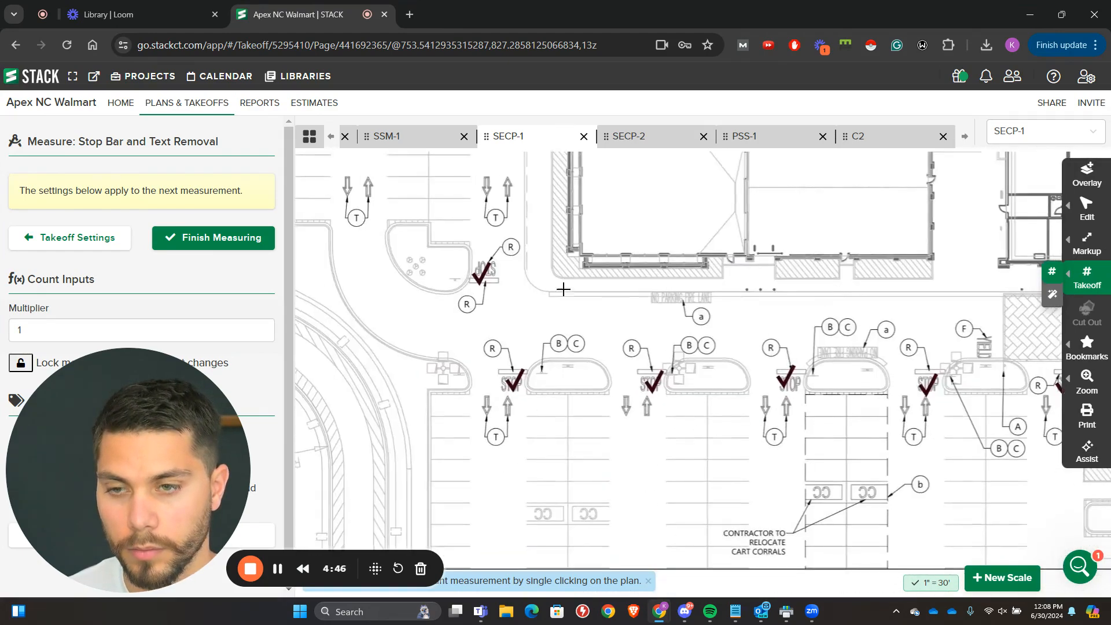
pyautogui.moveTo(513, 305); pyautogui.dragTo(723, 339)
pyautogui.scroll(-2, 724, 340)
pyautogui.moveTo(670, 282); pyautogui.dragTo(602, 426)
pyautogui.moveTo(699, 545); pyautogui.dragTo(582, 314)
pyautogui.scroll(3, 585, 315)
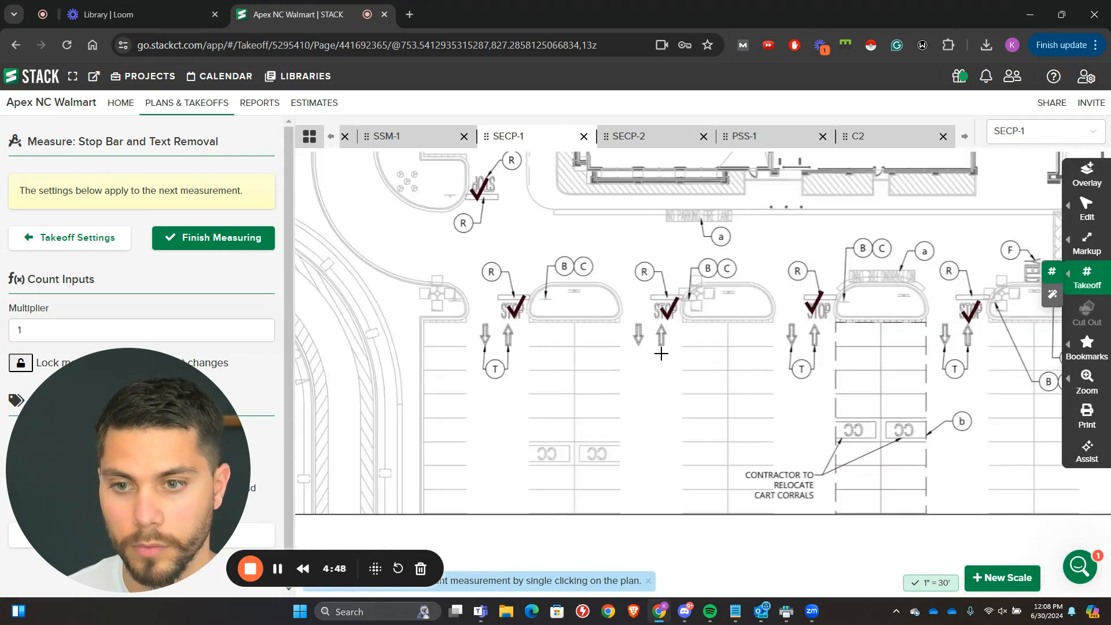
pyautogui.moveTo(661, 354); pyautogui.dragTo(463, 342)
pyautogui.click(201, 238)
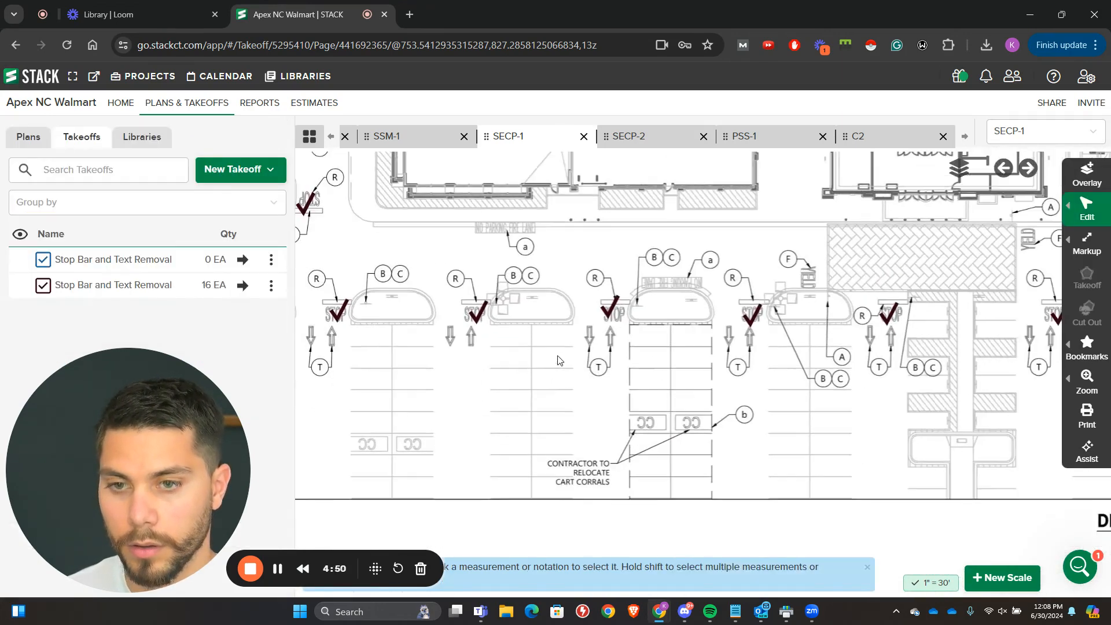
# Step: Review items R through Z of SECP-1's Site and Demolition Legend for the next marking type to count
pyautogui.scroll(-2, 559, 360)
pyautogui.moveTo(804, 486); pyautogui.dragTo(384, 179)
pyautogui.moveTo(827, 356); pyautogui.dragTo(451, 491)
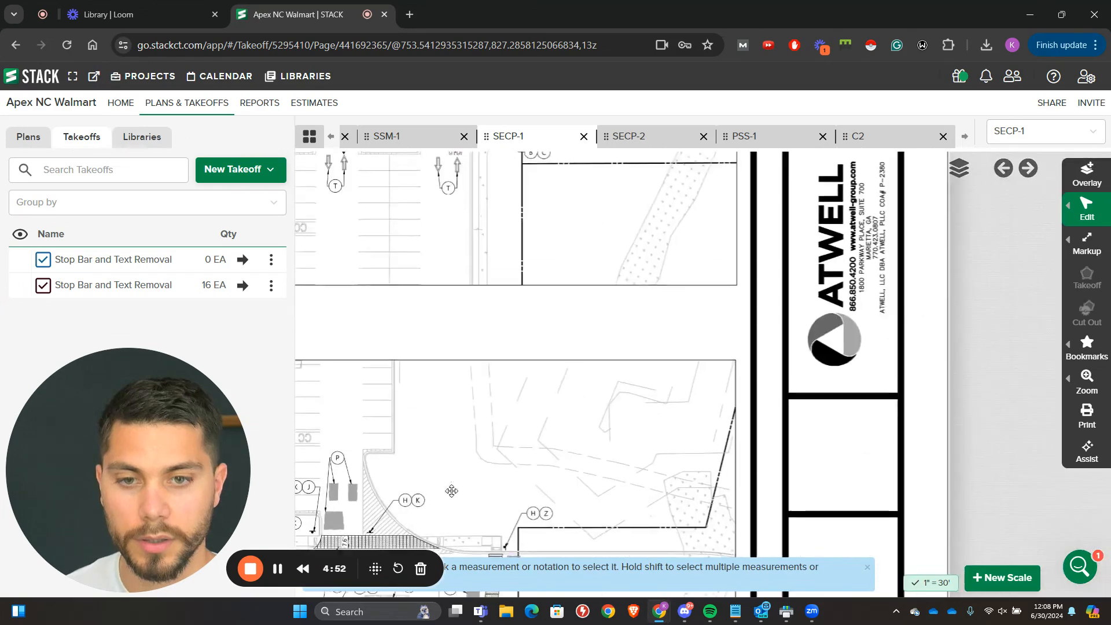
pyautogui.moveTo(687, 546); pyautogui.dragTo(600, 243)
pyautogui.moveTo(394, 544); pyautogui.dragTo(798, 220)
pyautogui.scroll(2, 580, 280)
pyautogui.moveTo(533, 501); pyautogui.dragTo(932, 369)
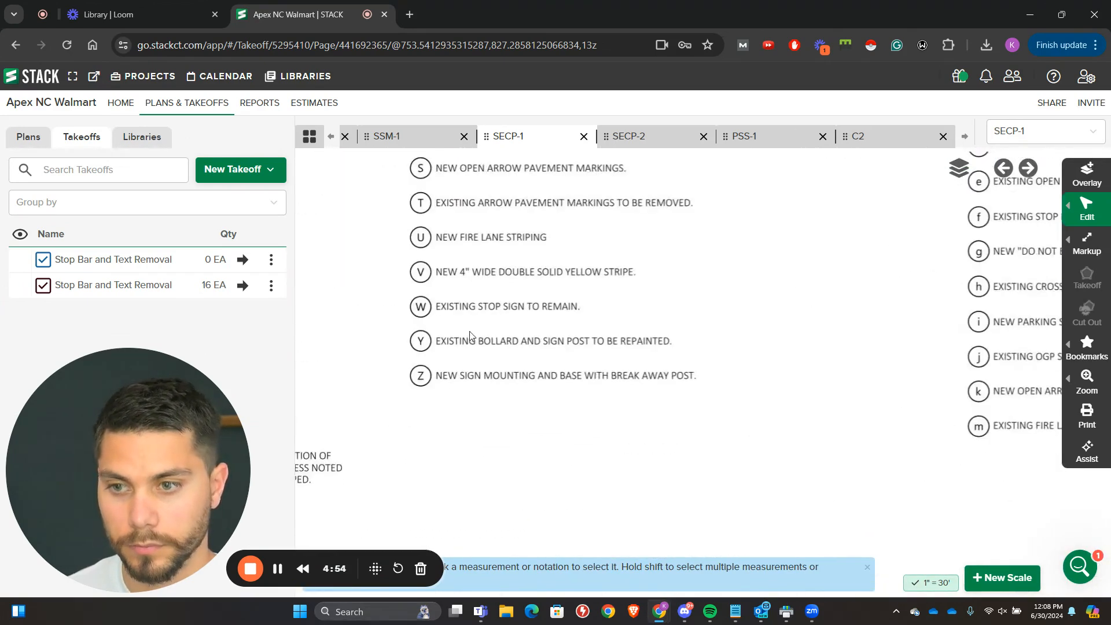
pyautogui.scroll(3, 434, 355)
pyautogui.moveTo(458, 240); pyautogui.dragTo(451, 331)
pyautogui.scroll(-2, 460, 248)
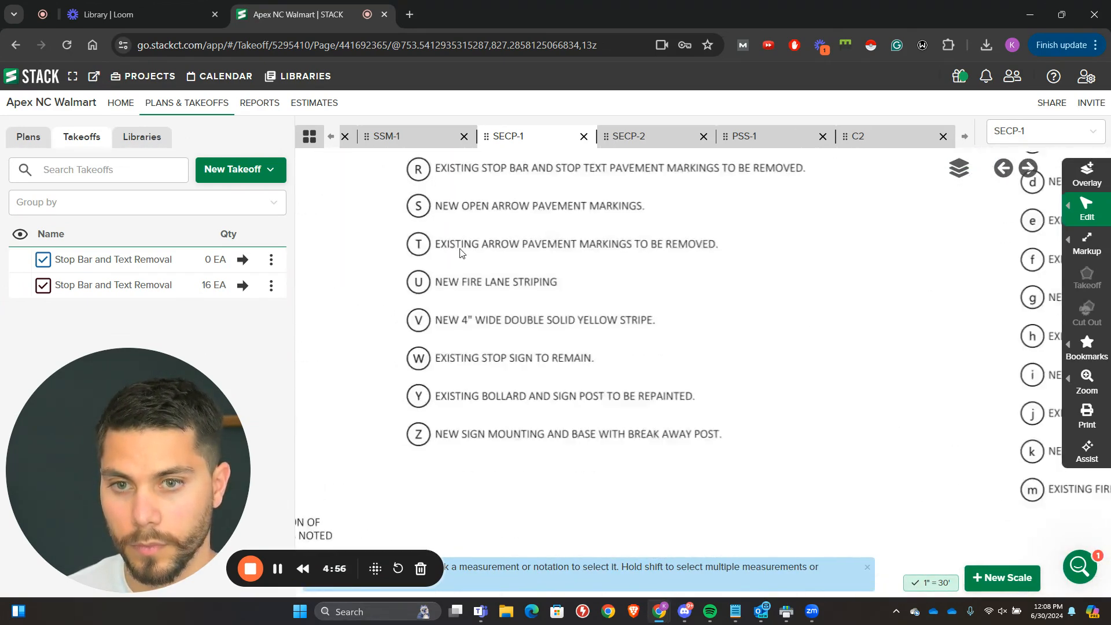
pyautogui.scroll(-3, 460, 248)
pyautogui.scroll(1, 405, 260)
# Step: Create a count takeoff named "Arrow Removal" and start measuring with it
pyautogui.click(240, 169)
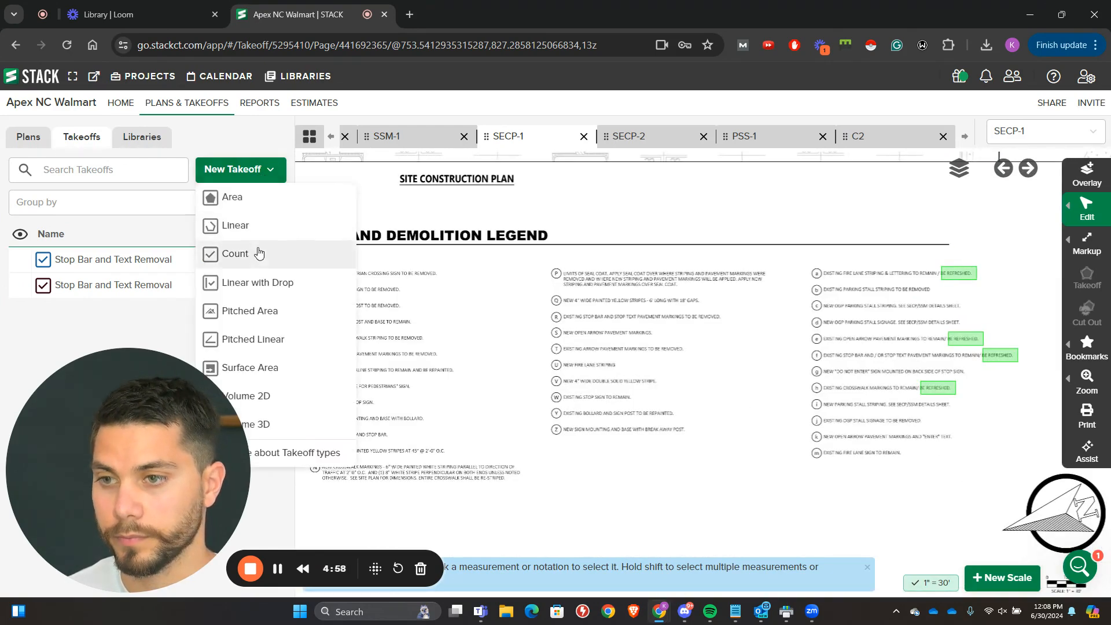
pyautogui.click(259, 252)
pyautogui.write('Arro')
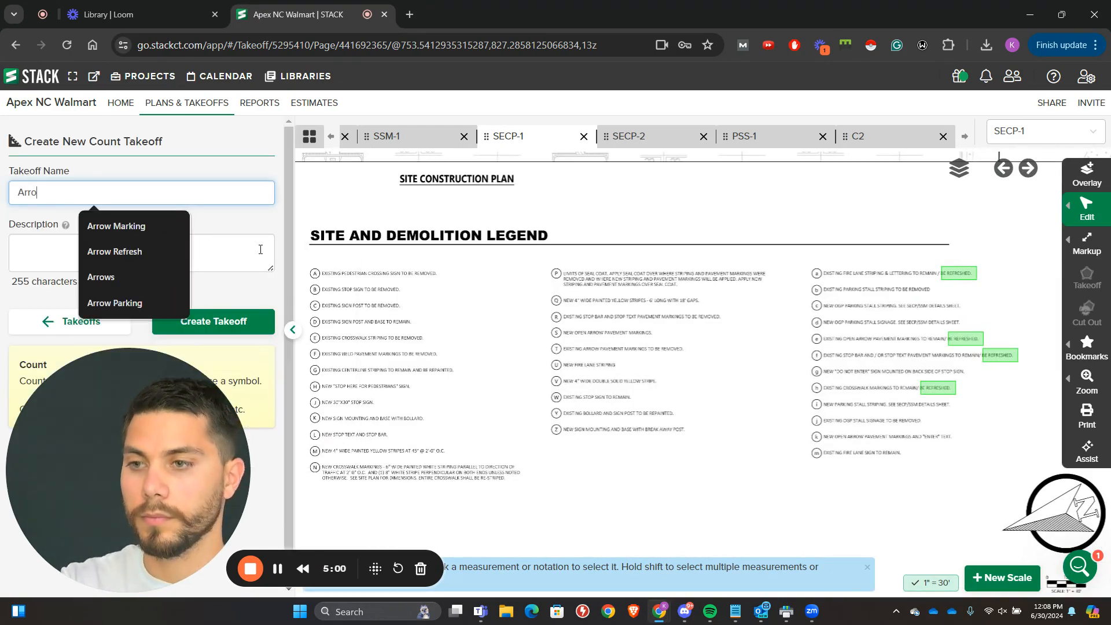
pyautogui.write('w Removal')
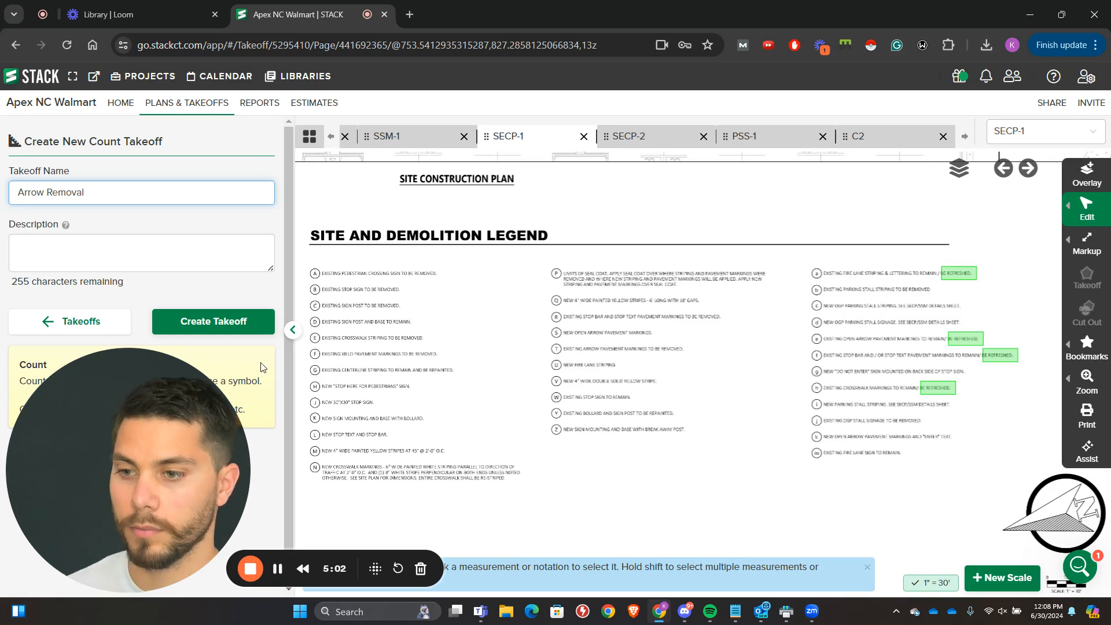
pyautogui.click(214, 321)
pyautogui.click(237, 320)
# Step: Count the T-tagged arrows at the demolition plan's left end, both below the STOP markings and in the parking aisles above the drive
pyautogui.scroll(-2, 406, 248)
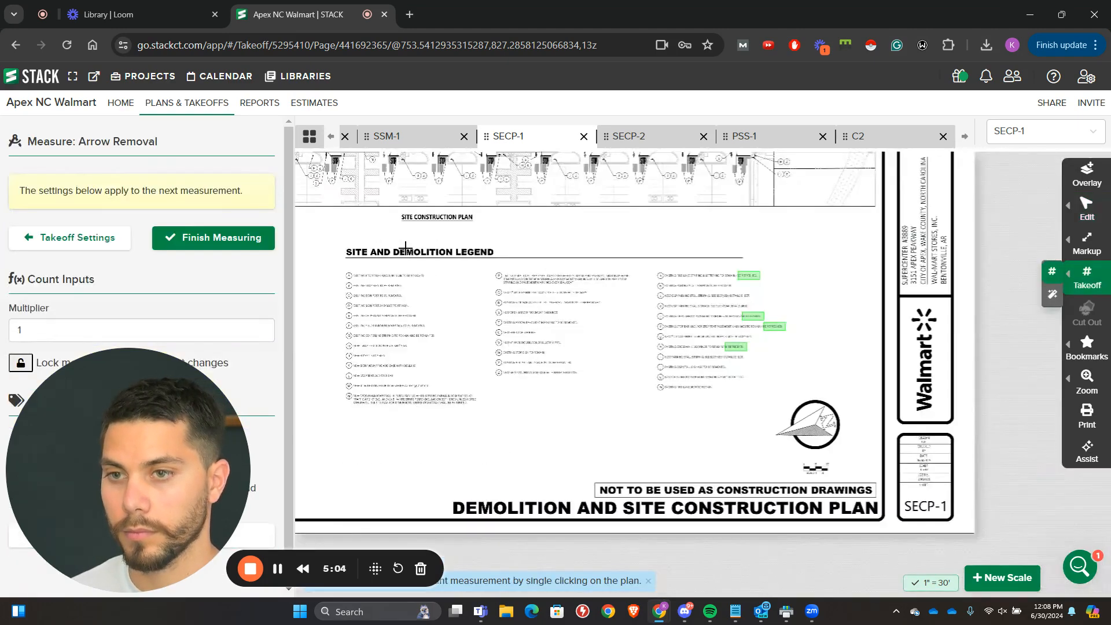
pyautogui.moveTo(405, 247); pyautogui.dragTo(631, 405)
pyautogui.moveTo(474, 168); pyautogui.dragTo(578, 400)
pyautogui.scroll(3, 519, 316)
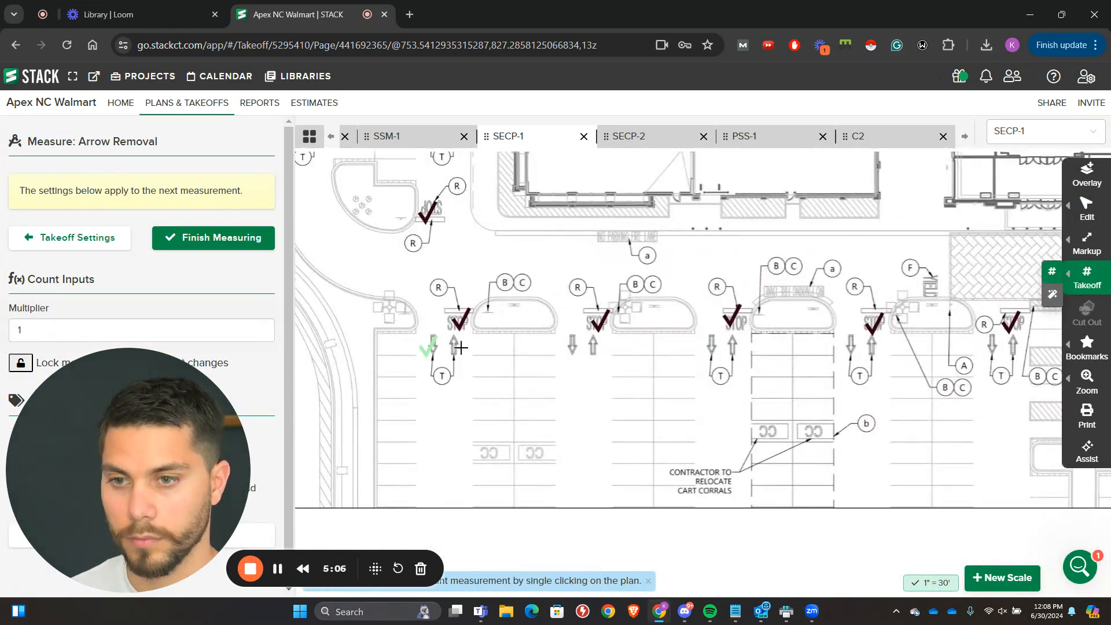
pyautogui.moveTo(516, 332); pyautogui.dragTo(511, 405)
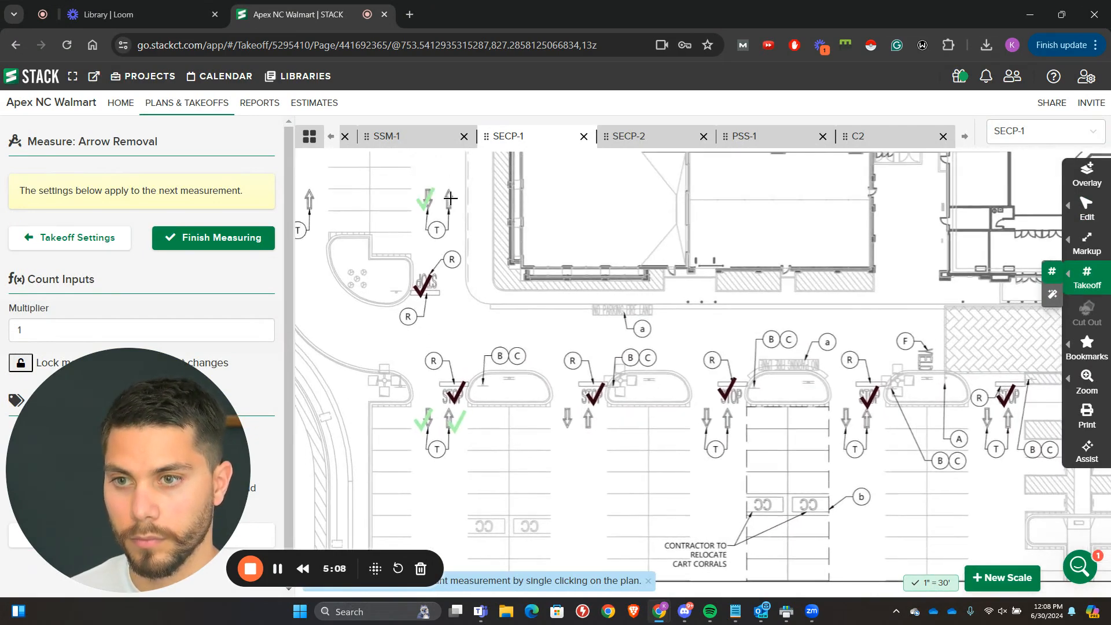
pyautogui.click(450, 198)
pyautogui.moveTo(481, 216); pyautogui.dragTo(579, 200)
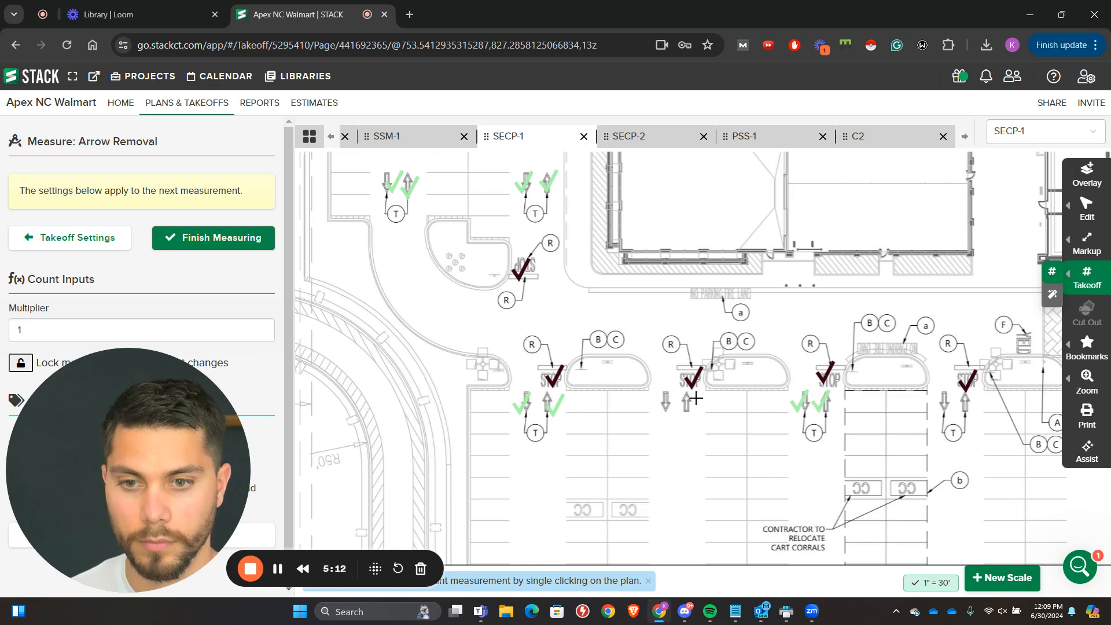
# Step: Count the remaining T-tagged arrows along the storefront row to the plan's right end, including the pair above the storefront drive
pyautogui.moveTo(686, 400); pyautogui.dragTo(631, 395)
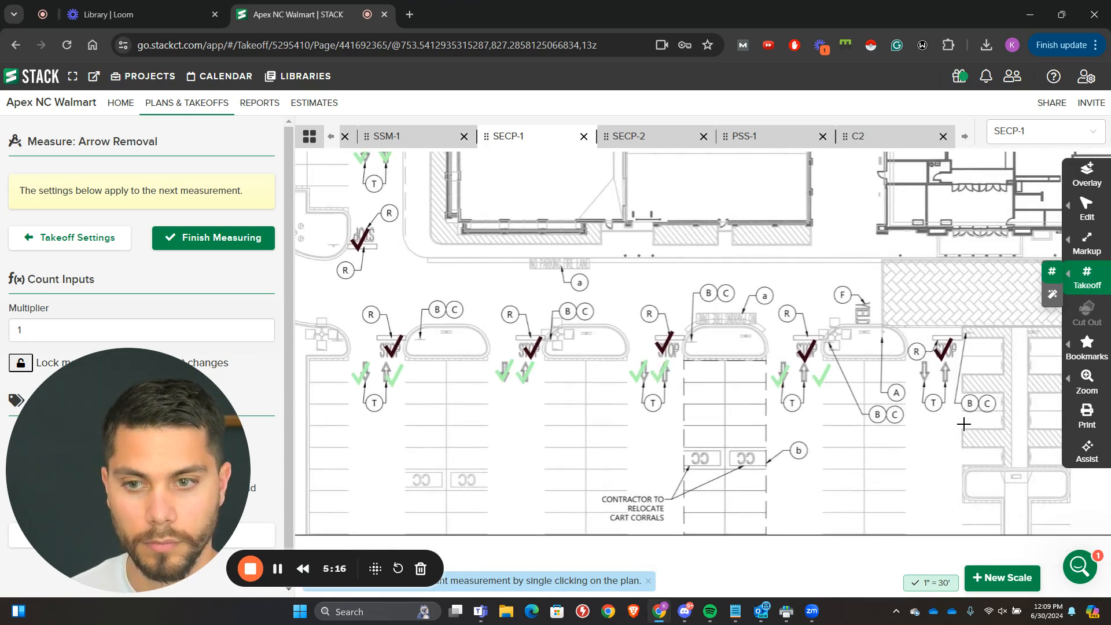
pyautogui.moveTo(963, 424); pyautogui.dragTo(684, 338)
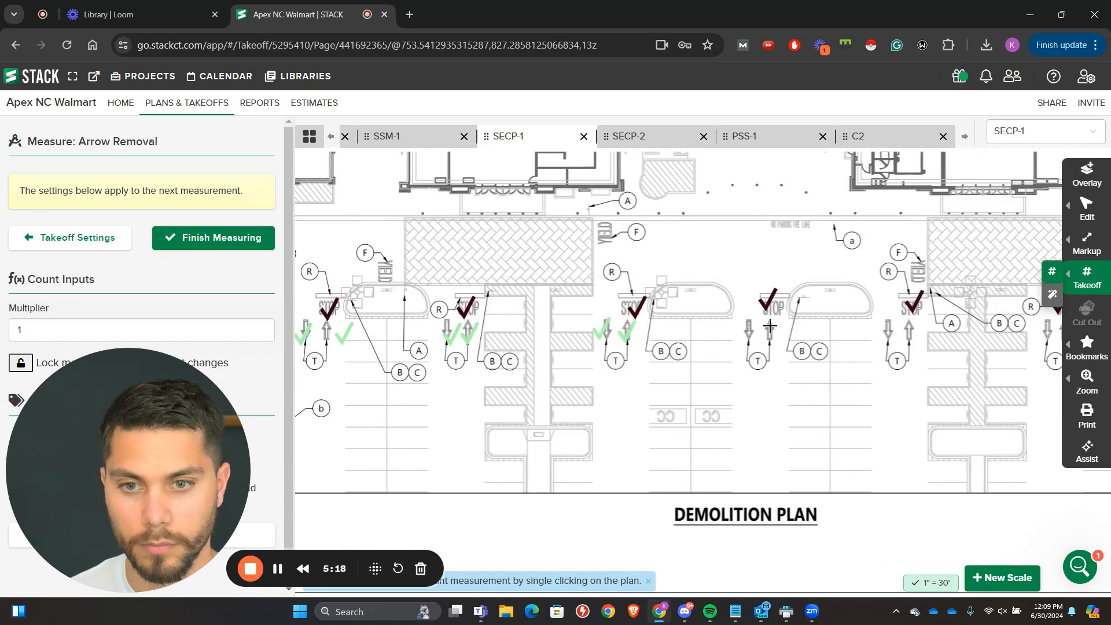
pyautogui.moveTo(924, 331); pyautogui.dragTo(595, 361)
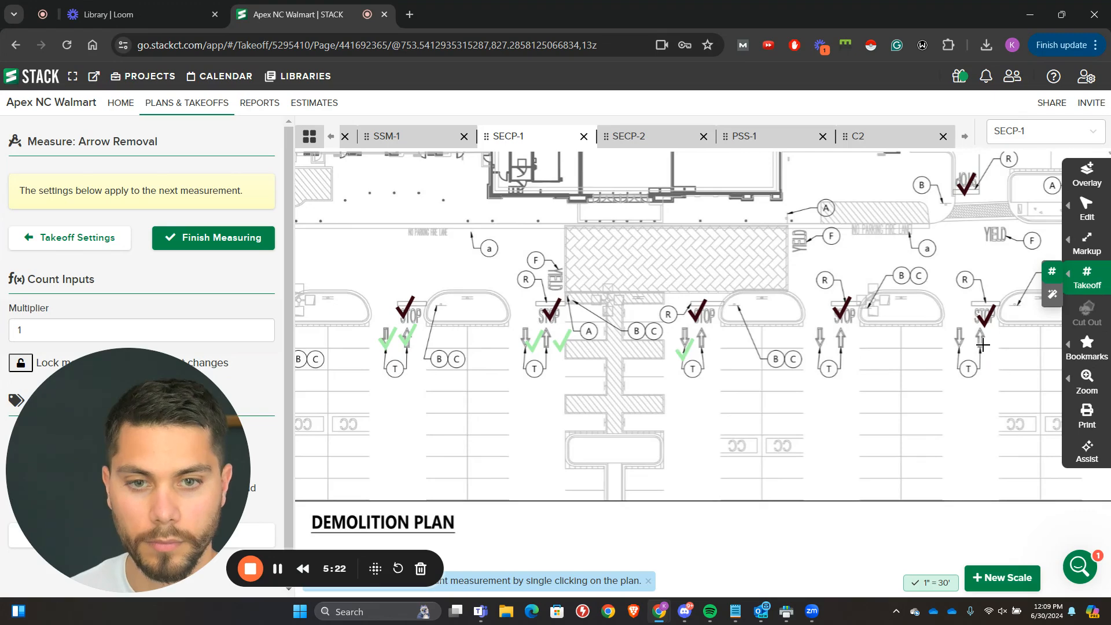
pyautogui.moveTo(983, 345); pyautogui.dragTo(663, 407)
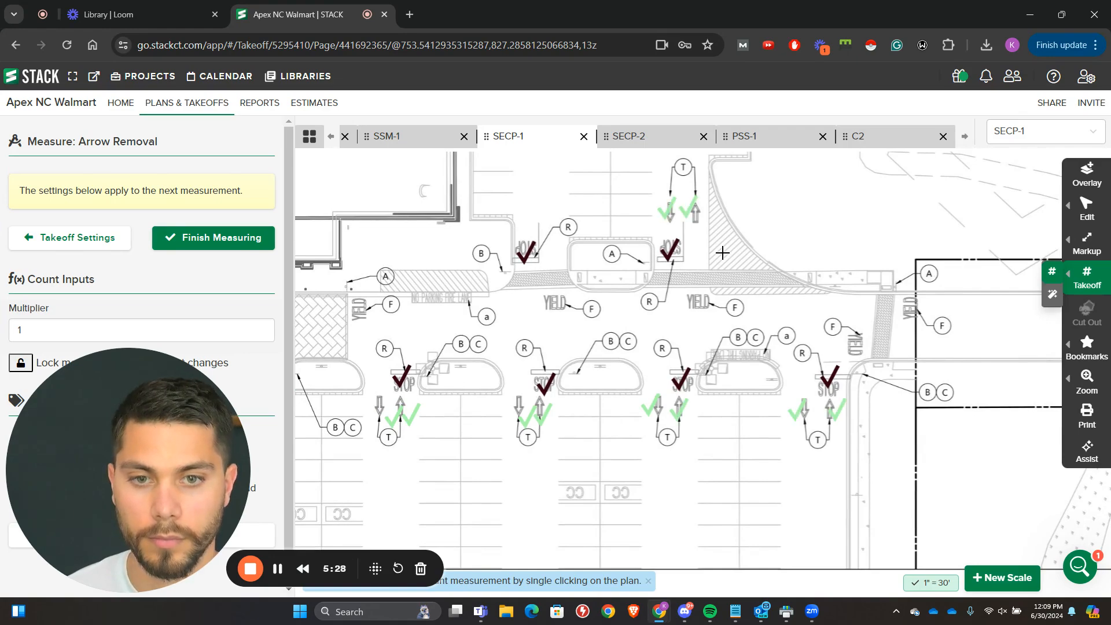
# Step: Finish measuring the arrows and create a count takeoff named "Yield Marking Removal" for item F of the Site and Demolition Legend
pyautogui.scroll(-5, 722, 253)
pyautogui.scroll(5, 645, 218)
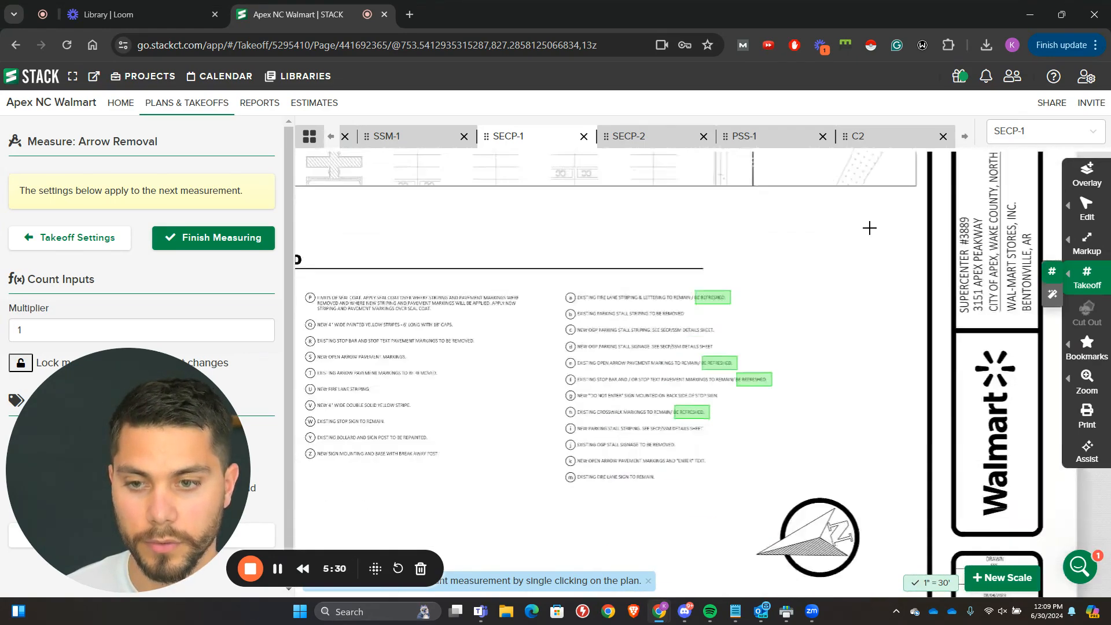
pyautogui.scroll(5, 664, 256)
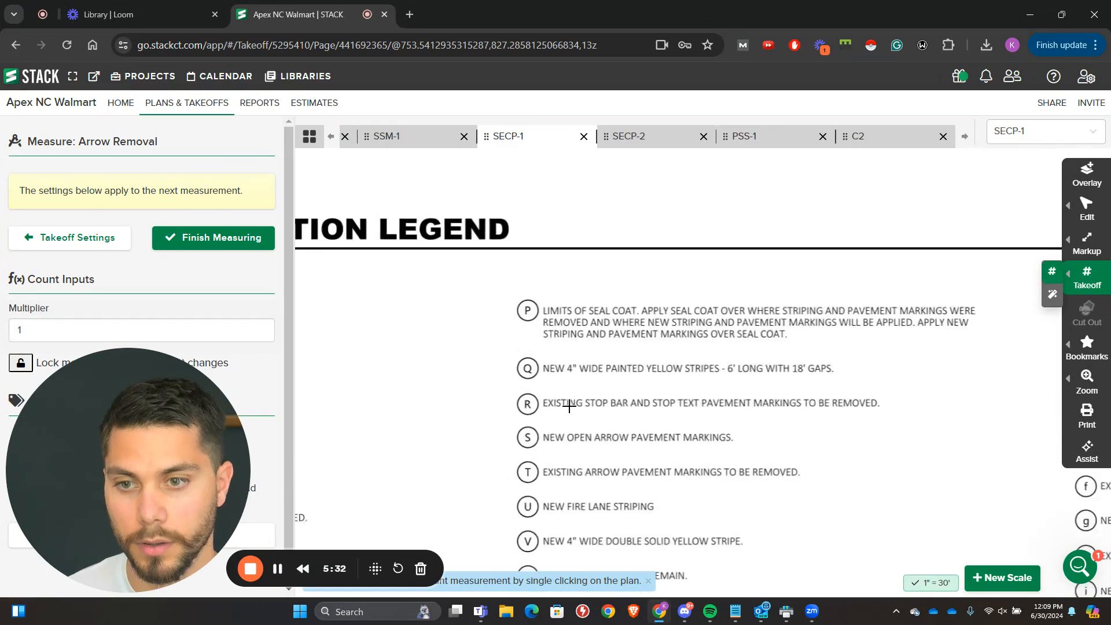
pyautogui.scroll(-3, 568, 407)
pyautogui.scroll(3, 432, 352)
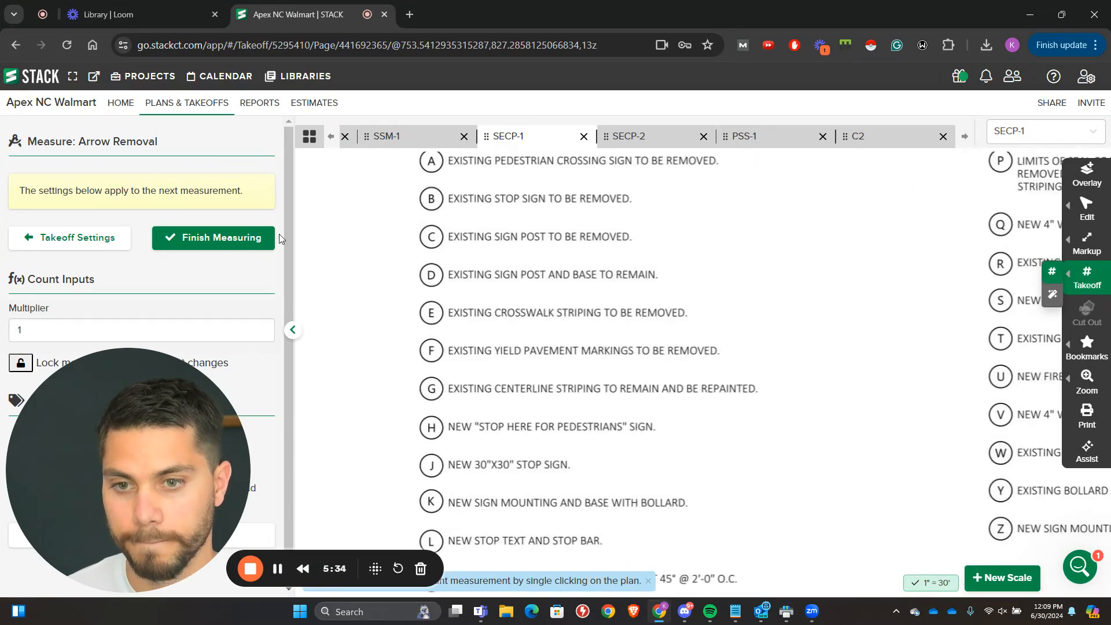
pyautogui.click(219, 244)
pyautogui.click(222, 170)
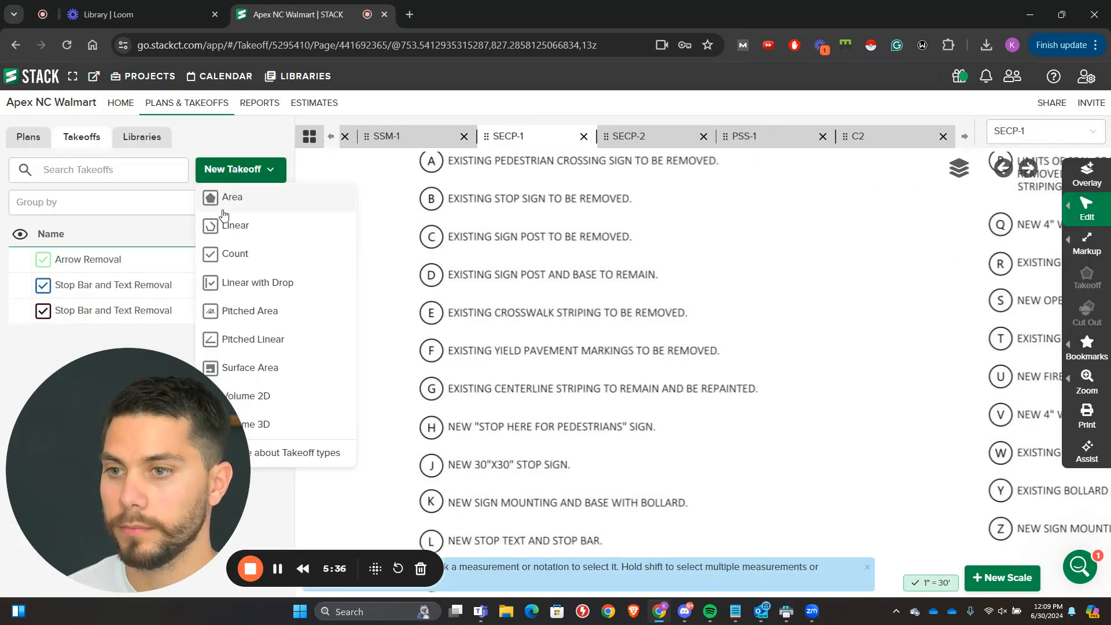
pyautogui.click(220, 250)
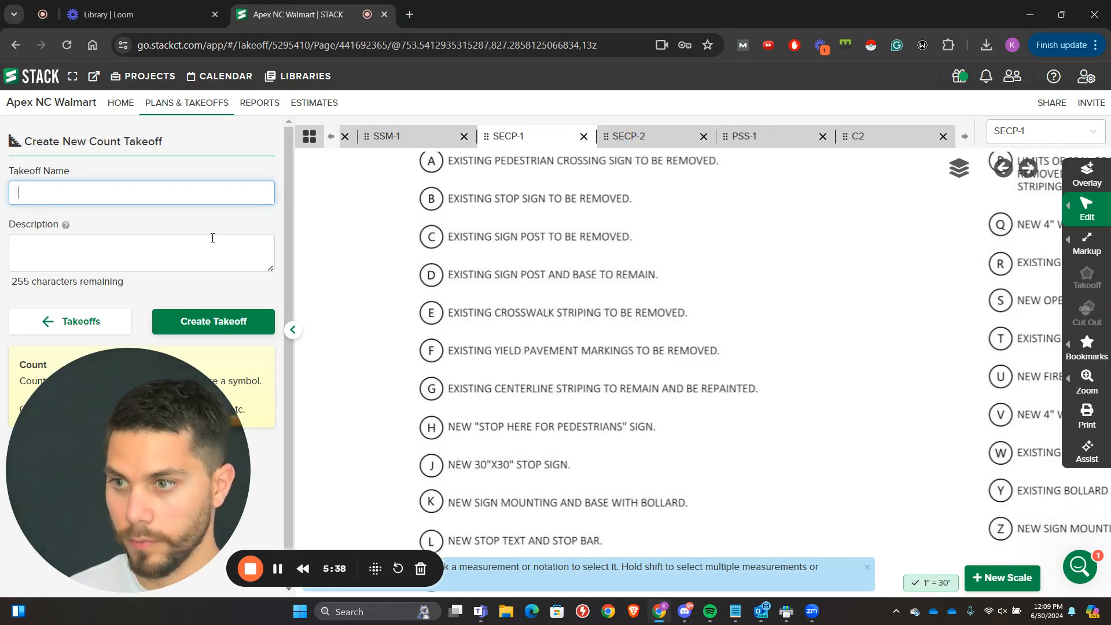
pyautogui.write('Yield Markl')
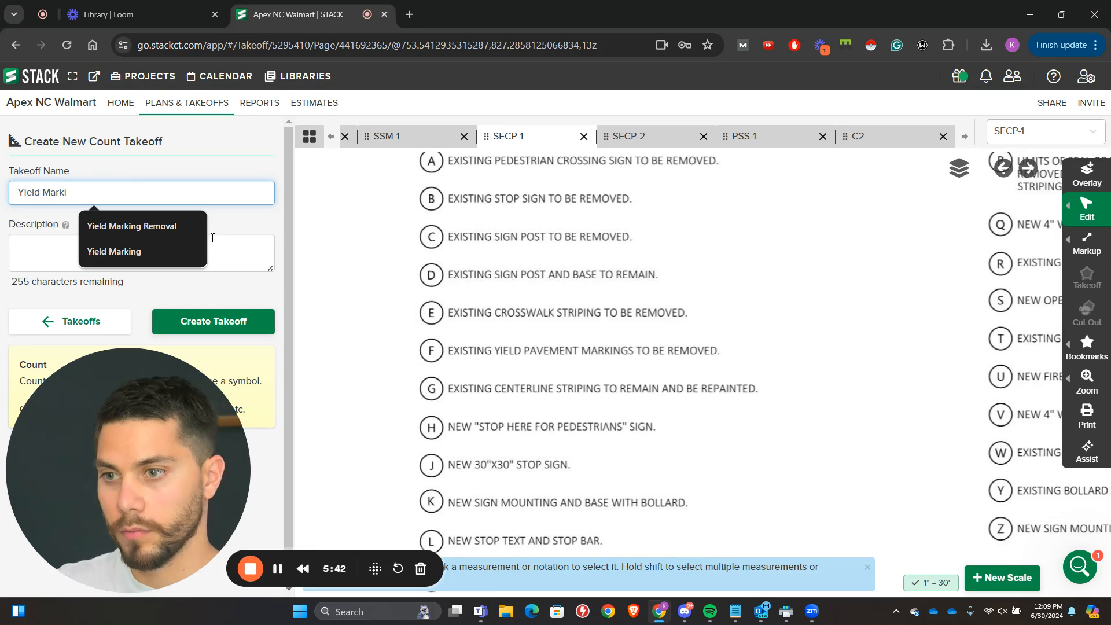
pyautogui.click(162, 227)
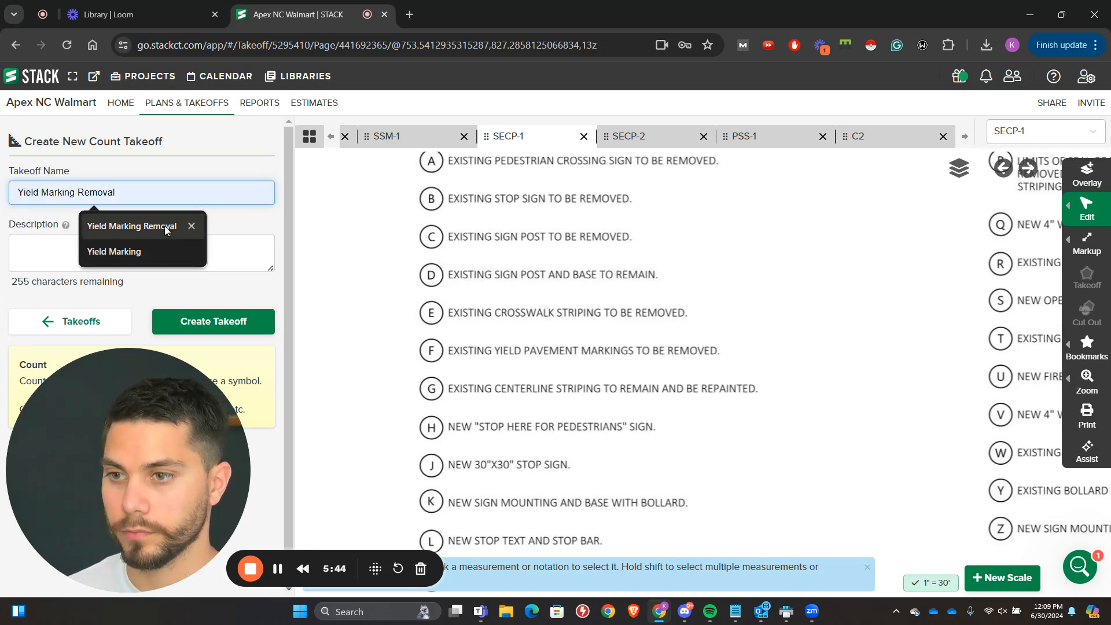
pyautogui.click(214, 321)
pyautogui.click(213, 321)
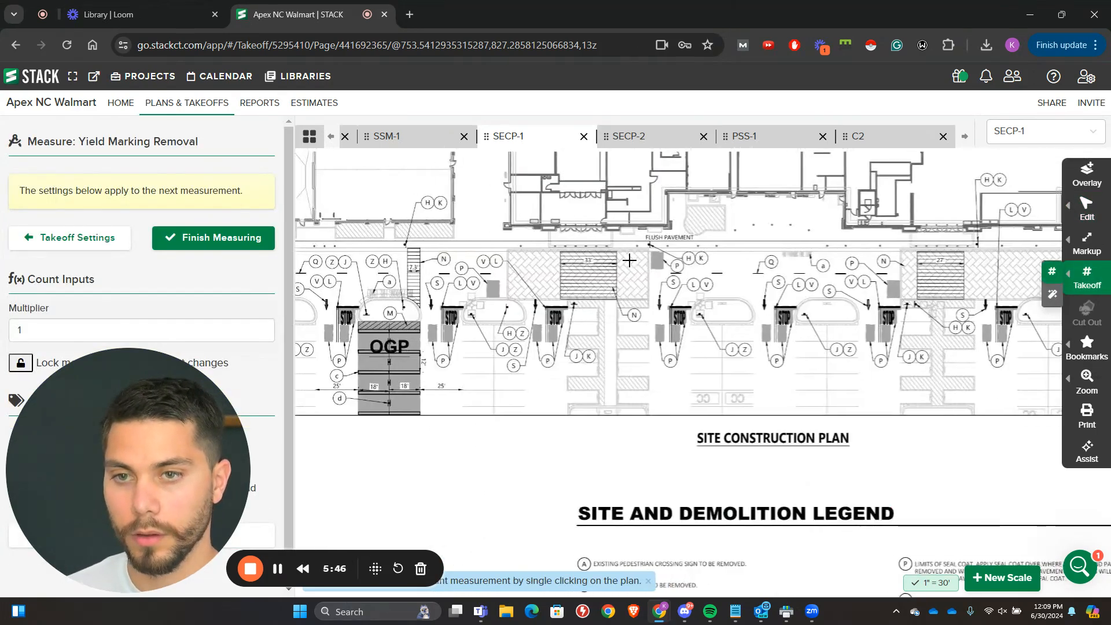
# Step: Count the F-tagged YIELD markings beside the left storefront crosswalk and check the drive toward the demolition plan's left end
pyautogui.scroll(10, 629, 260)
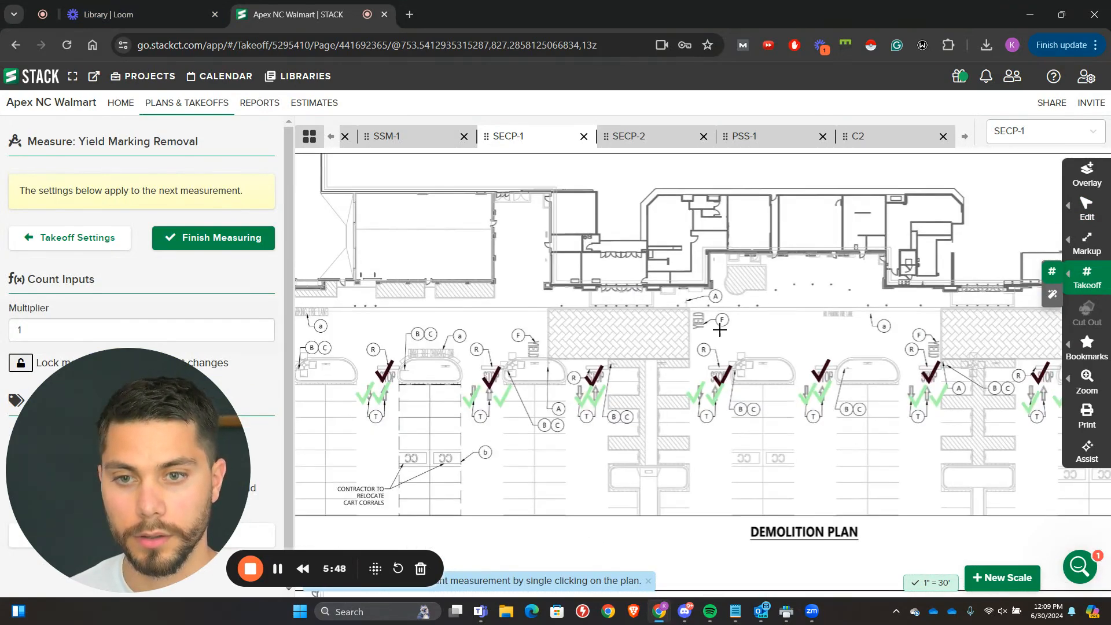
pyautogui.scroll(2, 719, 329)
pyautogui.click(701, 325)
pyautogui.moveTo(499, 357); pyautogui.dragTo(814, 325)
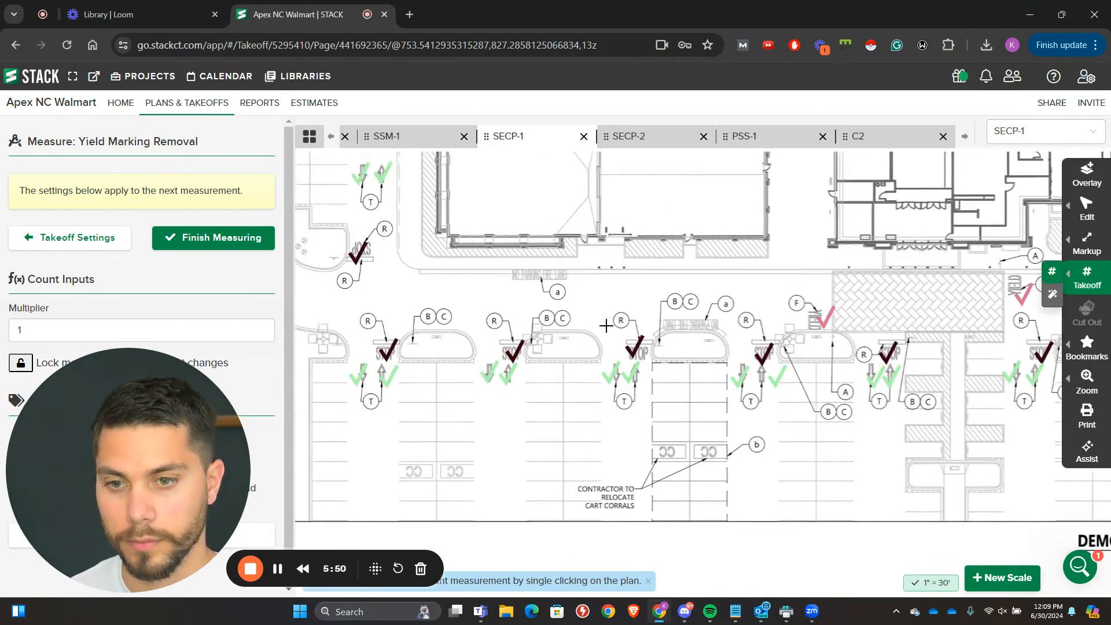
pyautogui.moveTo(575, 314); pyautogui.dragTo(753, 314)
pyautogui.moveTo(567, 269); pyautogui.dragTo(531, 293)
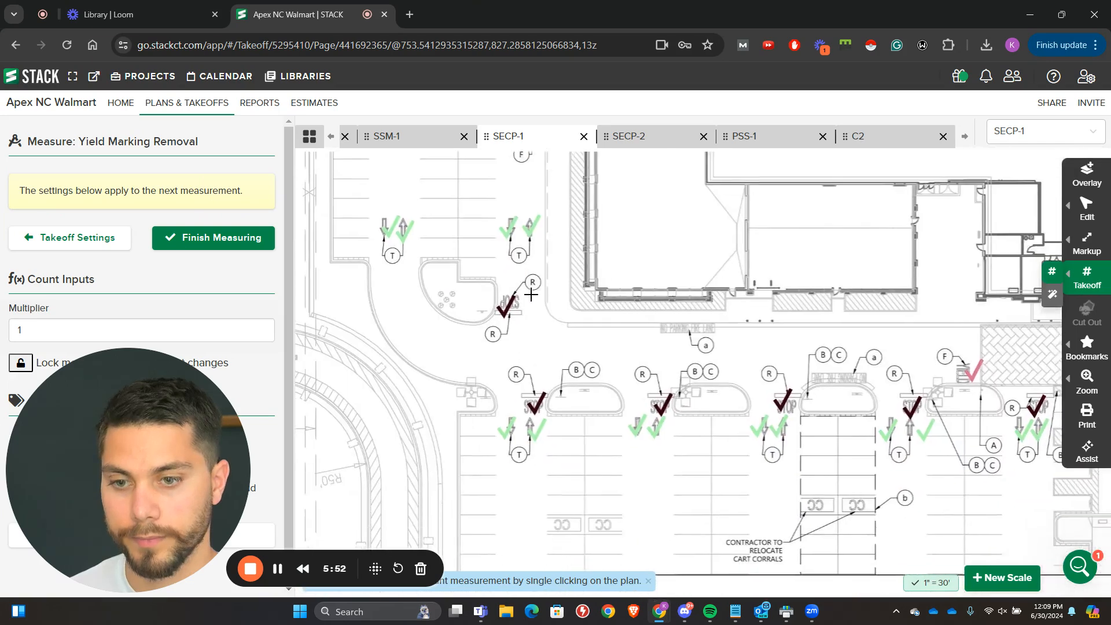
# Step: Count the F-tagged YIELD markings from the right storefront crosswalk to the plan's right end and finish measuring the takeoff
pyautogui.moveTo(498, 359); pyautogui.dragTo(312, 305)
pyautogui.moveTo(816, 384); pyautogui.dragTo(457, 322)
pyautogui.moveTo(776, 297); pyautogui.dragTo(528, 282)
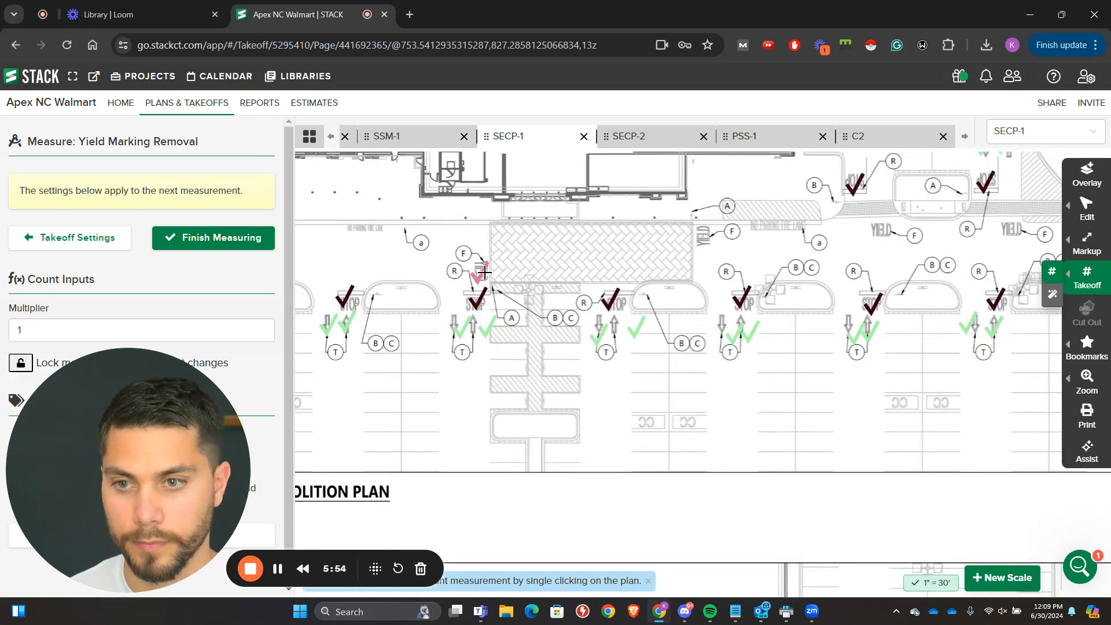
pyautogui.moveTo(904, 231); pyautogui.dragTo(766, 308)
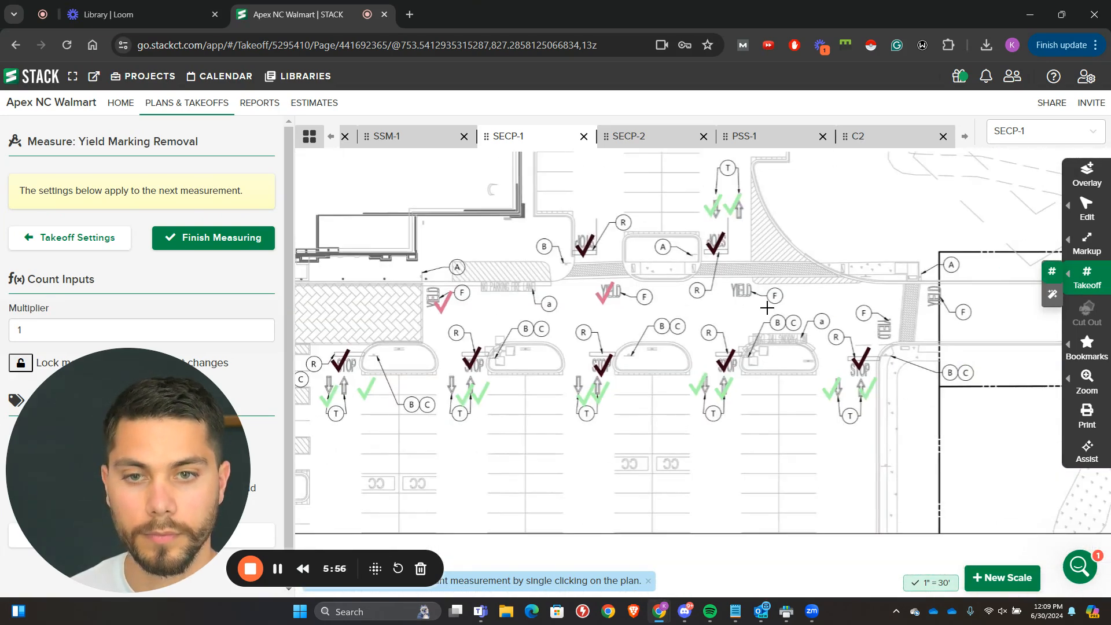
pyautogui.moveTo(949, 318); pyautogui.dragTo(951, 387)
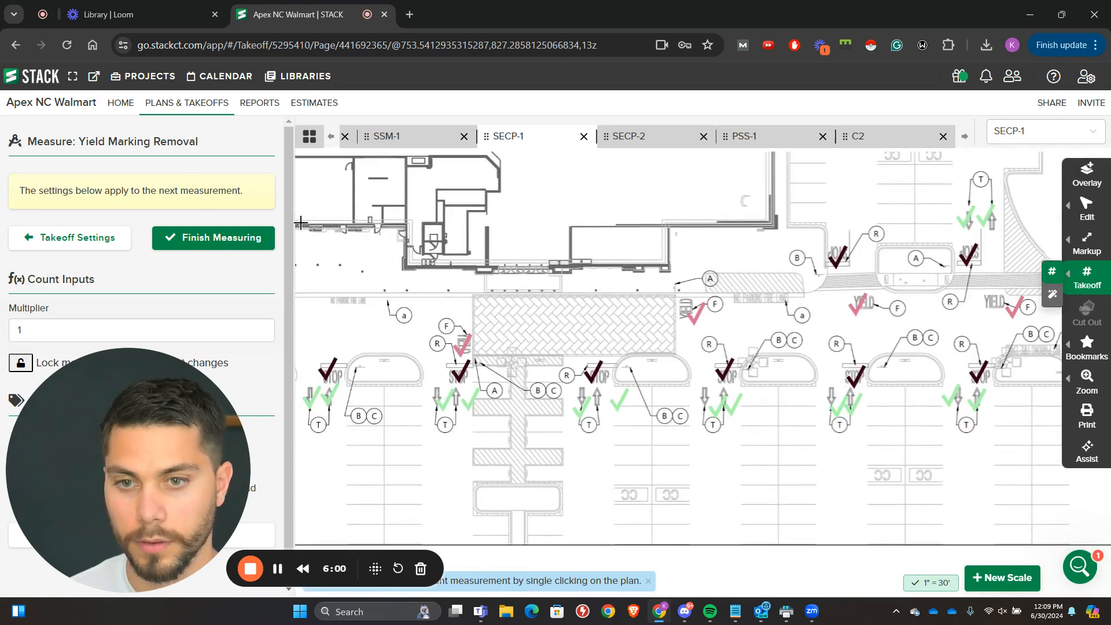
pyautogui.click(234, 238)
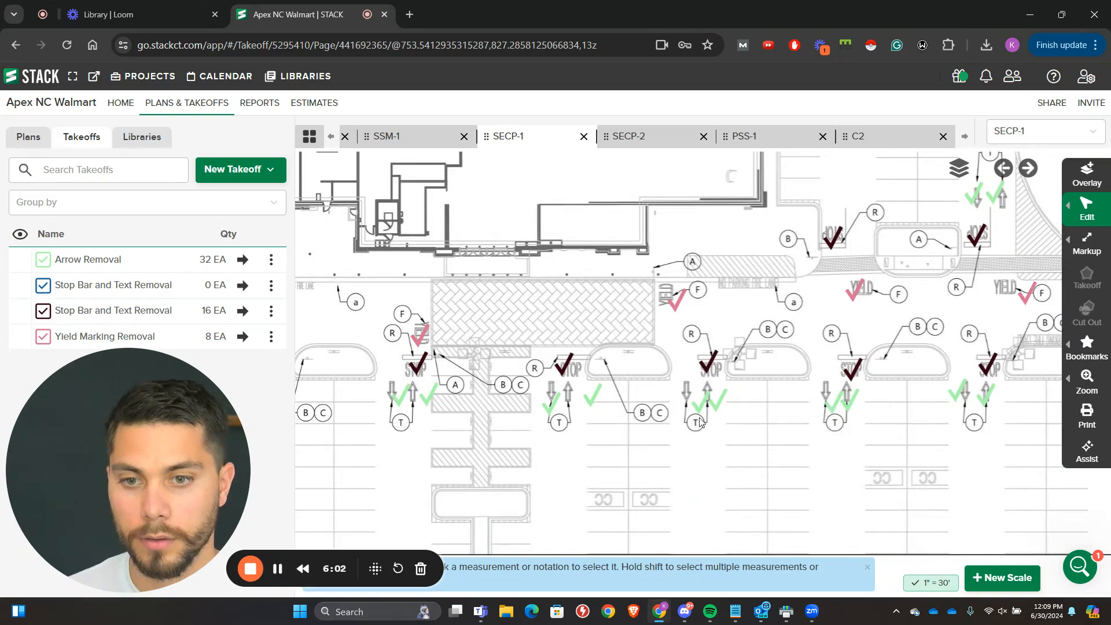
# Step: Check the stop bar, arrow and yield count marks along the demolition plan's storefront row back to its left end
pyautogui.moveTo(638, 461); pyautogui.dragTo(777, 399)
pyautogui.moveTo(656, 416); pyautogui.dragTo(835, 421)
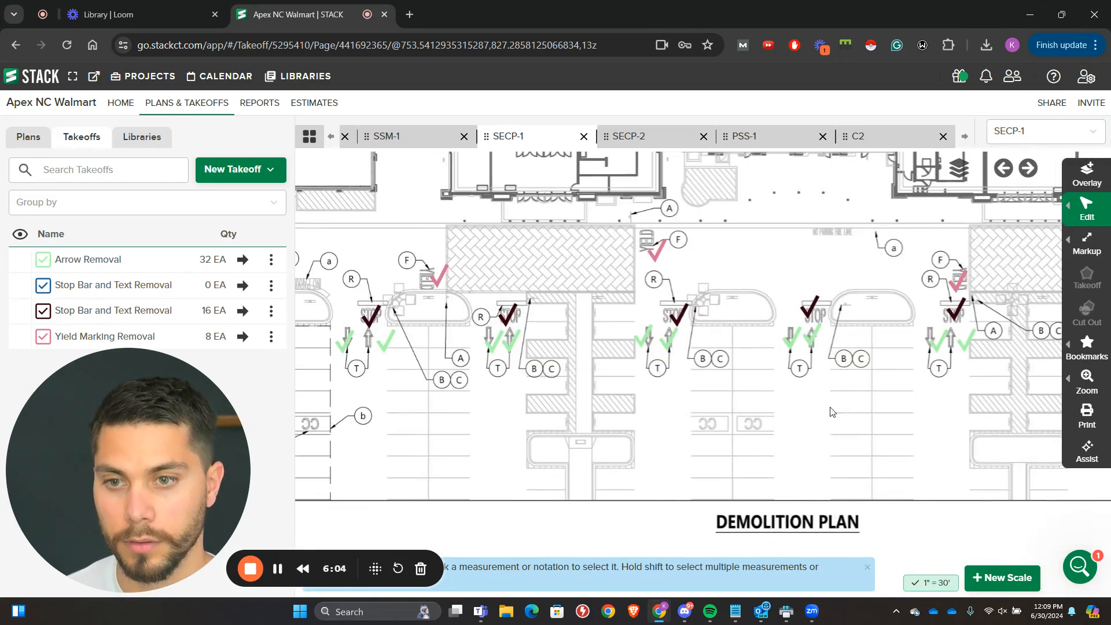
pyautogui.moveTo(704, 420); pyautogui.dragTo(794, 414)
pyautogui.moveTo(646, 423); pyautogui.dragTo(867, 424)
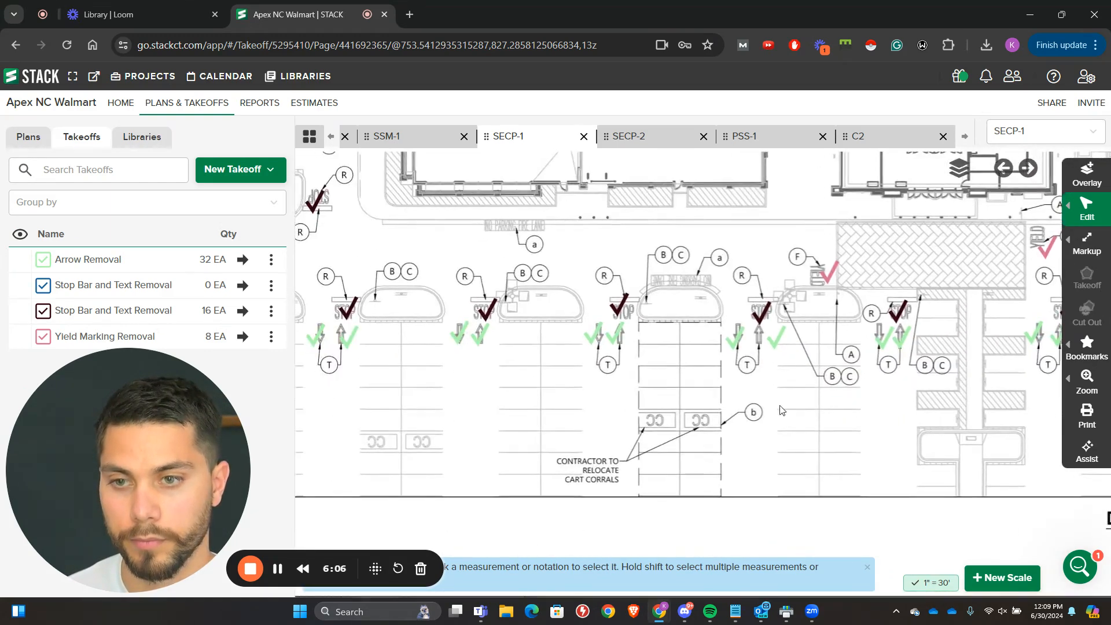
pyautogui.moveTo(782, 410); pyautogui.dragTo(889, 429)
pyautogui.scroll(3, 573, 249)
pyautogui.scroll(-3, 716, 267)
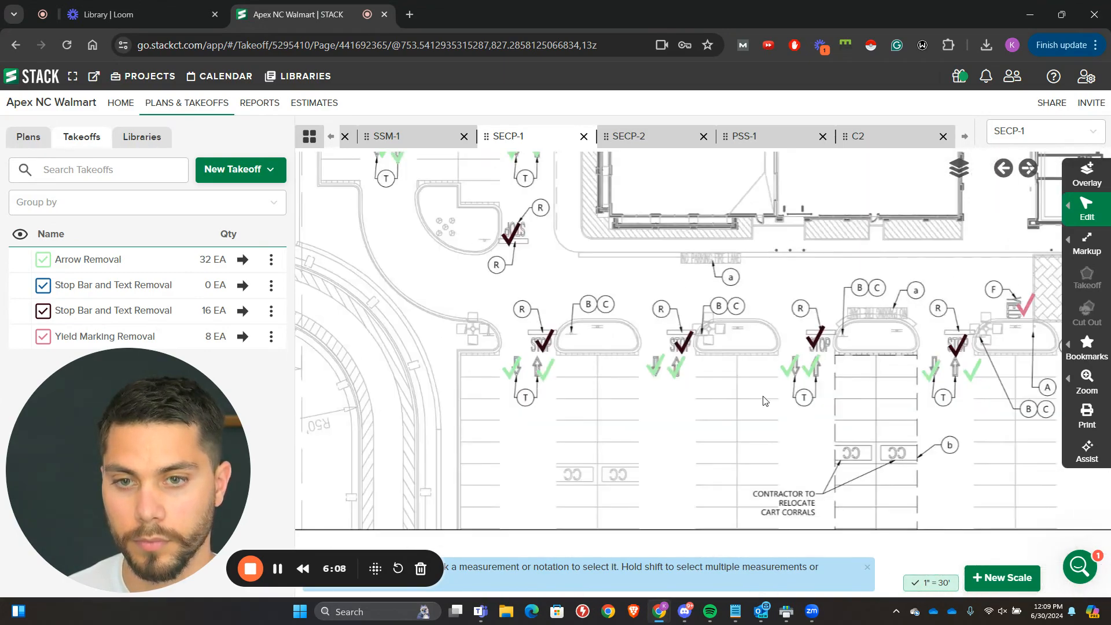
# Step: Review the lowercase items of the Site and Demolition Legend for parking stall striping and markings to be removed or refreshed
pyautogui.scroll(-1, 764, 401)
pyautogui.moveTo(787, 462); pyautogui.dragTo(581, 308)
pyautogui.moveTo(781, 492); pyautogui.dragTo(549, 260)
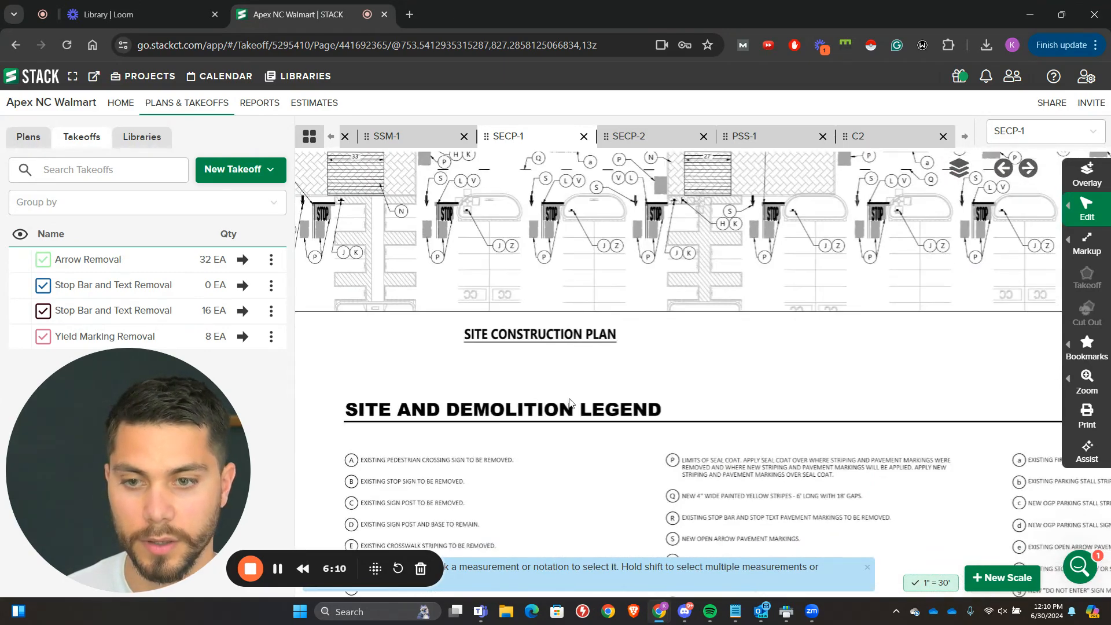
pyautogui.moveTo(637, 421); pyautogui.dragTo(440, 258)
pyautogui.scroll(3, 910, 299)
pyautogui.moveTo(920, 315); pyautogui.dragTo(623, 310)
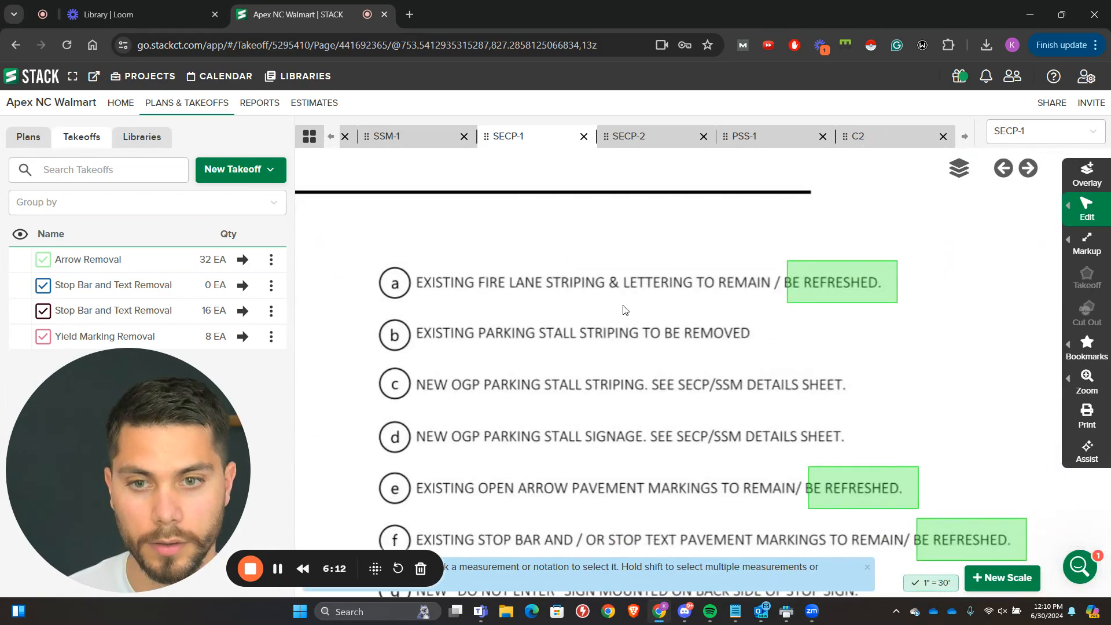
pyautogui.scroll(-3, 623, 303)
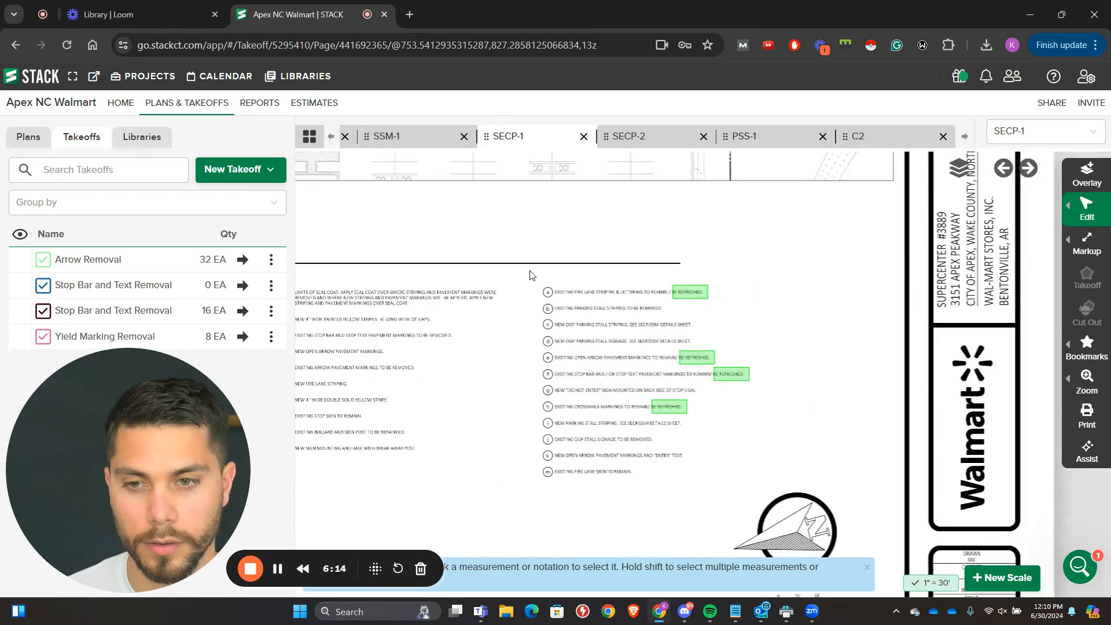
# Step: Examine the tagged striping and pavement markings along the site construction plan's storefront row and crosswalks
pyautogui.moveTo(475, 205); pyautogui.dragTo(650, 495)
pyautogui.moveTo(386, 433); pyautogui.dragTo(672, 382)
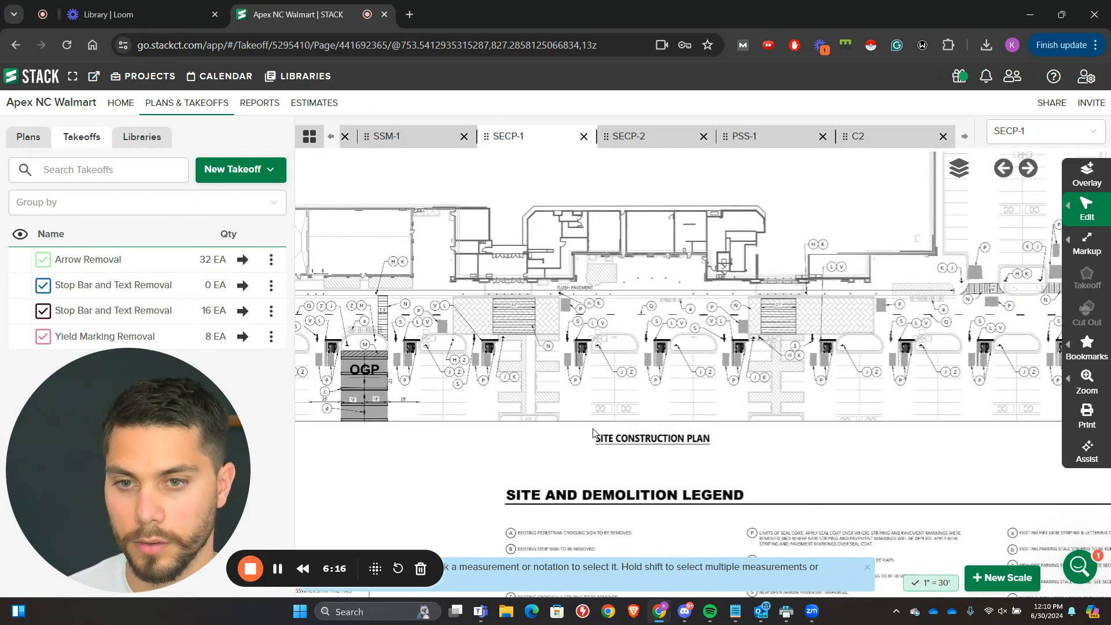
pyautogui.moveTo(592, 434); pyautogui.dragTo(501, 337)
pyautogui.scroll(2, 846, 214)
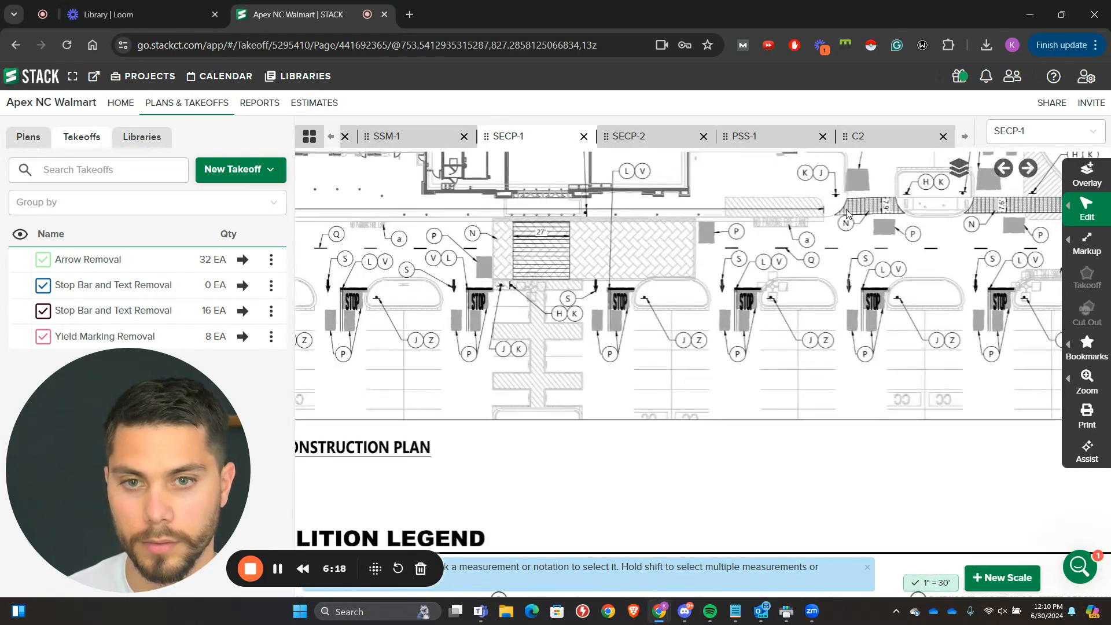
pyautogui.scroll(1, 846, 214)
pyautogui.scroll(-5, 790, 207)
pyautogui.moveTo(753, 209); pyautogui.dragTo(833, 255)
pyautogui.scroll(3, 733, 274)
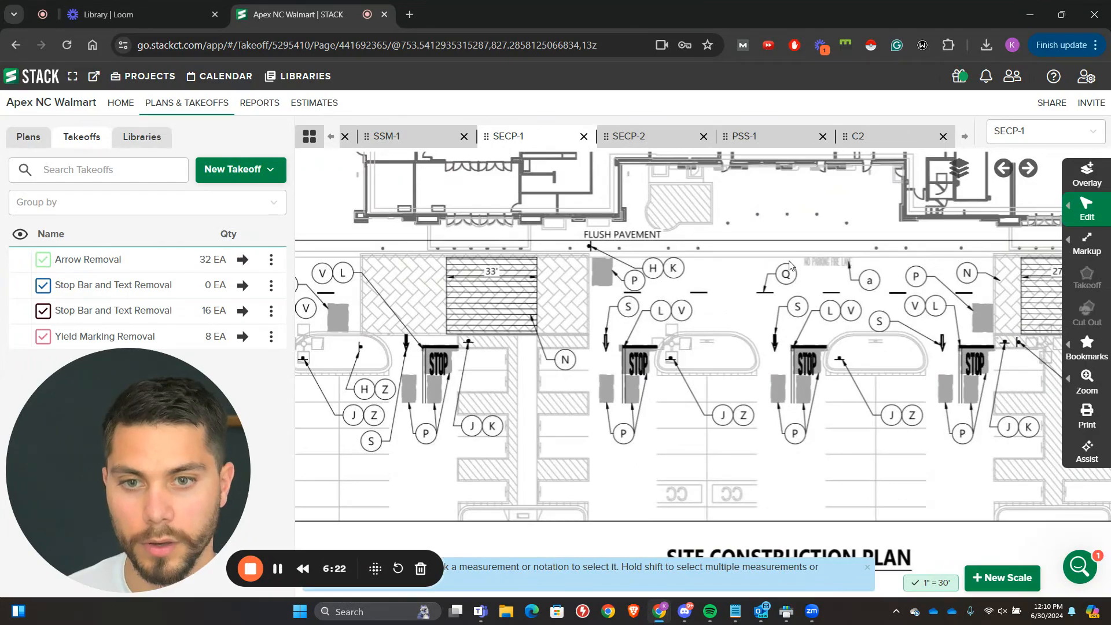
pyautogui.scroll(2, 853, 271)
pyautogui.scroll(-4, 851, 277)
# Step: Compare the left part of the demolition plan with the same area of the site construction plan, down to the OGP stalls
pyautogui.moveTo(802, 402); pyautogui.dragTo(778, 544)
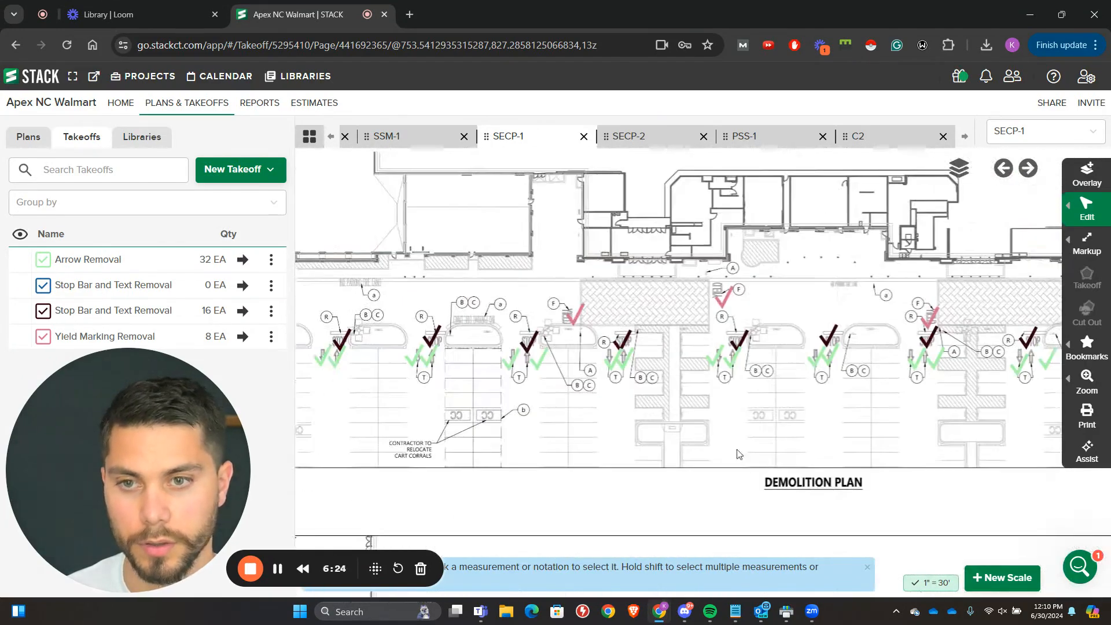
pyautogui.scroll(2, 613, 321)
pyautogui.moveTo(603, 297); pyautogui.dragTo(830, 257)
pyautogui.moveTo(346, 318); pyautogui.dragTo(627, 306)
pyautogui.moveTo(617, 424); pyautogui.dragTo(543, 207)
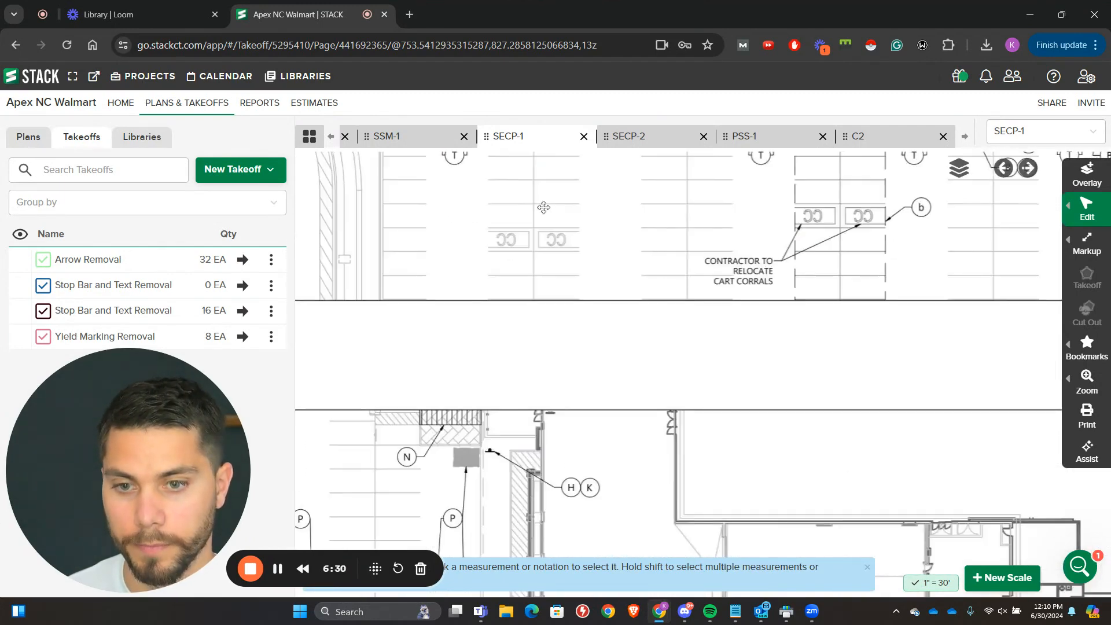
pyautogui.moveTo(515, 371); pyautogui.dragTo(456, 382)
pyautogui.moveTo(824, 317); pyautogui.dragTo(458, 418)
pyautogui.moveTo(765, 381); pyautogui.dragTo(550, 407)
pyautogui.moveTo(709, 373); pyautogui.dragTo(545, 426)
pyautogui.moveTo(658, 355); pyautogui.dragTo(569, 372)
pyautogui.scroll(-1, 639, 357)
pyautogui.moveTo(615, 427); pyautogui.dragTo(843, 223)
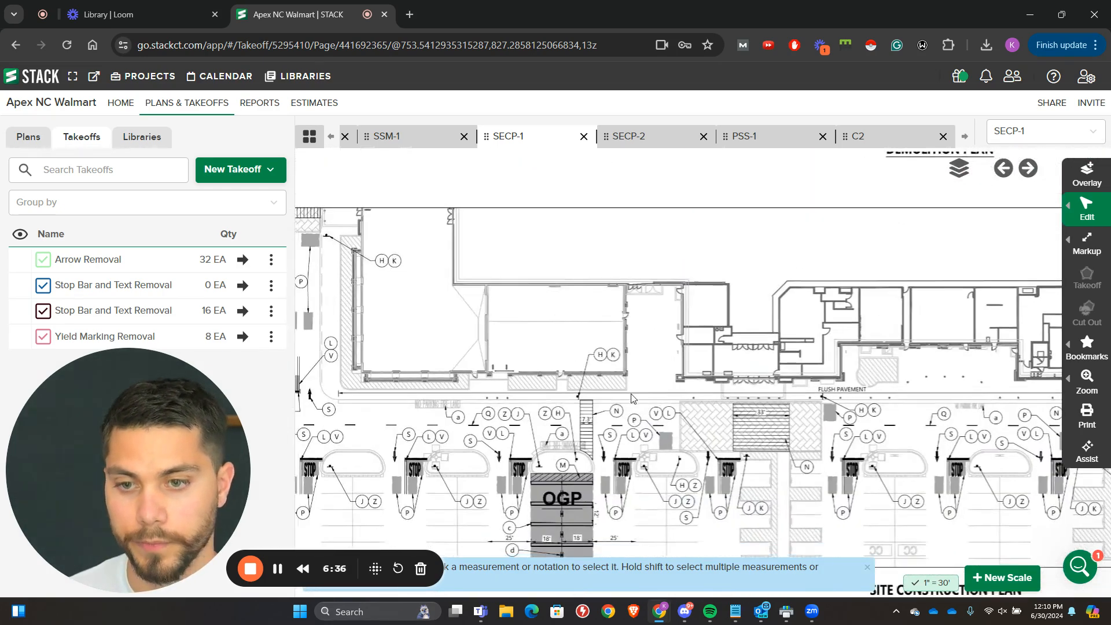
# Step: Start a new count takeoff for the new pavement markings on the site construction plan
pyautogui.scroll(1, 632, 398)
pyautogui.scroll(2, 695, 196)
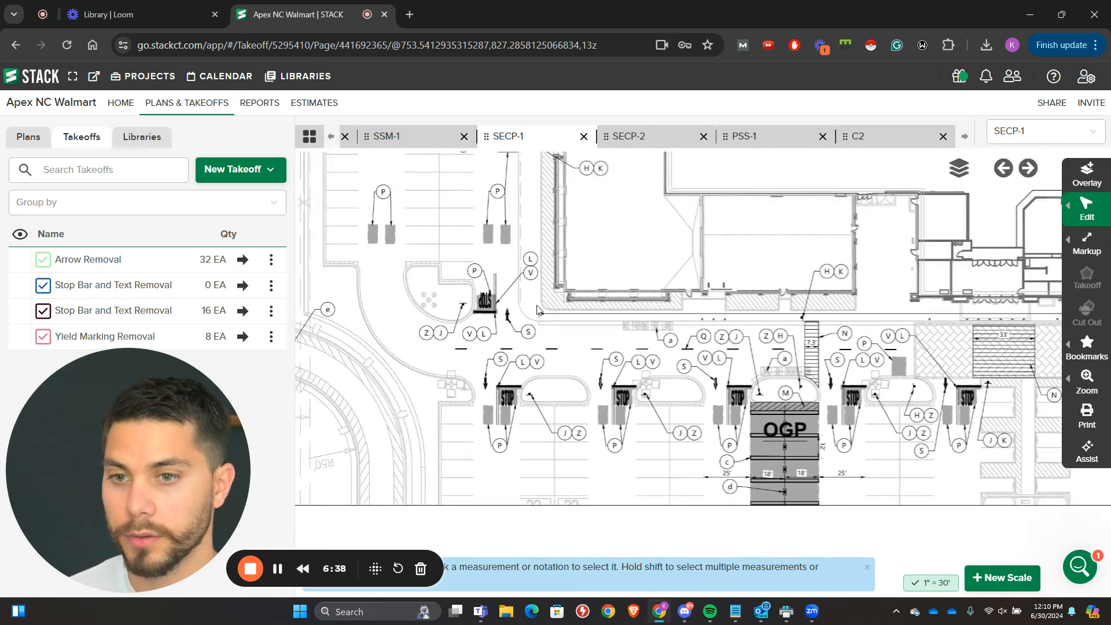
pyautogui.click(242, 169)
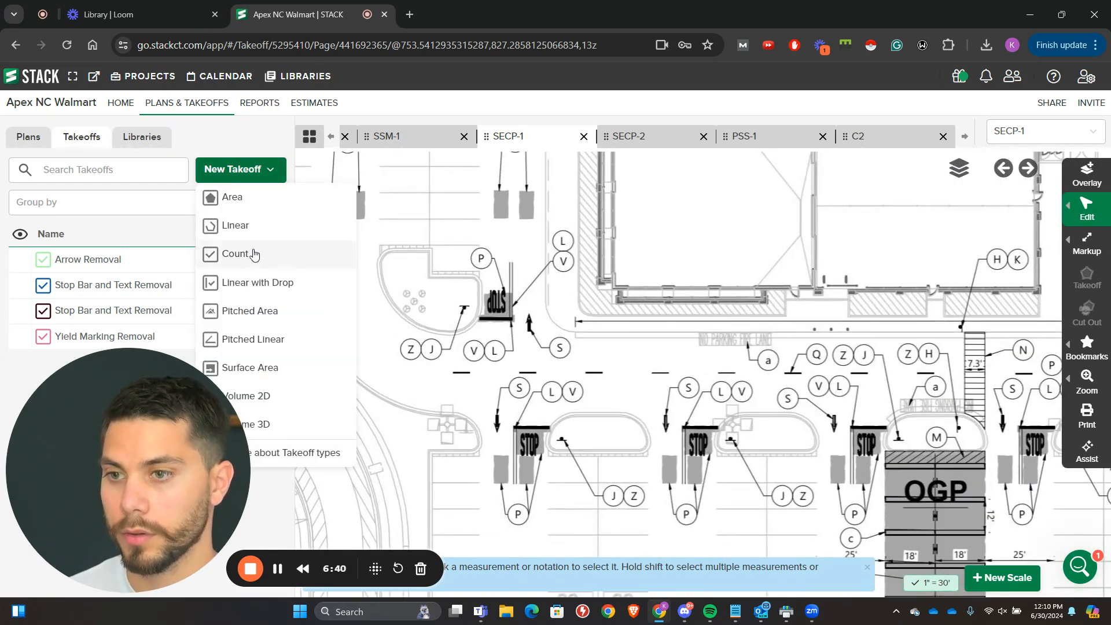
pyautogui.click(253, 252)
# Step: Examine the tags on the stop markings at the site construction plan's left end and look up item L in the legend
pyautogui.scroll(-2, 537, 360)
pyautogui.scroll(1, 451, 238)
pyautogui.scroll(-2, 453, 238)
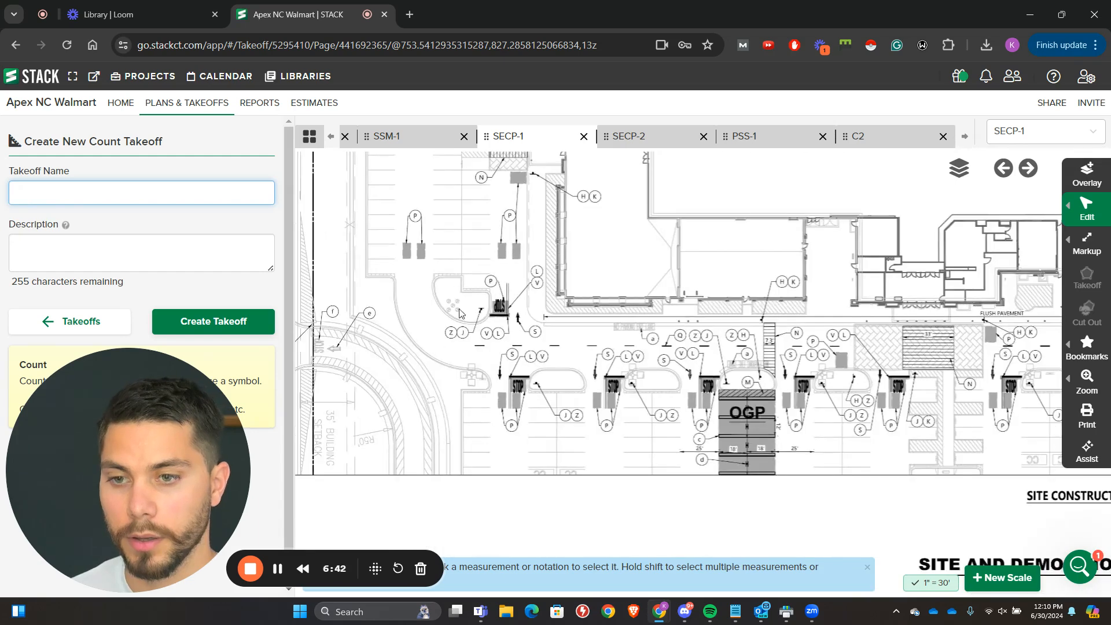
pyautogui.scroll(4, 463, 312)
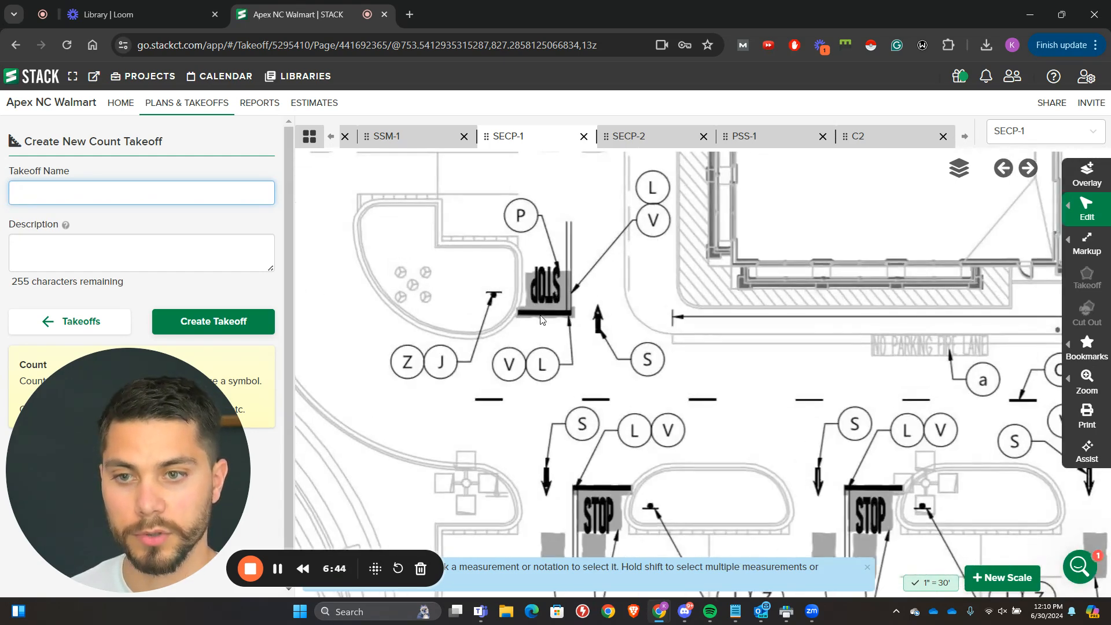
pyautogui.scroll(-1, 538, 313)
pyautogui.moveTo(616, 430); pyautogui.dragTo(583, 374)
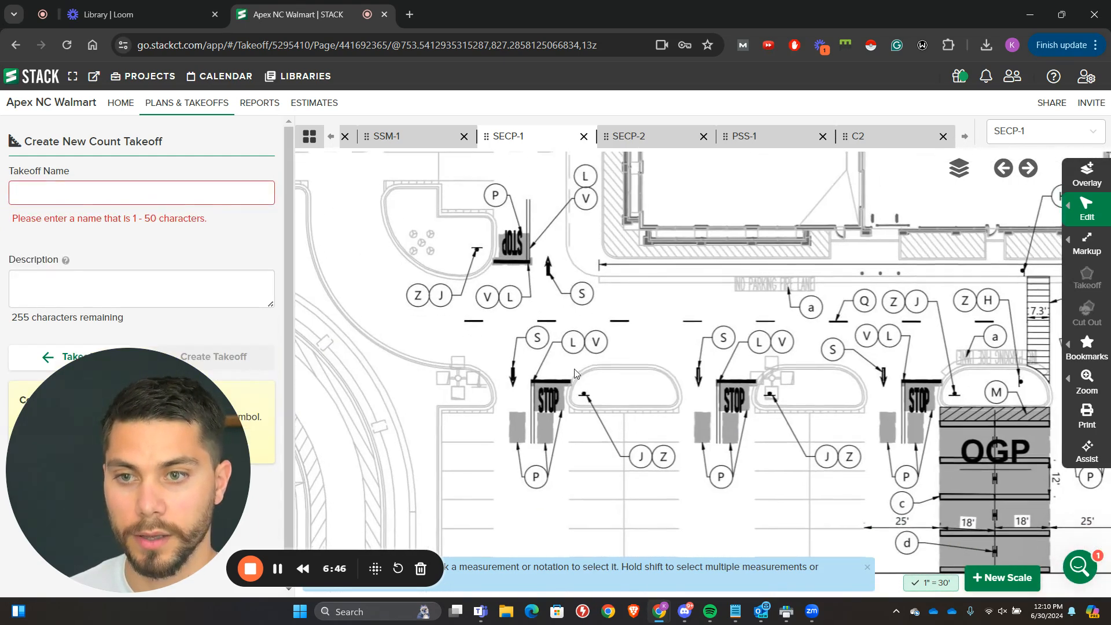
pyautogui.scroll(-1, 578, 382)
pyautogui.moveTo(678, 483); pyautogui.dragTo(596, 341)
pyautogui.moveTo(728, 503); pyautogui.dragTo(613, 306)
pyautogui.moveTo(775, 399); pyautogui.dragTo(625, 270)
pyautogui.scroll(2, 667, 419)
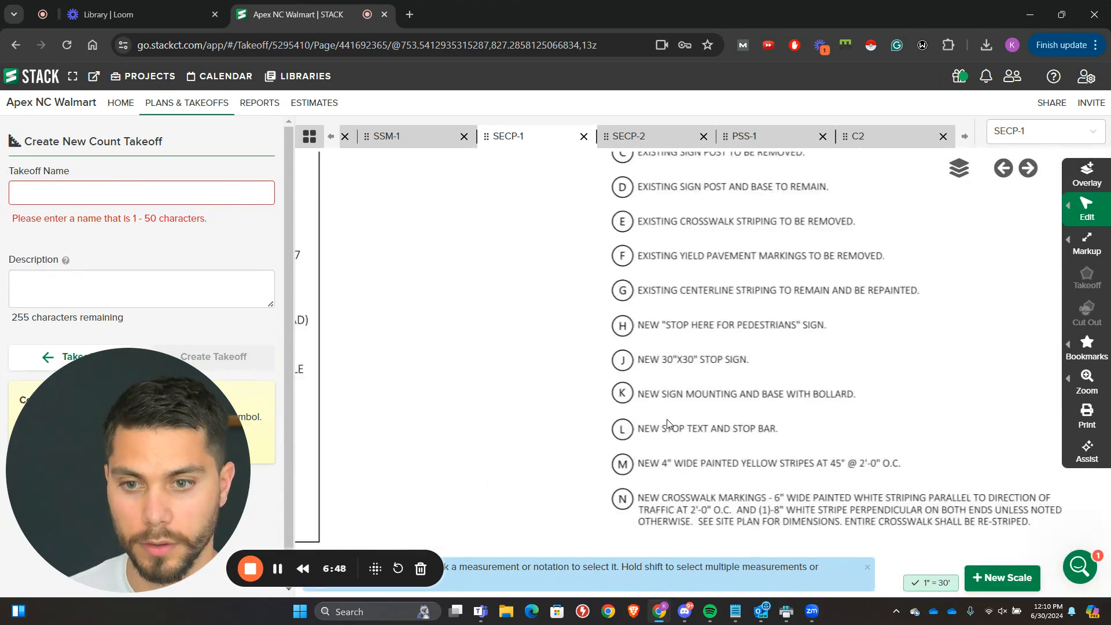
# Step: Review the Site and Demolition Legend's items D to Z for new stop bars, arrows and stripes, including items V, S and Q
pyautogui.moveTo(578, 401); pyautogui.dragTo(384, 367)
pyautogui.scroll(-1, 383, 367)
pyautogui.moveTo(1012, 293); pyautogui.dragTo(625, 356)
pyautogui.scroll(2, 577, 351)
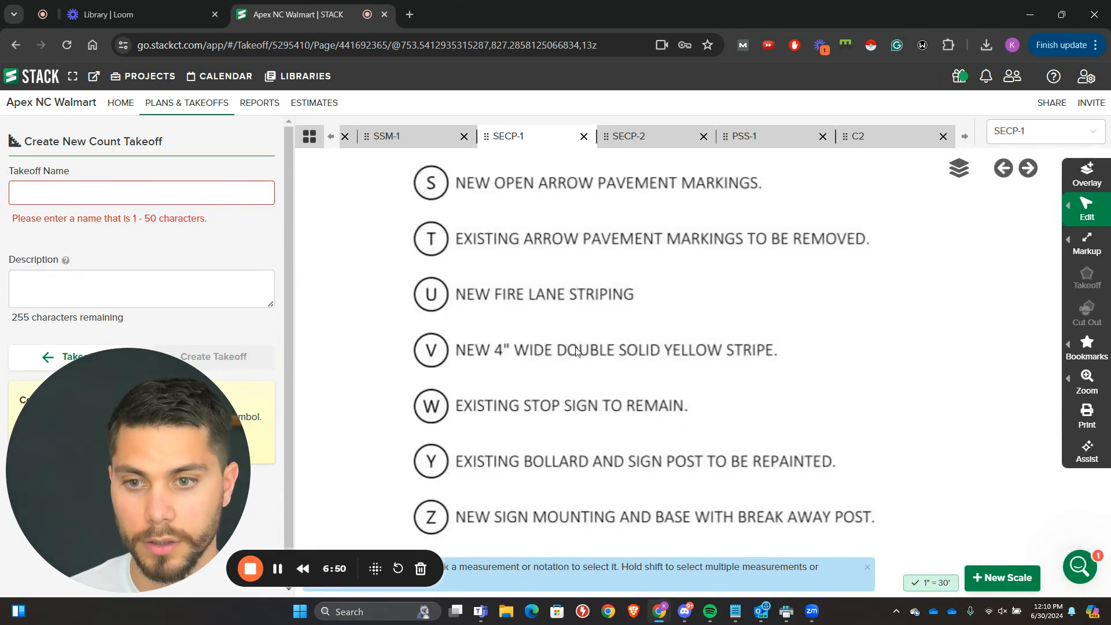
pyautogui.scroll(-1, 577, 350)
pyautogui.moveTo(527, 352)
pyautogui.mouseDown()
pyautogui.moveTo(540, 421)
pyautogui.moveTo(702, 208)
pyautogui.moveTo(1052, 208)
pyautogui.mouseUp()
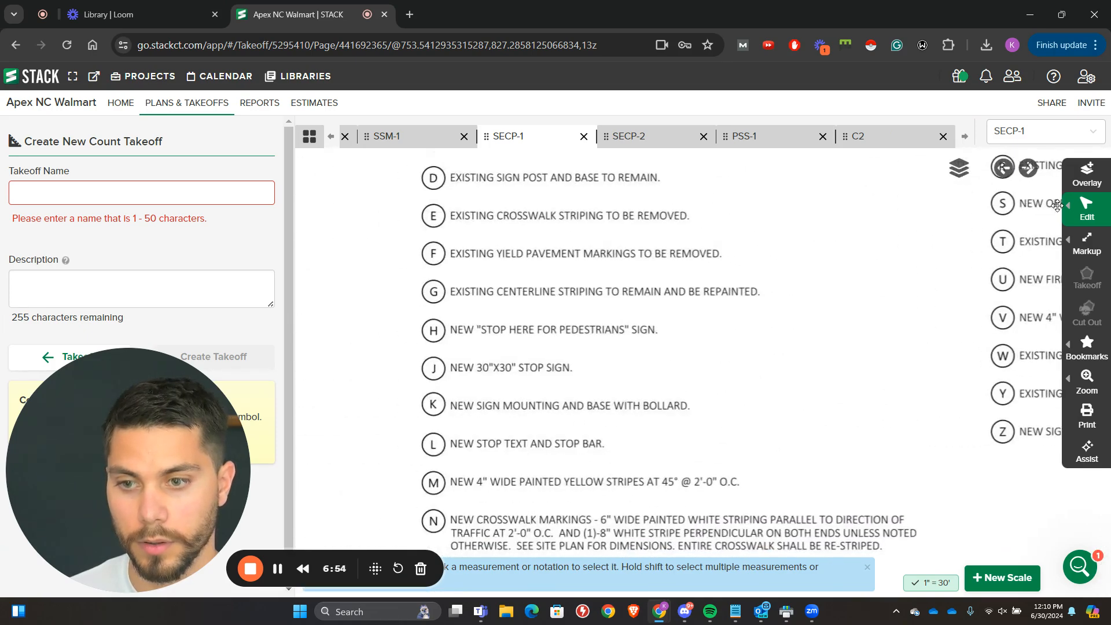
pyautogui.moveTo(475, 451); pyautogui.dragTo(283, 430)
pyautogui.moveTo(856, 325); pyautogui.dragTo(709, 546)
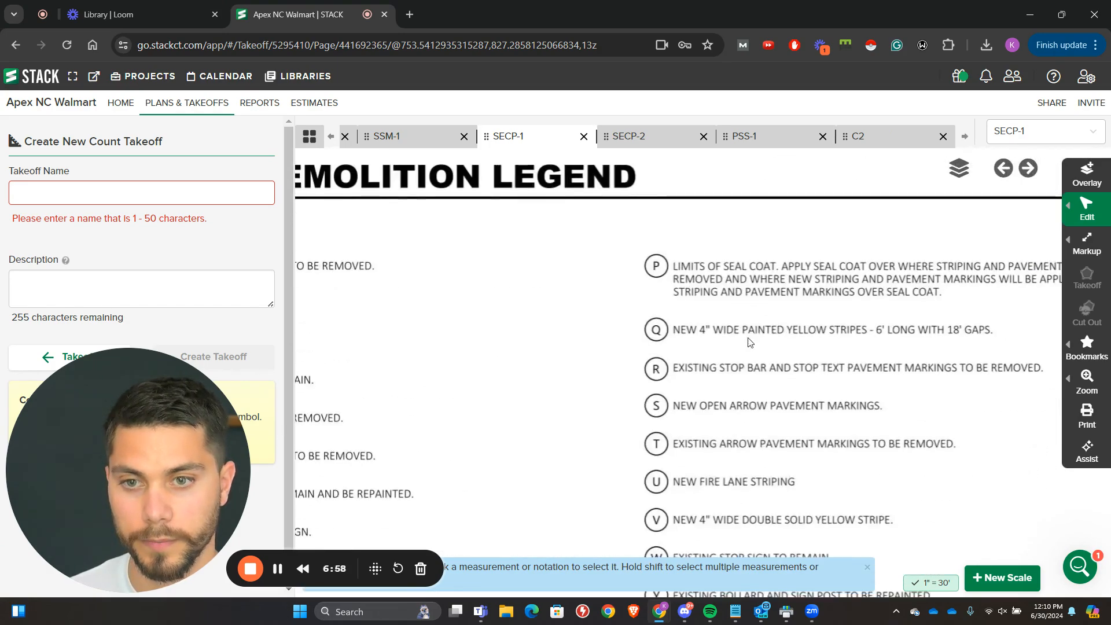
pyautogui.moveTo(760, 277); pyautogui.dragTo(665, 258)
pyautogui.scroll(-2, 649, 262)
pyautogui.moveTo(599, 285); pyautogui.dragTo(1004, 273)
pyautogui.scroll(-2, 613, 356)
pyautogui.moveTo(613, 356); pyautogui.dragTo(785, 376)
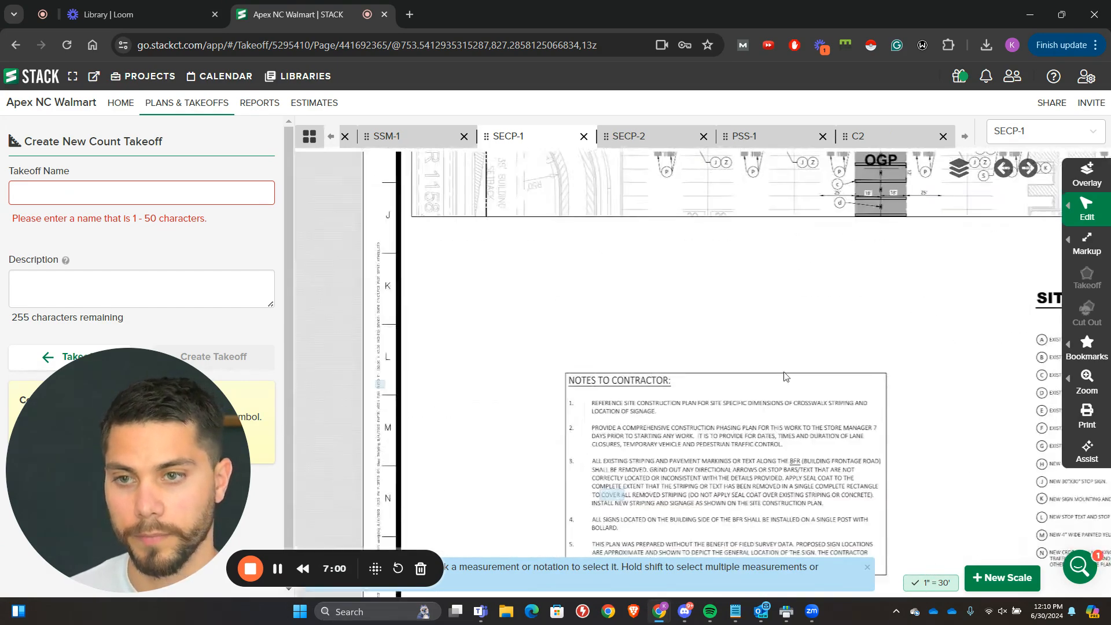
pyautogui.moveTo(653, 231); pyautogui.dragTo(654, 365)
pyautogui.scroll(2, 663, 350)
# Step: Name the count takeoff "Stop Bar and Text" and create it
pyautogui.click(173, 192)
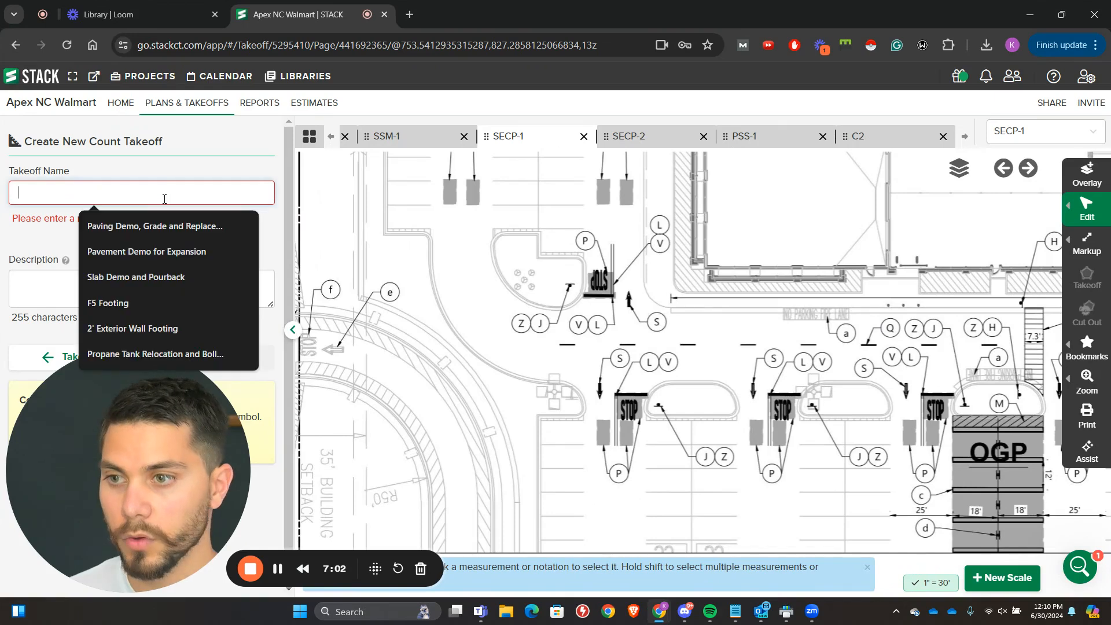
pyautogui.click(207, 226)
pyautogui.hotkey('ctrl', 'a')
pyautogui.write('St')
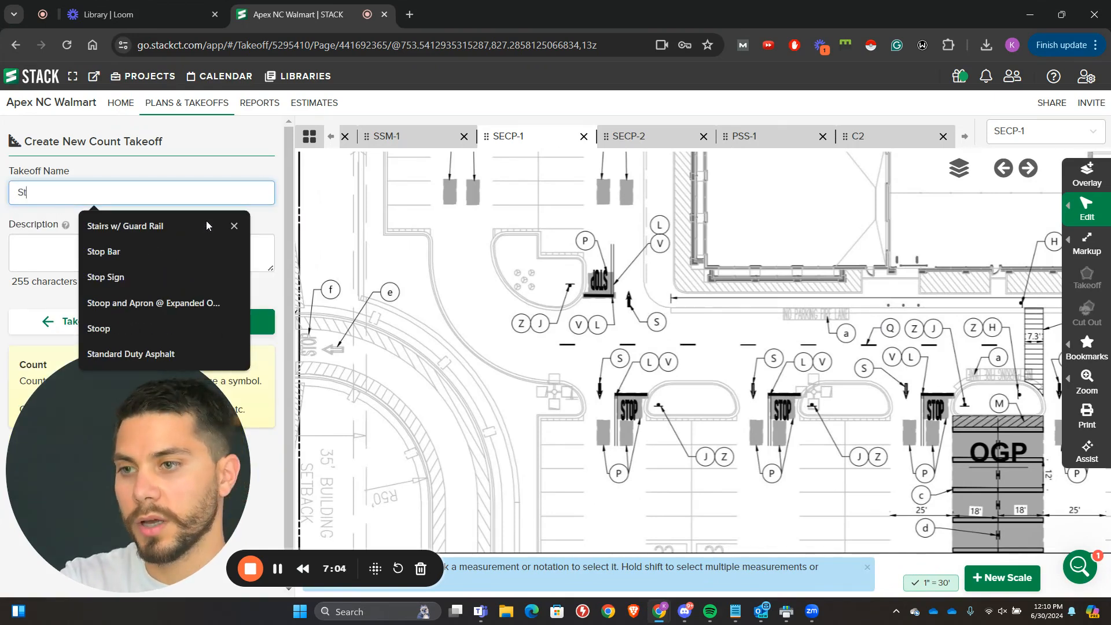
pyautogui.write('op Bar and Tedt')
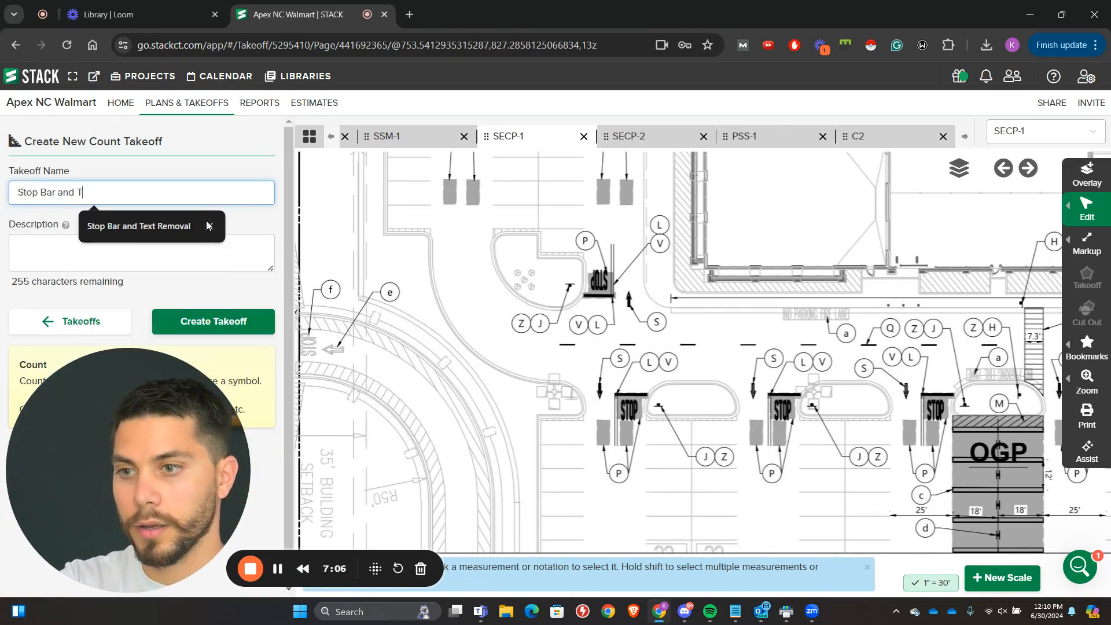
pyautogui.press('BackSpace')
pyautogui.press('BackSpace')
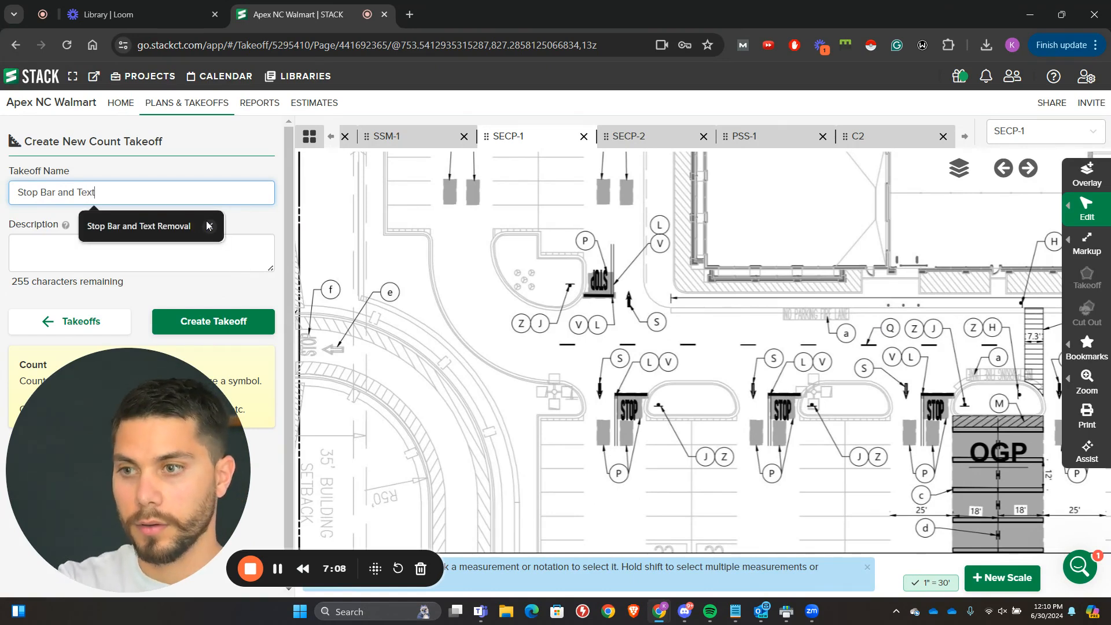
pyautogui.click(214, 321)
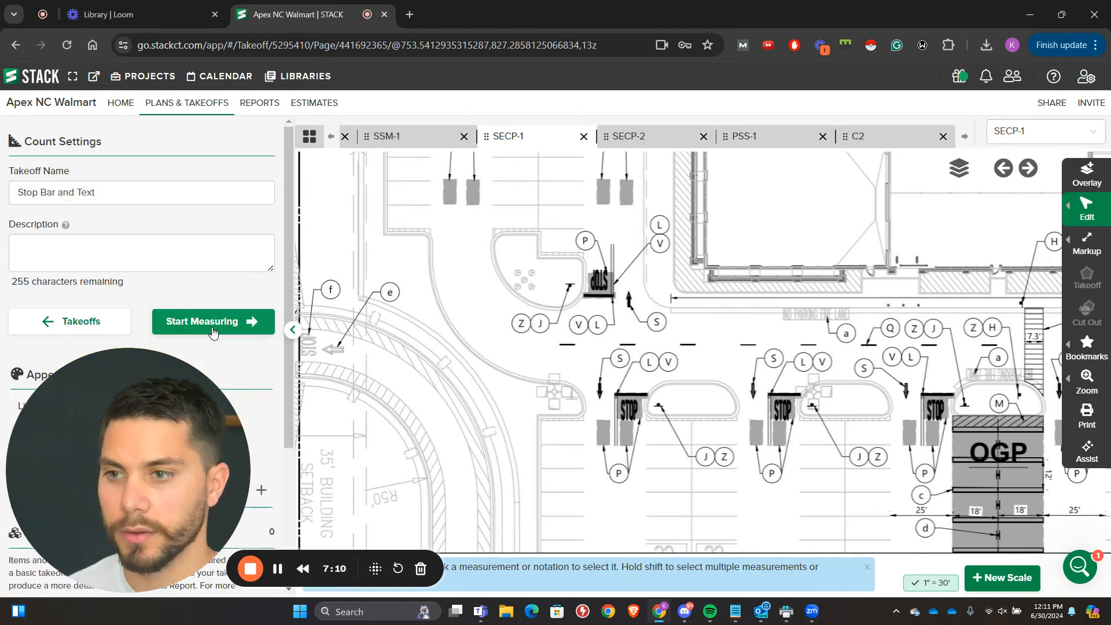
# Step: Count the new stop bars with STOP text on the site construction plan, from the left end toward the 27' crosswalk
pyautogui.click(213, 320)
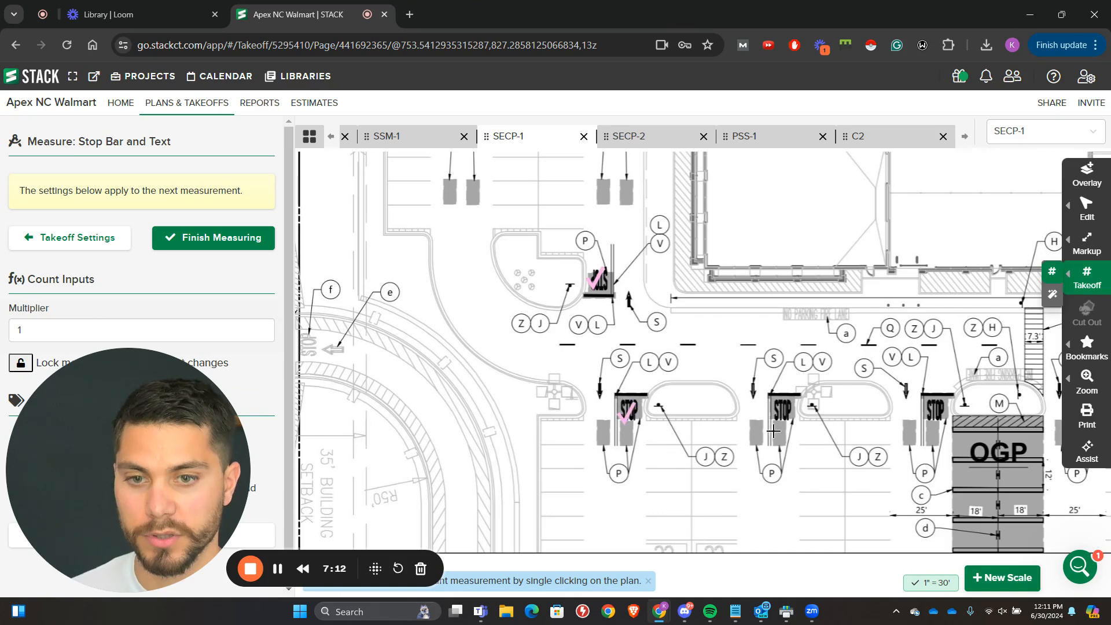
pyautogui.click(932, 410)
pyautogui.moveTo(932, 410); pyautogui.dragTo(416, 306)
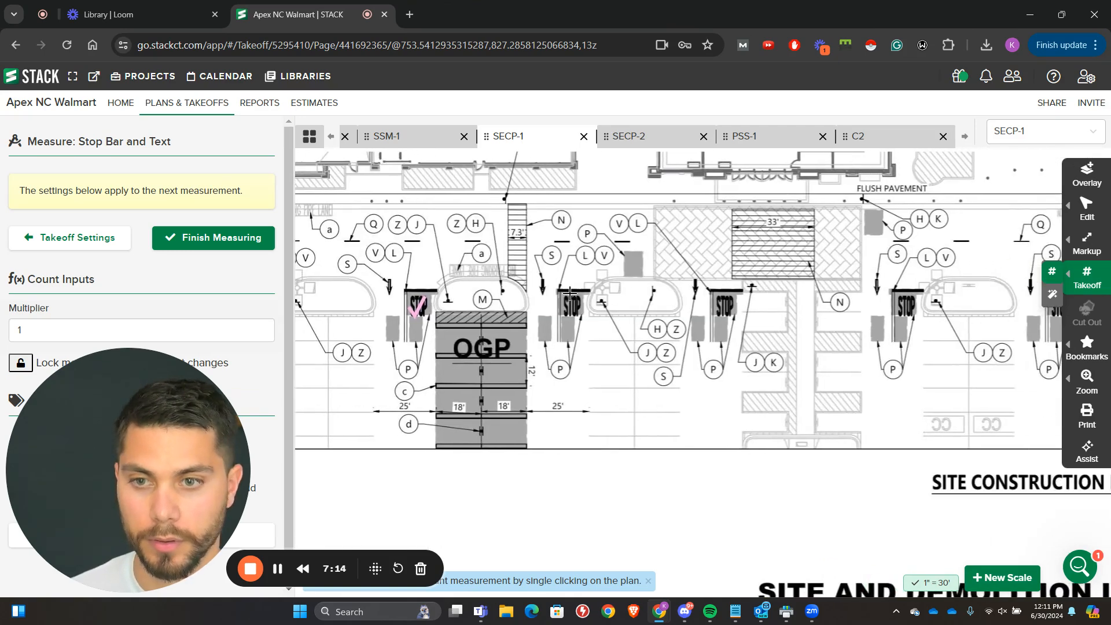
pyautogui.moveTo(923, 314); pyautogui.dragTo(717, 304)
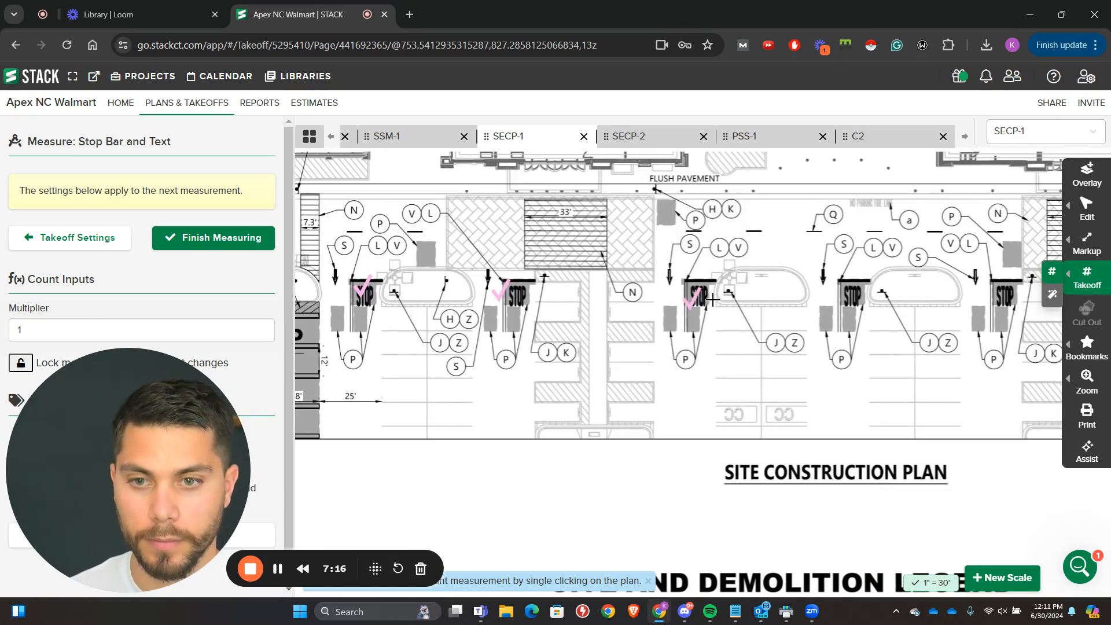
pyautogui.click(847, 298)
pyautogui.moveTo(848, 298); pyautogui.dragTo(595, 302)
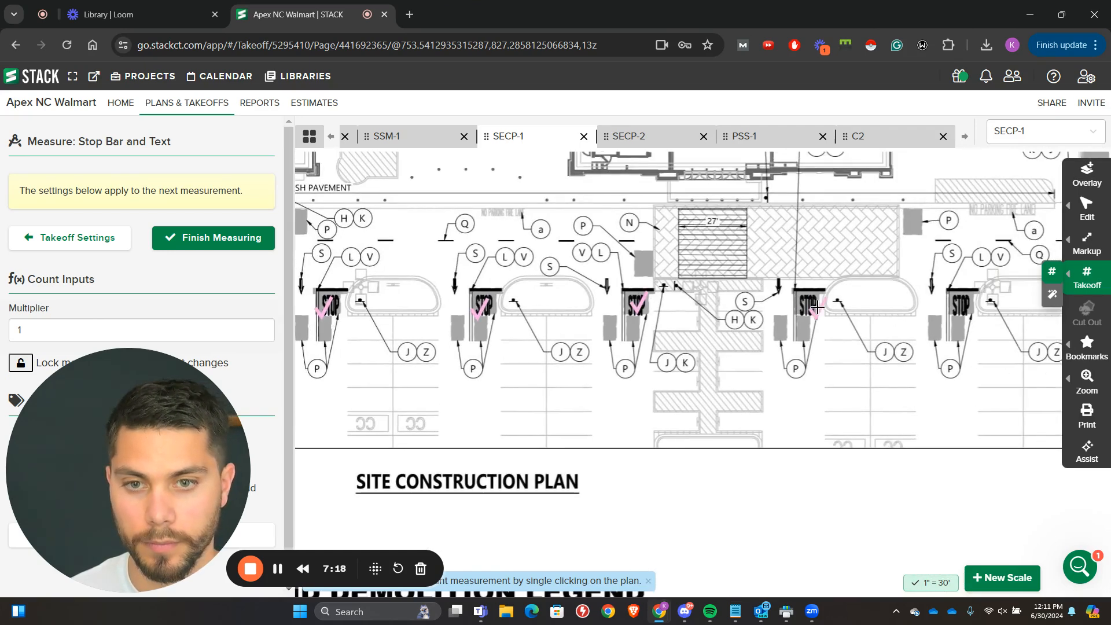
# Step: Count the remaining stop bars with STOP text from the 27' crosswalk to the storefront row's right end and finish measuring
pyautogui.click(817, 306)
pyautogui.moveTo(816, 306); pyautogui.dragTo(656, 298)
pyautogui.moveTo(795, 290); pyautogui.dragTo(615, 284)
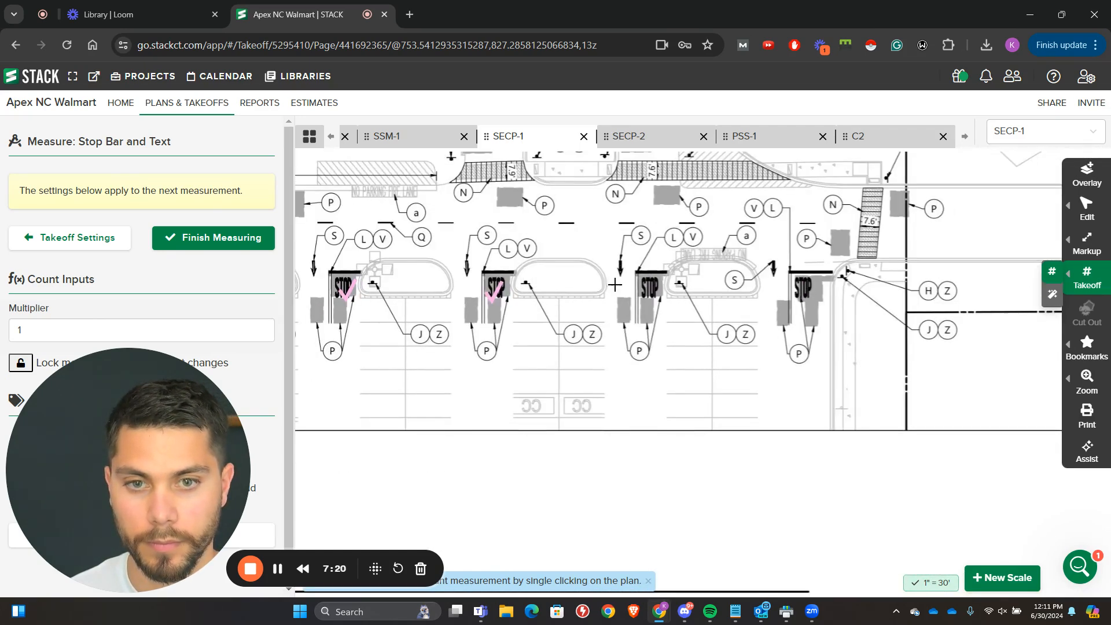
pyautogui.click(788, 286)
pyautogui.scroll(-3, 788, 286)
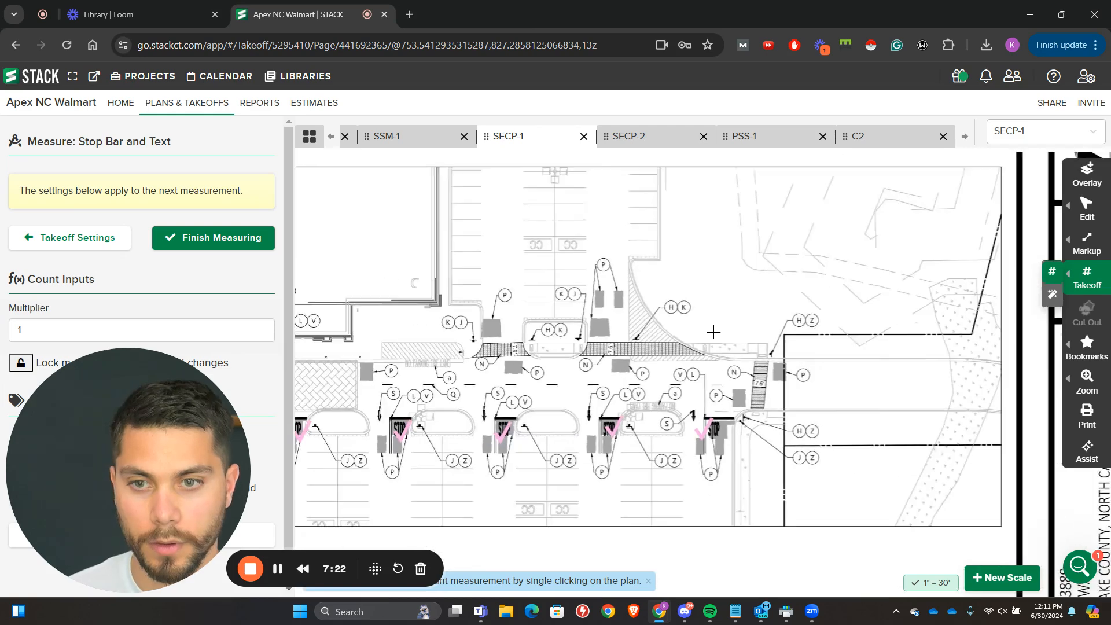
pyautogui.scroll(2, 628, 350)
pyautogui.moveTo(514, 385); pyautogui.dragTo(698, 341)
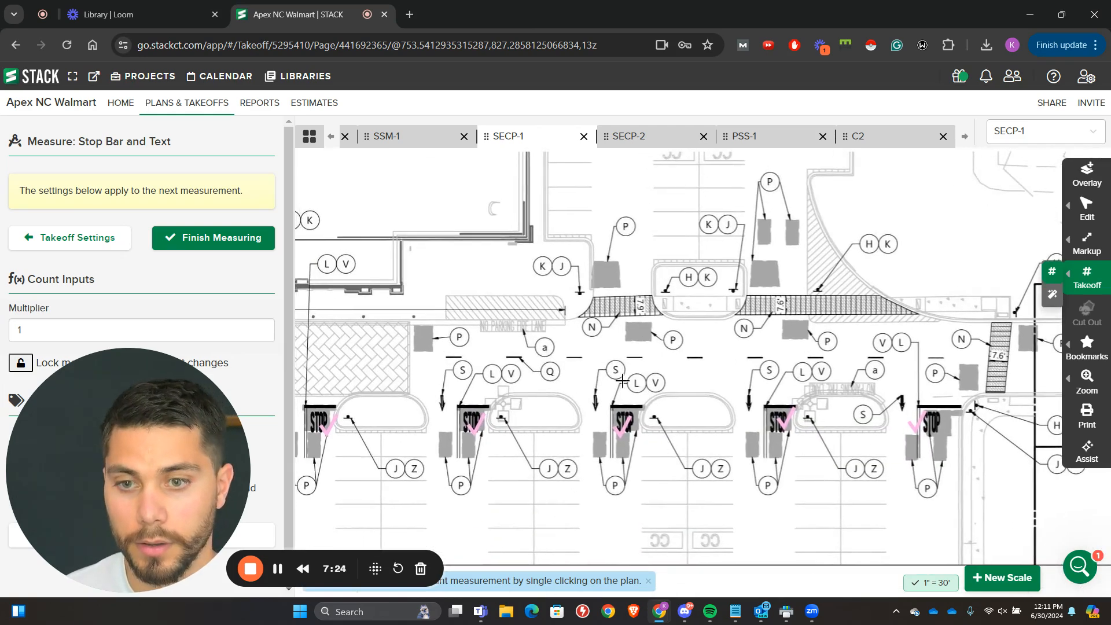
pyautogui.moveTo(605, 398); pyautogui.dragTo(734, 332)
pyautogui.click(214, 237)
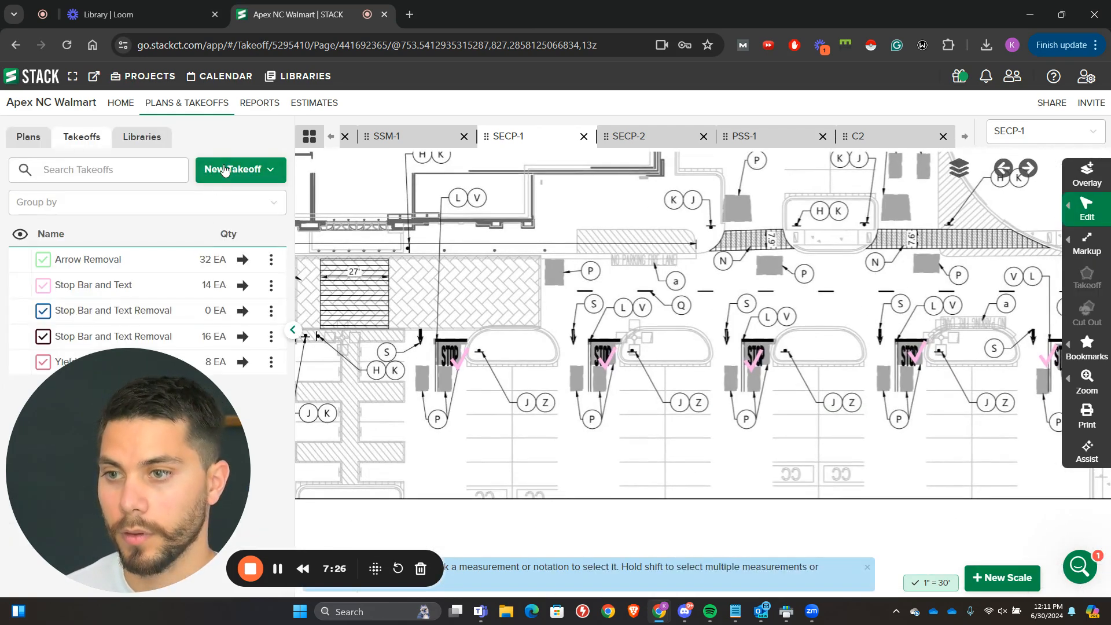
# Step: Create another count takeoff named "New Arrow Marking"
pyautogui.click(226, 169)
pyautogui.click(232, 254)
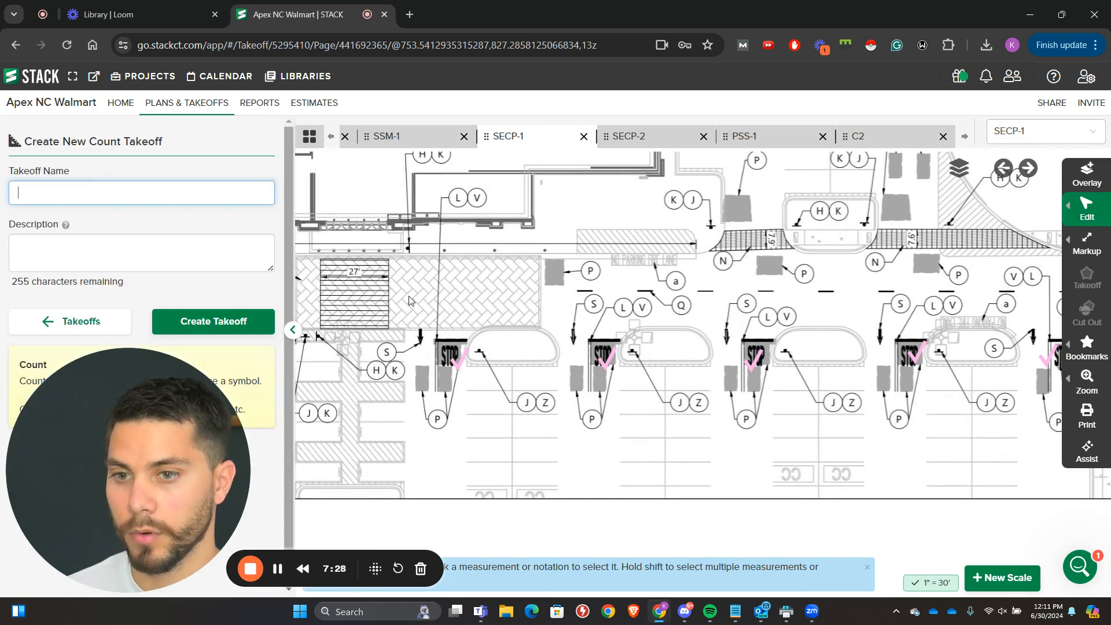
pyautogui.scroll(2, 407, 345)
pyautogui.scroll(-1, 415, 350)
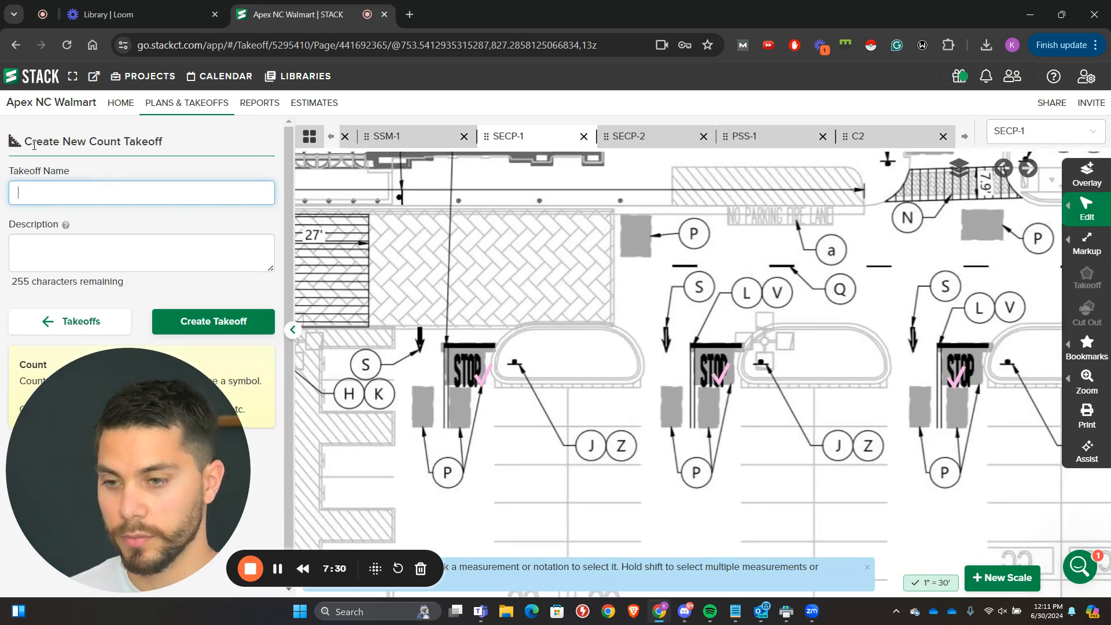
pyautogui.write('New Arrow')
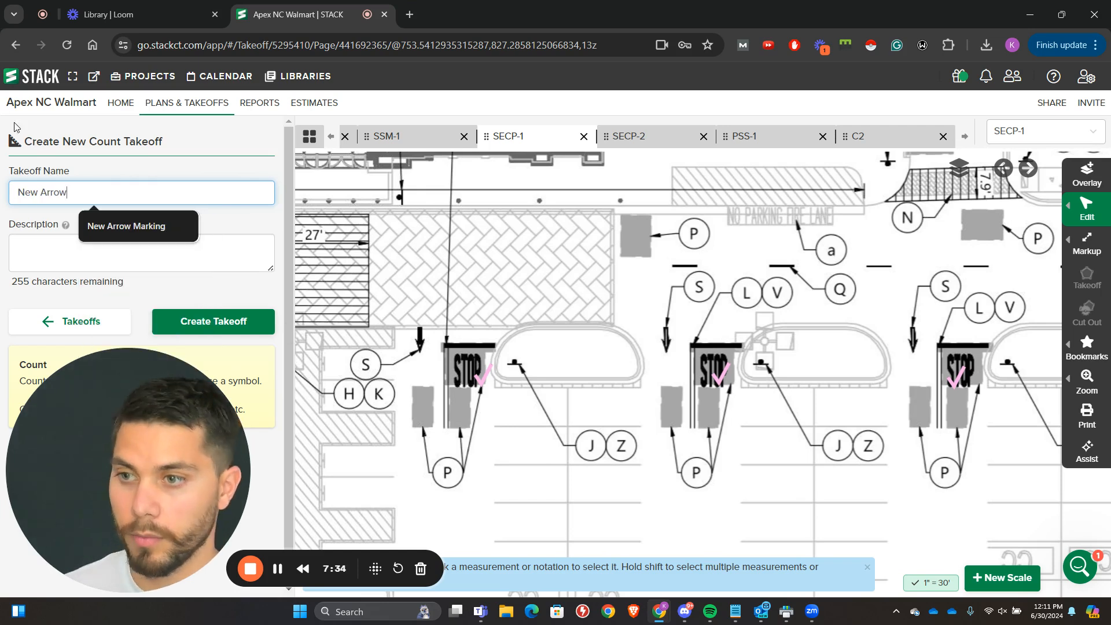
pyautogui.click(163, 231)
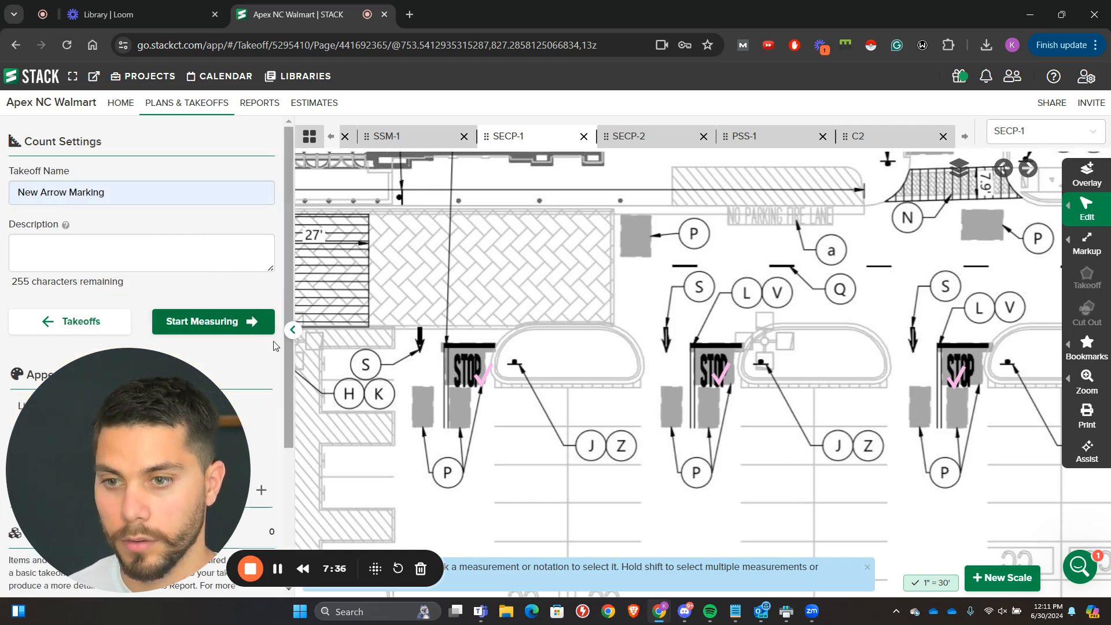
# Step: Count every new arrow tagged S along the site construction plan's storefront row, including the one by the upper-left stop bar, and finish measuring
pyautogui.click(413, 345)
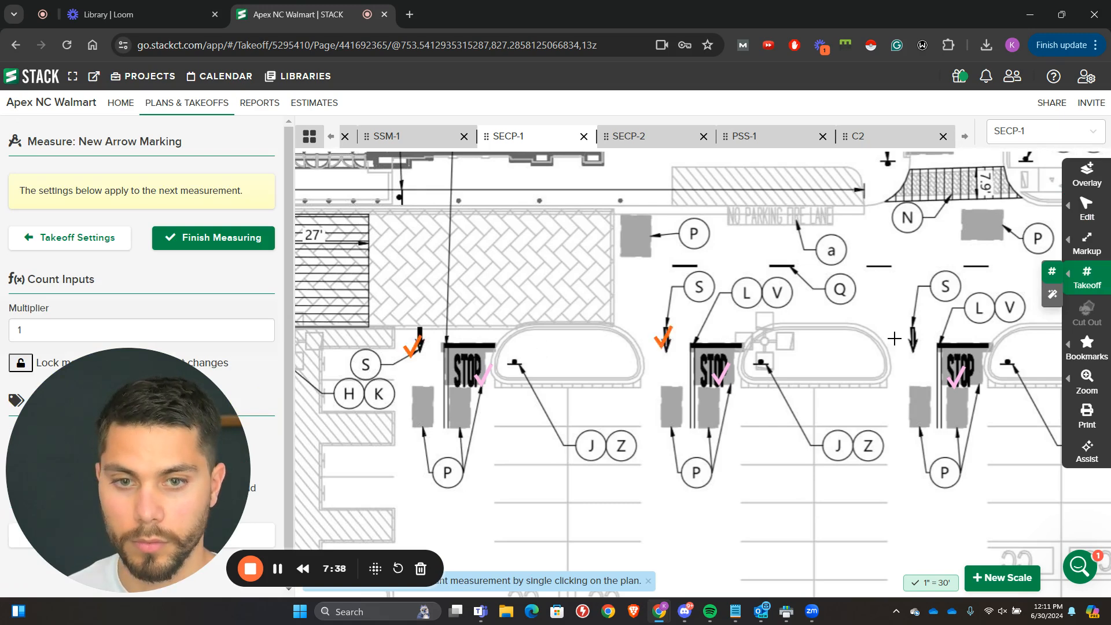
pyautogui.moveTo(926, 326); pyautogui.dragTo(473, 293)
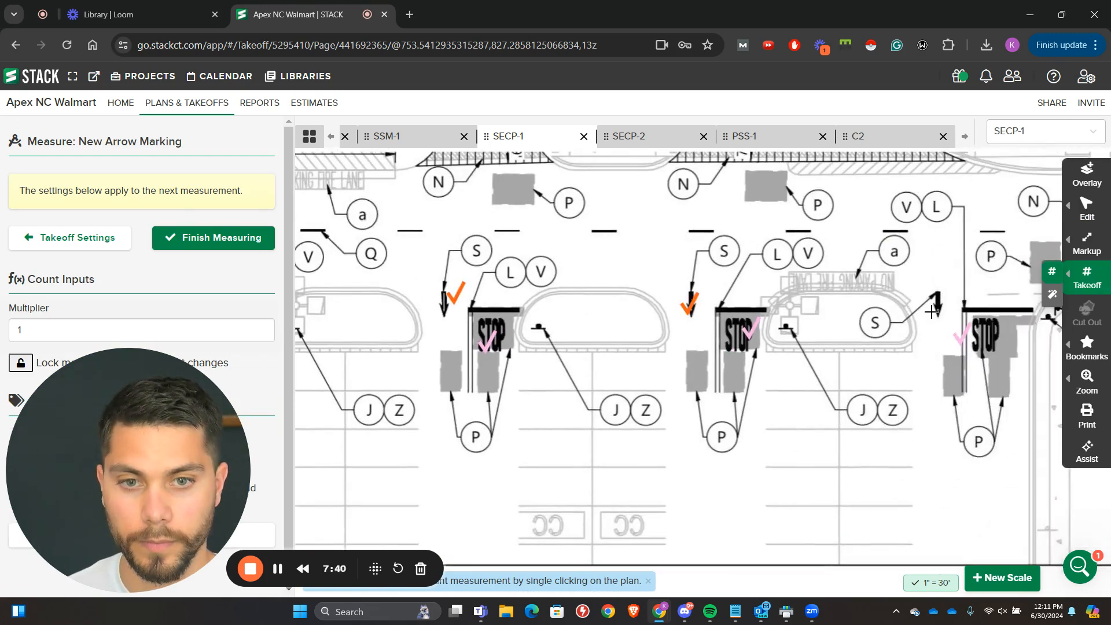
pyautogui.click(931, 313)
pyautogui.scroll(-4, 925, 307)
pyautogui.moveTo(777, 242); pyautogui.dragTo(868, 287)
pyautogui.moveTo(454, 335); pyautogui.dragTo(718, 313)
pyautogui.scroll(2, 718, 314)
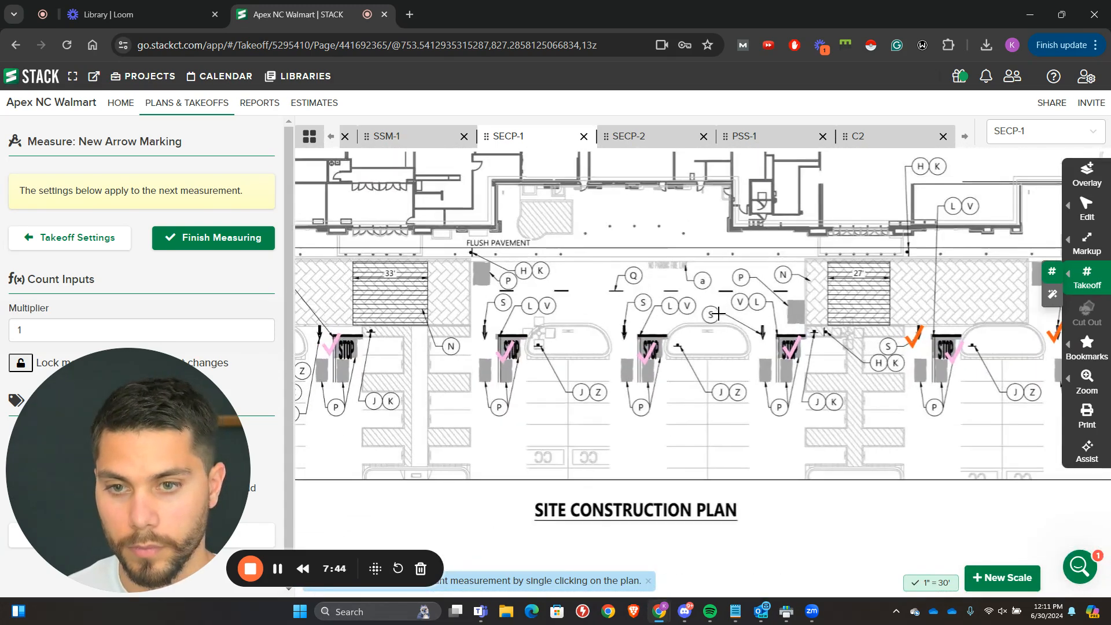
pyautogui.moveTo(314, 335); pyautogui.dragTo(549, 317)
pyautogui.moveTo(419, 305); pyautogui.dragTo(571, 285)
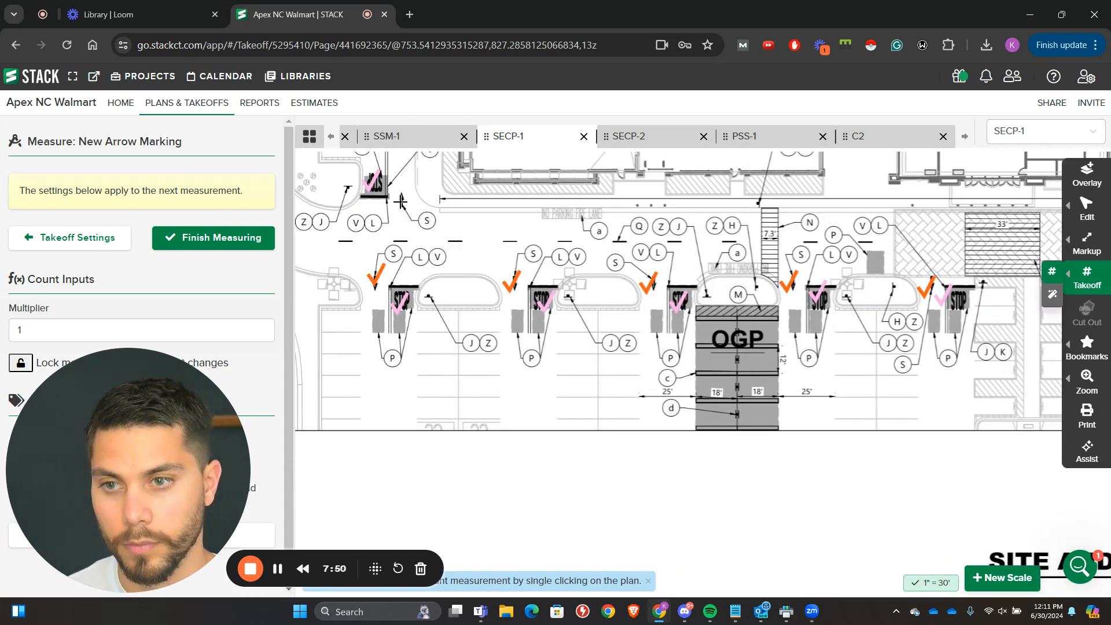
pyautogui.moveTo(400, 200); pyautogui.dragTo(441, 337)
pyautogui.click(229, 242)
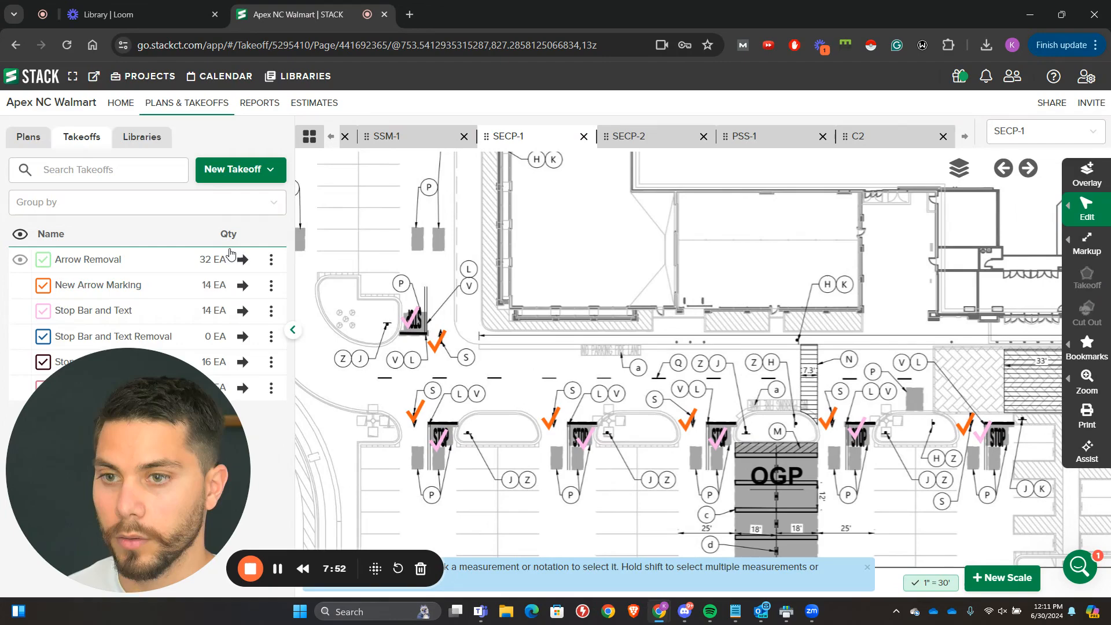
# Step: Examine the OGP stalls' striping, dimensions and tags on the site construction plan for further items to take off
pyautogui.click(248, 182)
pyautogui.scroll(5, 469, 503)
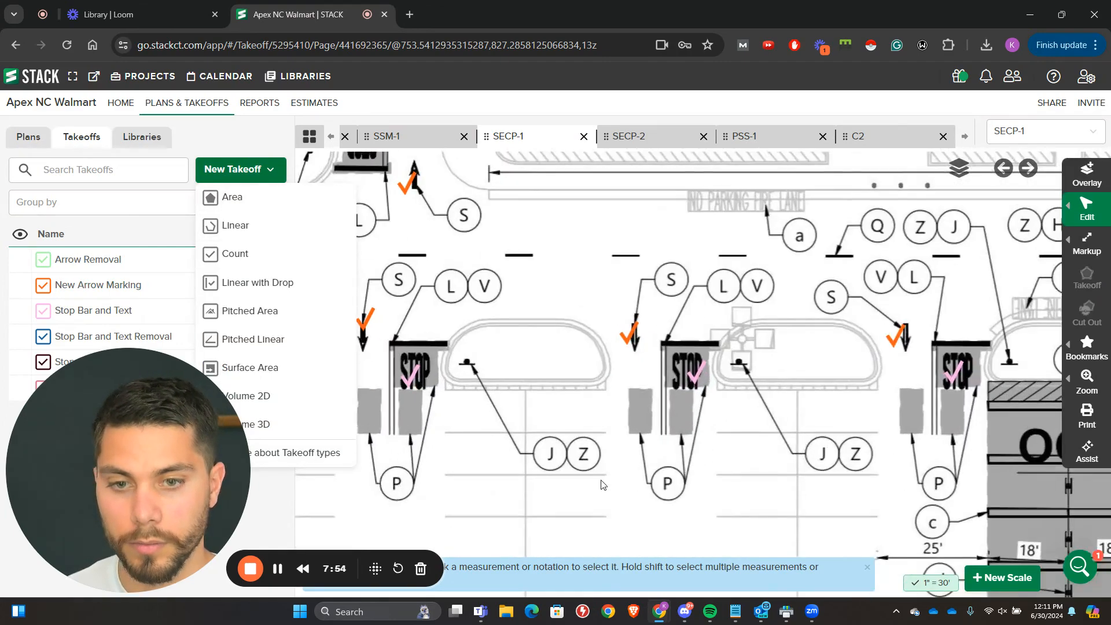
pyautogui.moveTo(617, 477); pyautogui.dragTo(442, 389)
pyautogui.scroll(-1, 448, 385)
pyautogui.scroll(1, 777, 470)
pyautogui.moveTo(804, 437); pyautogui.dragTo(544, 419)
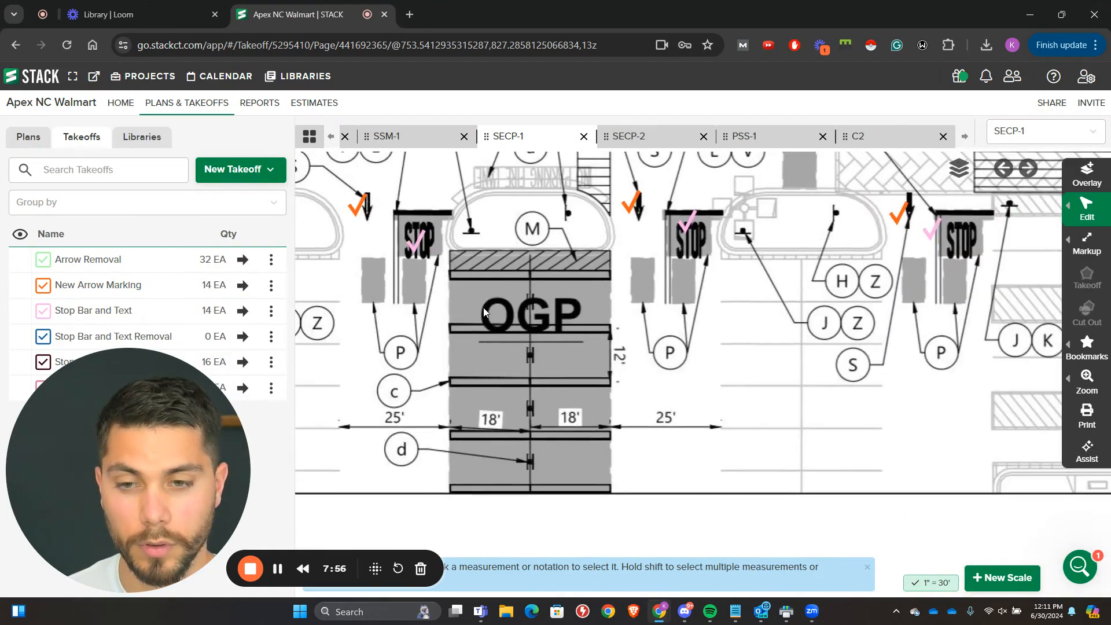
pyautogui.scroll(-3, 491, 315)
pyautogui.scroll(-3, 605, 349)
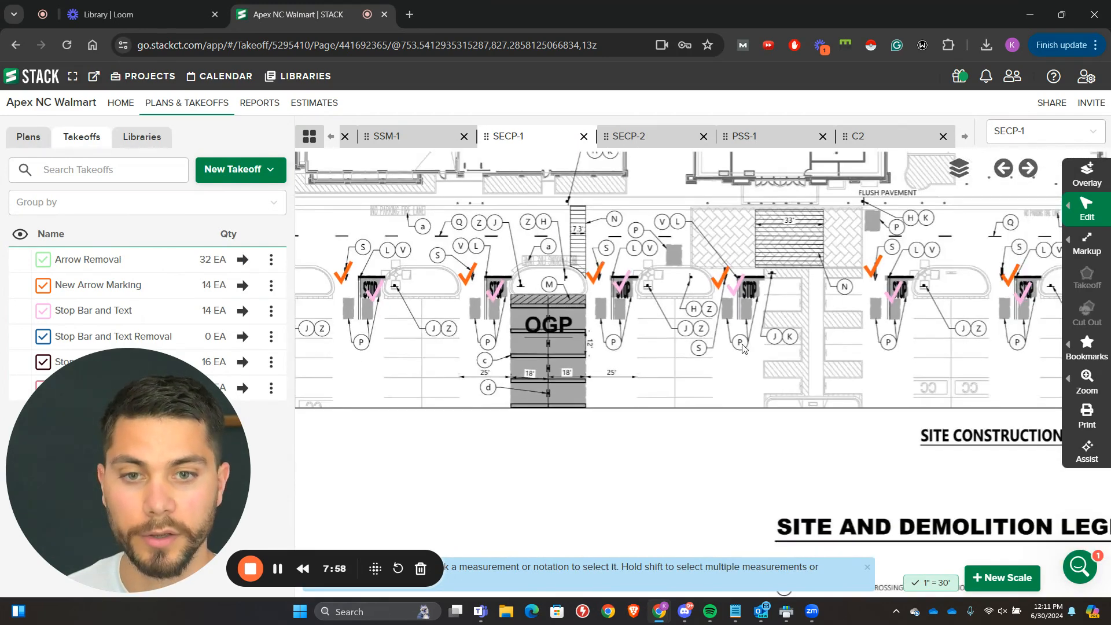
# Step: Create an area takeoff named "Seal Coat"
pyautogui.moveTo(873, 224); pyautogui.dragTo(617, 290)
pyautogui.click(253, 172)
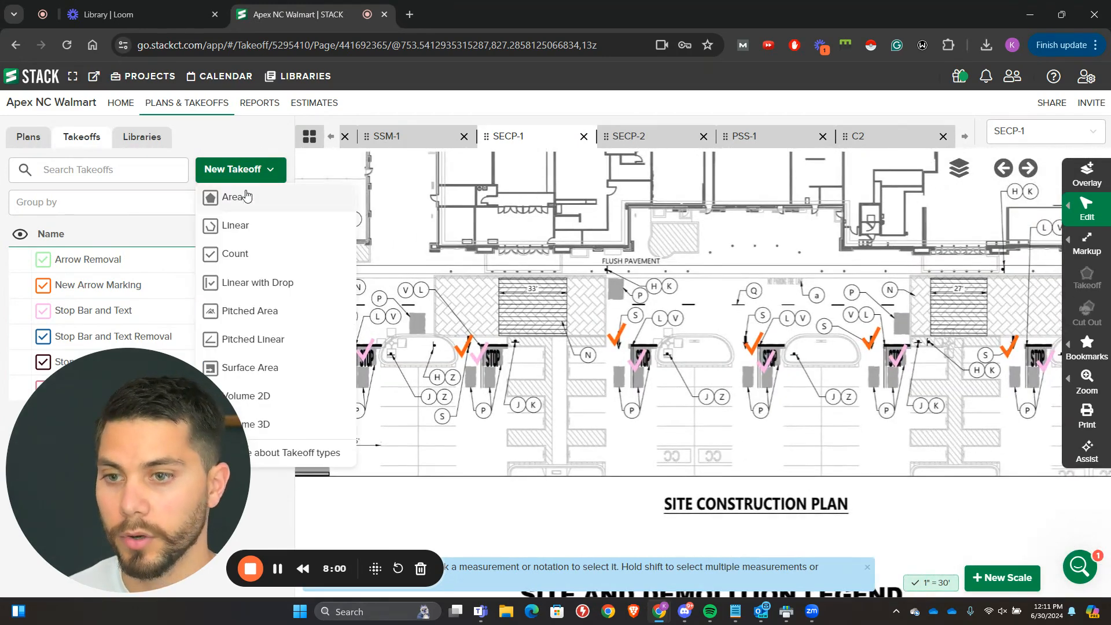
pyautogui.click(232, 197)
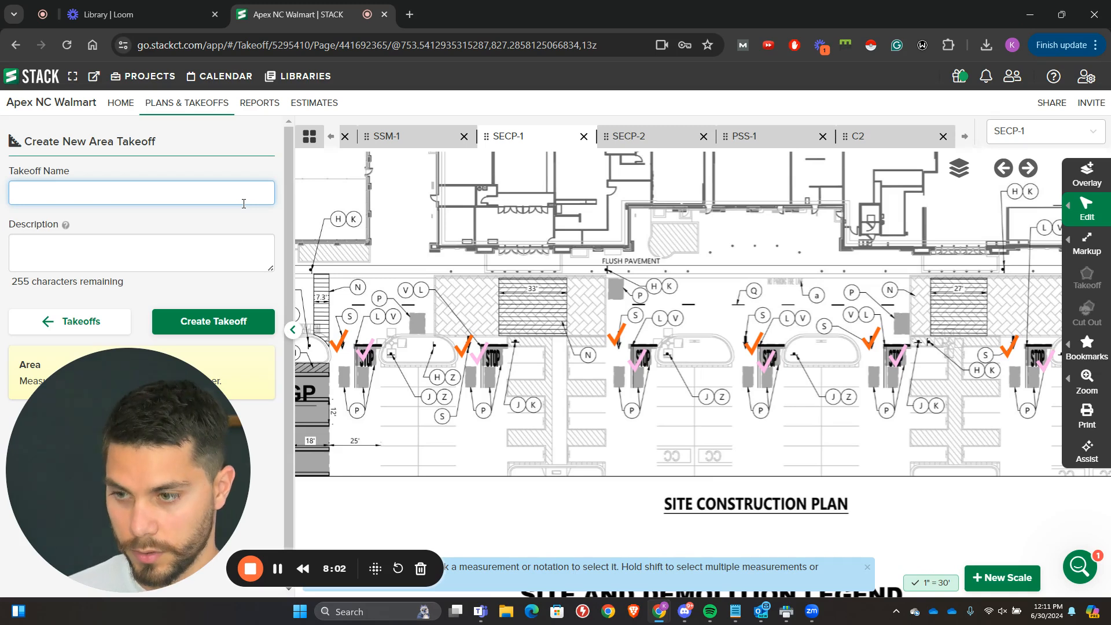
pyautogui.write('SEal')
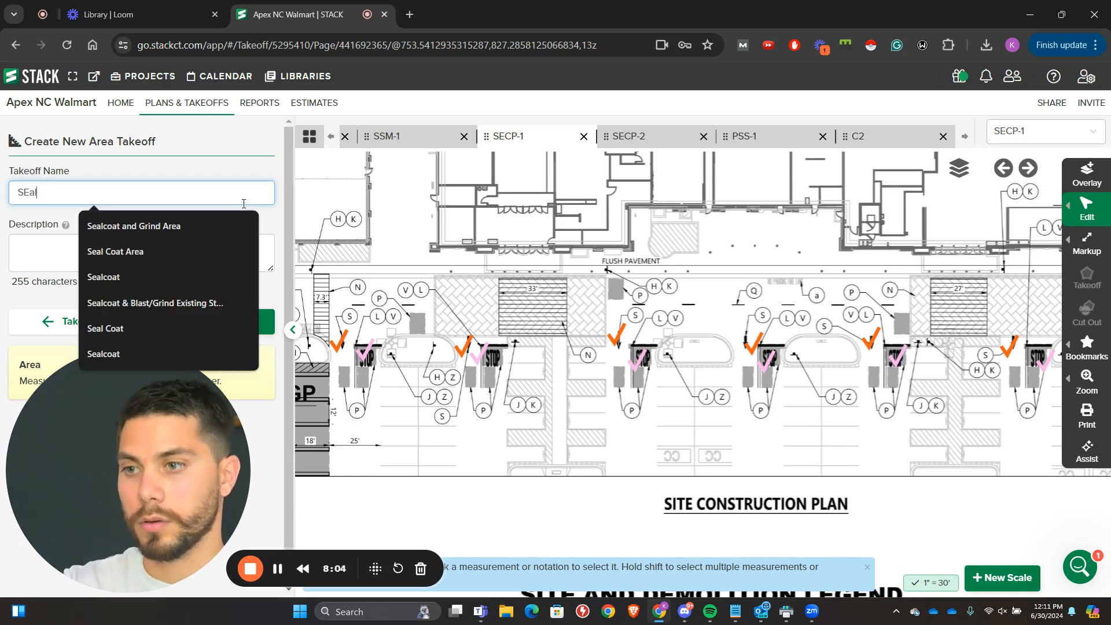
pyautogui.write('al Coat')
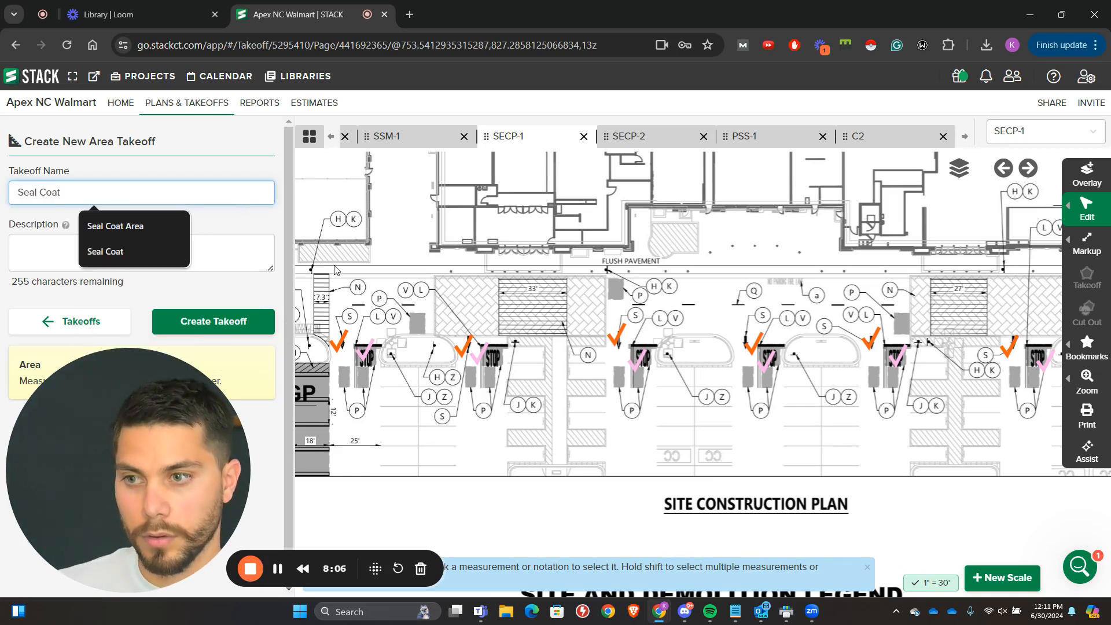
pyautogui.click(213, 321)
pyautogui.click(214, 321)
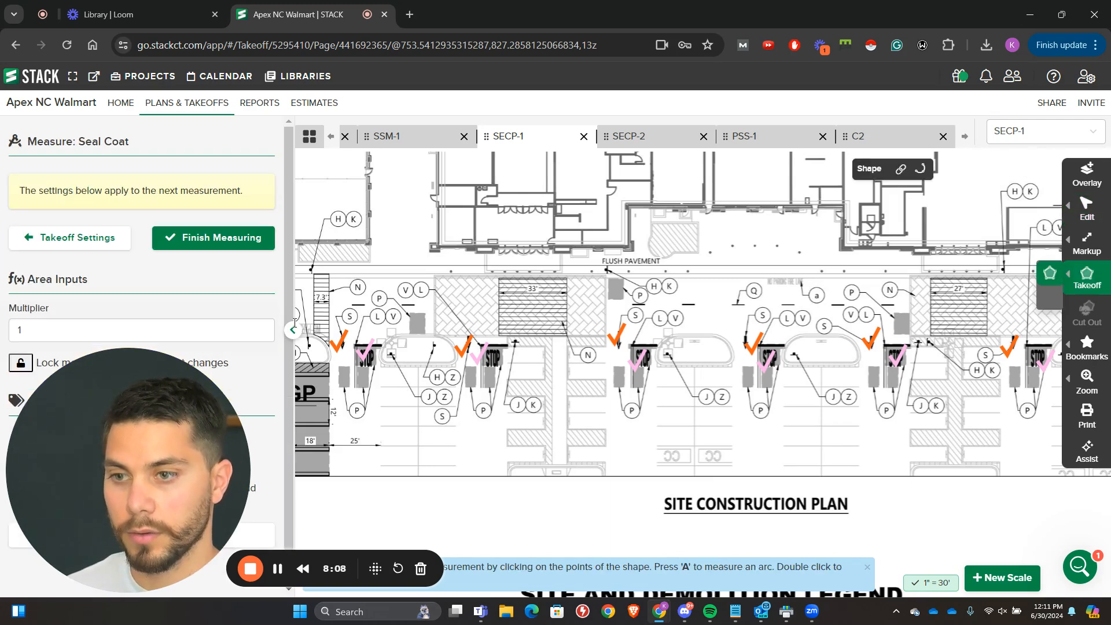
# Step: Measure rectangular seal coat areas over the P patch beside the H/K tags, about 11 by 7 ft, and the two patches below it
pyautogui.scroll(5, 501, 336)
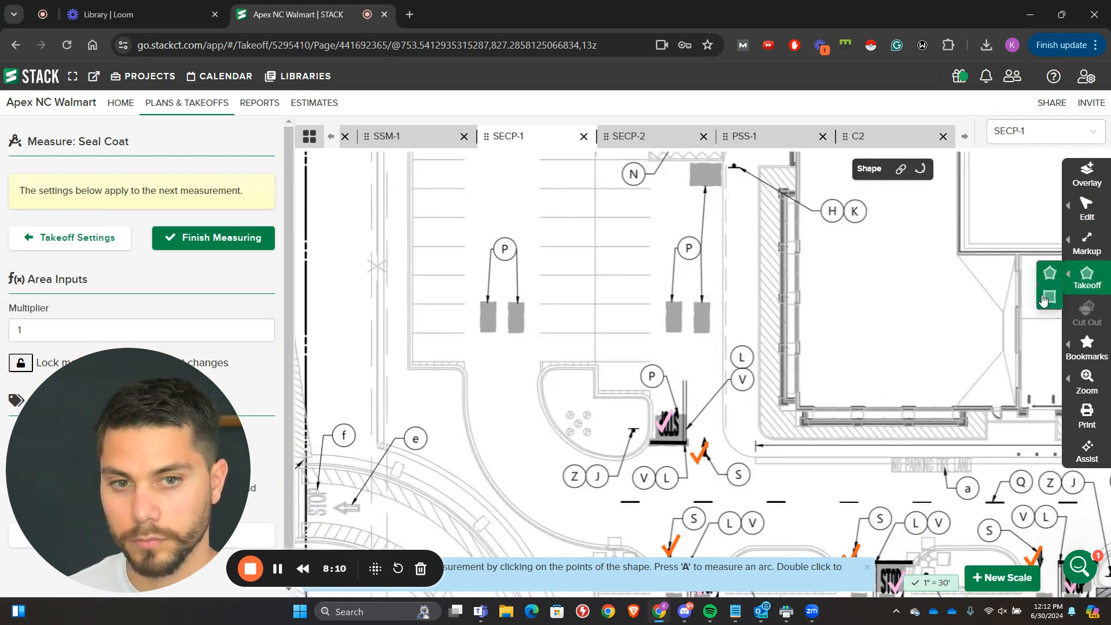
pyautogui.click(1049, 298)
pyautogui.click(689, 162)
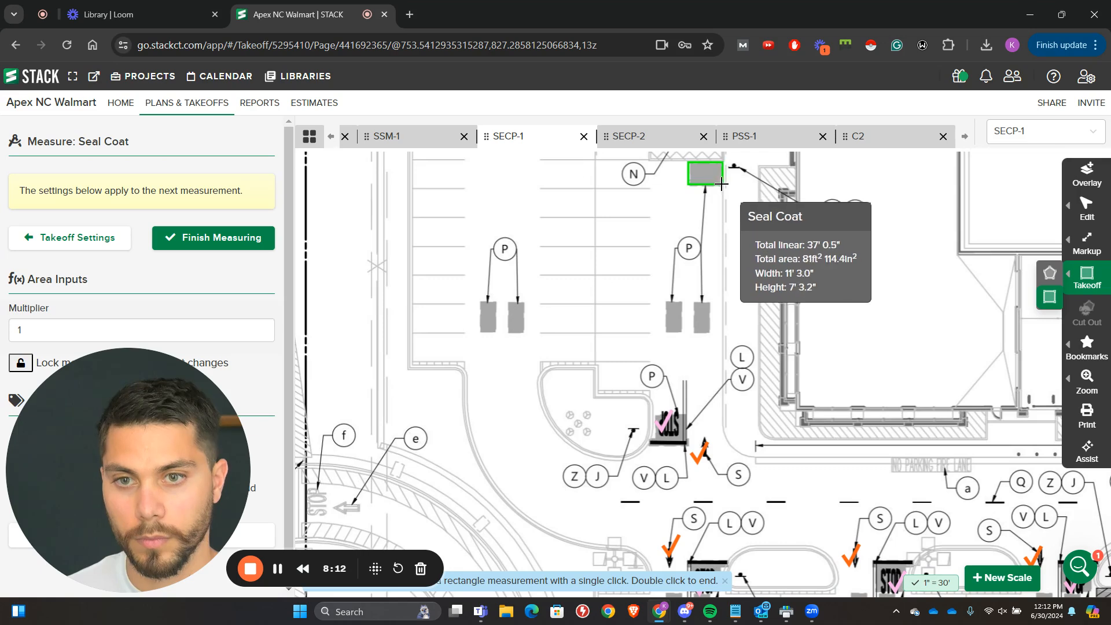
pyautogui.click(722, 185)
pyautogui.click(708, 335)
pyautogui.click(694, 302)
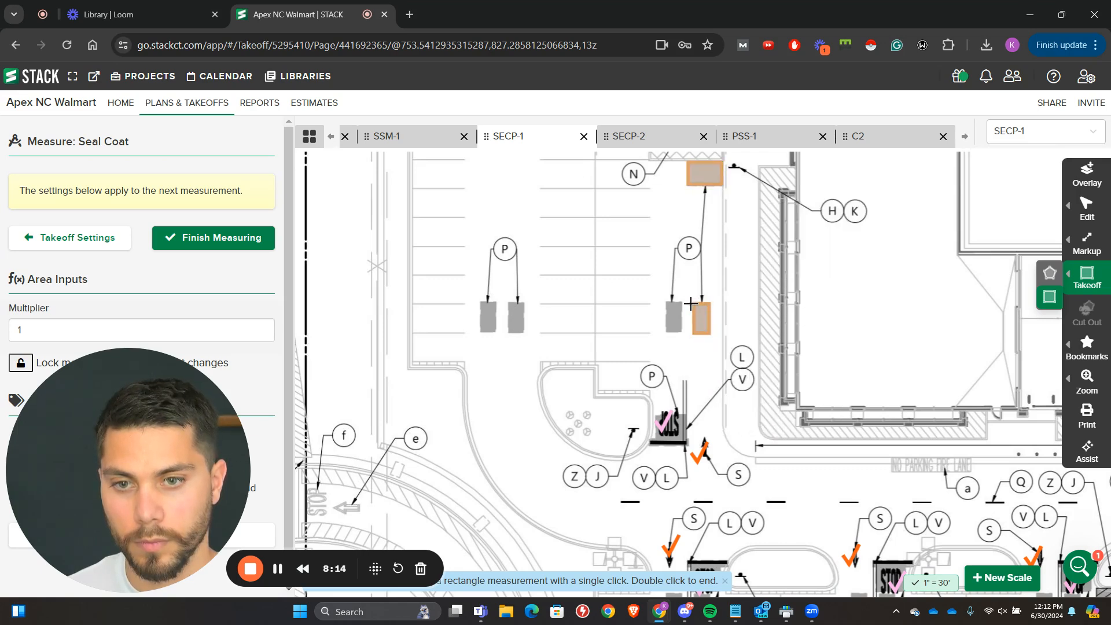
pyautogui.click(687, 301)
pyautogui.click(666, 333)
# Step: Measure seal coat rectangles over the western pair of P patches and the stop bar patch beside the planted island
pyautogui.click(523, 331)
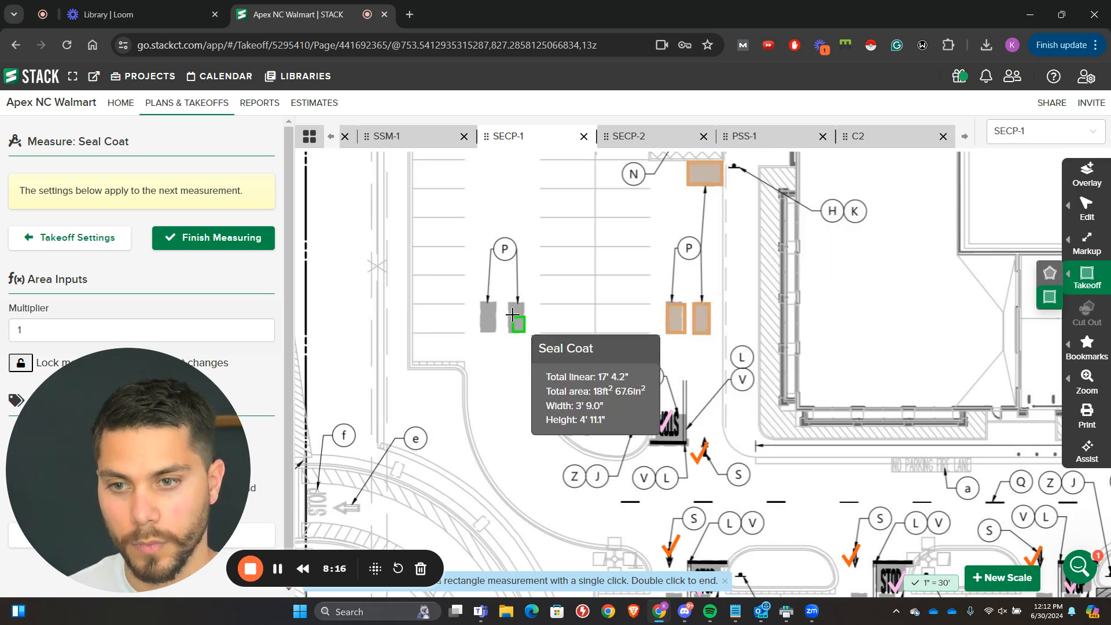
pyautogui.click(507, 298)
pyautogui.click(498, 301)
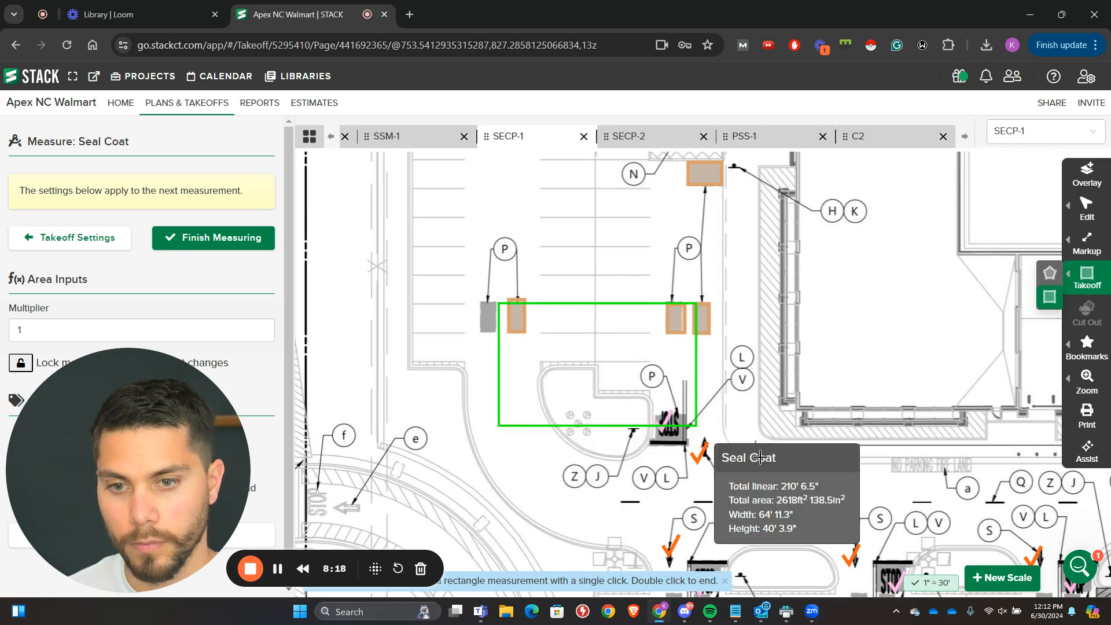
pyautogui.click(477, 338)
pyautogui.click(652, 414)
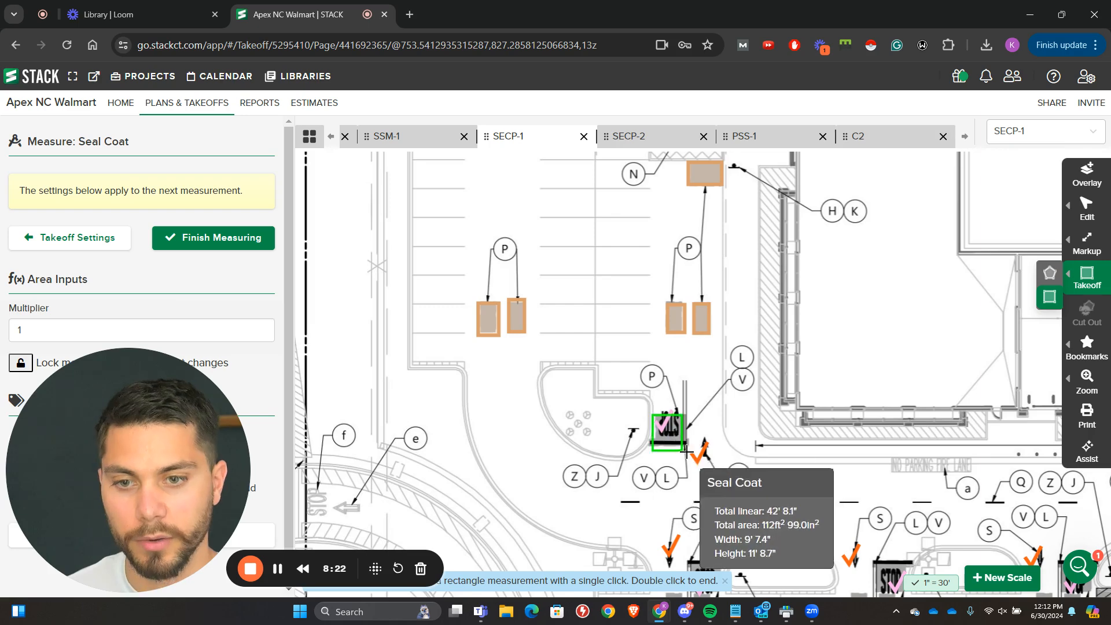
pyautogui.click(697, 452)
# Step: Measure seal coat rectangles over the two P patches and the STOP text at the westernmost stop bar of the storefront row
pyautogui.scroll(-5, 629, 222)
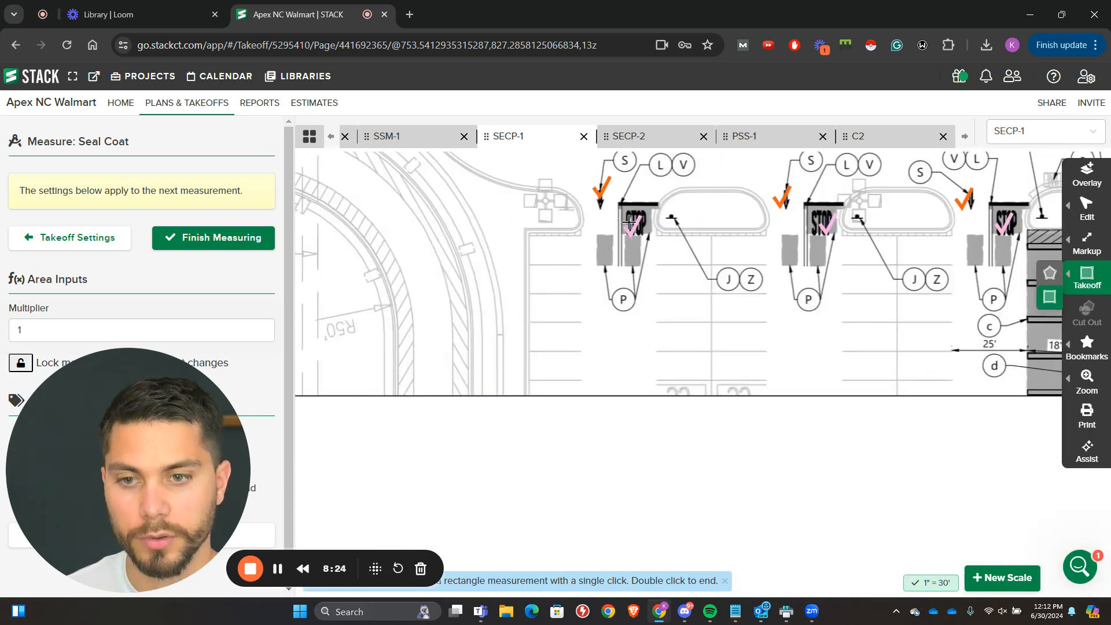
pyautogui.click(614, 265)
pyautogui.click(592, 232)
pyautogui.click(643, 266)
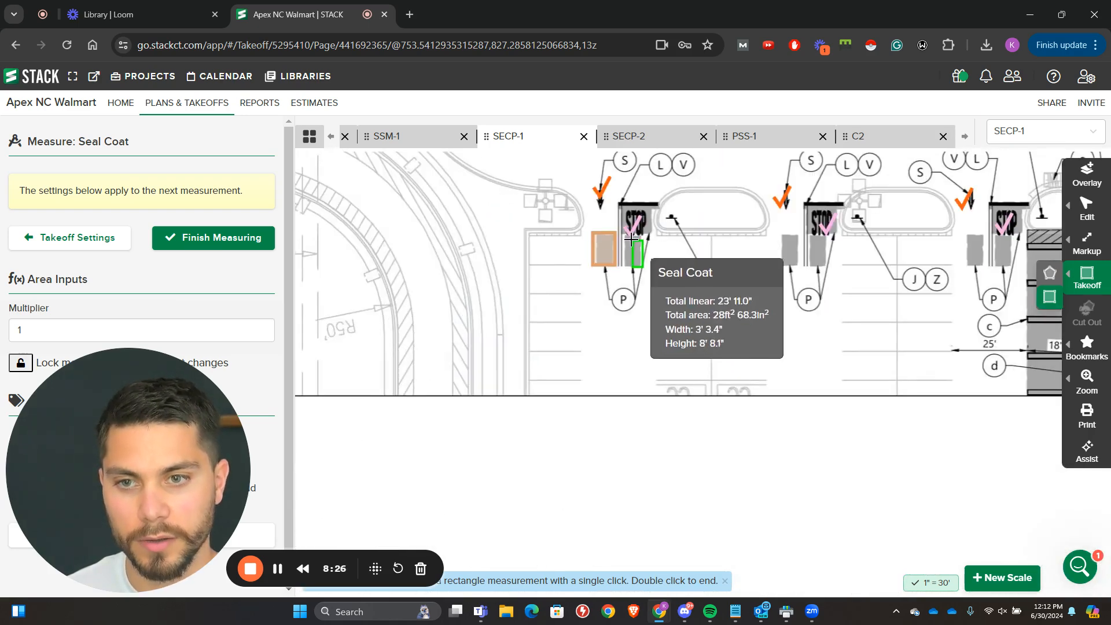
pyautogui.click(622, 233)
pyautogui.click(622, 234)
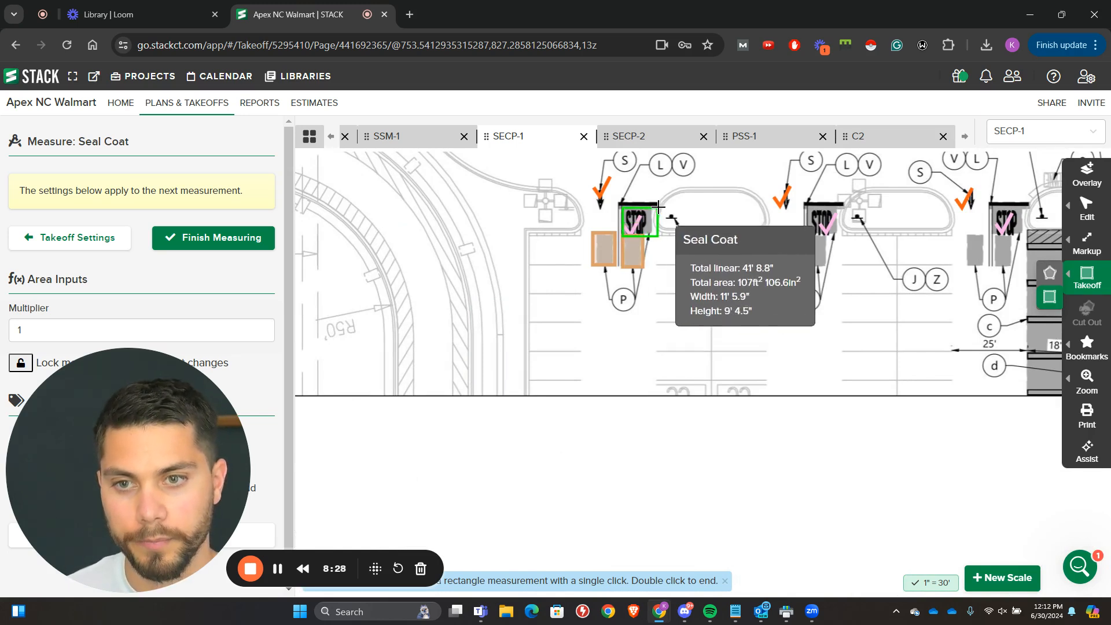
pyautogui.click(657, 202)
# Step: Measure seal coat rectangles over the STOP text and both P patches at the storefront row's second stop bar
pyautogui.click(808, 204)
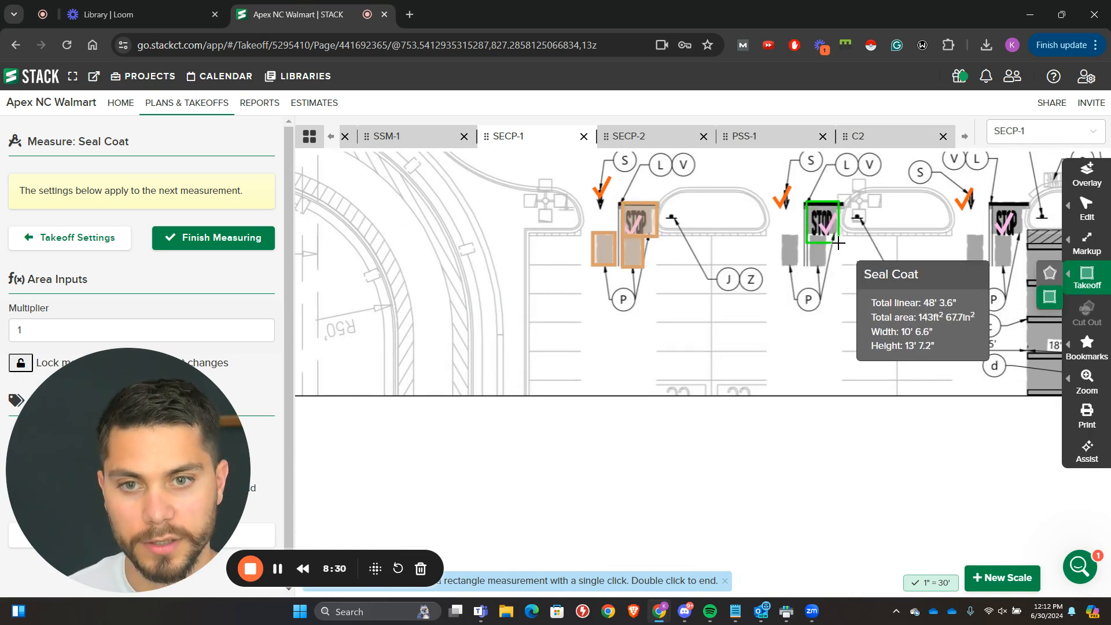
pyautogui.click(837, 237)
pyautogui.click(829, 239)
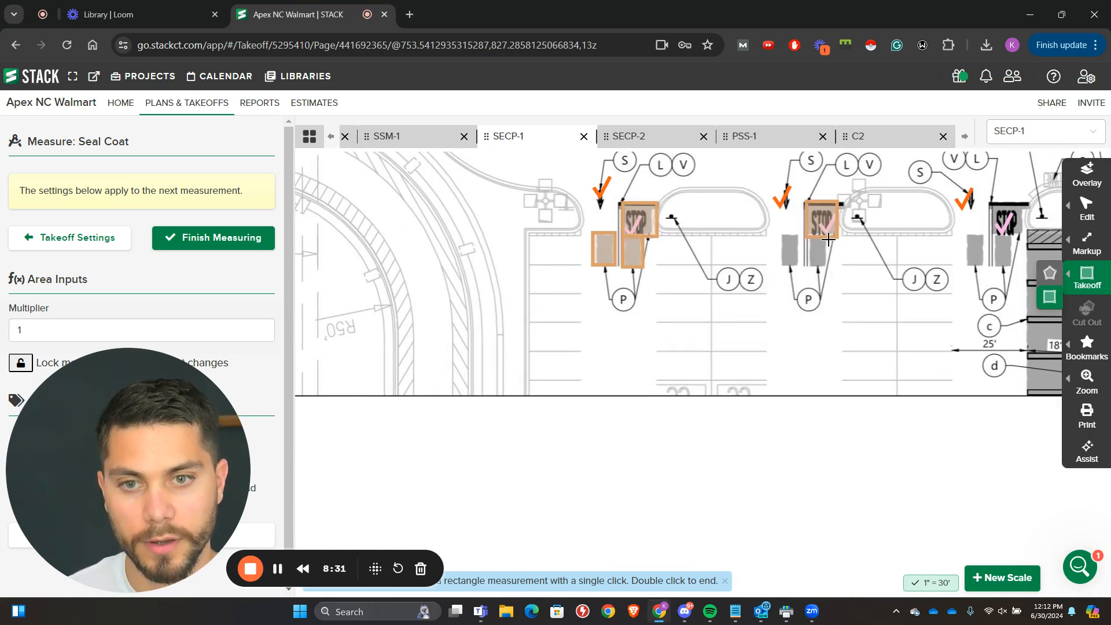
pyautogui.click(808, 267)
pyautogui.click(805, 268)
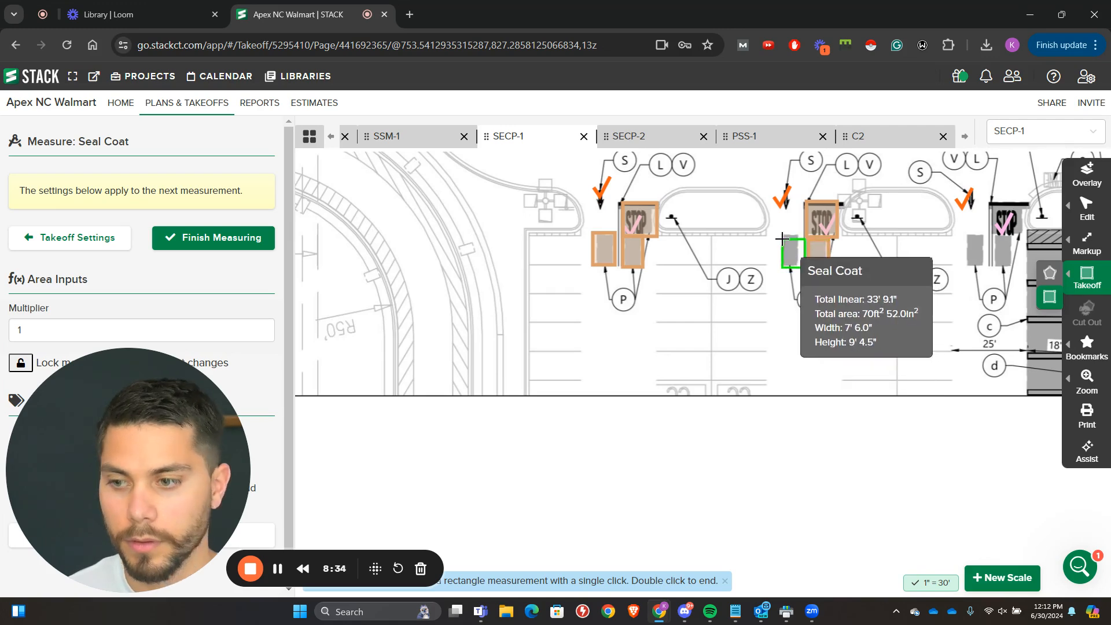
pyautogui.click(782, 239)
# Step: Measure the stop bar group just west of the OGP stalls with one rectangle over both P patches and one over the STOP text
pyautogui.moveTo(974, 275); pyautogui.dragTo(712, 307)
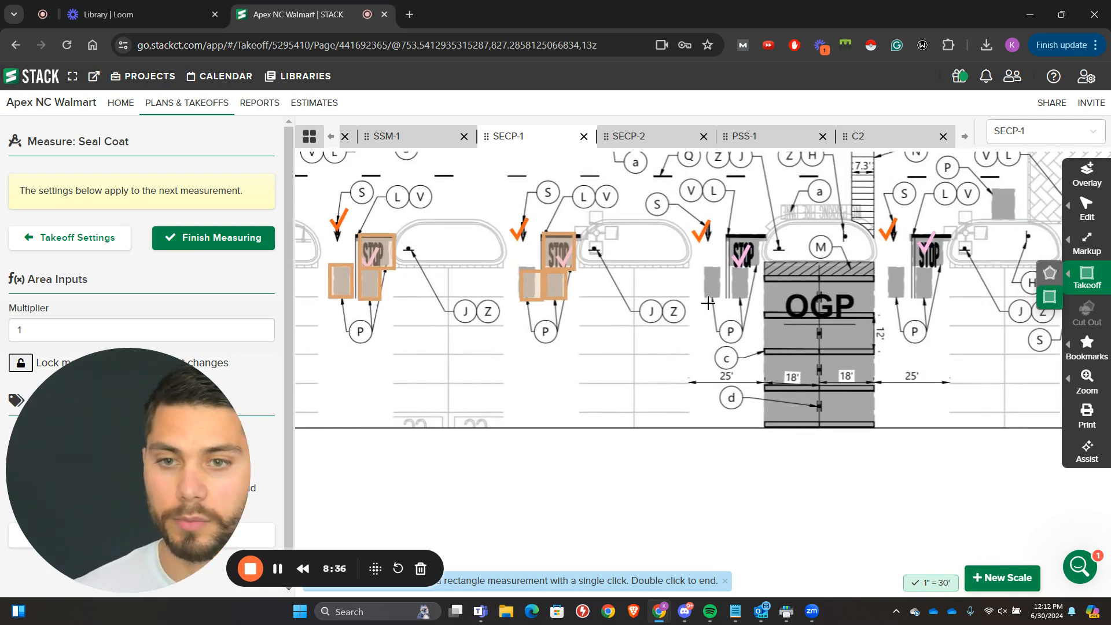
pyautogui.click(705, 301)
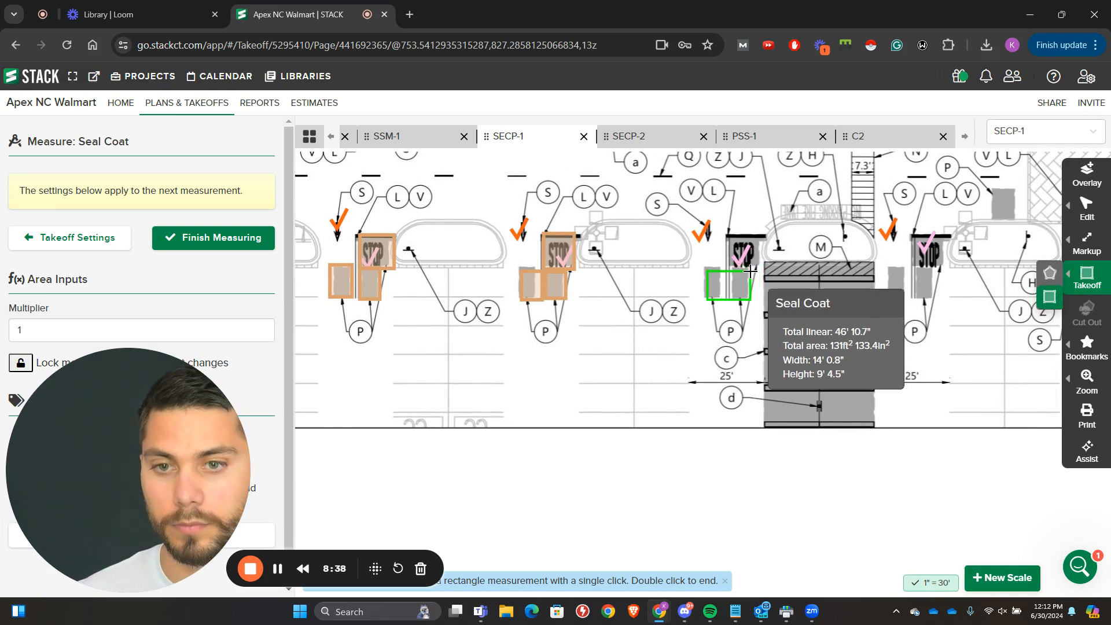
pyautogui.click(753, 266)
pyautogui.click(768, 265)
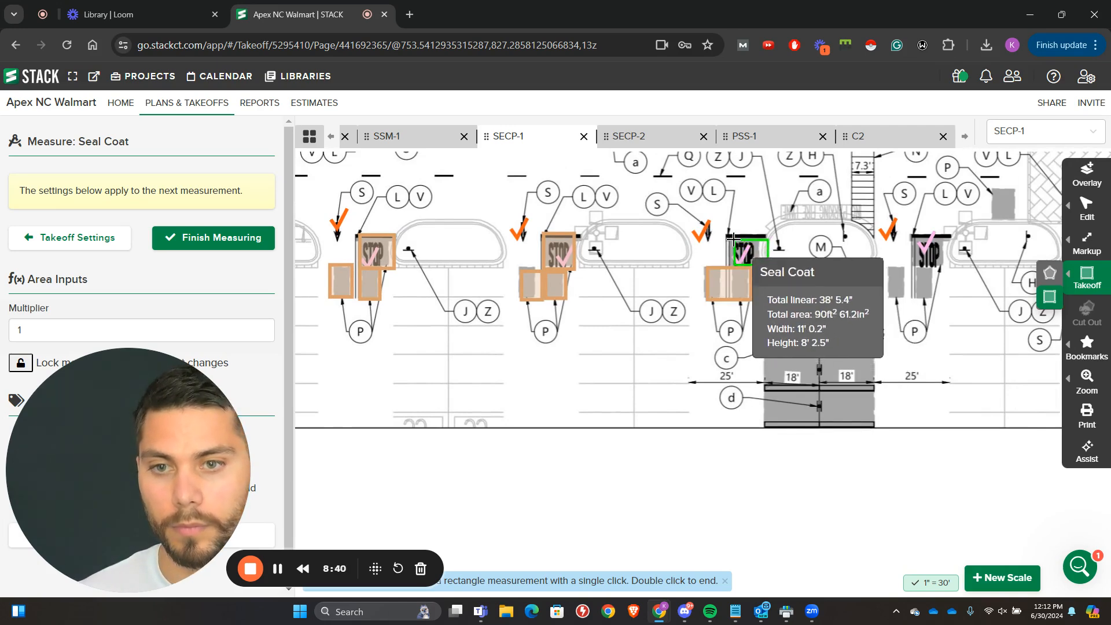
pyautogui.click(729, 234)
# Step: Measure seal coat rectangles over both P patches and the STOP text at the stop bar just east of the OGP stalls
pyautogui.moveTo(767, 267)
pyautogui.mouseDown()
pyautogui.moveTo(538, 261)
pyautogui.moveTo(440, 284)
pyautogui.mouseUp()
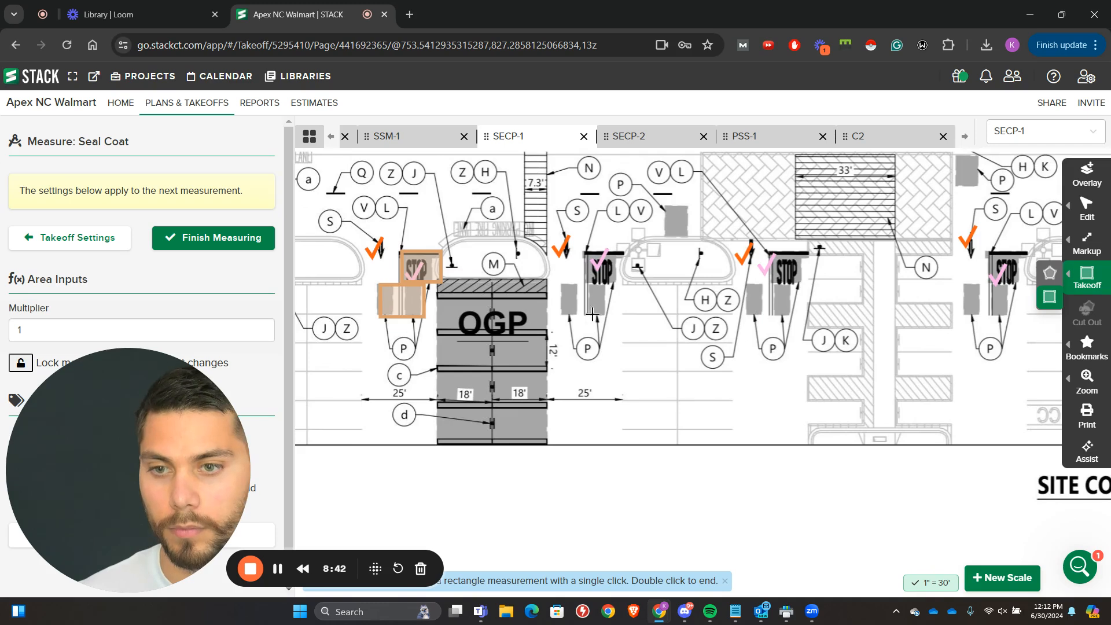
pyautogui.click(577, 317)
pyautogui.click(561, 282)
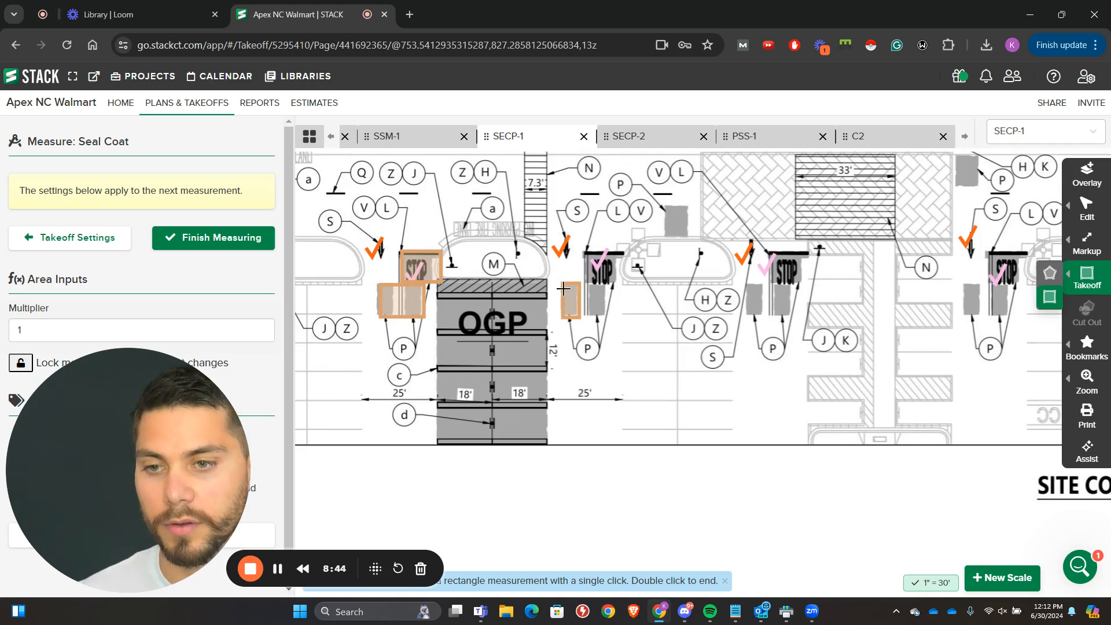
pyautogui.click(611, 318)
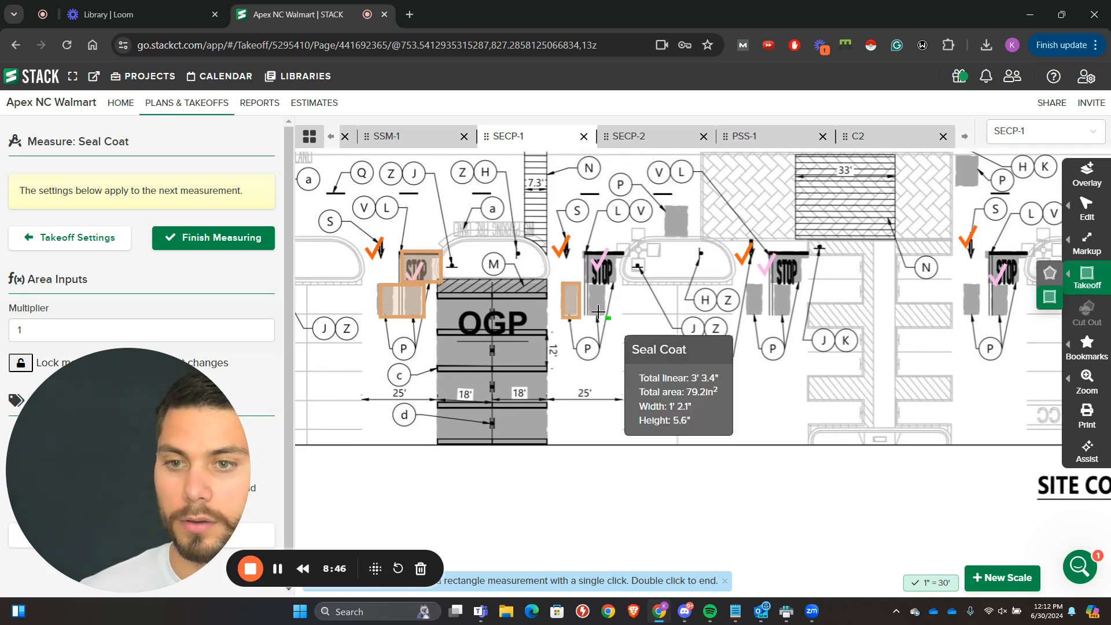
pyautogui.click(584, 285)
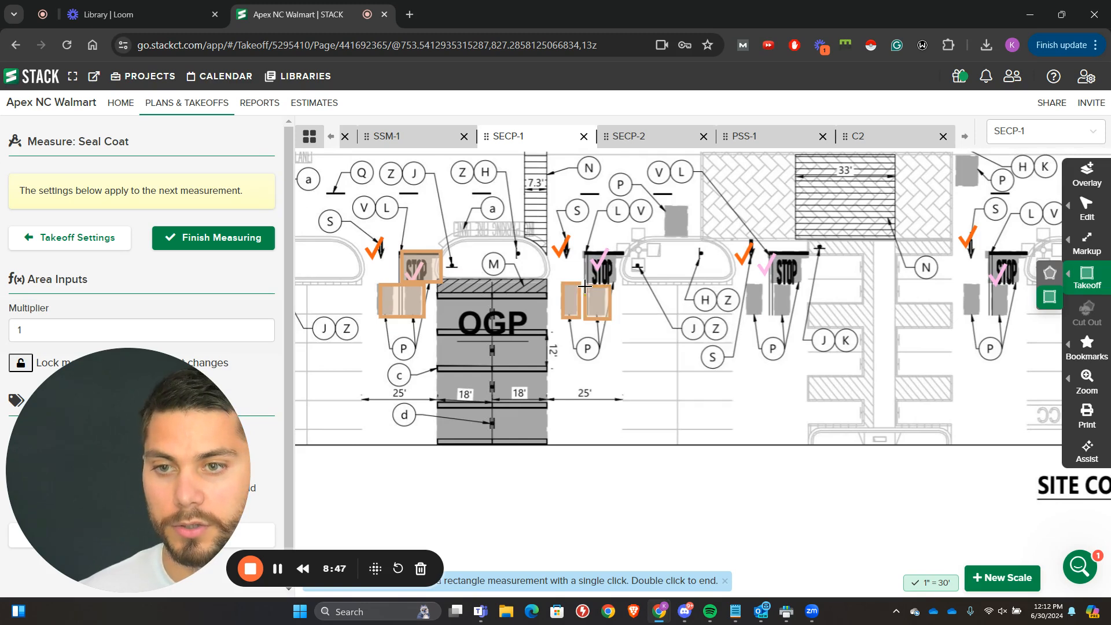
pyautogui.click(620, 253)
pyautogui.click(577, 285)
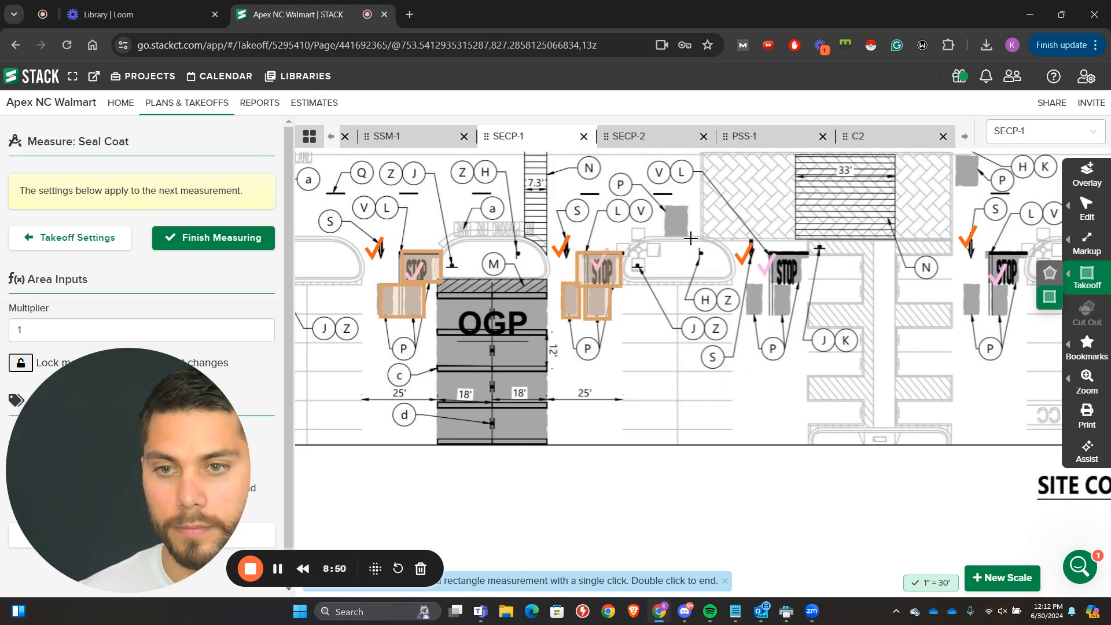
# Step: Measure seal coat areas west of the 33' crosswalk: the patch above the island, the stop bar with its lower patch, and the adjacent P patch
pyautogui.click(690, 237)
pyautogui.click(661, 206)
pyautogui.click(810, 252)
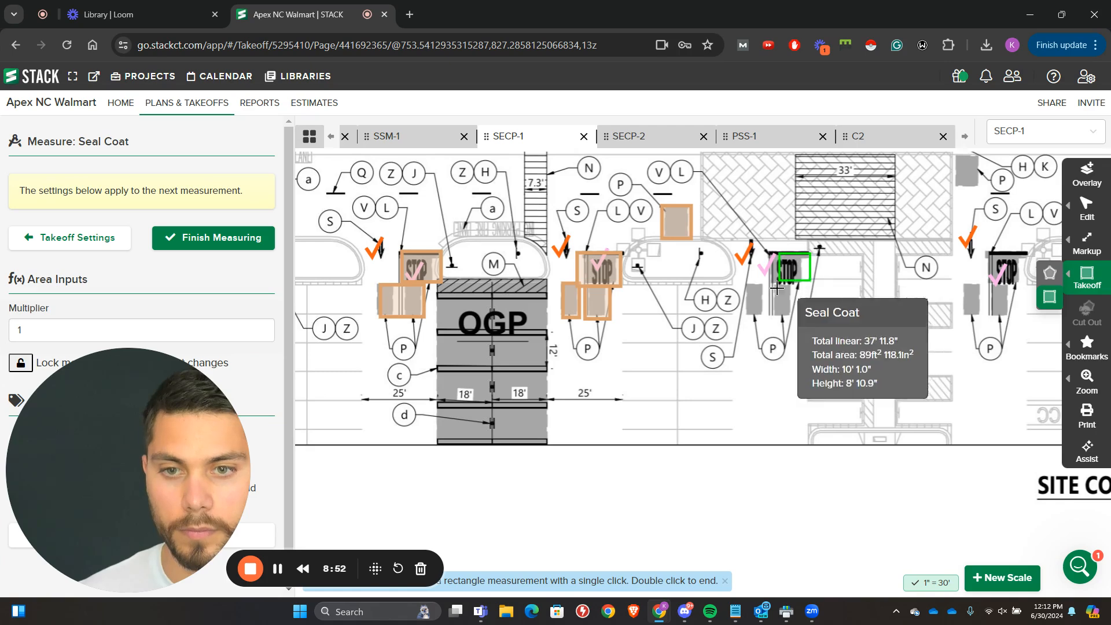
pyautogui.click(769, 314)
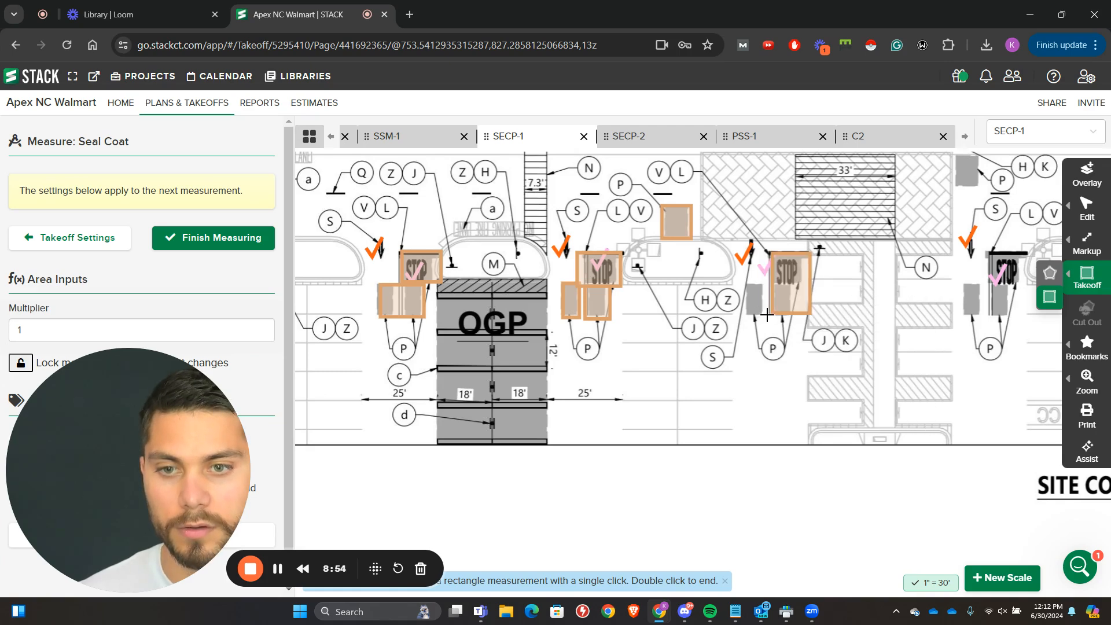
pyautogui.click(767, 315)
pyautogui.click(746, 283)
# Step: Measure seal coat areas east of the 33' crosswalk: the patch below FLUSH PAVEMENT, the lone P patch, and the stop bar with its lower patch
pyautogui.moveTo(948, 224); pyautogui.dragTo(656, 274)
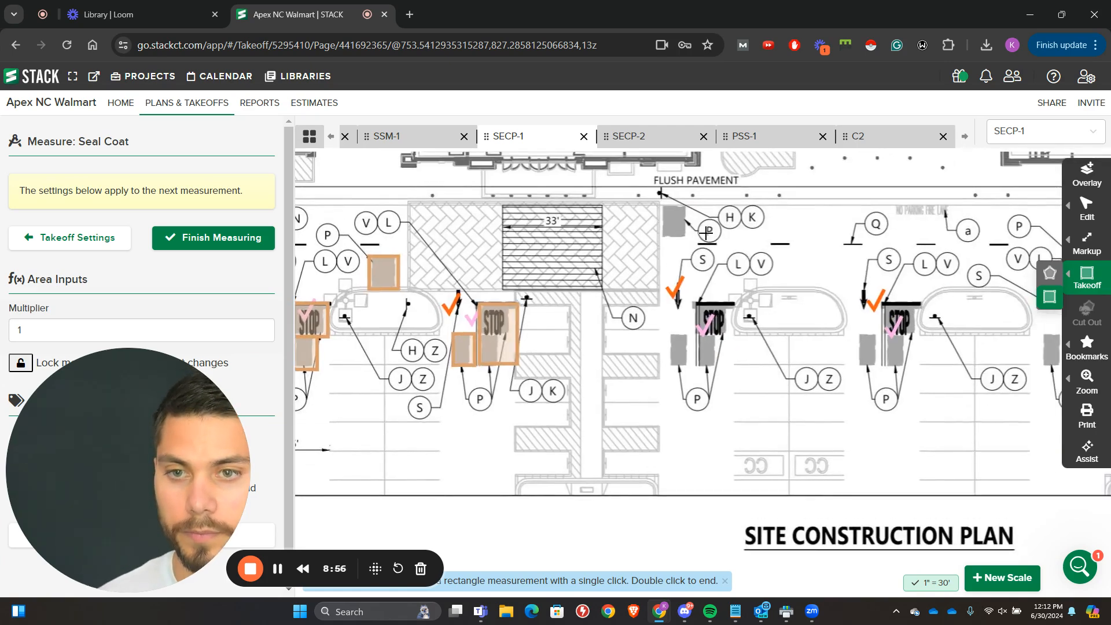
pyautogui.click(689, 236)
pyautogui.click(657, 204)
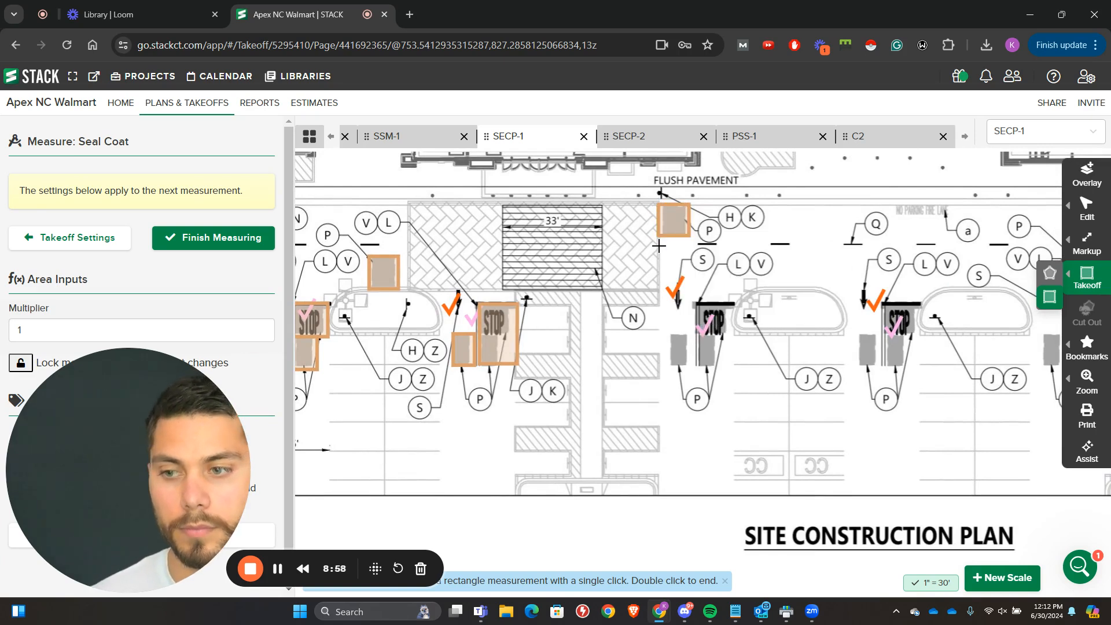
pyautogui.click(692, 363)
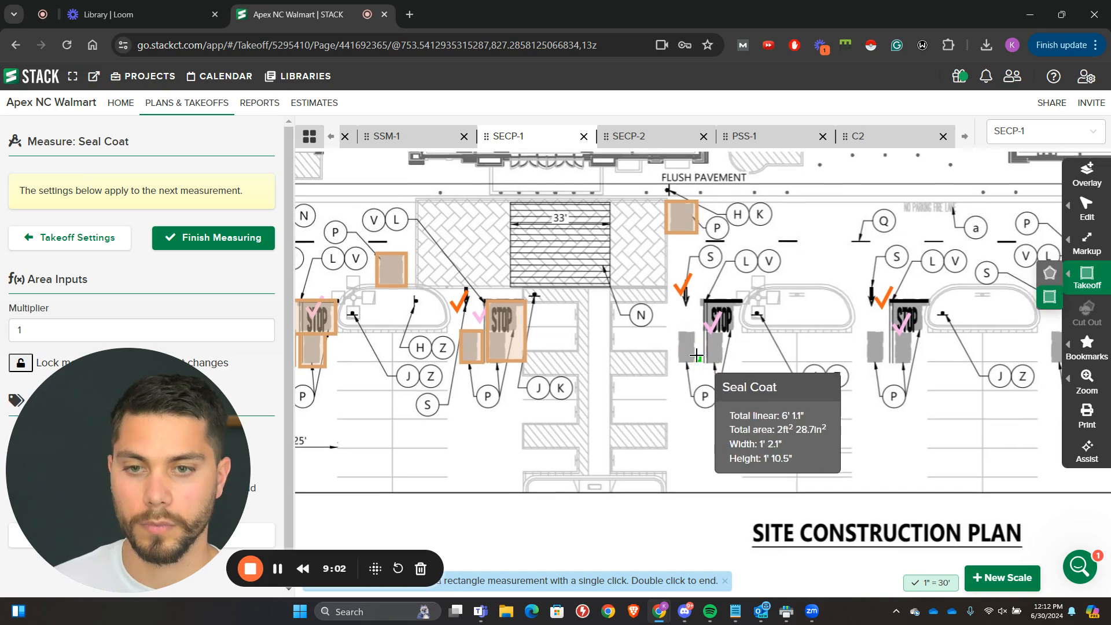
pyautogui.click(669, 331)
pyautogui.click(701, 360)
pyautogui.click(735, 301)
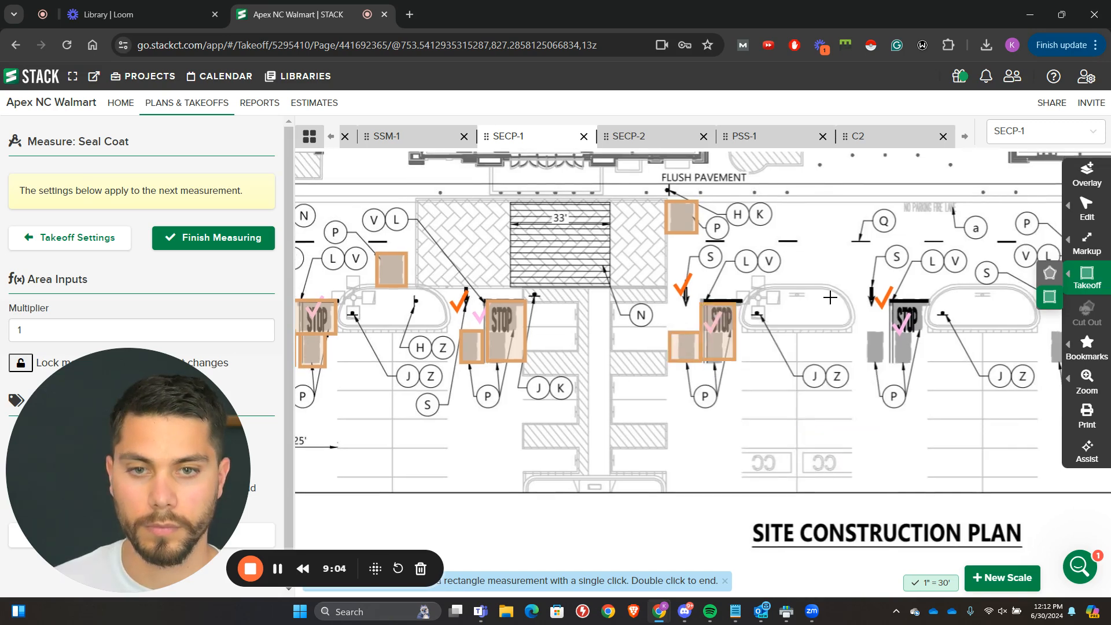
# Step: Measure one seal coat rectangle over the STOP text and lower P patch at the second stop bar east of the 33' crosswalk
pyautogui.moveTo(915, 320)
pyautogui.mouseDown()
pyautogui.moveTo(587, 327)
pyautogui.moveTo(534, 362)
pyautogui.mouseUp()
pyautogui.click(589, 370)
pyautogui.click(560, 306)
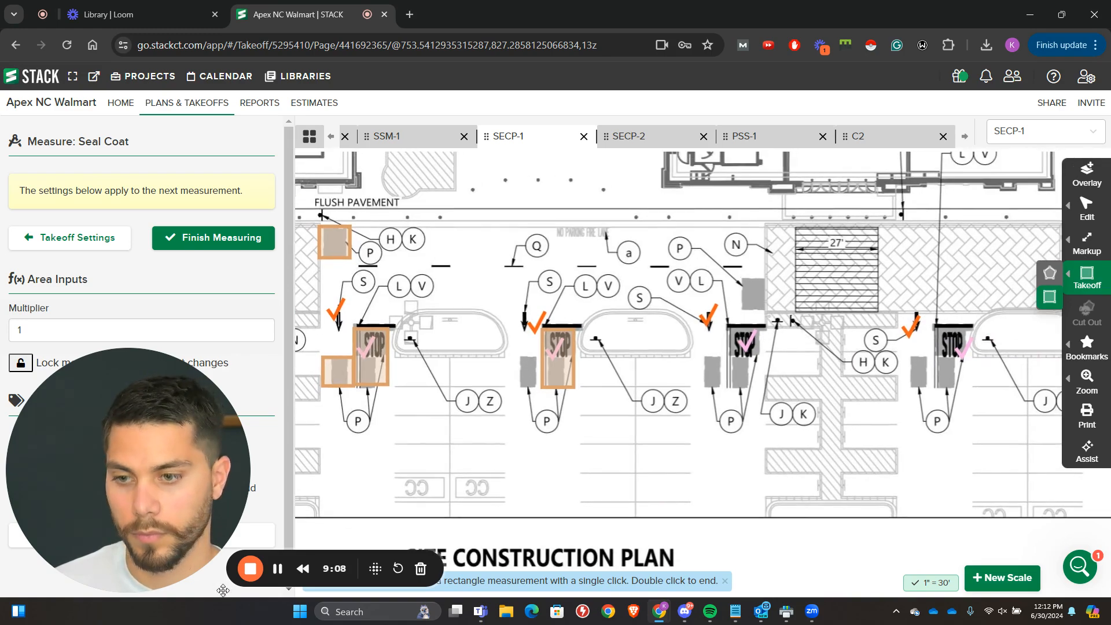
pyautogui.click(277, 574)
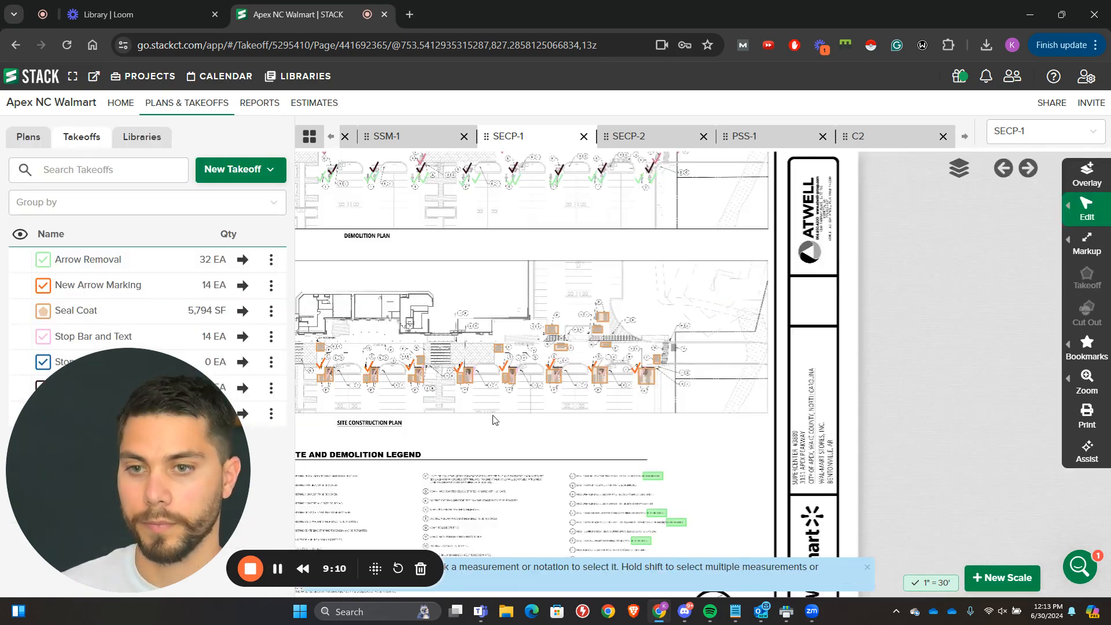
# Step: Review the seal coat areas along the site construction plan and check the legend for the remaining striping items
pyautogui.moveTo(492, 418); pyautogui.dragTo(759, 401)
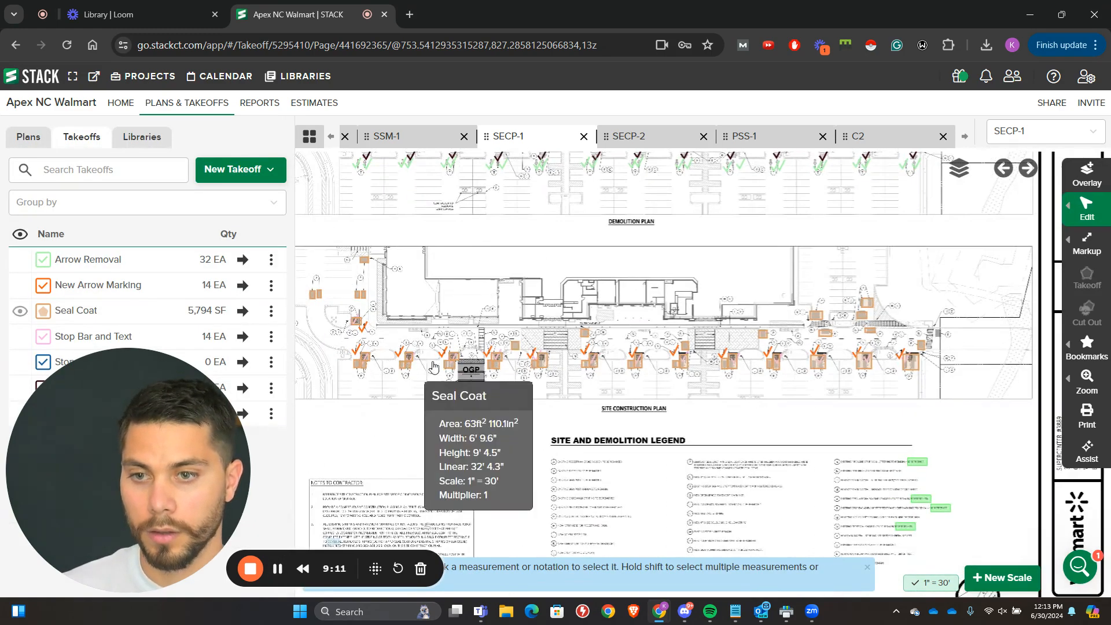
pyautogui.moveTo(298, 370); pyautogui.dragTo(452, 387)
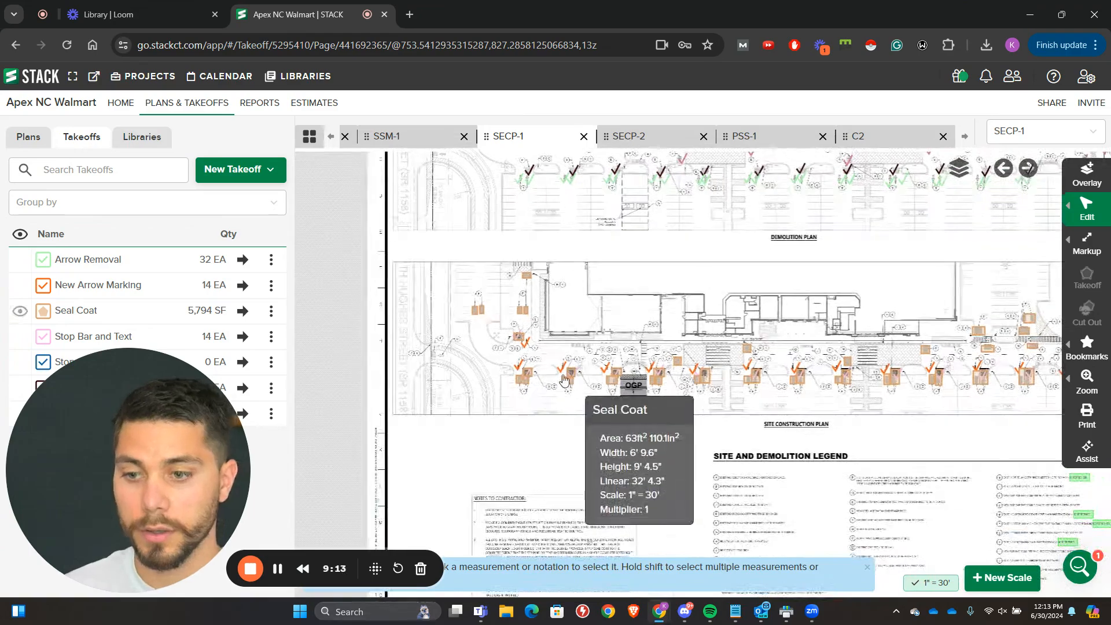
pyautogui.scroll(5, 714, 357)
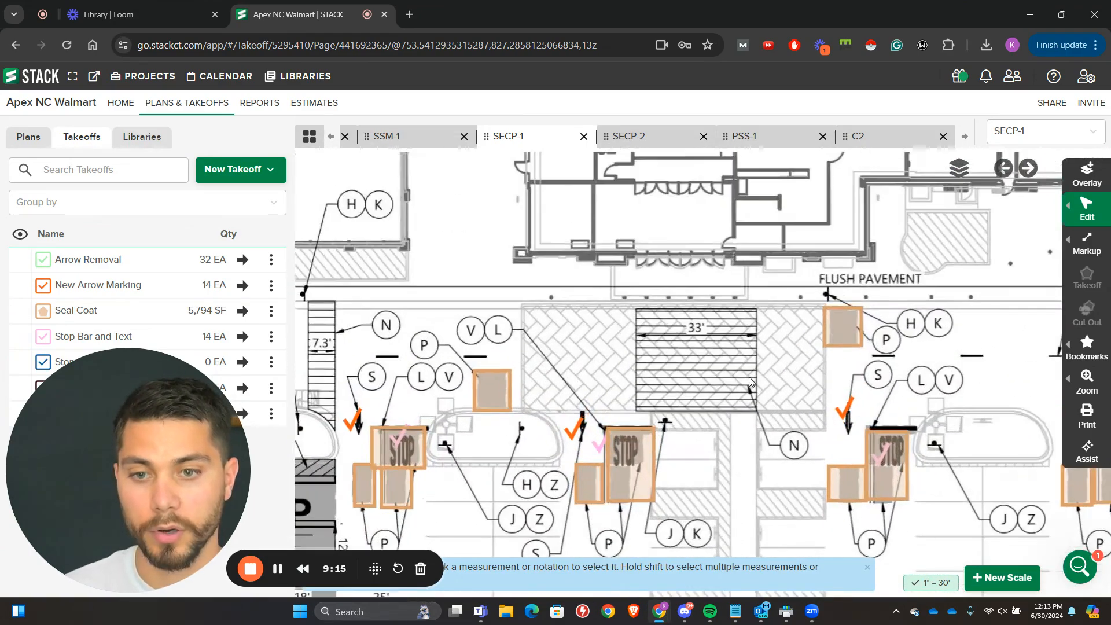
pyautogui.scroll(-2, 758, 411)
pyautogui.scroll(2, 756, 412)
pyautogui.scroll(-3, 757, 408)
pyautogui.moveTo(757, 408); pyautogui.dragTo(679, 232)
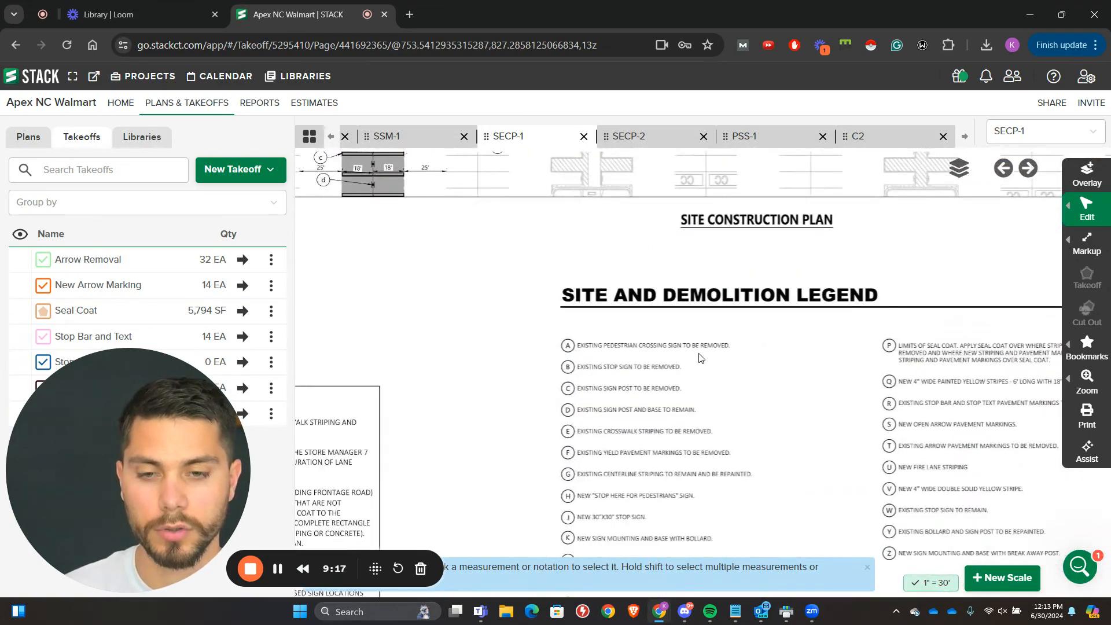
pyautogui.scroll(1, 532, 353)
pyautogui.scroll(2, 532, 353)
pyautogui.moveTo(529, 469); pyautogui.dragTo(494, 280)
pyautogui.moveTo(588, 274); pyautogui.dragTo(483, 459)
pyautogui.moveTo(656, 405)
pyautogui.mouseDown()
pyautogui.moveTo(615, 376)
pyautogui.moveTo(791, 241)
pyautogui.moveTo(802, 151)
pyautogui.moveTo(805, 555)
pyautogui.mouseUp()
pyautogui.moveTo(651, 265); pyautogui.dragTo(609, 546)
pyautogui.moveTo(397, 168); pyautogui.dragTo(413, 261)
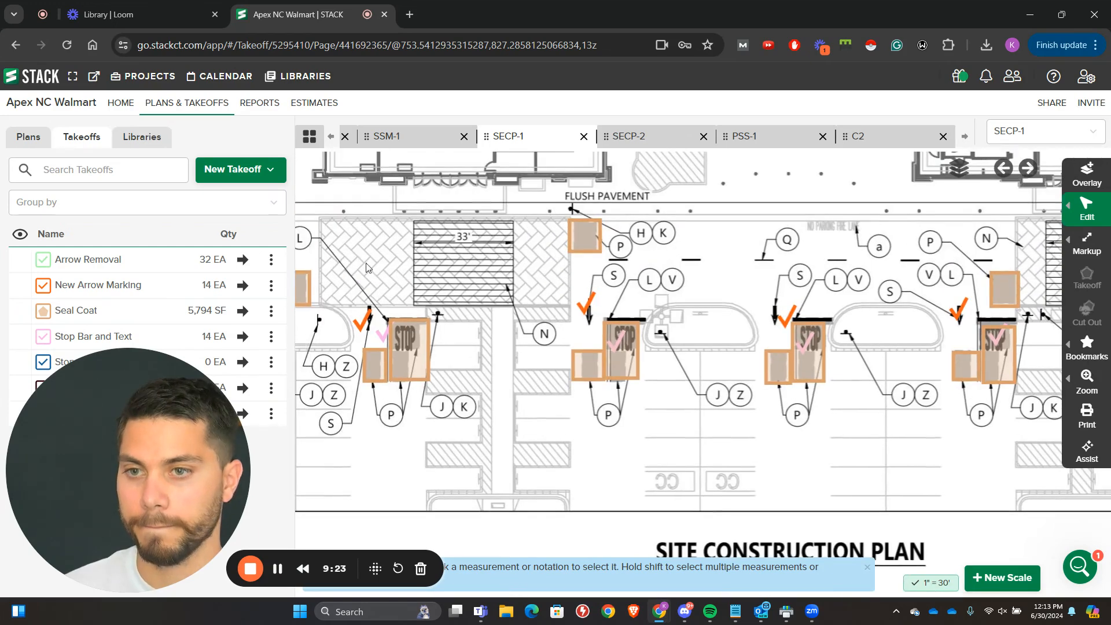
# Step: Create a Count takeoff named Crosswalk Striping and place one count mark on the 33' crosswalk
pyautogui.click(238, 169)
pyautogui.click(235, 254)
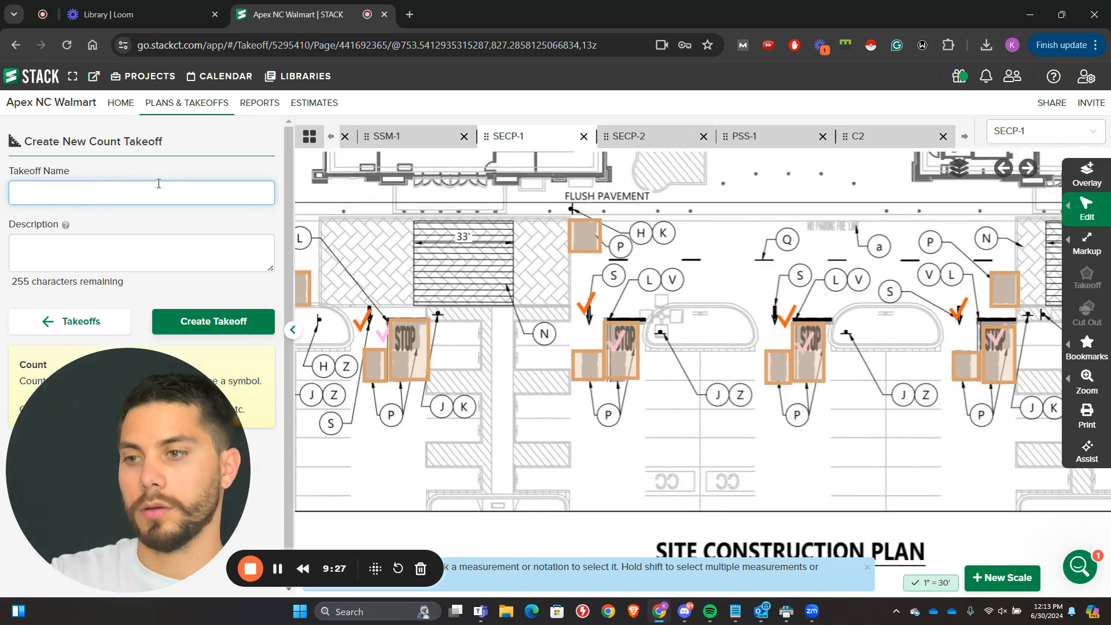
pyautogui.write('Crosswa')
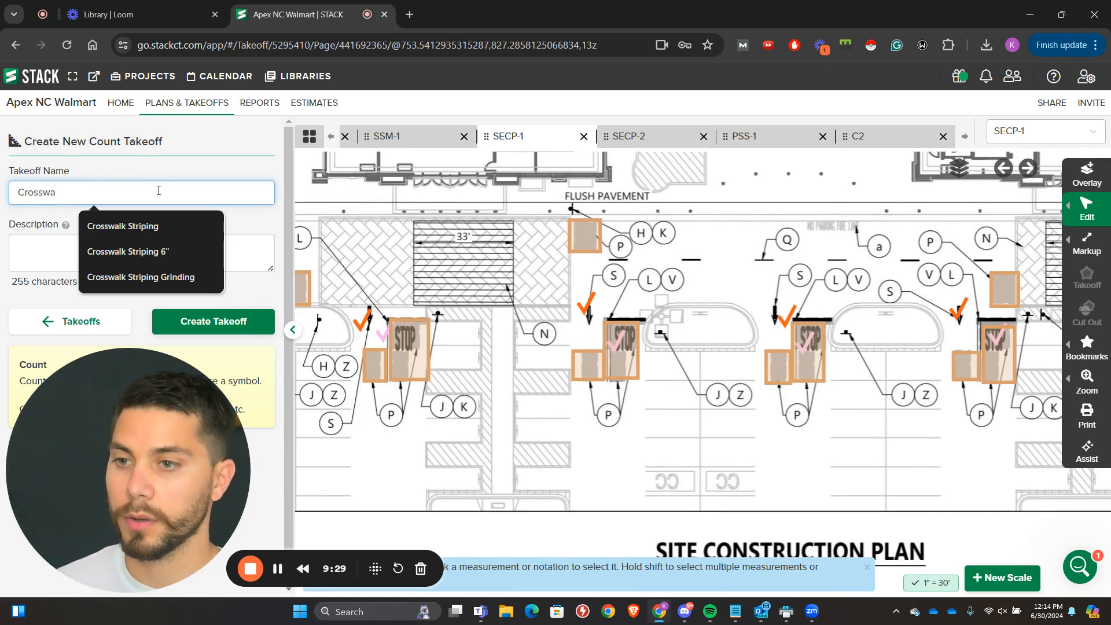
pyautogui.click(123, 225)
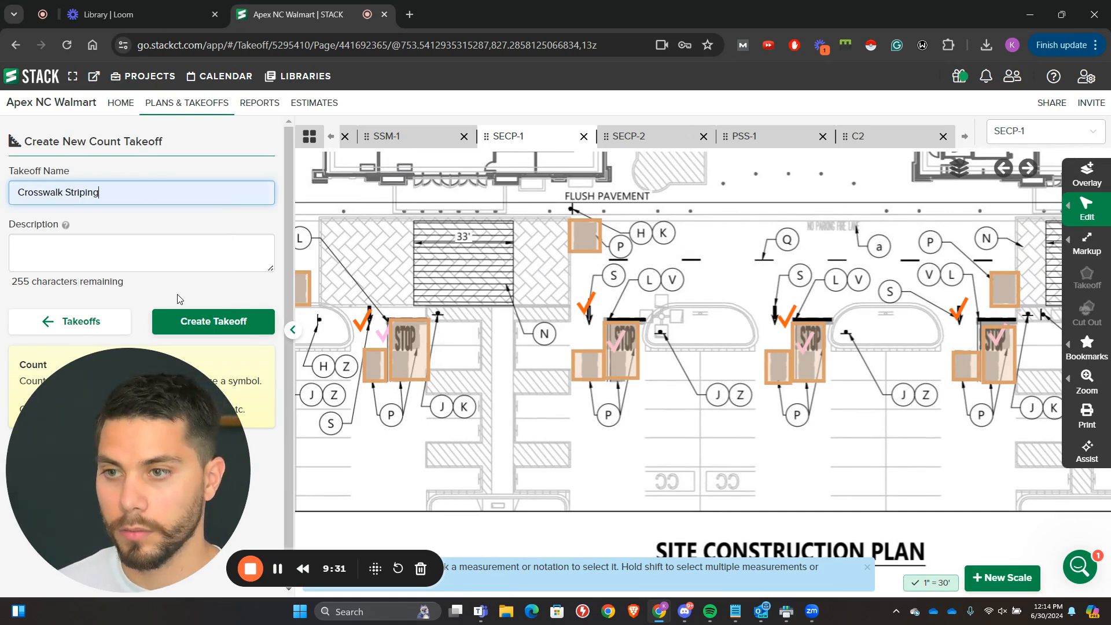
pyautogui.click(185, 323)
pyautogui.click(191, 325)
pyautogui.scroll(3, 463, 266)
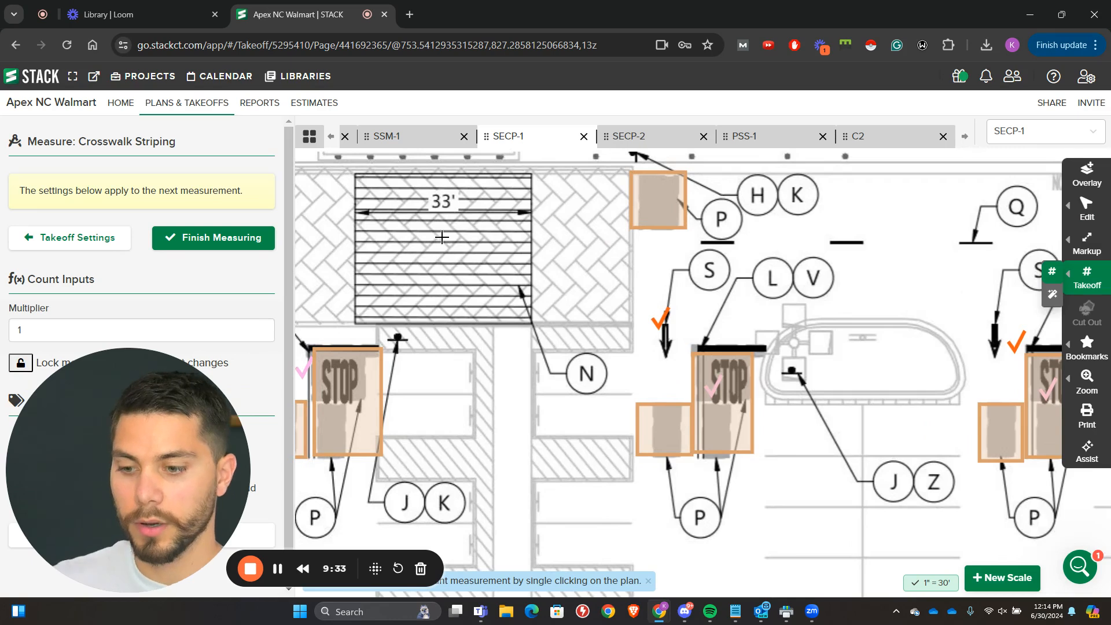
pyautogui.click(351, 175)
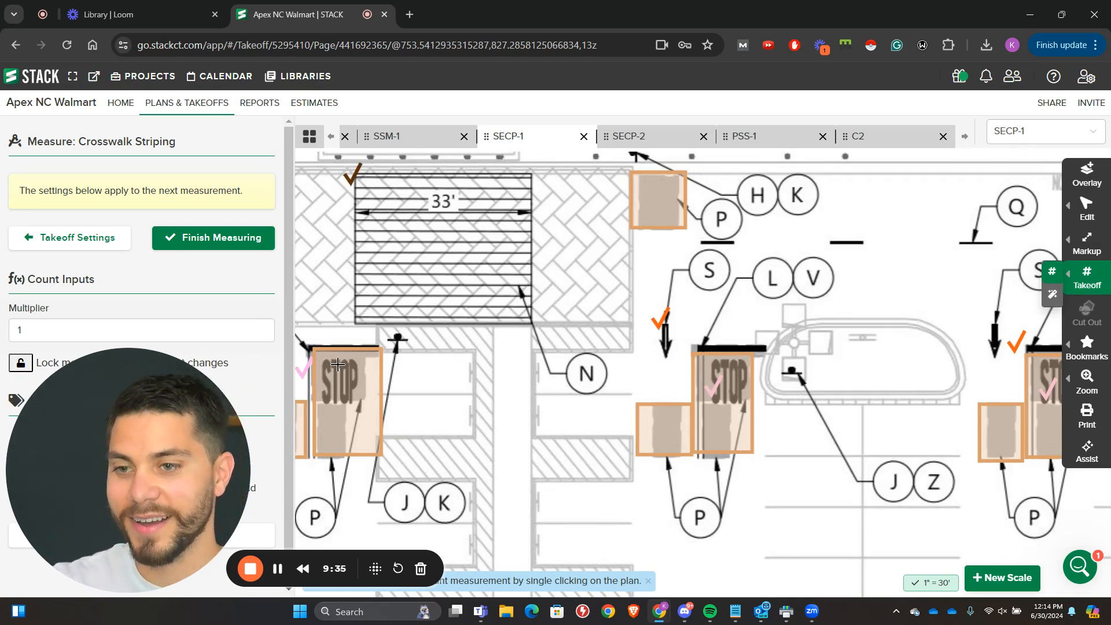
# Step: Delete the Crosswalk Striping count takeoff together with its mark
pyautogui.click(110, 238)
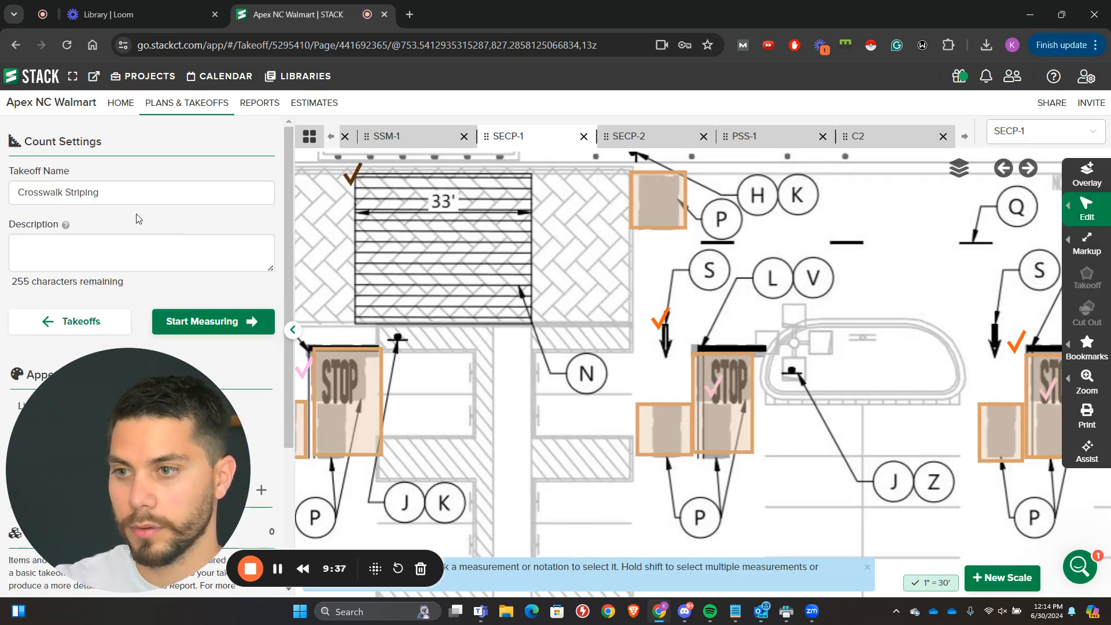
pyautogui.click(156, 318)
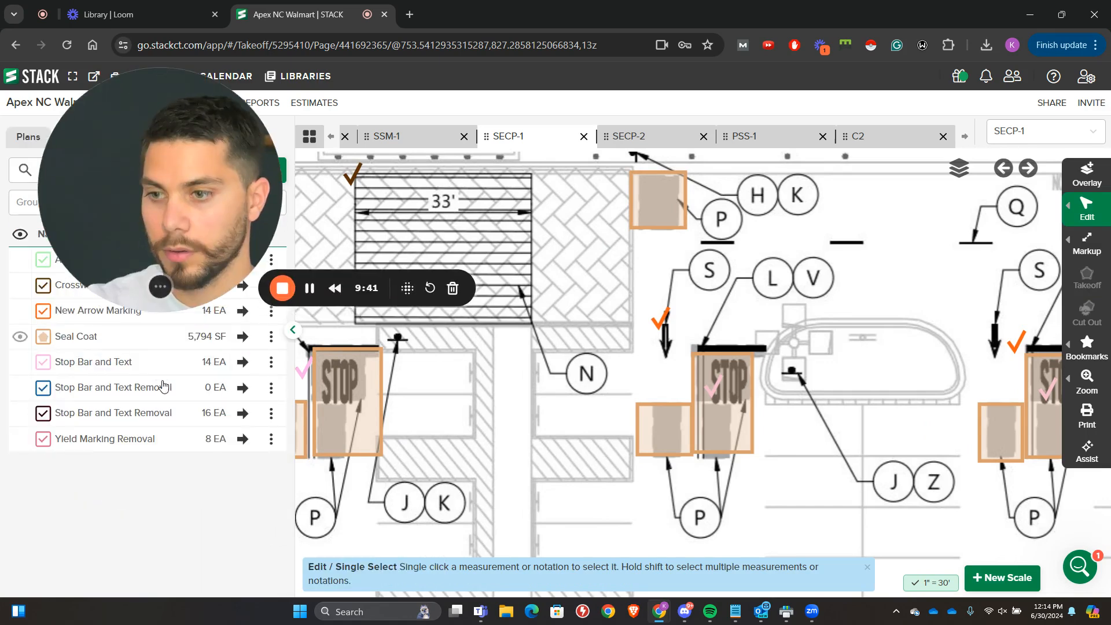
pyautogui.click(270, 286)
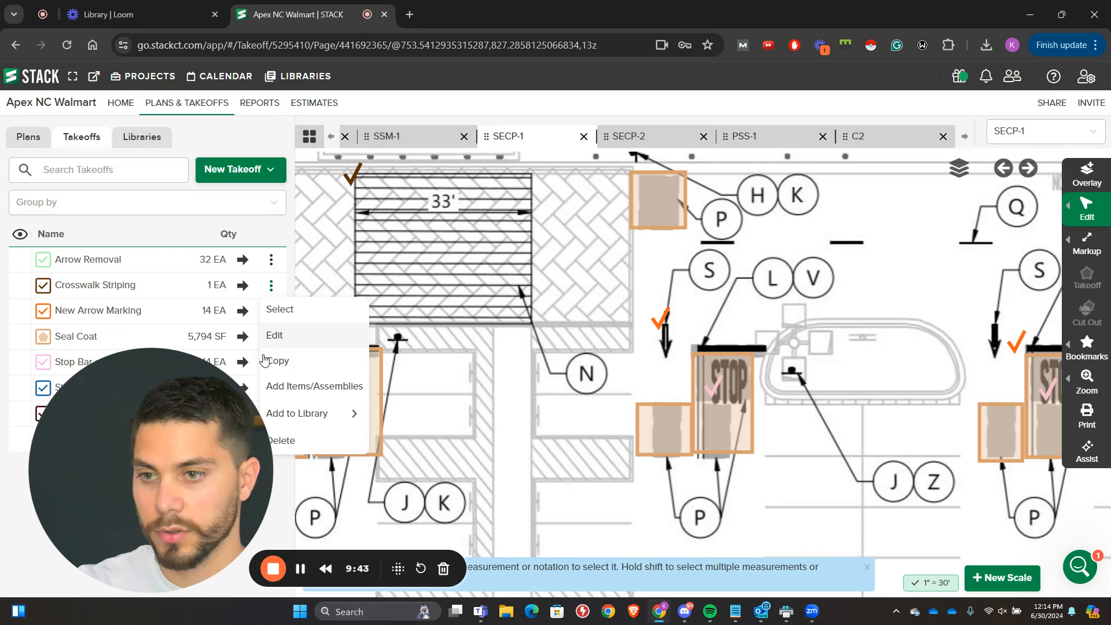
pyautogui.click(281, 440)
pyautogui.click(593, 375)
# Step: Create a Linear takeoff named Crosswalk Striping
pyautogui.click(242, 169)
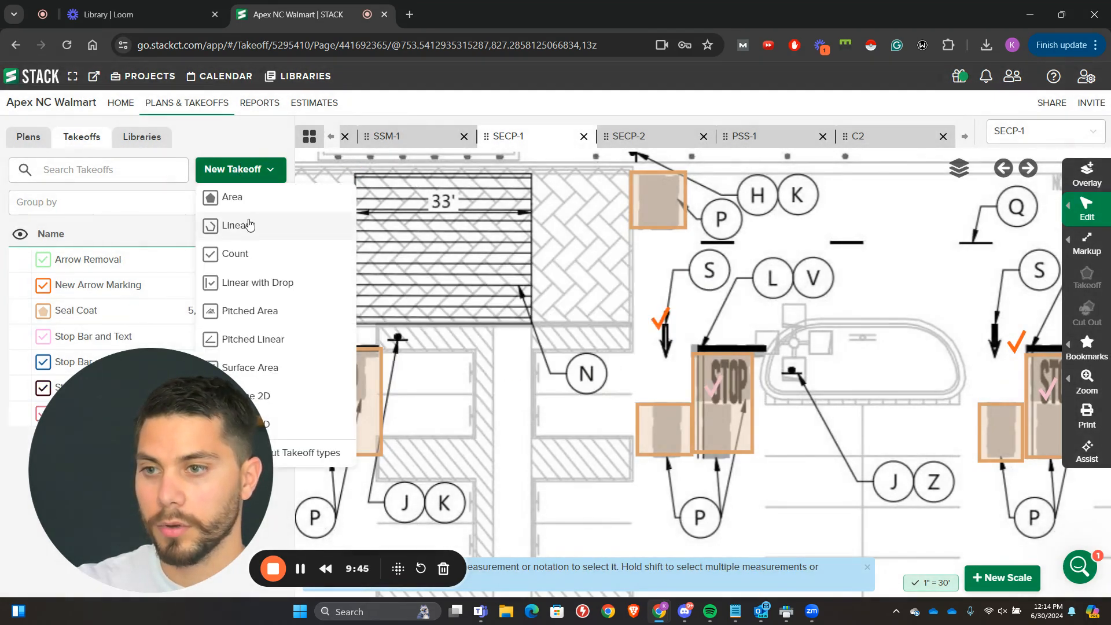
pyautogui.click(261, 229)
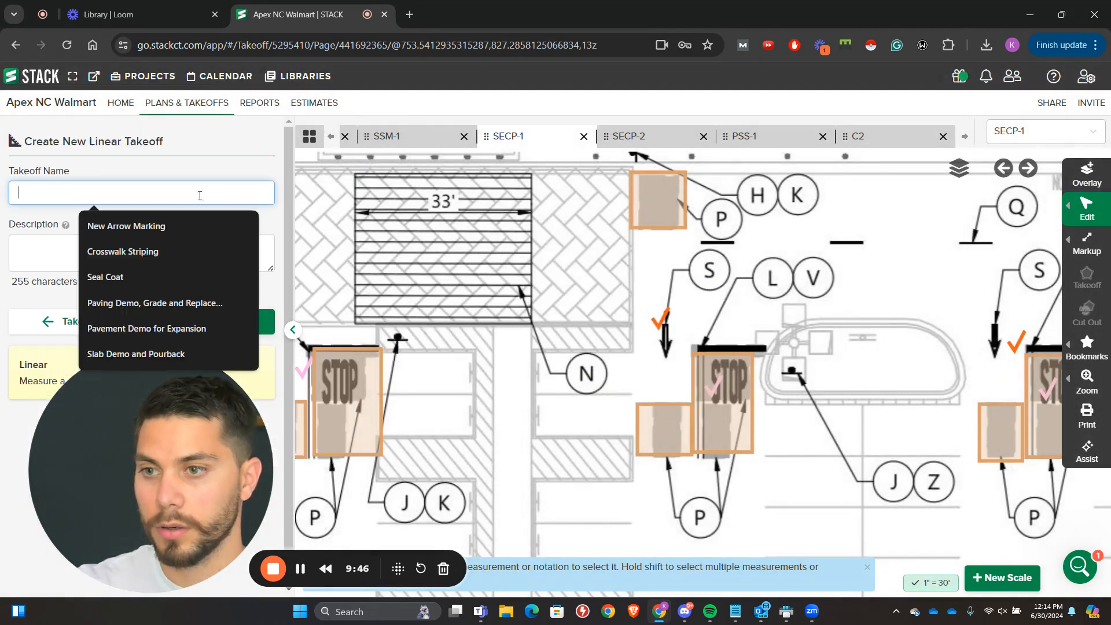
pyautogui.click(171, 251)
pyautogui.click(231, 316)
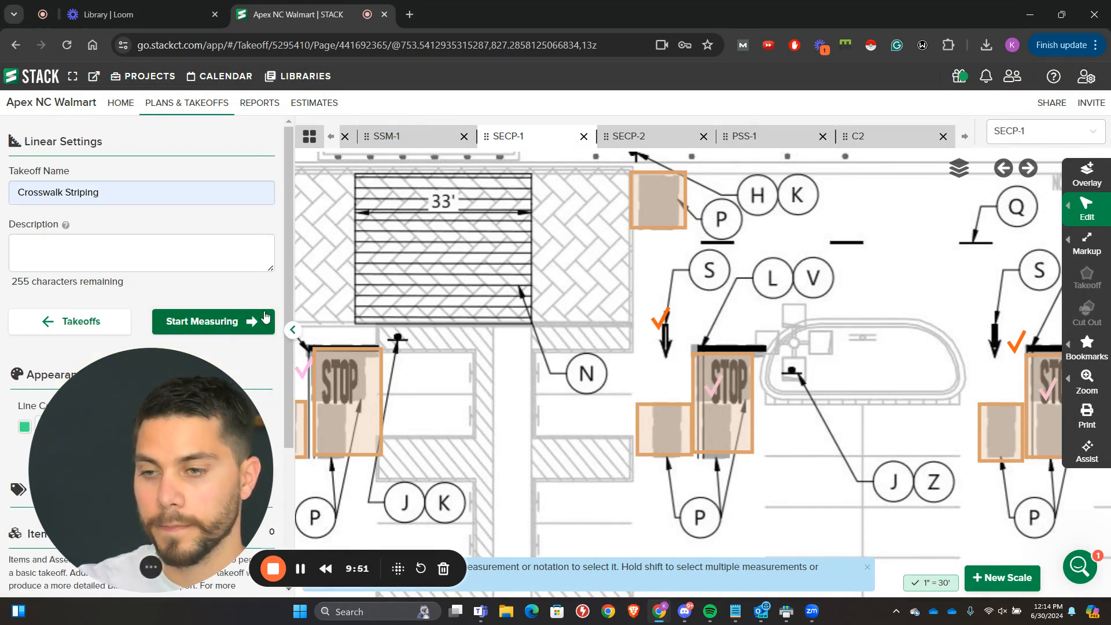
pyautogui.scroll(-3, 266, 317)
pyautogui.scroll(3, 243, 315)
# Step: Measure the full rectangular outline of the 33' crosswalk as Crosswalk Striping
pyautogui.click(217, 320)
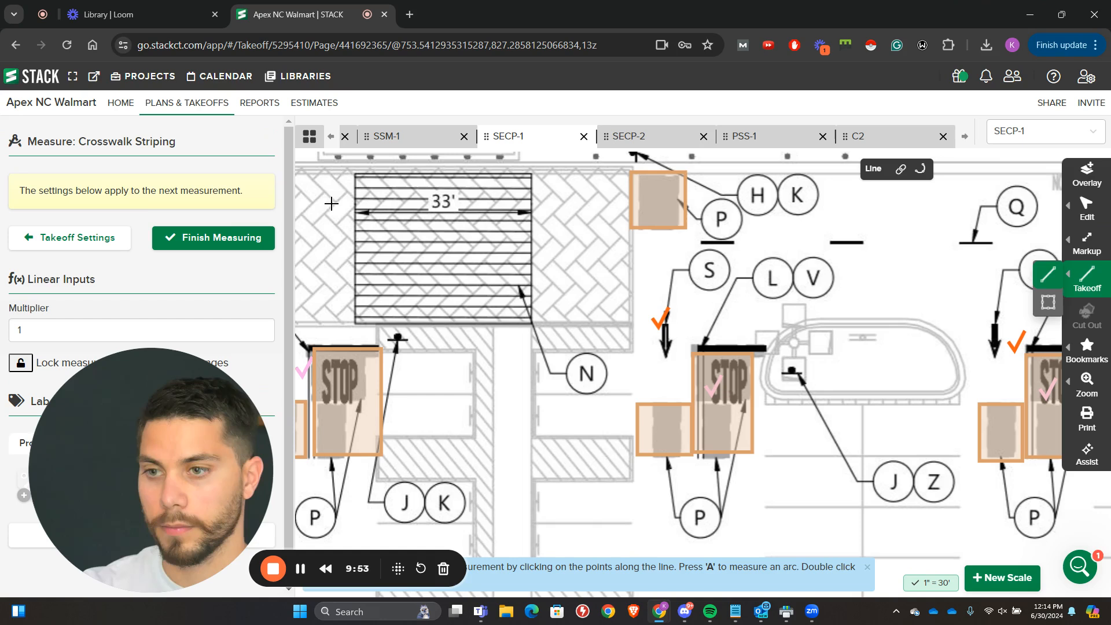
pyautogui.click(354, 173)
pyautogui.click(353, 323)
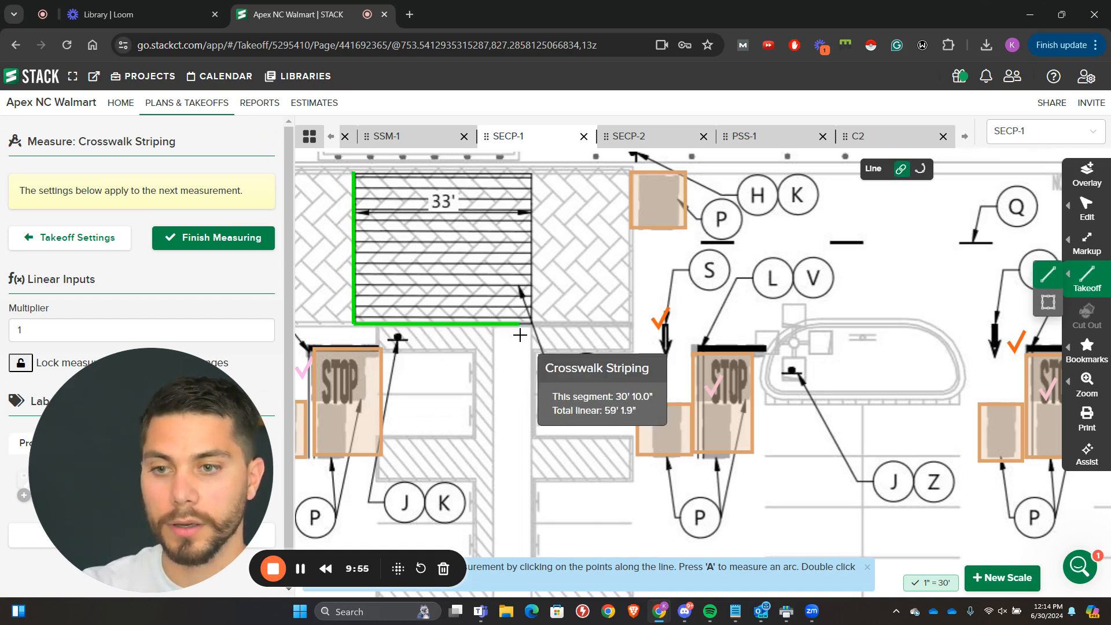
pyautogui.click(530, 322)
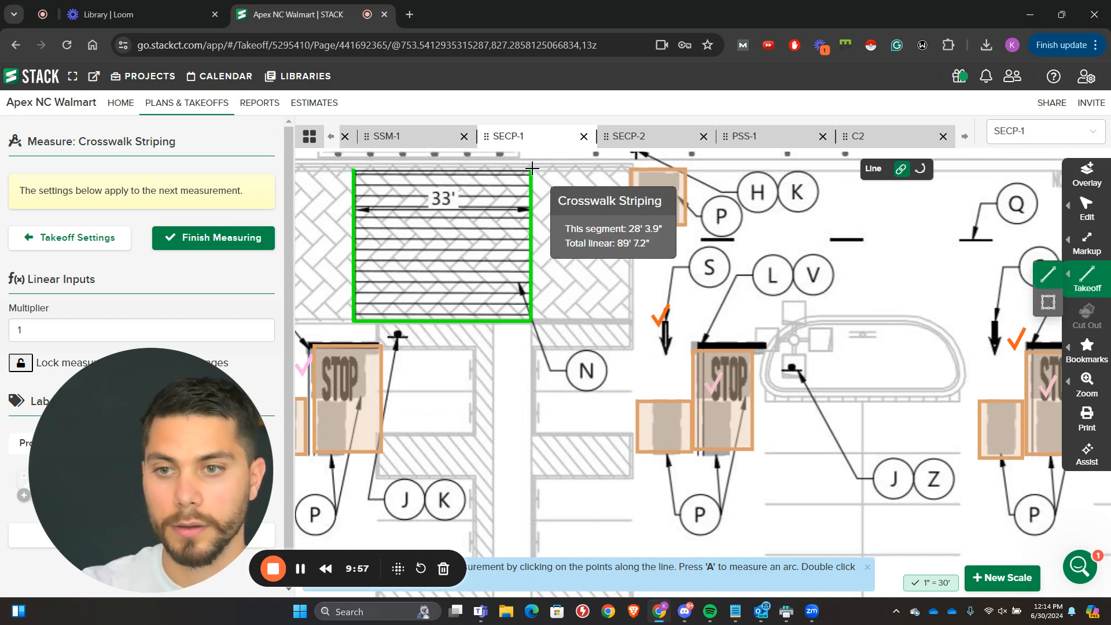
pyautogui.click(531, 169)
pyautogui.doubleClick(357, 180)
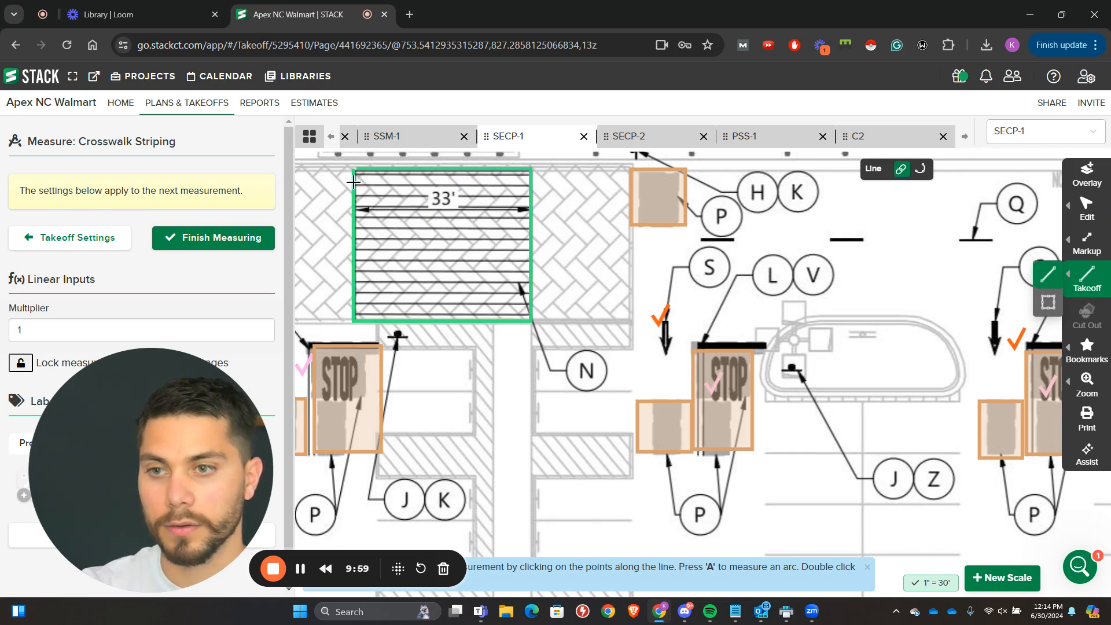
# Step: Measure three horizontal stripes across the upper part of the 33' crosswalk, from edge to edge
pyautogui.click(353, 183)
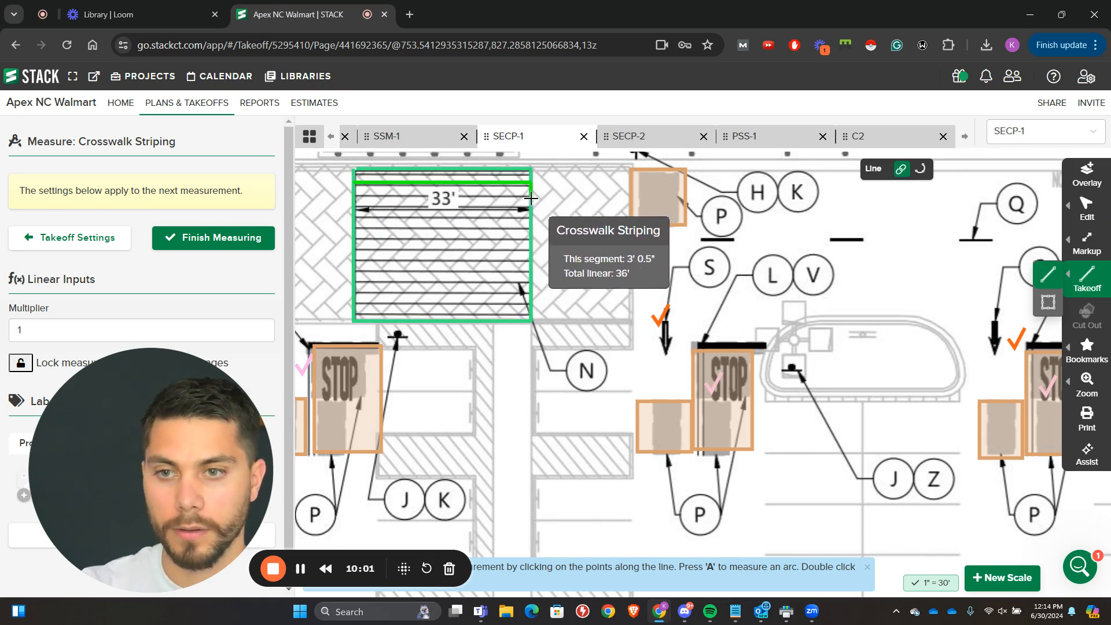
pyautogui.press('Escape')
pyautogui.click(353, 192)
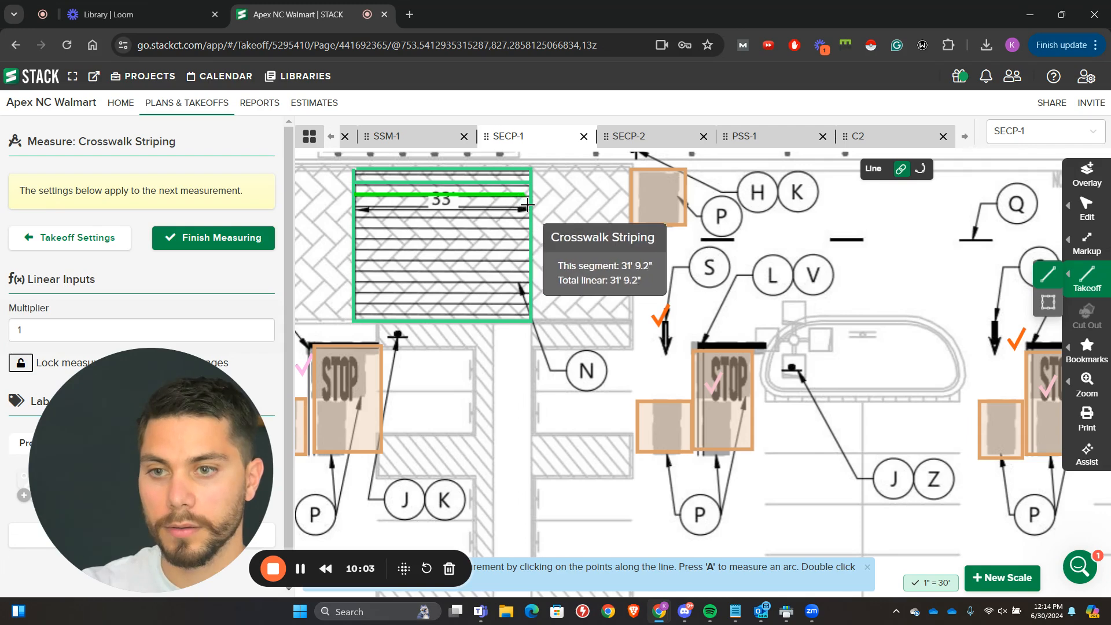
pyautogui.doubleClick(526, 205)
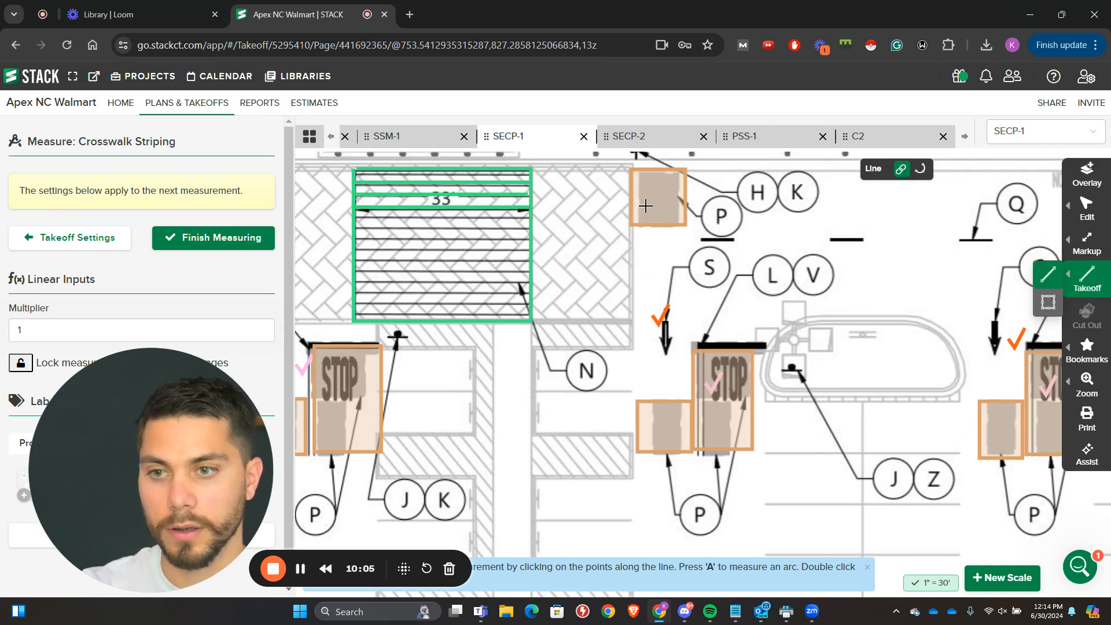
# Step: Copy the three measured stripes and paste them repeatedly down the rest of the 33' crosswalk
pyautogui.moveTo(1106, 216)
pyautogui.click(1017, 225)
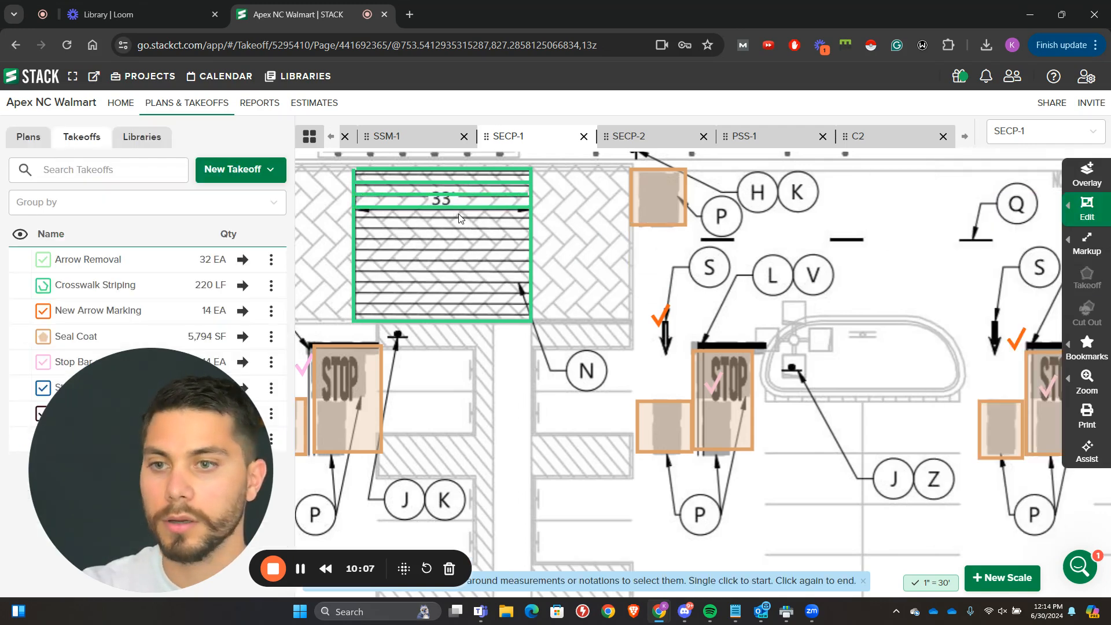
pyautogui.click(435, 192)
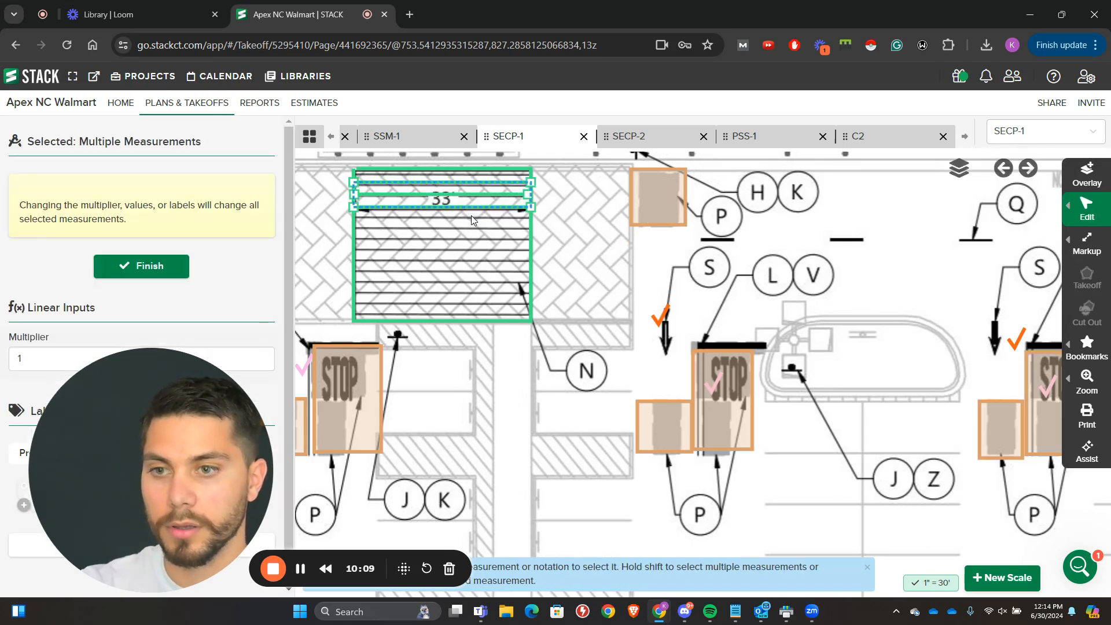
pyautogui.moveTo(490, 224); pyautogui.dragTo(452, 257)
pyautogui.hotkey('ctrl', 'v')
pyautogui.click(395, 251)
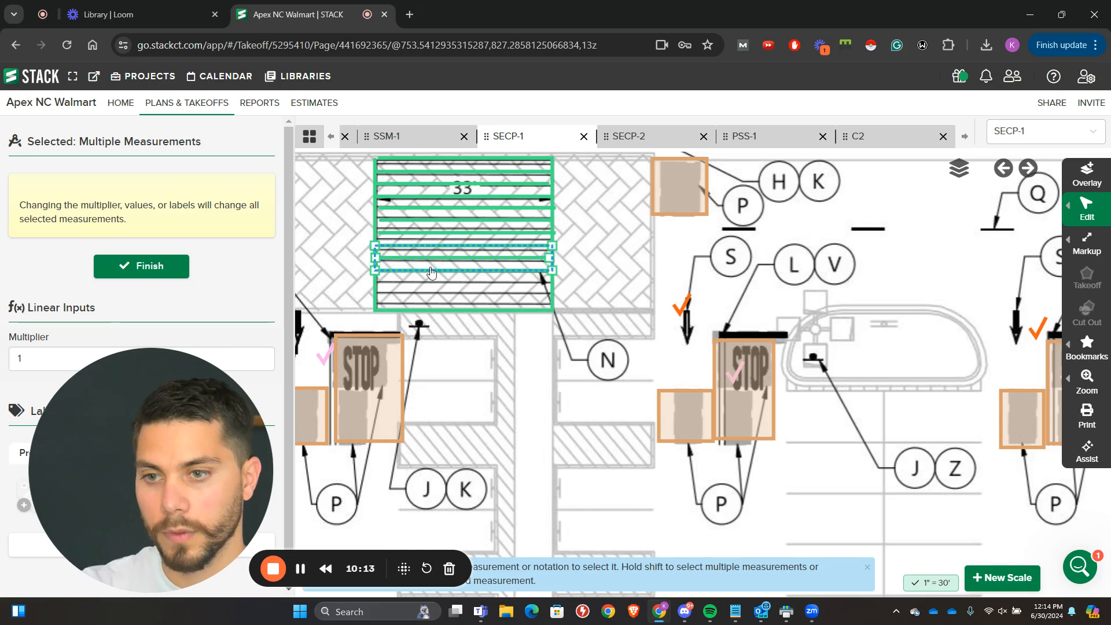
pyautogui.moveTo(453, 275); pyautogui.dragTo(423, 294)
pyautogui.click(677, 259)
# Step: Copy all striping measurements of the 33' crosswalk and place the duplicate over the 27' crosswalk
pyautogui.scroll(-4, 677, 259)
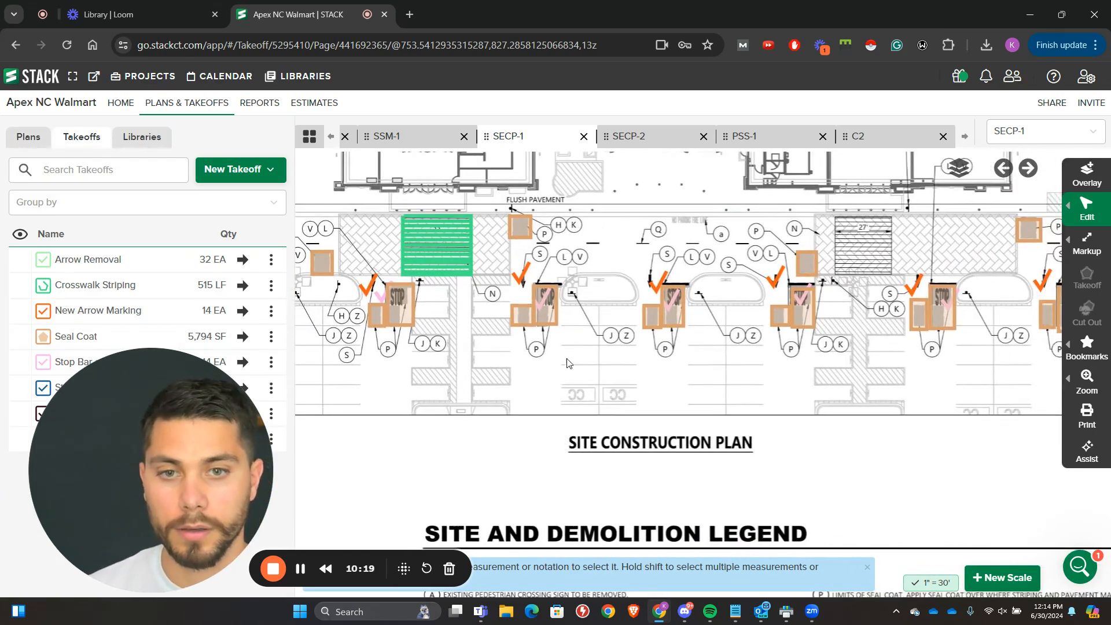
pyautogui.click(1085, 203)
pyautogui.click(1000, 232)
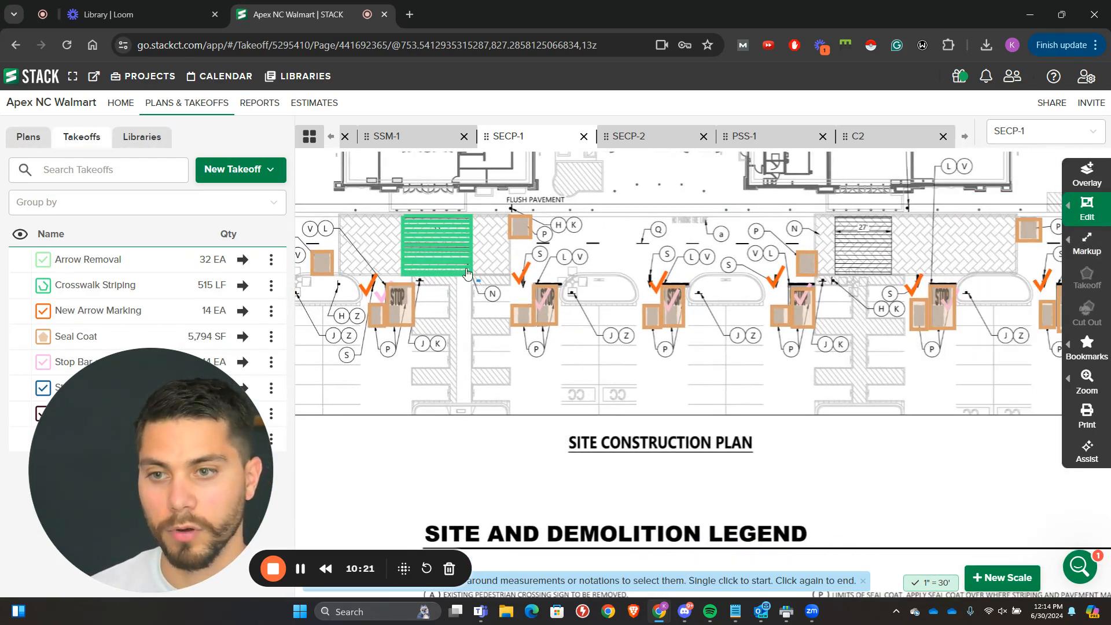
pyautogui.moveTo(390, 220); pyautogui.dragTo(387, 212)
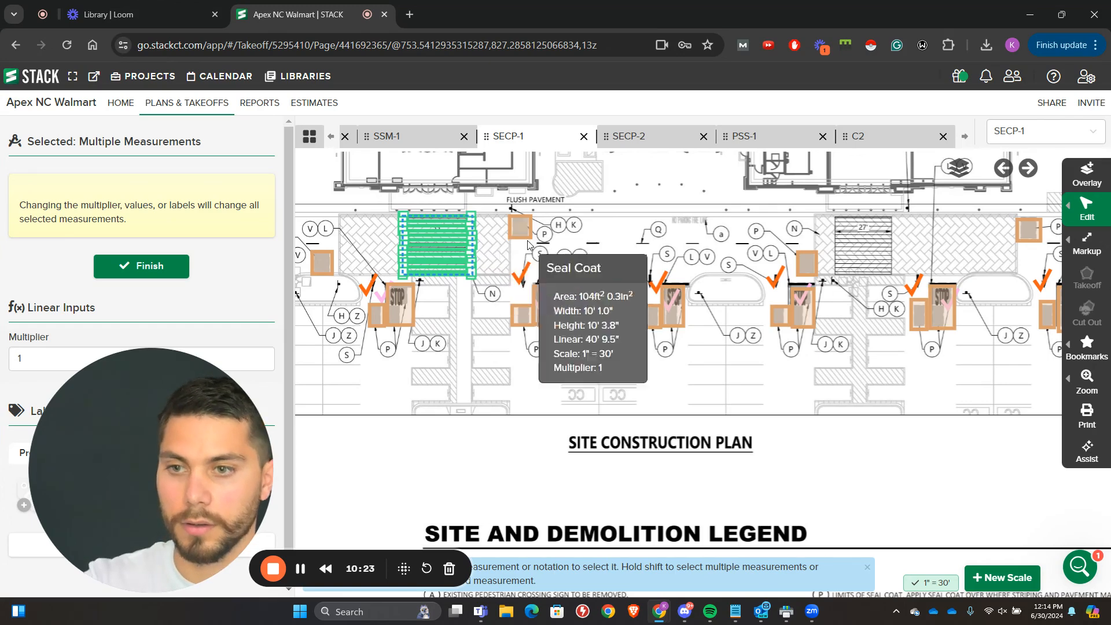
pyautogui.hotkey('ctrl', 'v')
pyautogui.moveTo(555, 278); pyautogui.dragTo(861, 254)
pyautogui.click(862, 254)
pyautogui.click(622, 239)
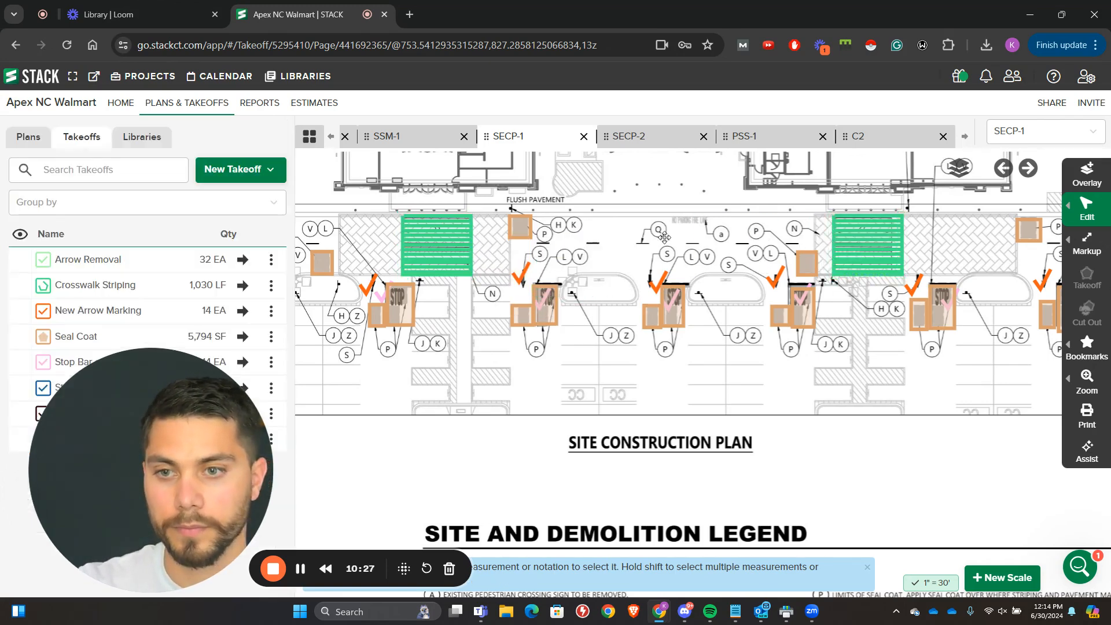
# Step: Measure the outline of the narrow 7.3' crosswalk above the OGP area as Crosswalk Striping, following the curved lower end with an arc
pyautogui.moveTo(364, 247); pyautogui.dragTo(705, 285)
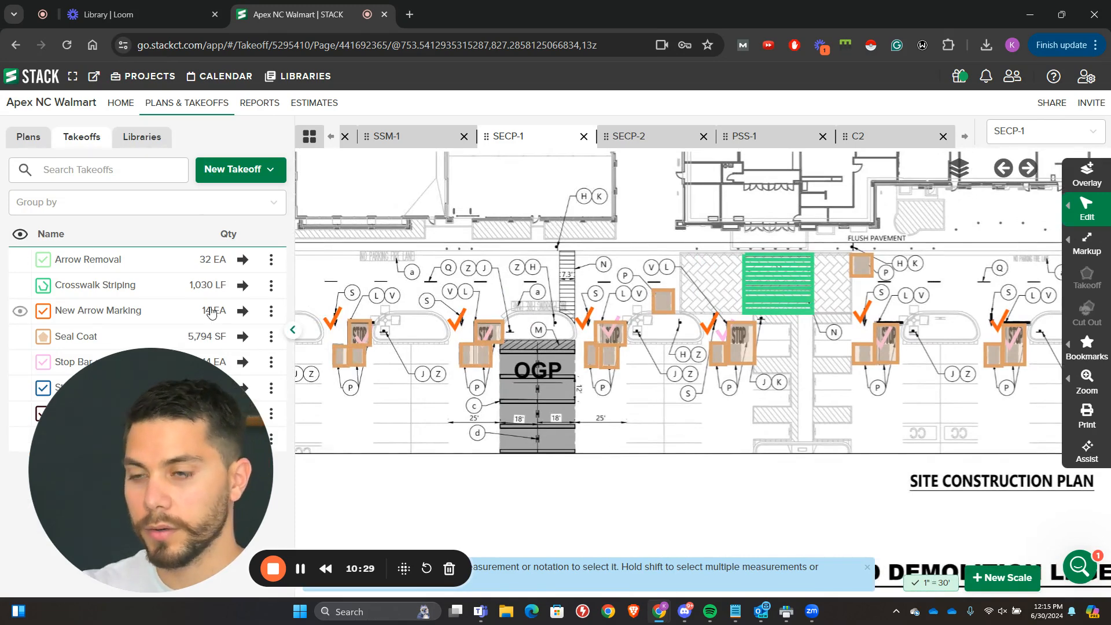
pyautogui.click(242, 286)
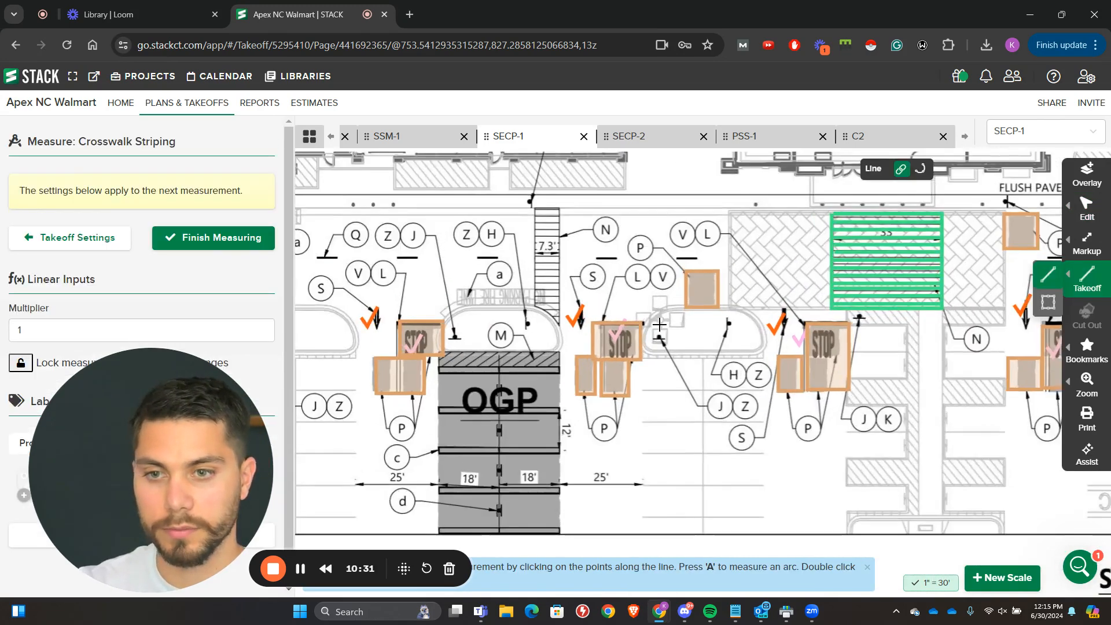
pyautogui.scroll(3, 543, 328)
pyautogui.click(539, 328)
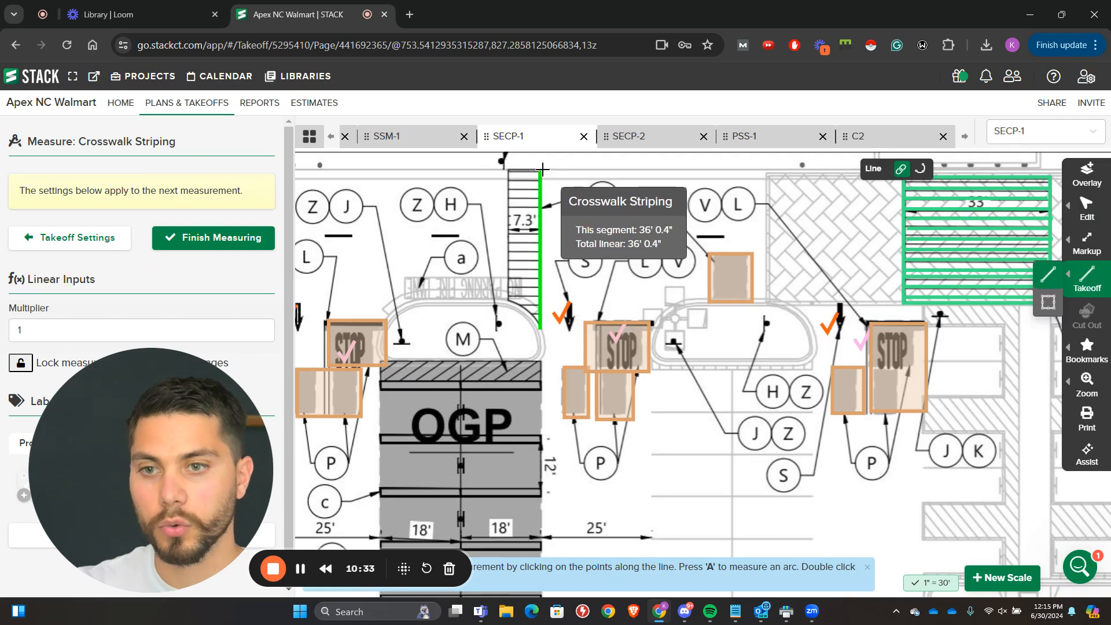
pyautogui.click(539, 170)
pyautogui.click(504, 170)
pyautogui.click(505, 299)
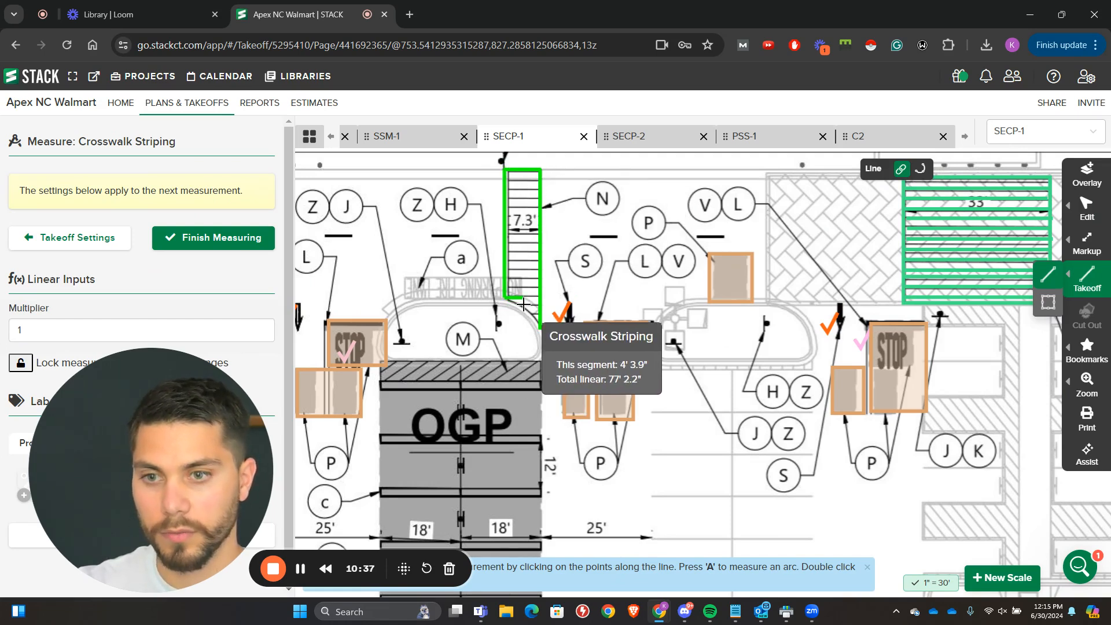
pyautogui.click(526, 299)
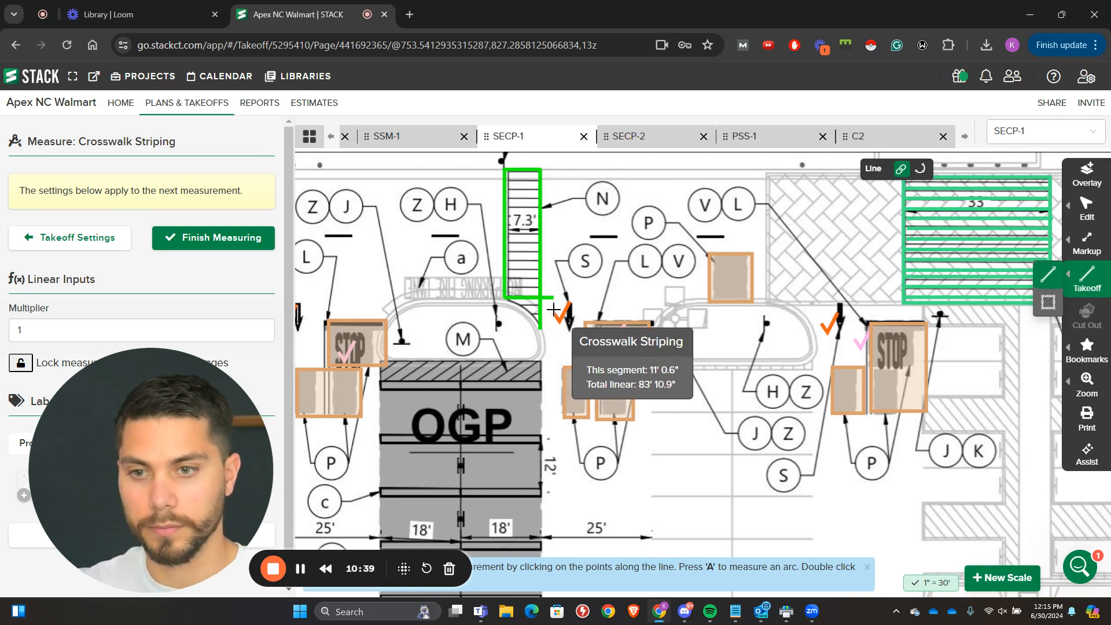
pyautogui.press('a')
pyautogui.click(524, 307)
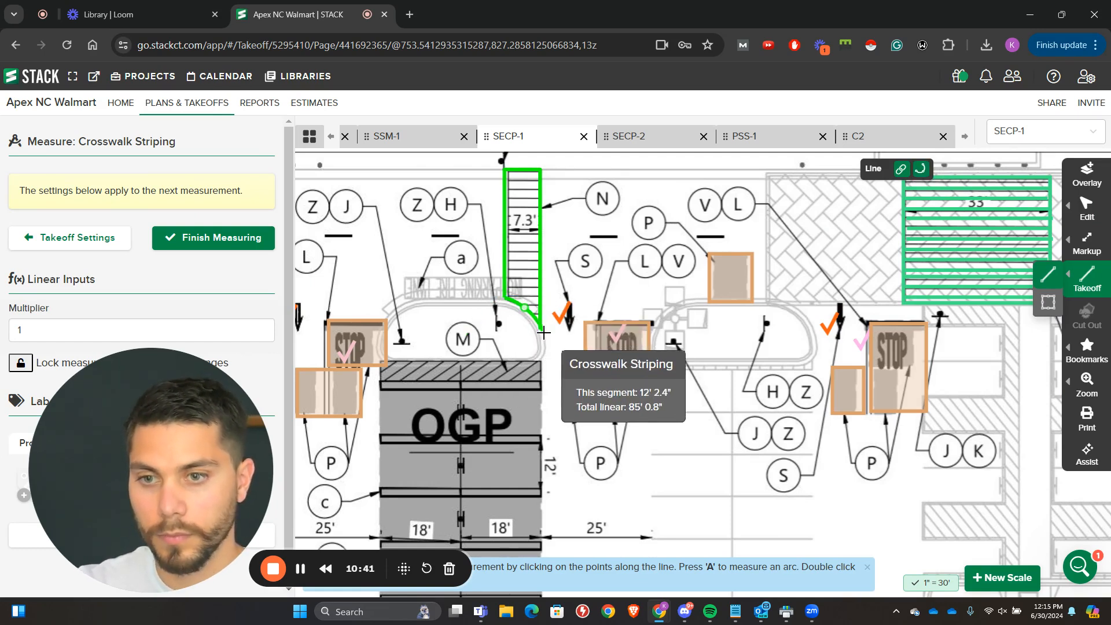
pyautogui.doubleClick(543, 331)
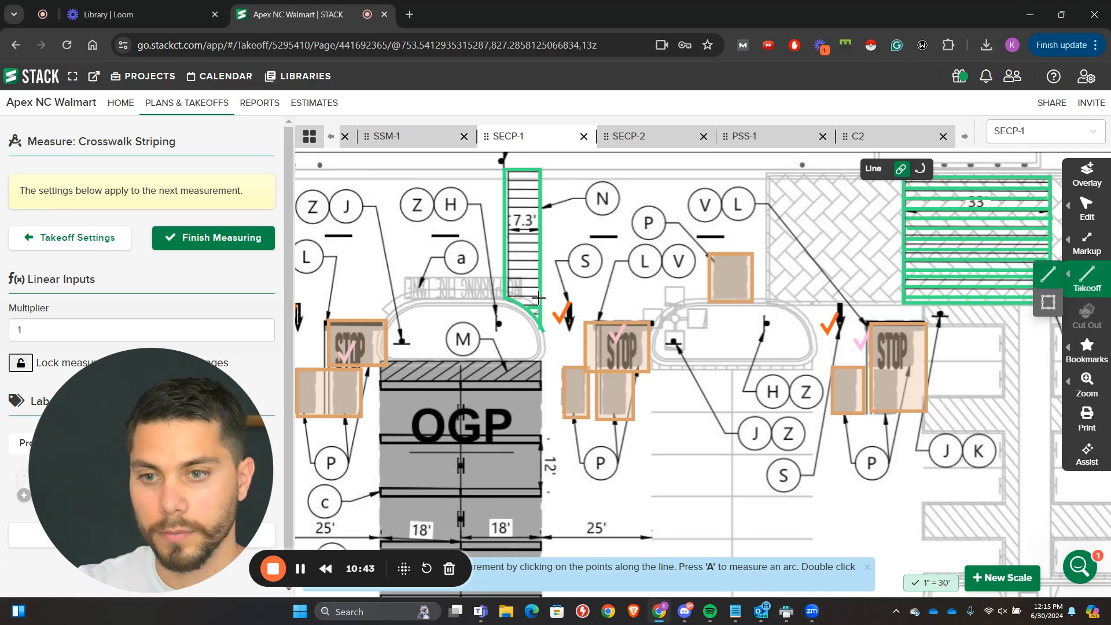
# Step: Measure individual horizontal stripes from edge to edge near the lower end of the 7.3' crosswalk
pyautogui.click(537, 298)
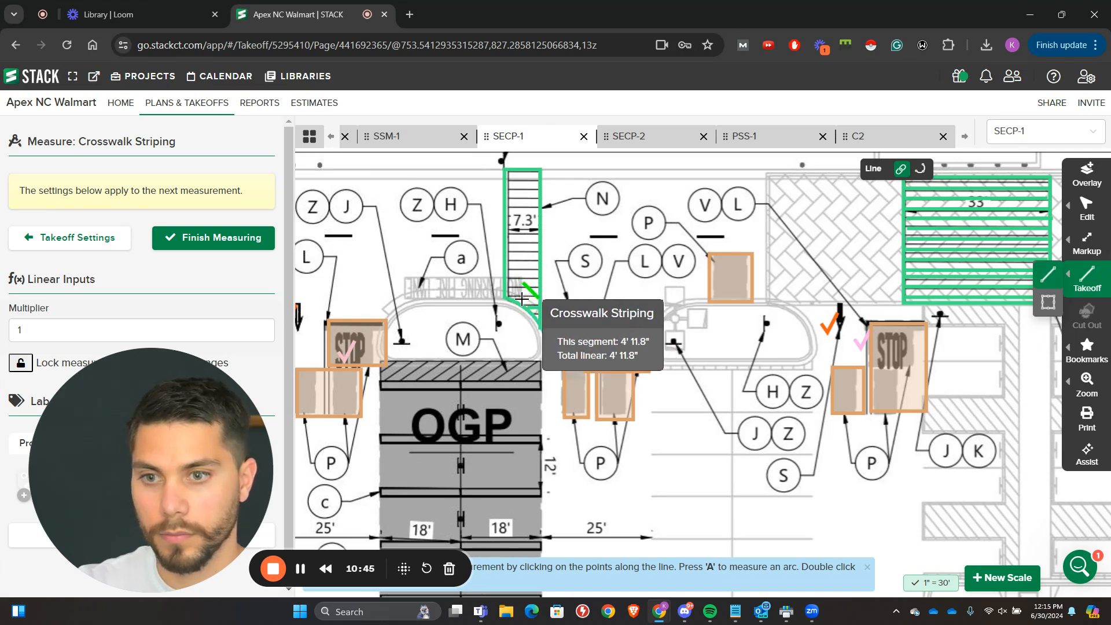
pyautogui.doubleClick(505, 298)
pyautogui.click(506, 288)
pyautogui.click(538, 288)
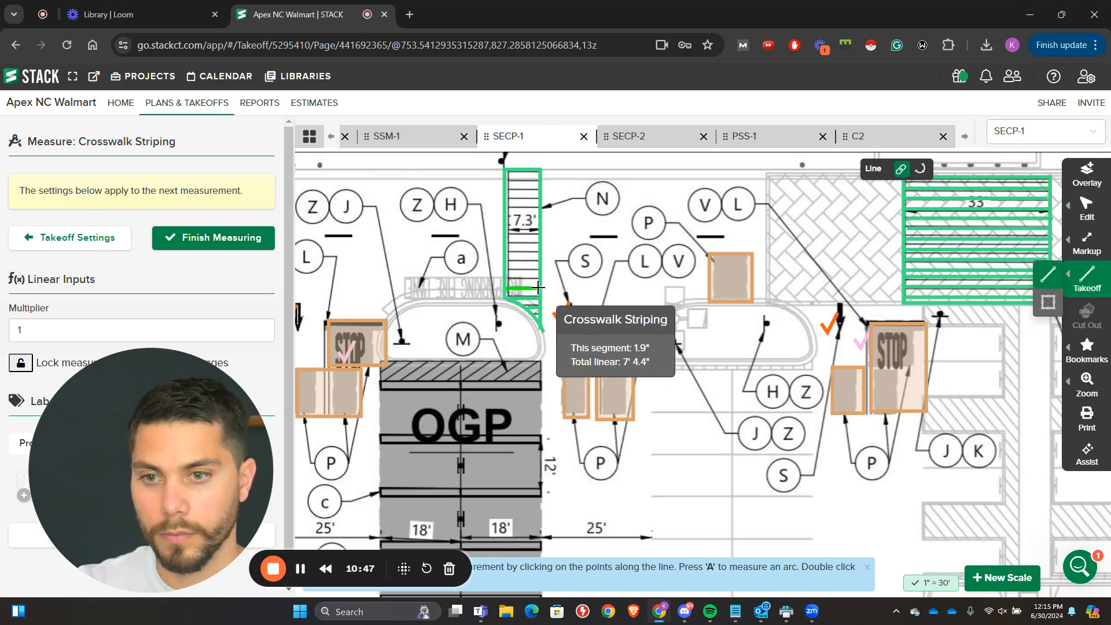
pyautogui.moveTo(1106, 214)
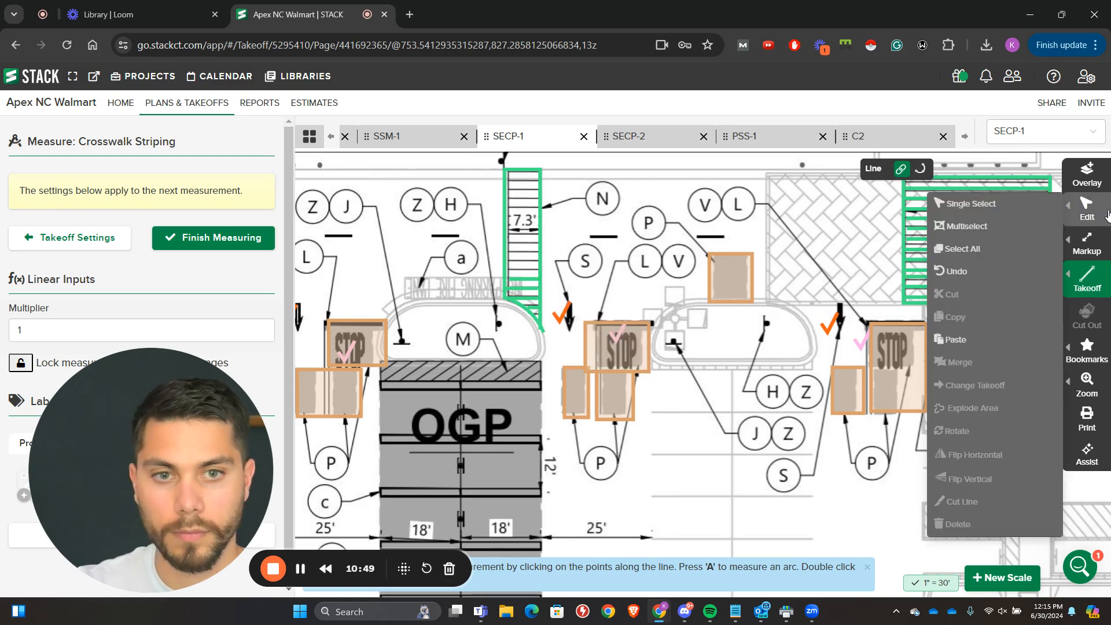
pyautogui.click(1033, 226)
pyautogui.click(535, 284)
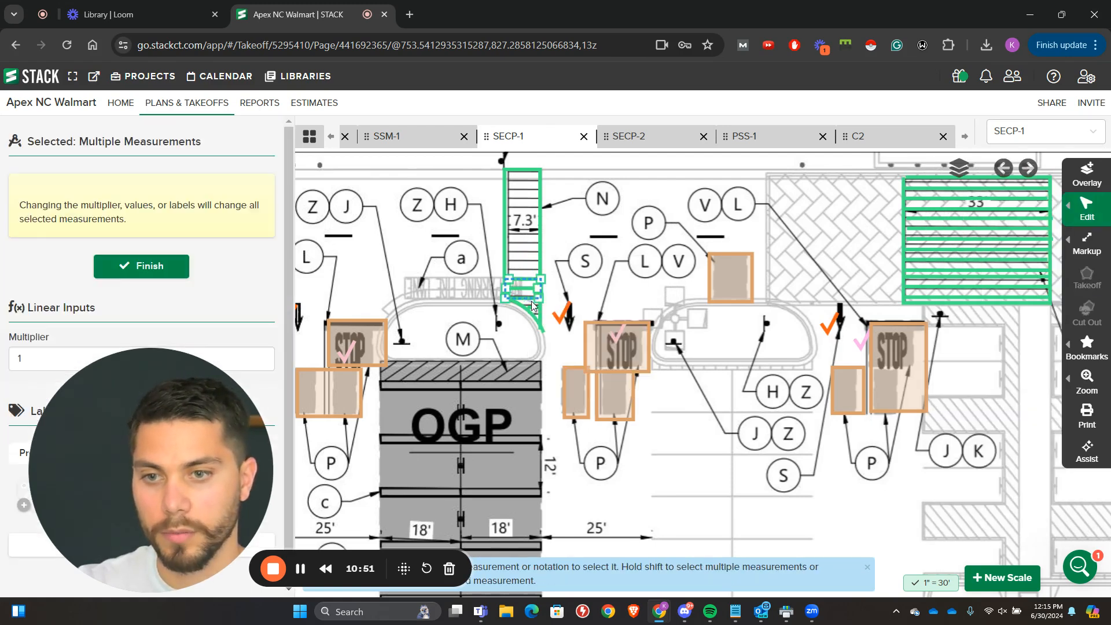
pyautogui.hotkey('ctrl', 'v')
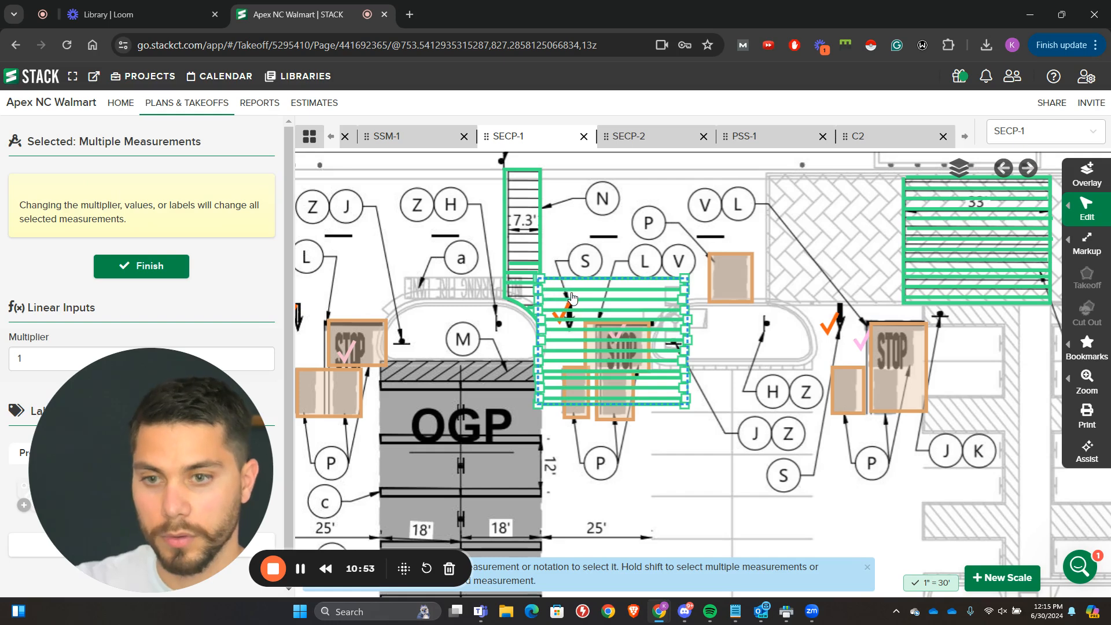
pyautogui.hotkey('ctrl', 'z')
# Step: Copy the measured stripes of the 7.3' crosswalk and paste them repeatedly to fill its remaining length
pyautogui.moveTo(1077, 216)
pyautogui.click(1021, 230)
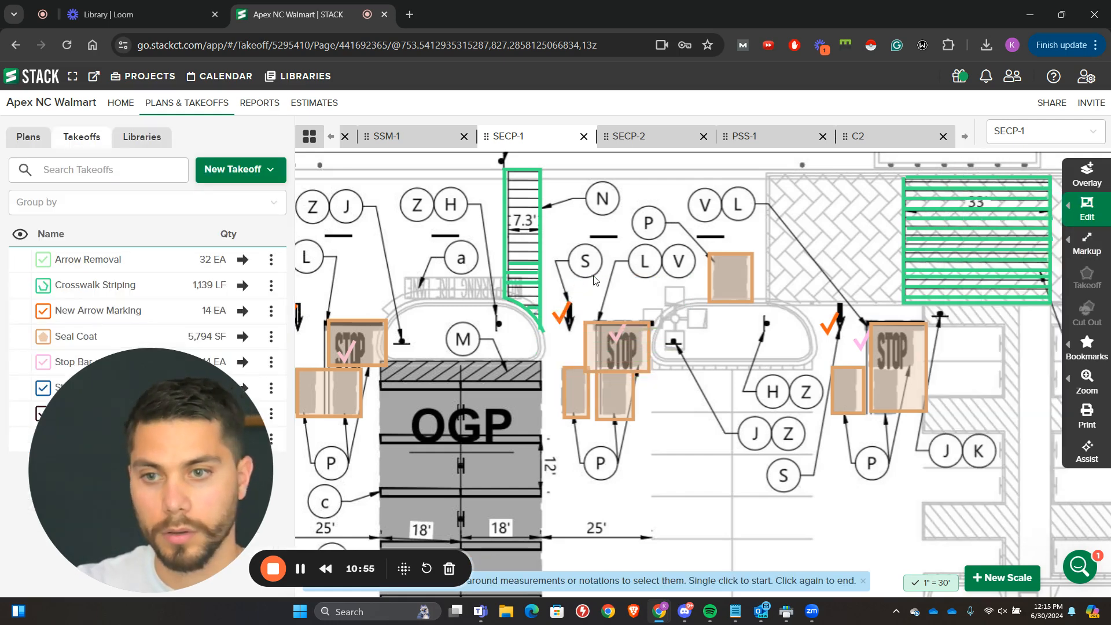
pyautogui.click(523, 258)
pyautogui.hotkey('ctrl', 'c')
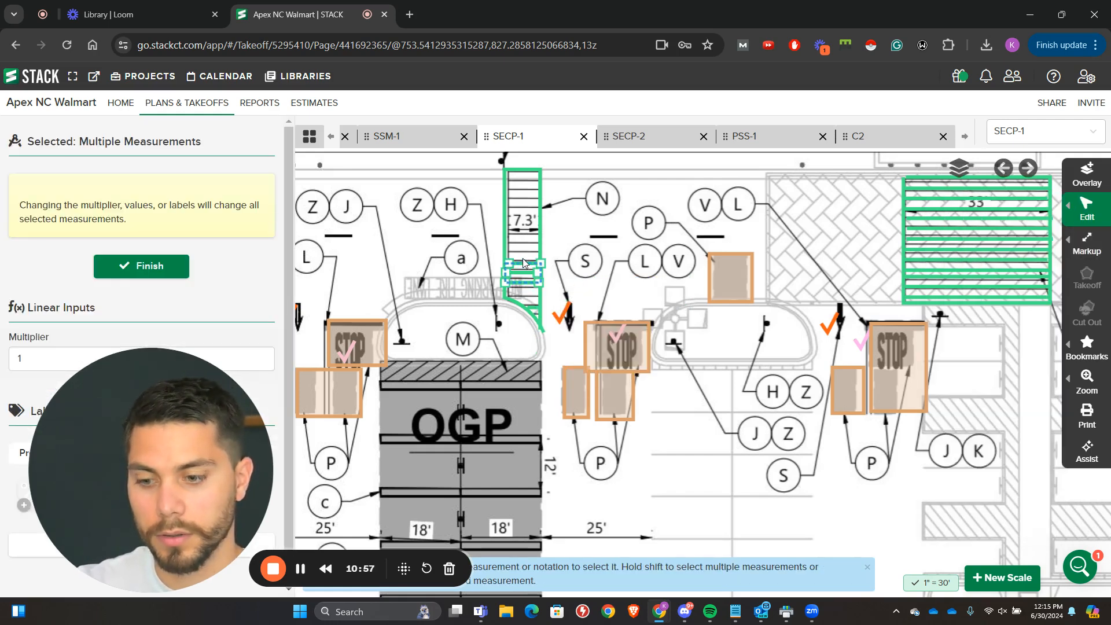
pyautogui.hotkey('ctrl', 'v')
pyautogui.moveTo(564, 277); pyautogui.dragTo(538, 251)
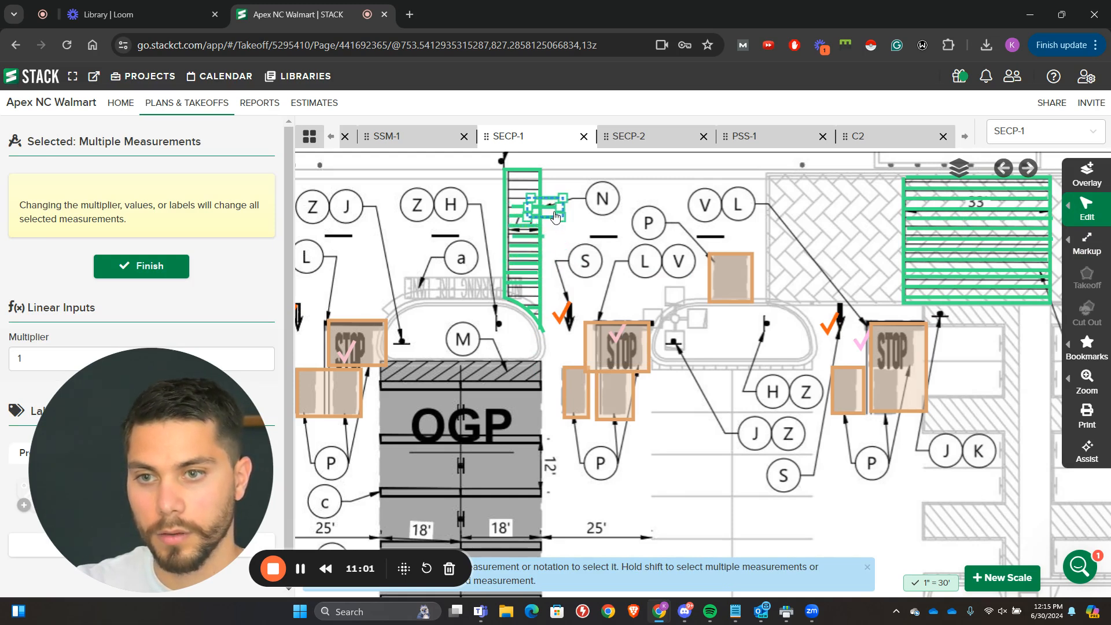
pyautogui.moveTo(534, 193); pyautogui.dragTo(535, 192)
pyautogui.hotkey('ctrl', 'v')
pyautogui.moveTo(565, 252); pyautogui.dragTo(532, 284)
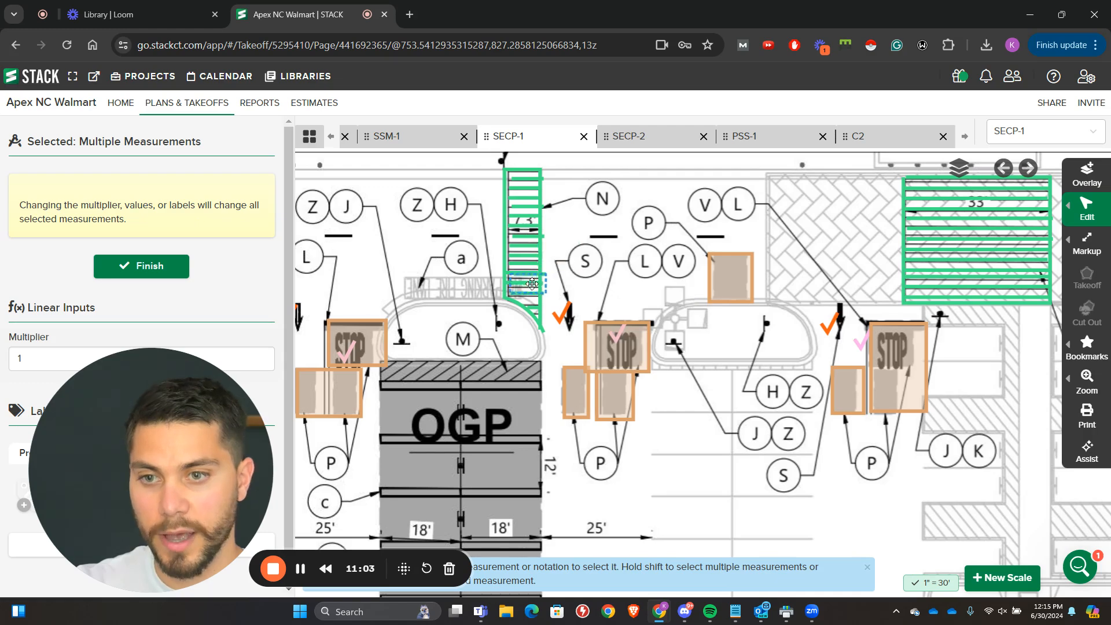
pyautogui.click(591, 222)
# Step: Measure the outline of the shorter horizontal crosswalk near the building's right corner as Crosswalk Striping, using arcs along its flared ends
pyautogui.scroll(-3, 591, 222)
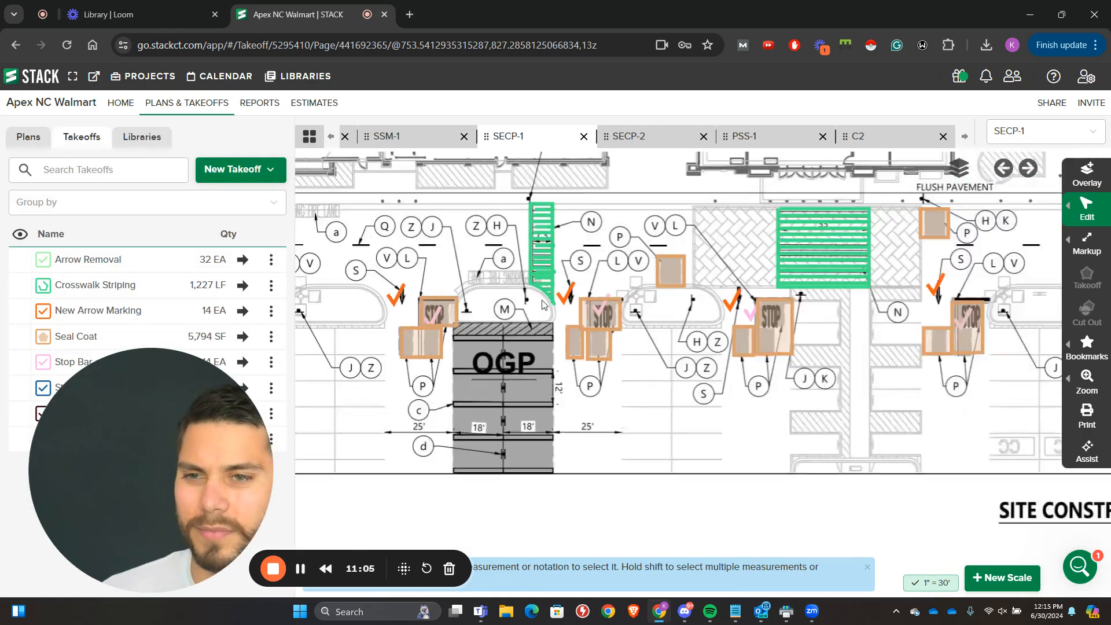
pyautogui.scroll(-2, 655, 281)
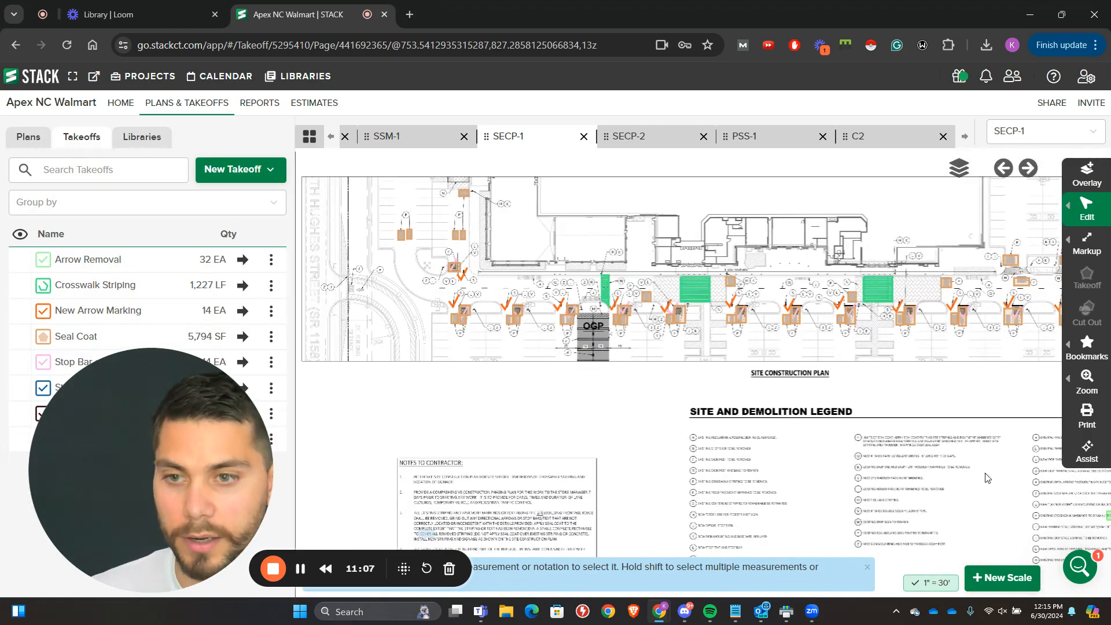
pyautogui.scroll(5, 850, 261)
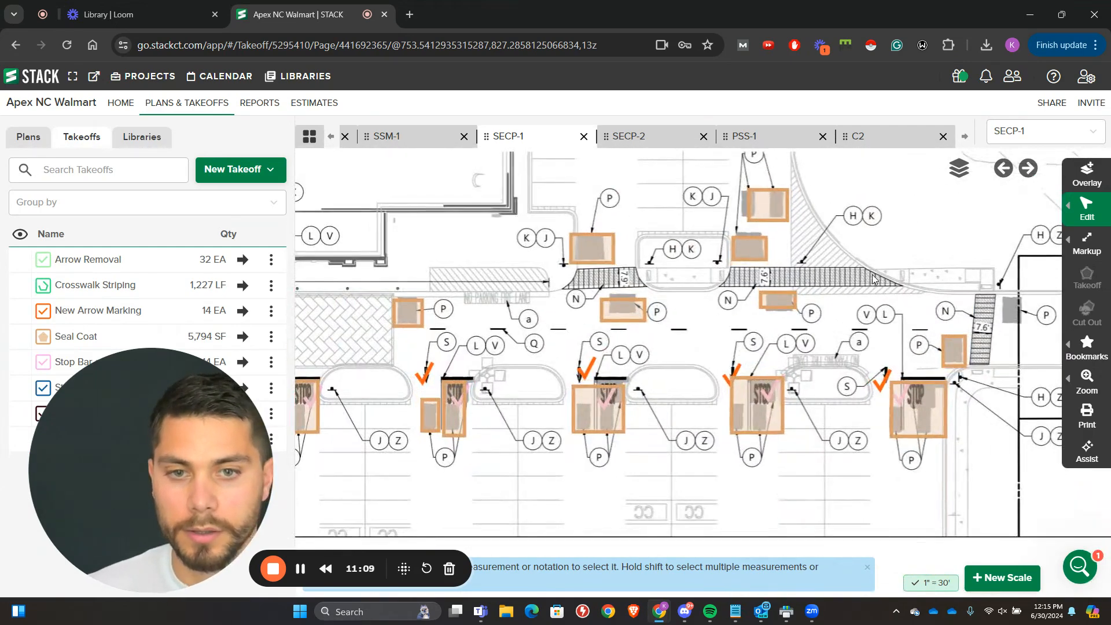
pyautogui.moveTo(874, 279); pyautogui.dragTo(717, 256)
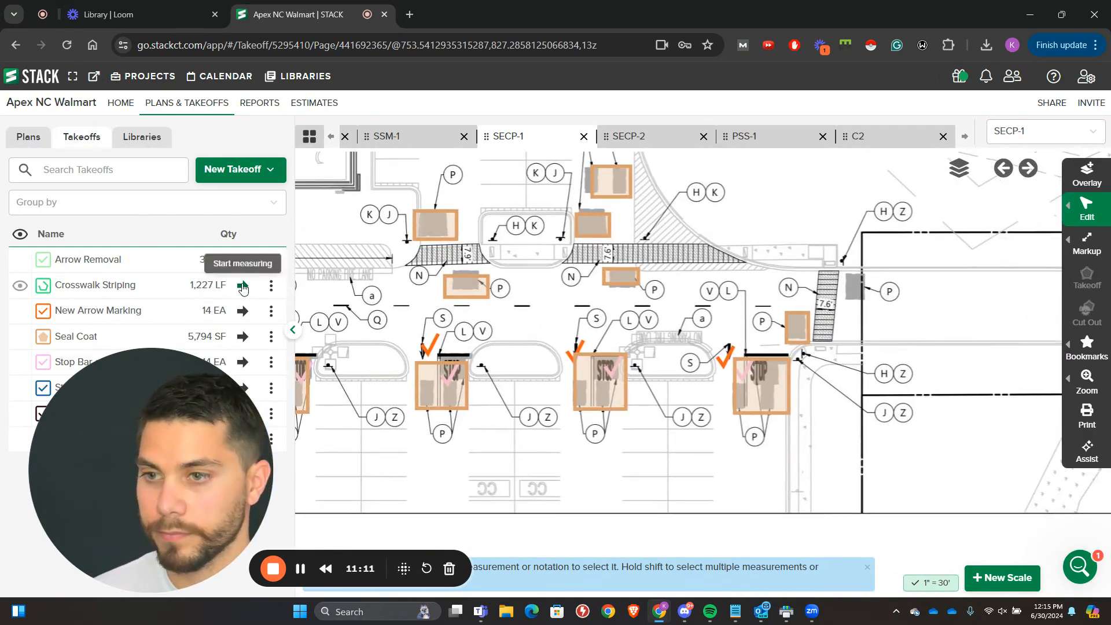
pyautogui.click(242, 288)
pyautogui.scroll(2, 452, 264)
pyautogui.click(357, 266)
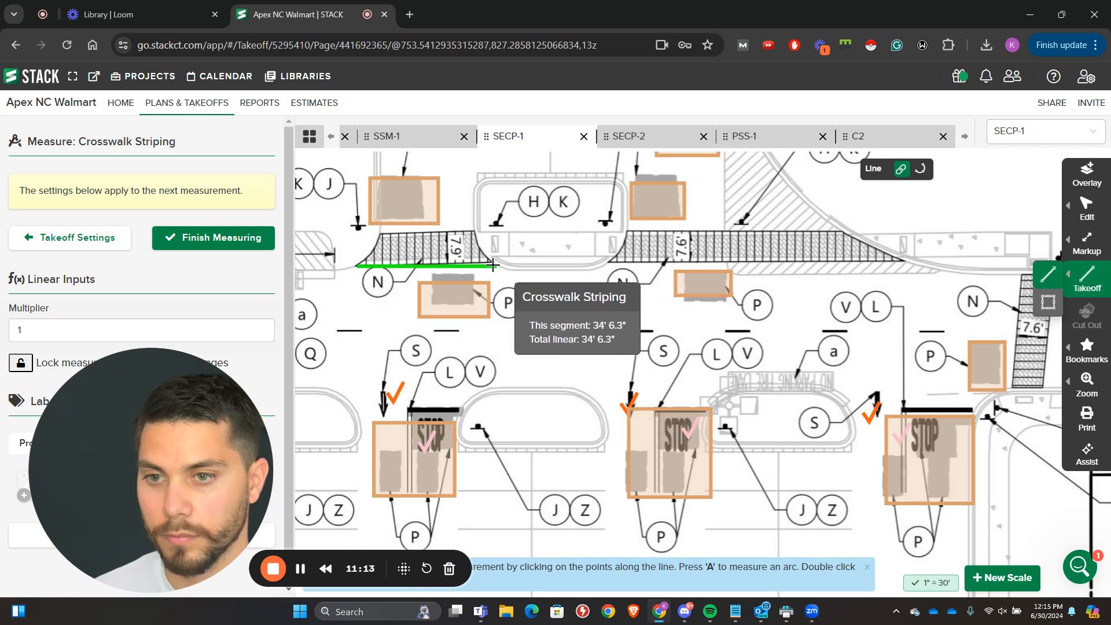
pyautogui.click(493, 265)
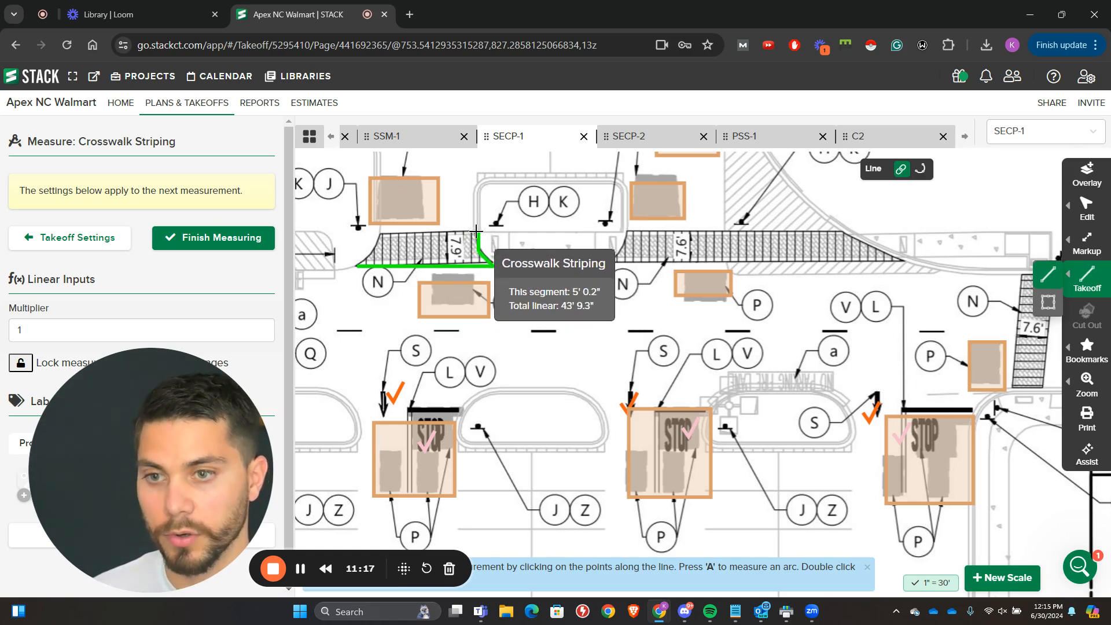
pyautogui.click(479, 231)
pyautogui.click(380, 232)
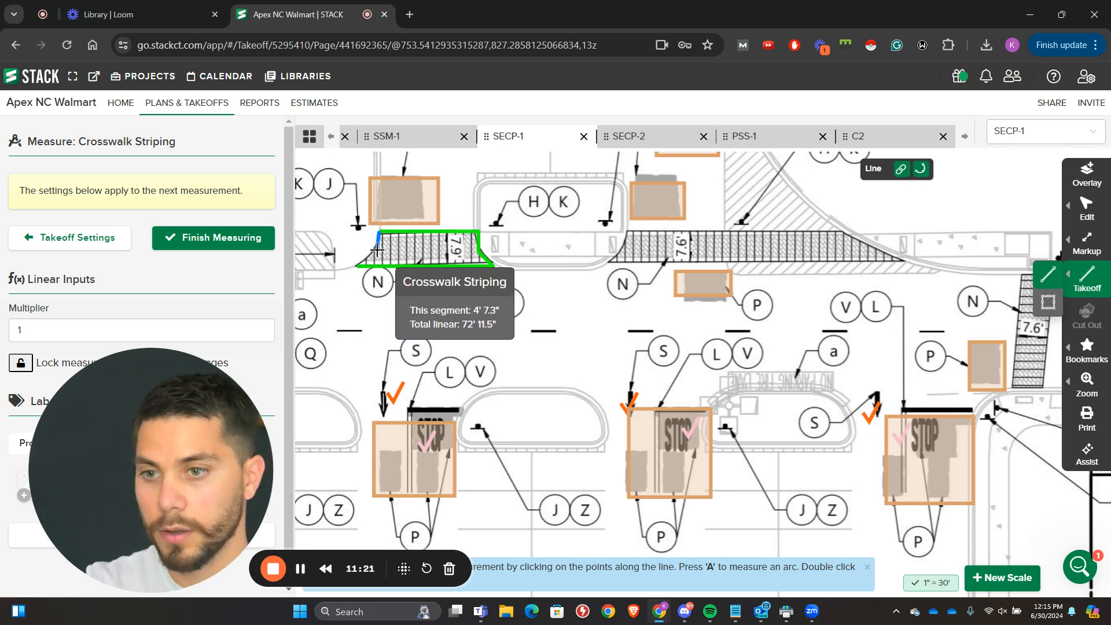
pyautogui.doubleClick(355, 263)
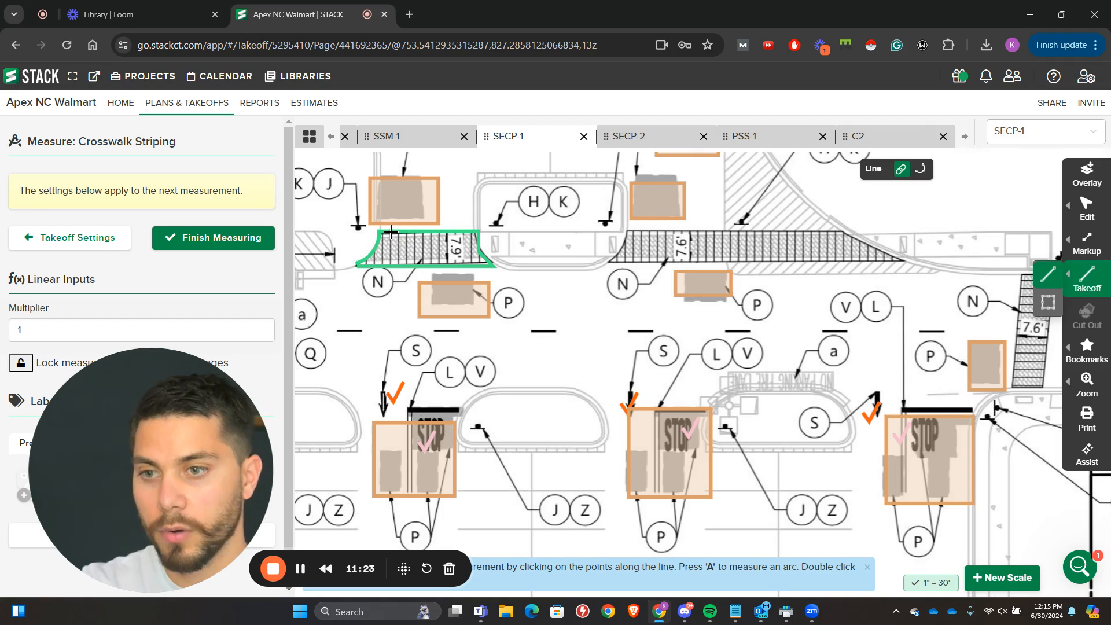
# Step: Measure evenly spaced vertical stripes from edge to edge across the straight part of the shorter horizontal crosswalk
pyautogui.click(391, 231)
pyautogui.doubleClick(392, 266)
pyautogui.click(400, 232)
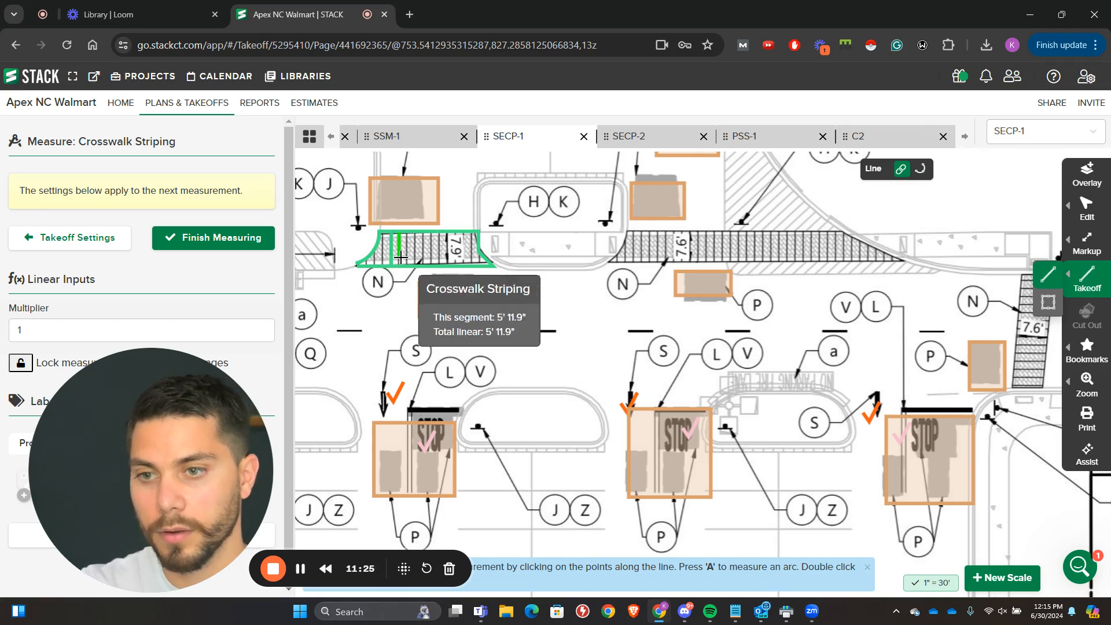
pyautogui.doubleClick(399, 265)
pyautogui.click(408, 229)
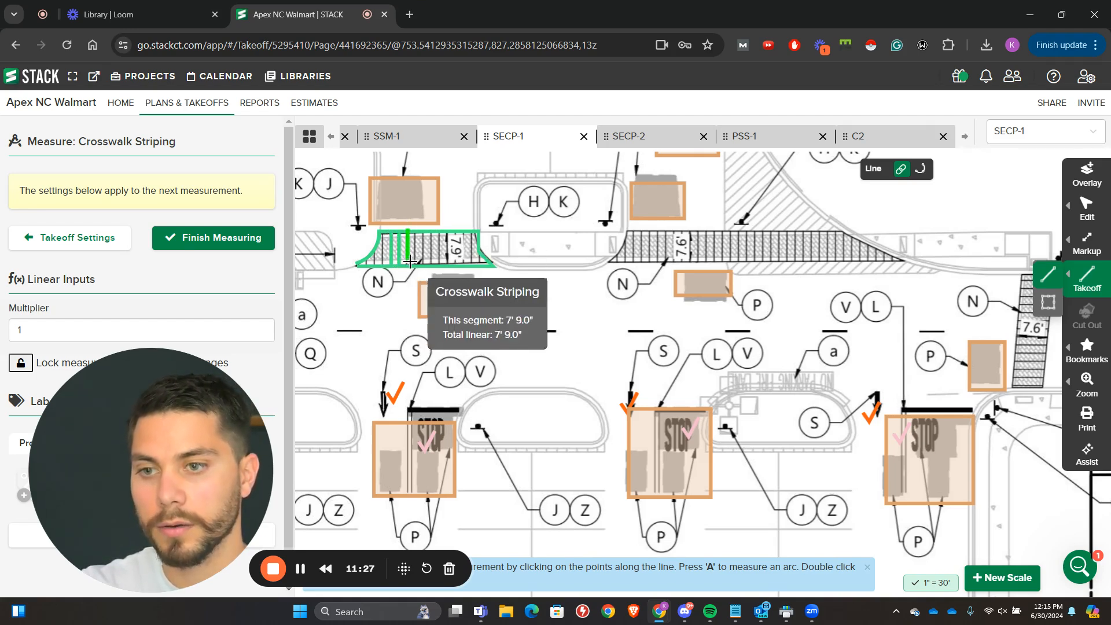
pyautogui.doubleClick(408, 264)
pyautogui.click(420, 265)
pyautogui.doubleClick(417, 232)
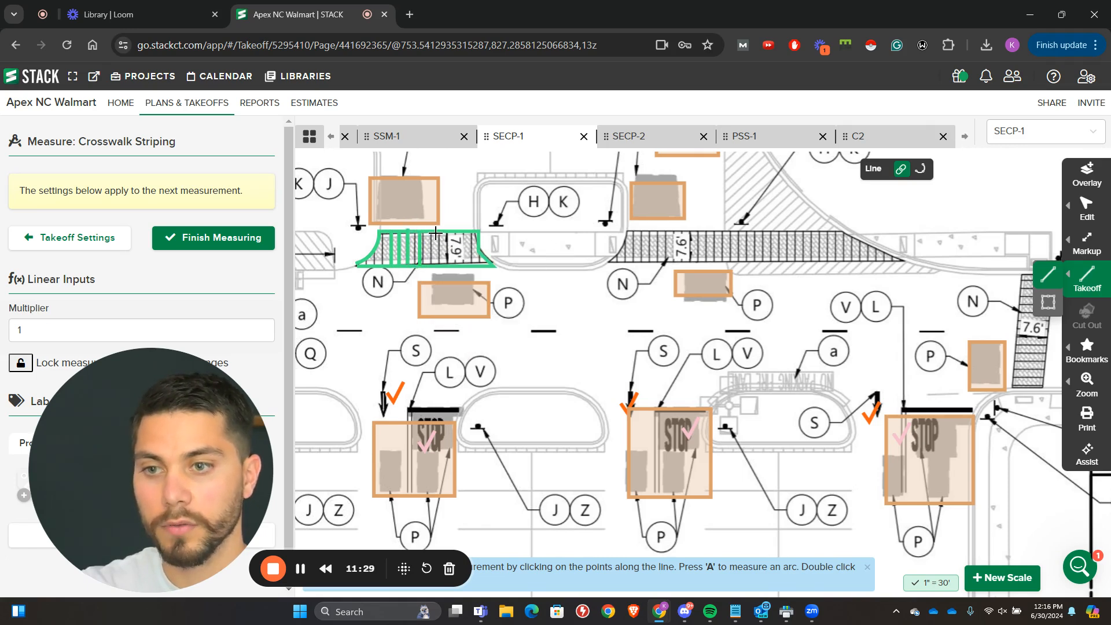
pyautogui.click(428, 231)
pyautogui.doubleClick(430, 266)
pyautogui.click(440, 265)
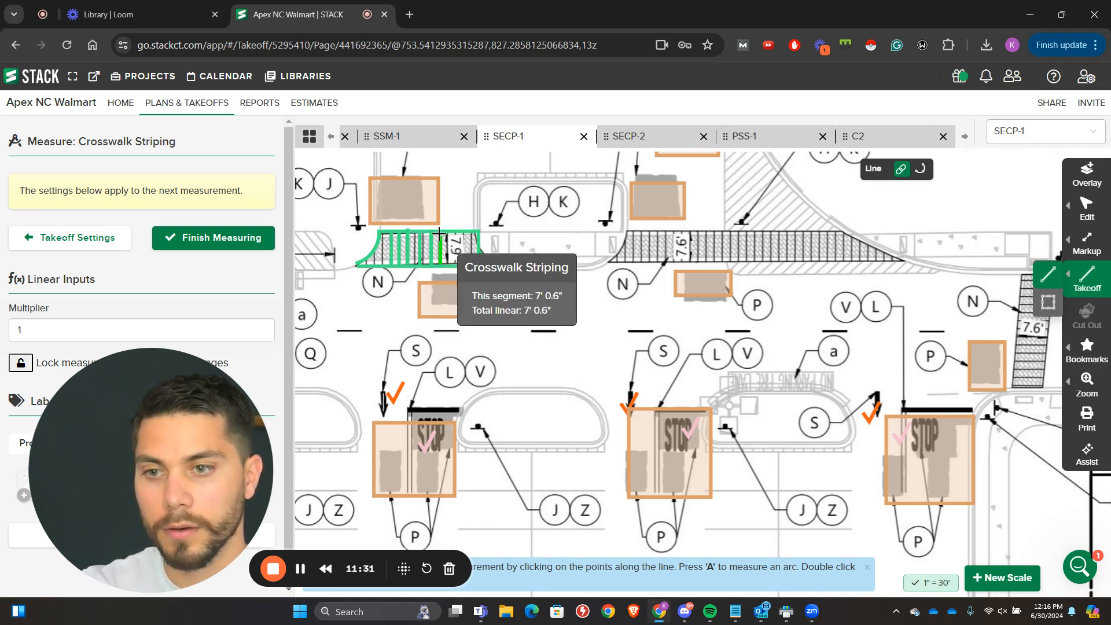
pyautogui.doubleClick(440, 230)
pyautogui.click(445, 229)
pyautogui.doubleClick(451, 265)
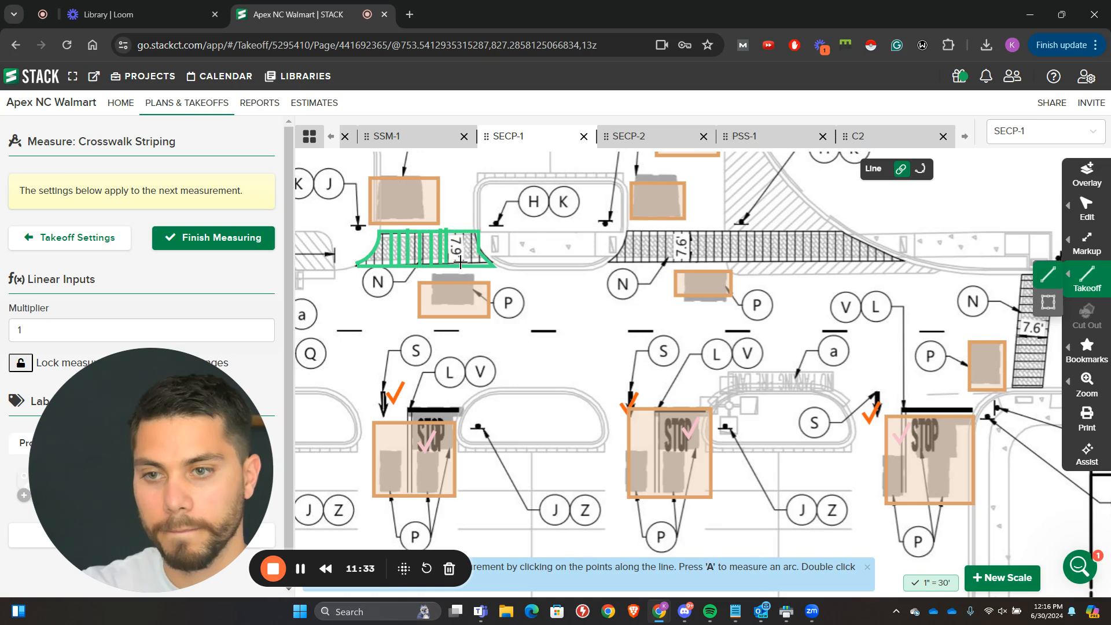
pyautogui.click(457, 266)
pyautogui.doubleClick(459, 231)
pyautogui.click(470, 231)
pyautogui.doubleClick(472, 264)
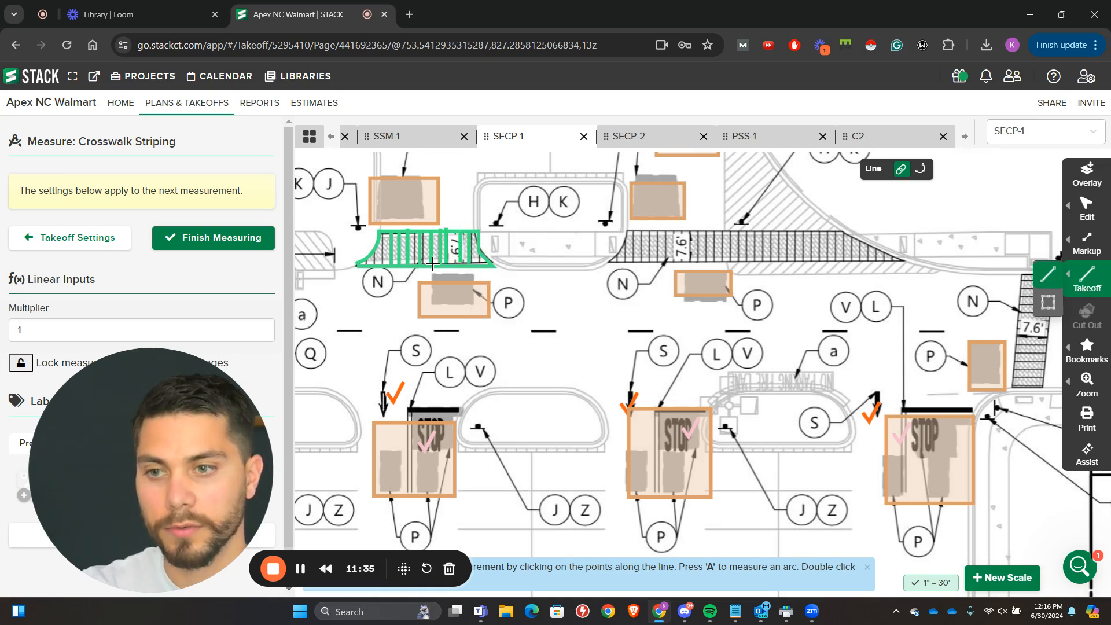
# Step: Measure two more stripes at the flared left end of the shorter horizontal crosswalk
pyautogui.click(381, 231)
pyautogui.doubleClick(374, 258)
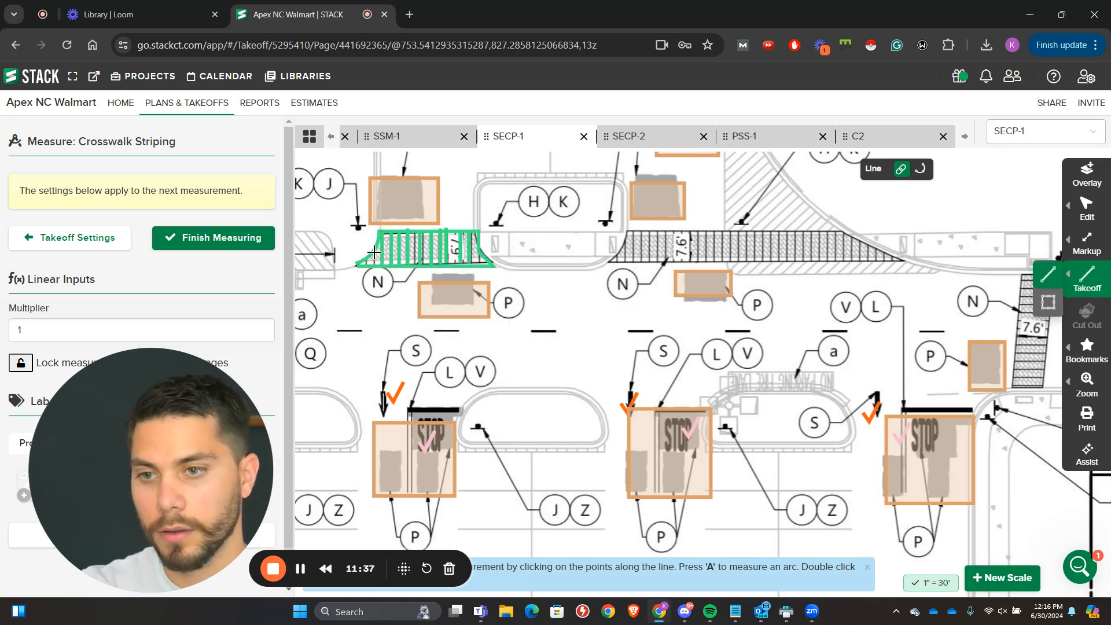
pyautogui.click(374, 251)
pyautogui.doubleClick(374, 264)
# Step: Copy the vertical stripes of the shorter crosswalk and paste them repeatedly along the longer 7.6' crosswalk to its right
pyautogui.moveTo(1073, 217)
pyautogui.click(1009, 227)
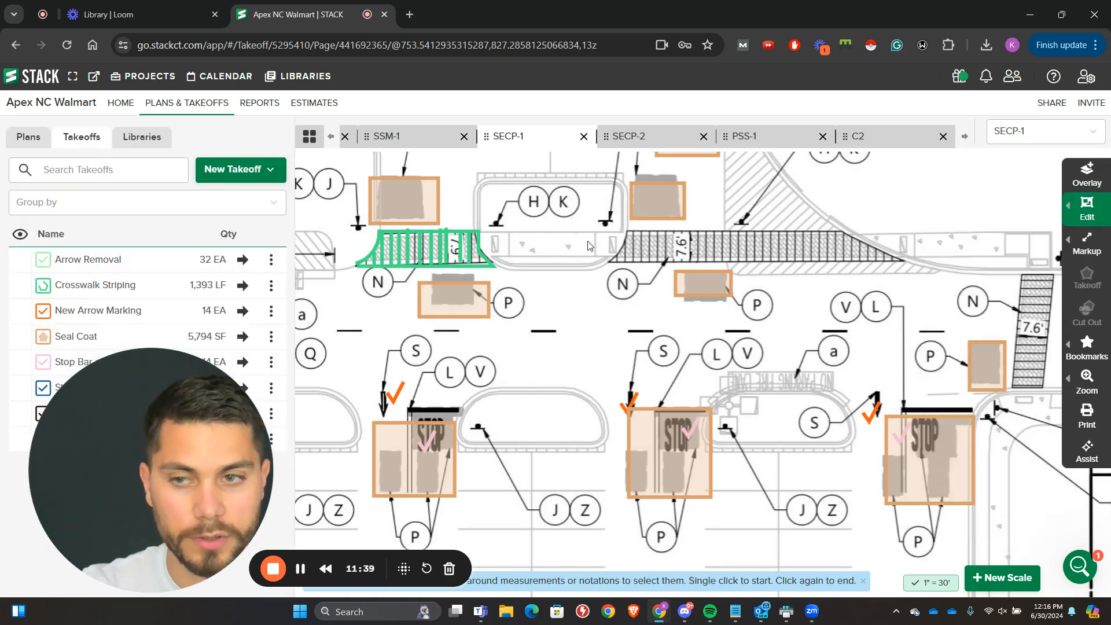
pyautogui.moveTo(473, 252); pyautogui.dragTo(380, 265)
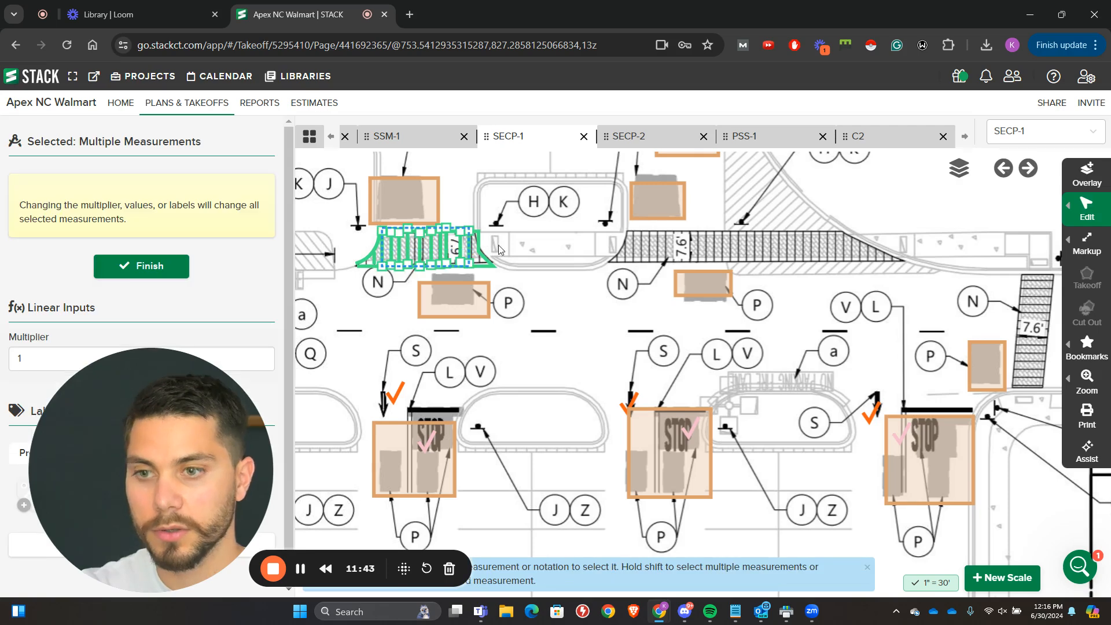
pyautogui.hotkey('ctrl', 'c')
pyautogui.hotkey('ctrl', 'v')
pyautogui.moveTo(646, 267); pyautogui.dragTo(639, 246)
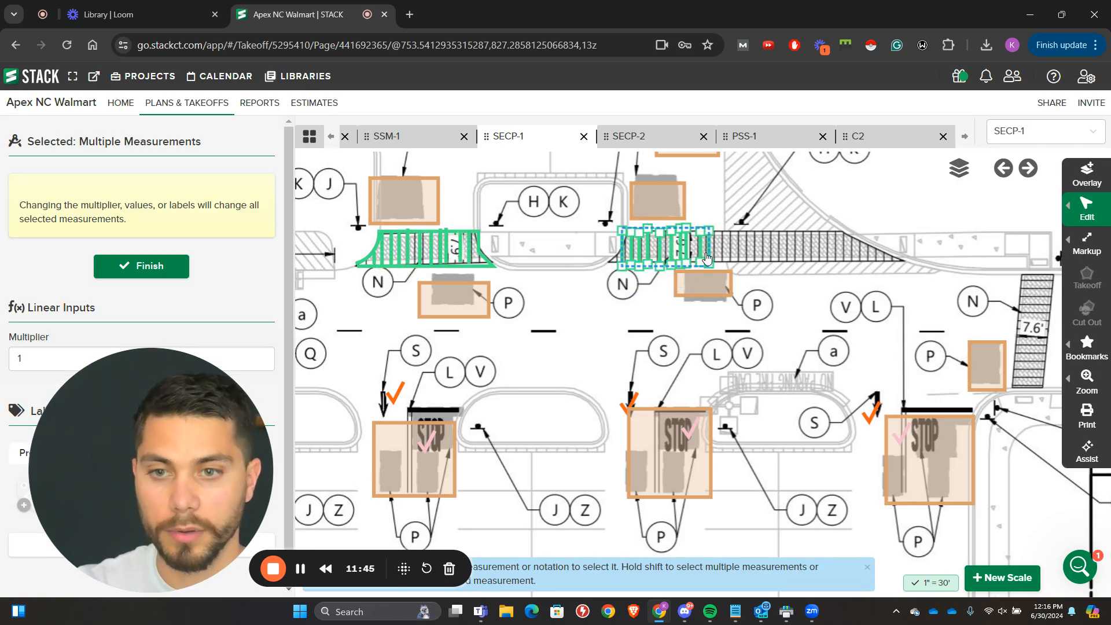
pyautogui.hotkey('ctrl', 'v')
pyautogui.moveTo(743, 255); pyautogui.dragTo(845, 253)
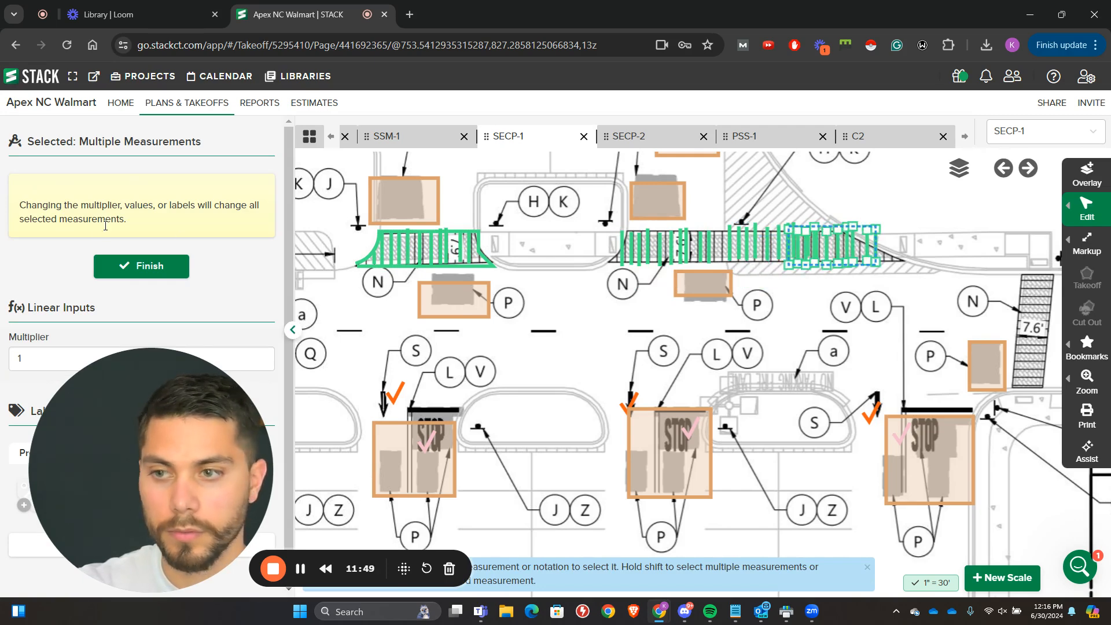
# Step: Measure the upper and lower edge lines of the longer horizontal crosswalk as Crosswalk Striping
pyautogui.click(128, 266)
pyautogui.click(242, 285)
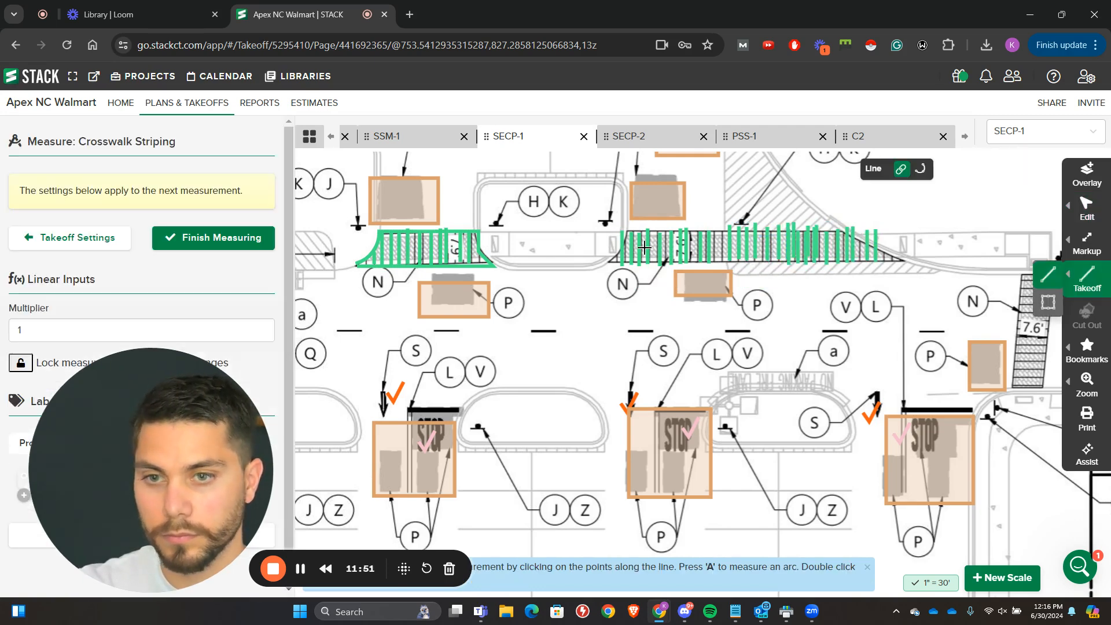
pyautogui.click(628, 232)
pyautogui.doubleClick(848, 232)
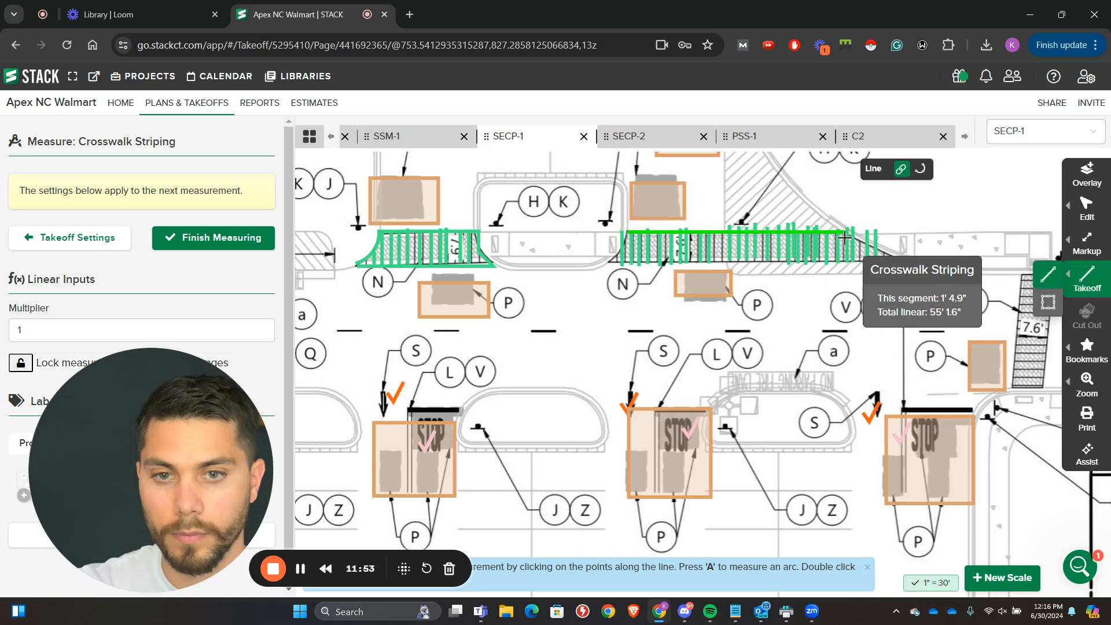
pyautogui.click(900, 265)
pyautogui.doubleClick(606, 262)
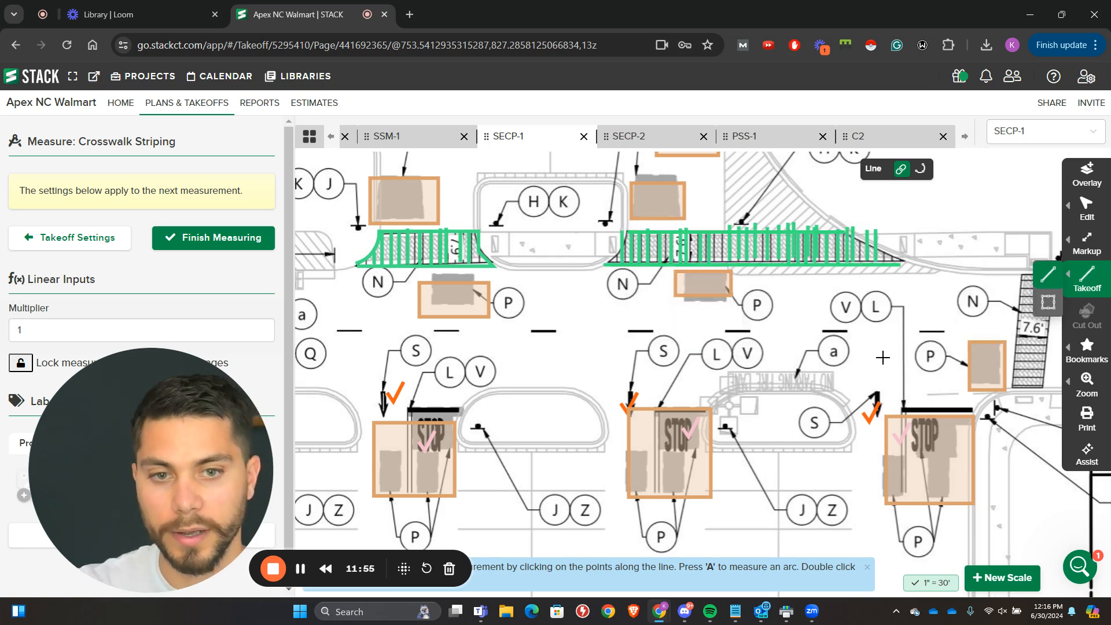
# Step: Copy the horizontal stripes of the 7.3' crosswalk above the OGP stalls and paste them onto the slanted 7.6' crosswalk at the plan's far right
pyautogui.moveTo(883, 356); pyautogui.dragTo(483, 308)
pyautogui.scroll(-5, 644, 227)
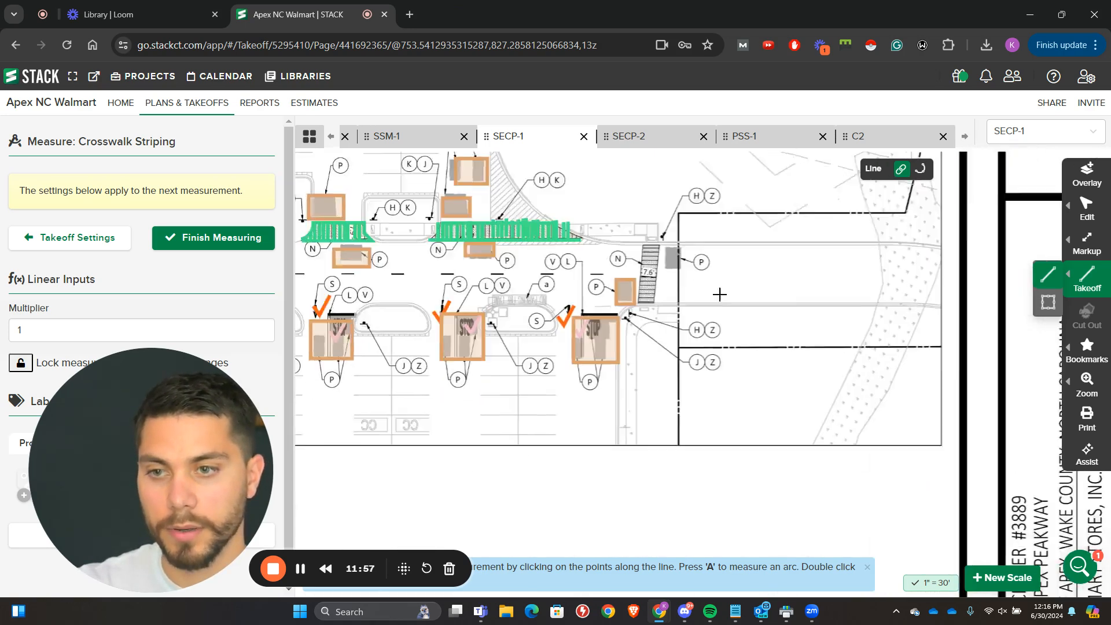
pyautogui.scroll(4, 739, 365)
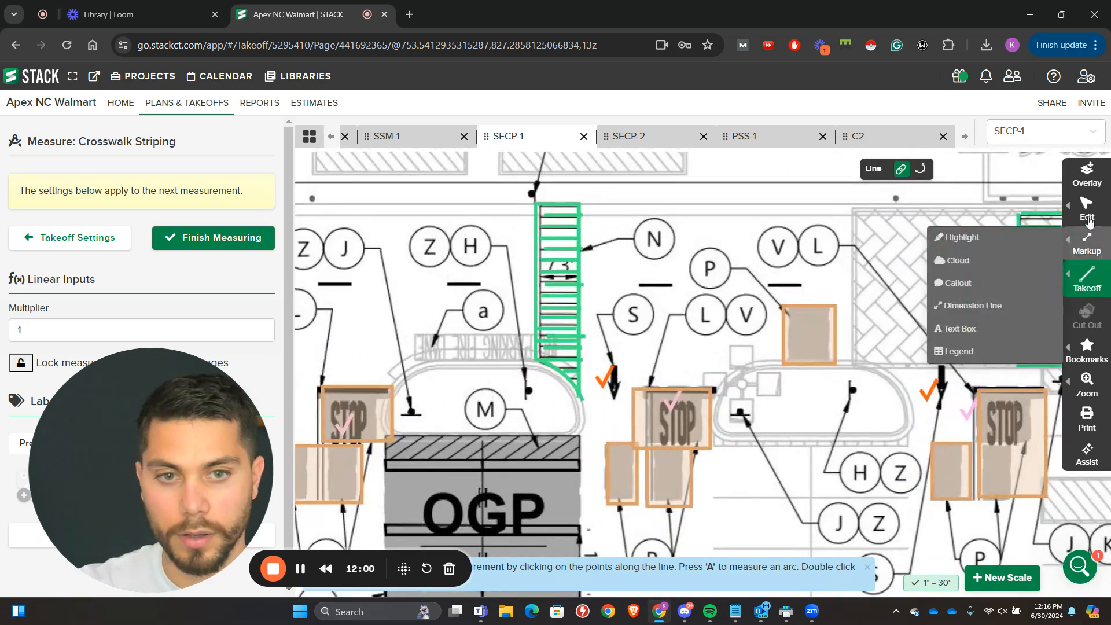
pyautogui.moveTo(1097, 219)
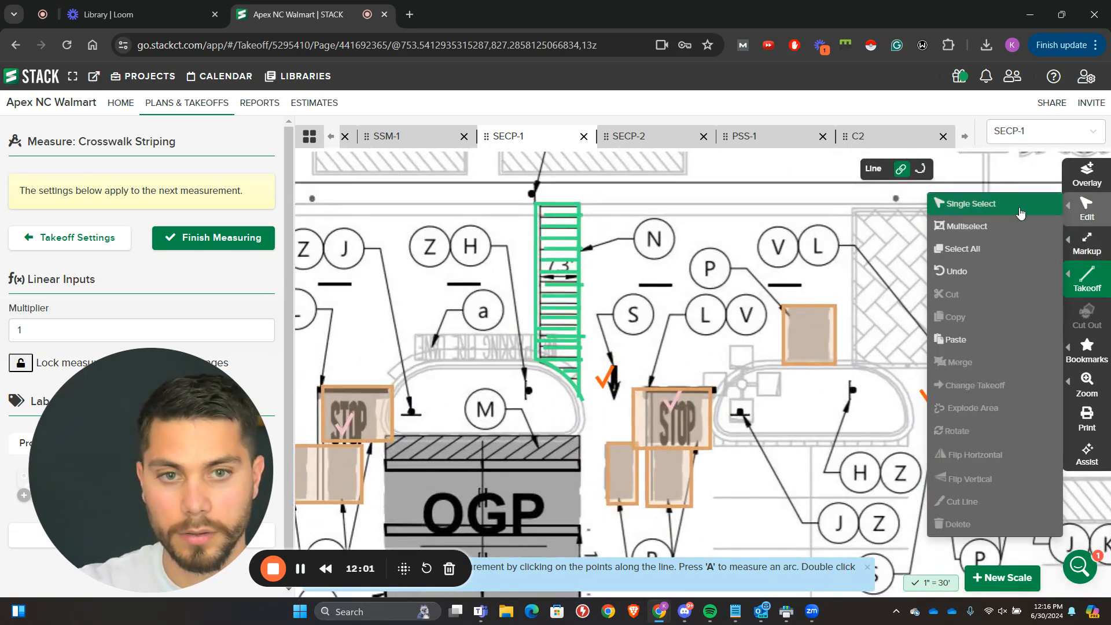
pyautogui.click(999, 223)
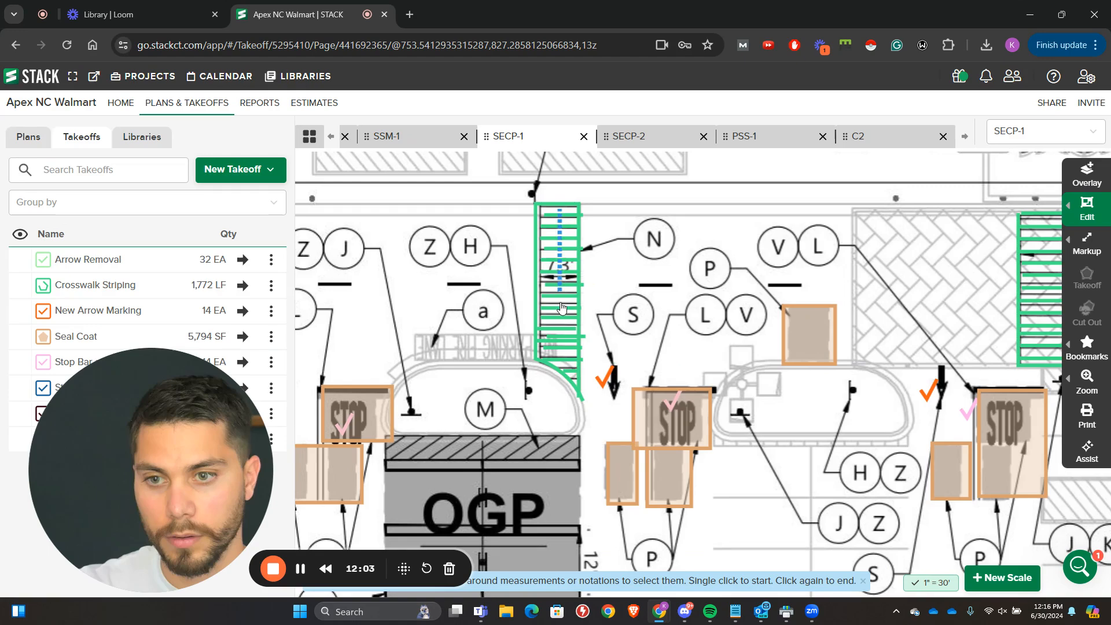
pyautogui.click(553, 338)
pyautogui.scroll(-2, 554, 338)
pyautogui.scroll(-2, 653, 347)
pyautogui.moveTo(653, 396); pyautogui.dragTo(365, 376)
pyautogui.moveTo(752, 376); pyautogui.dragTo(265, 324)
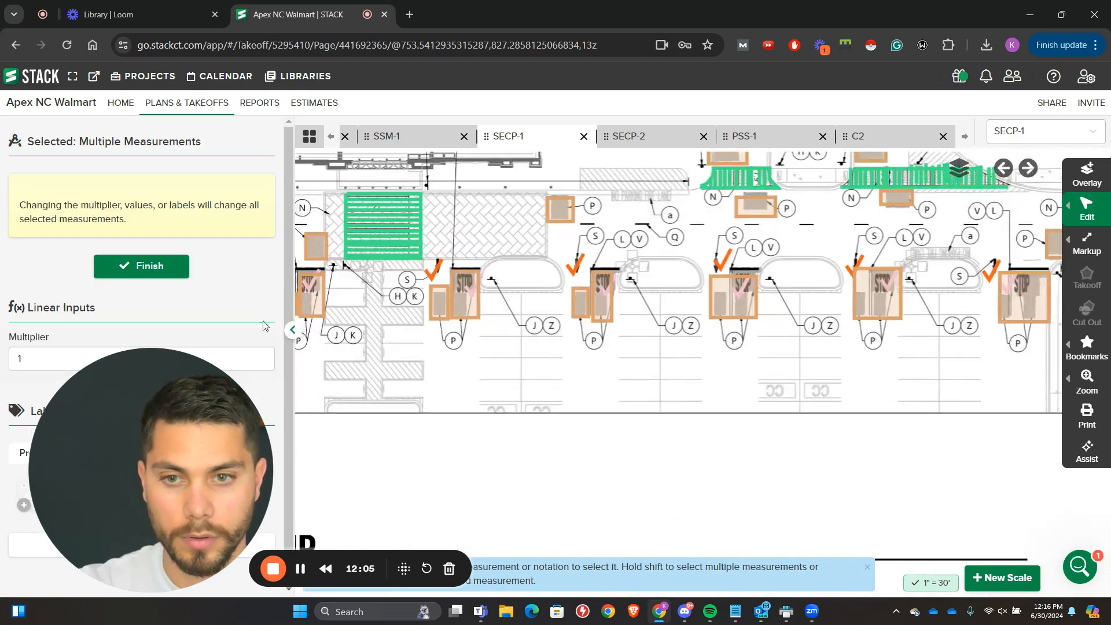
pyautogui.moveTo(854, 268); pyautogui.dragTo(251, 279)
pyautogui.moveTo(610, 302); pyautogui.dragTo(963, 315)
pyautogui.scroll(3, 614, 312)
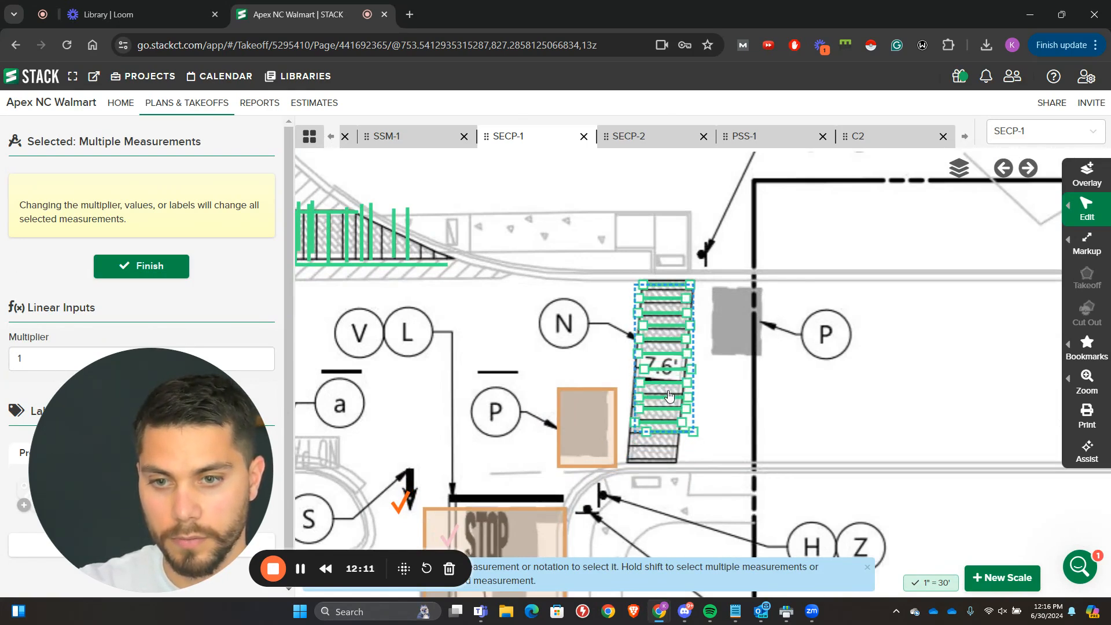
pyautogui.hotkey('ctrl', 'v')
pyautogui.press('Delete')
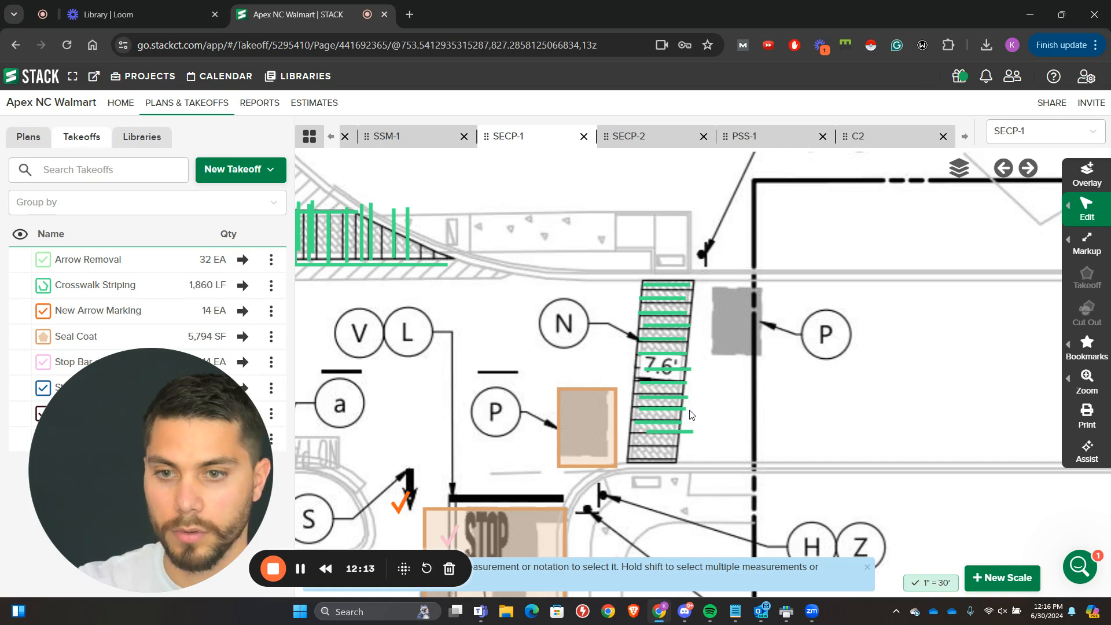
# Step: Measure the four-sided outline of the slanted 7.6' crosswalk as Crosswalk Striping
pyautogui.click(240, 286)
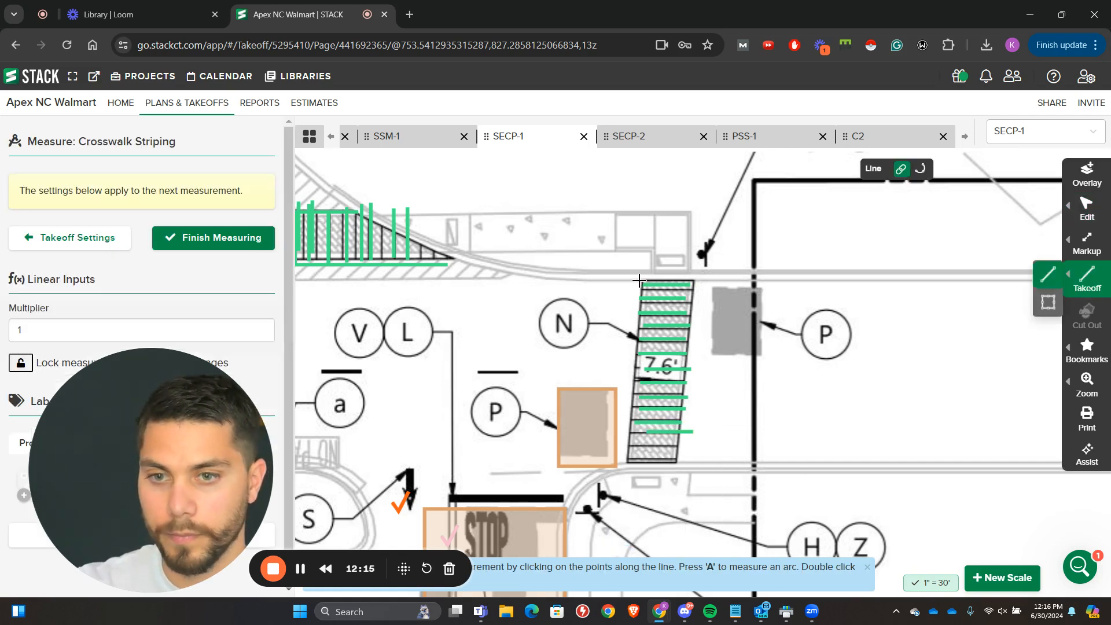
pyautogui.click(638, 281)
pyautogui.click(627, 461)
pyautogui.click(677, 461)
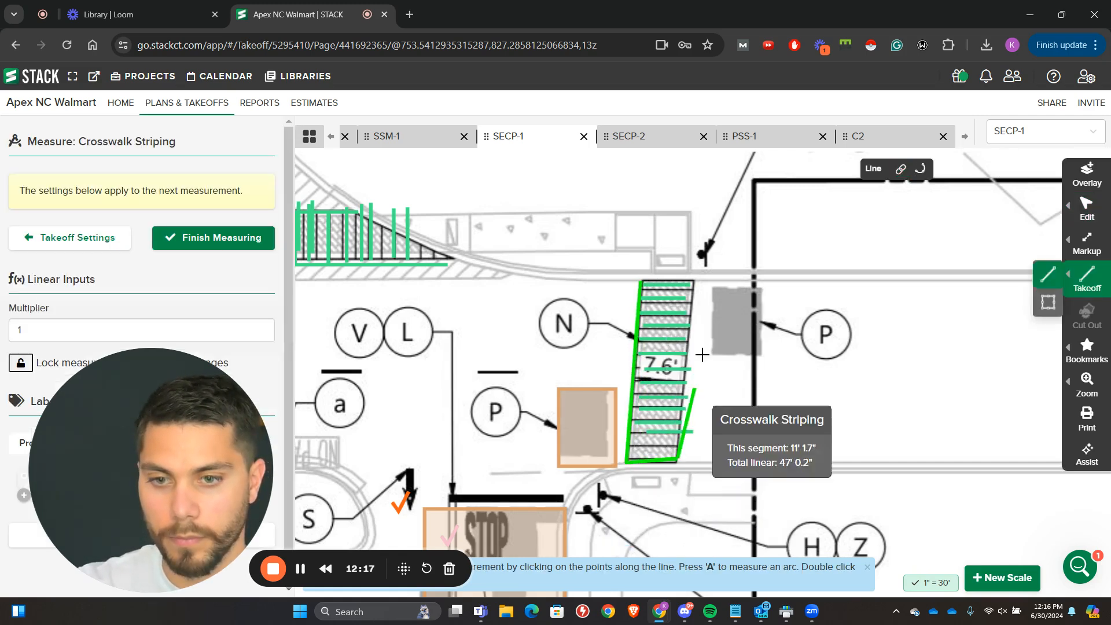
pyautogui.click(694, 279)
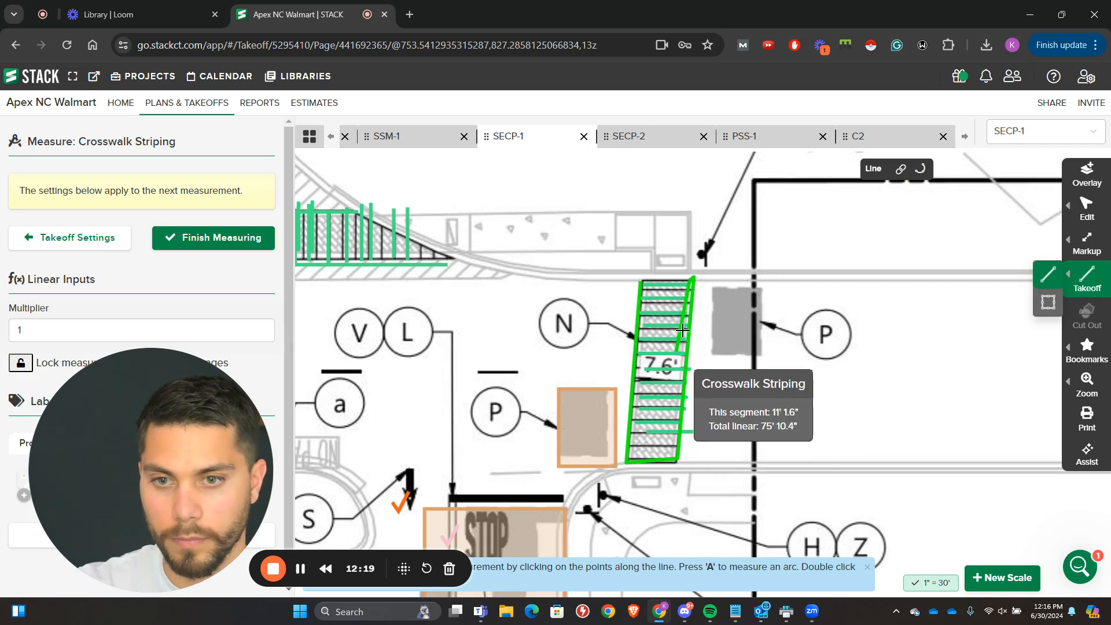
pyautogui.doubleClick(637, 277)
# Step: Measure one more Crosswalk Striping stripe across the lower end of the slanted 7.6' crosswalk and finish measuring
pyautogui.click(629, 440)
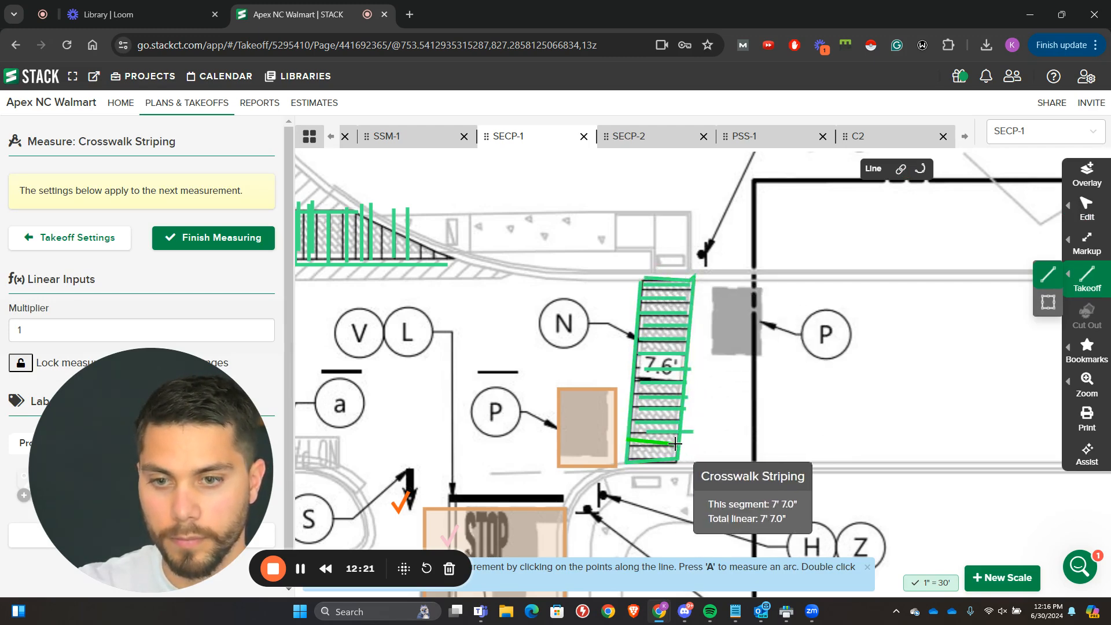
pyautogui.click(677, 443)
pyautogui.scroll(-2, 677, 439)
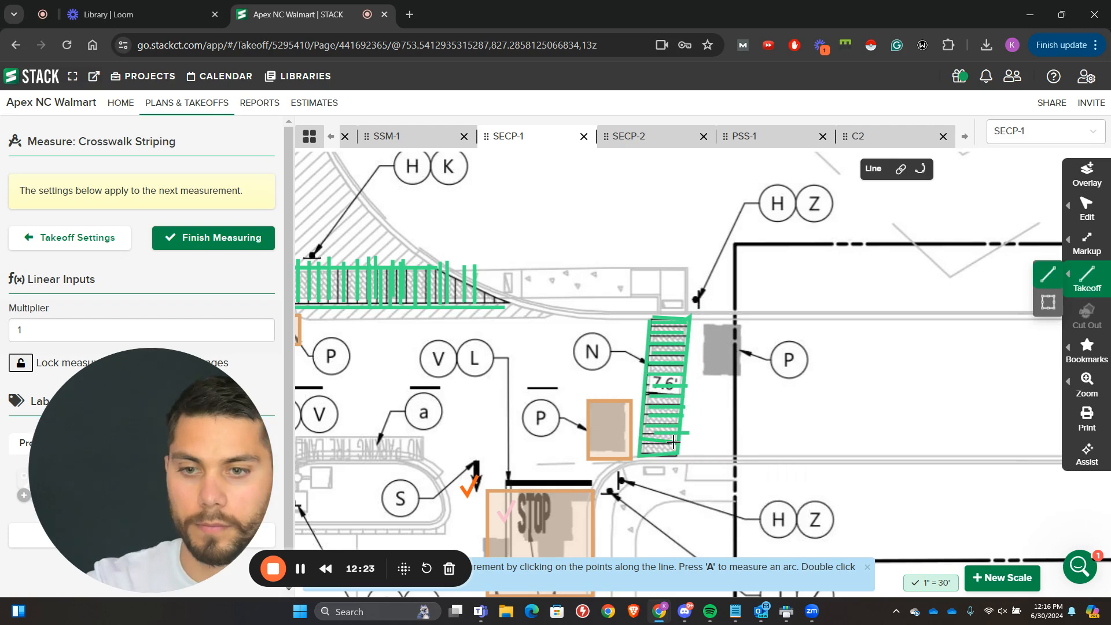
pyautogui.scroll(-2, 752, 426)
pyautogui.click(246, 244)
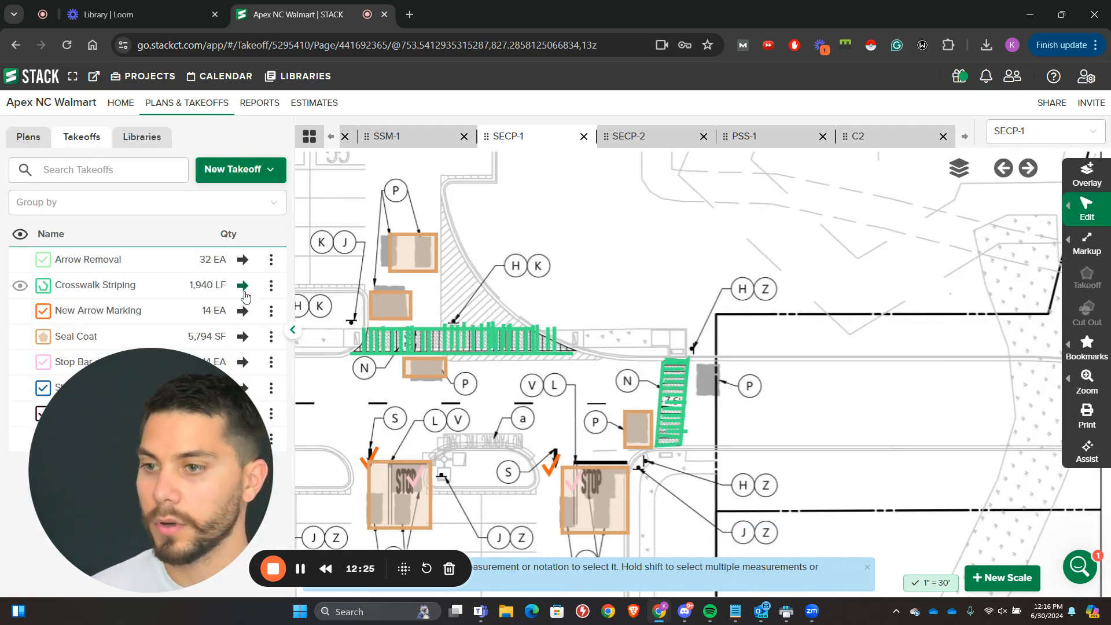
# Step: Measure the shaded patch just right of the slanted 7.6' crosswalk as a rectangular Seal Coat area and finish measuring
pyautogui.click(243, 339)
pyautogui.scroll(2, 754, 402)
pyautogui.click(706, 388)
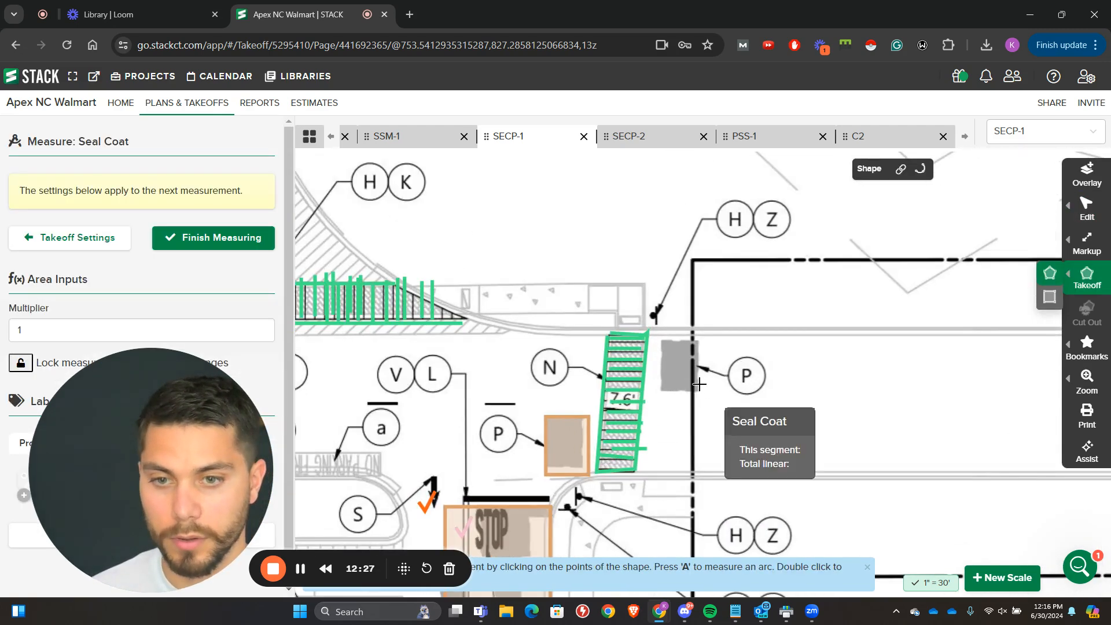
pyautogui.click(703, 338)
pyautogui.click(655, 337)
pyautogui.doubleClick(655, 391)
pyautogui.scroll(-2, 670, 384)
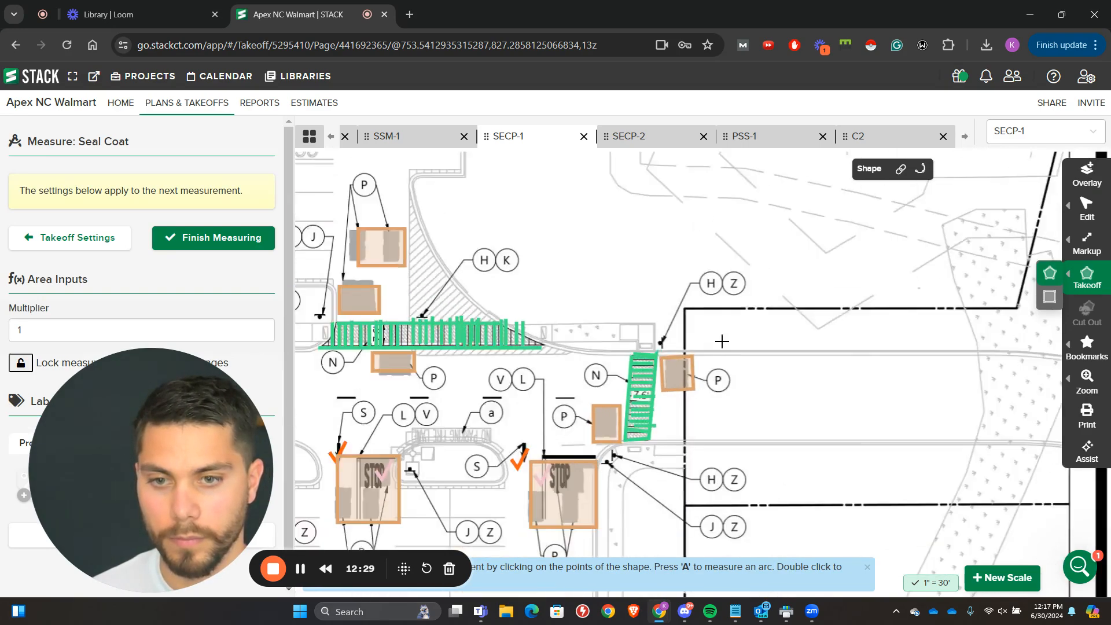
pyautogui.scroll(-2, 789, 342)
pyautogui.click(240, 251)
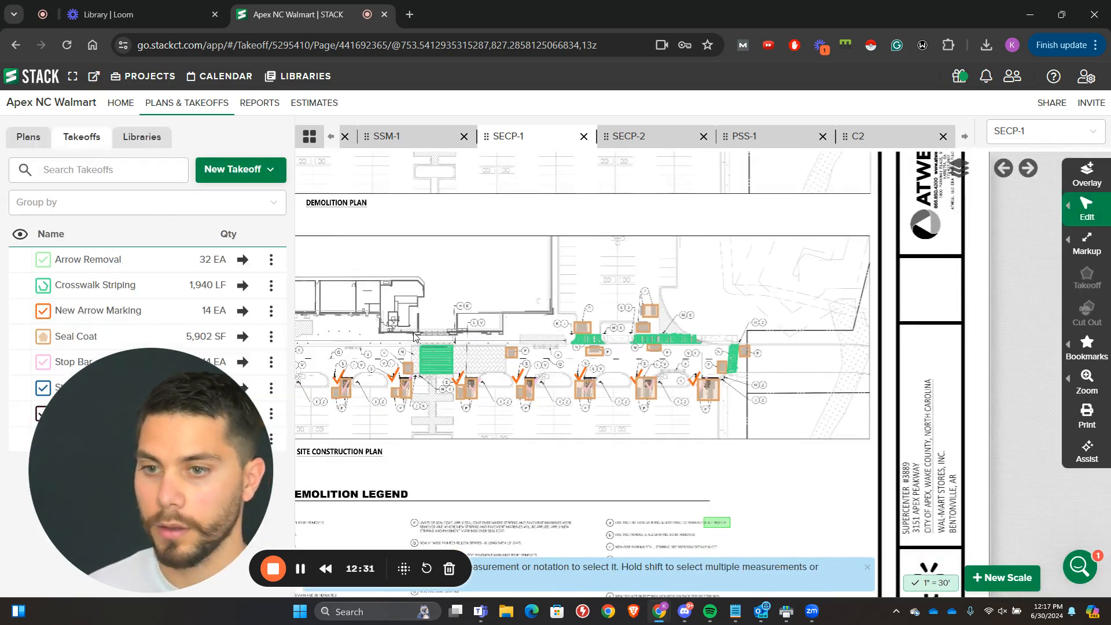
# Step: Examine the site construction plan and its Site and Demolition Legend for striping items still to measure
pyautogui.scroll(5, 636, 359)
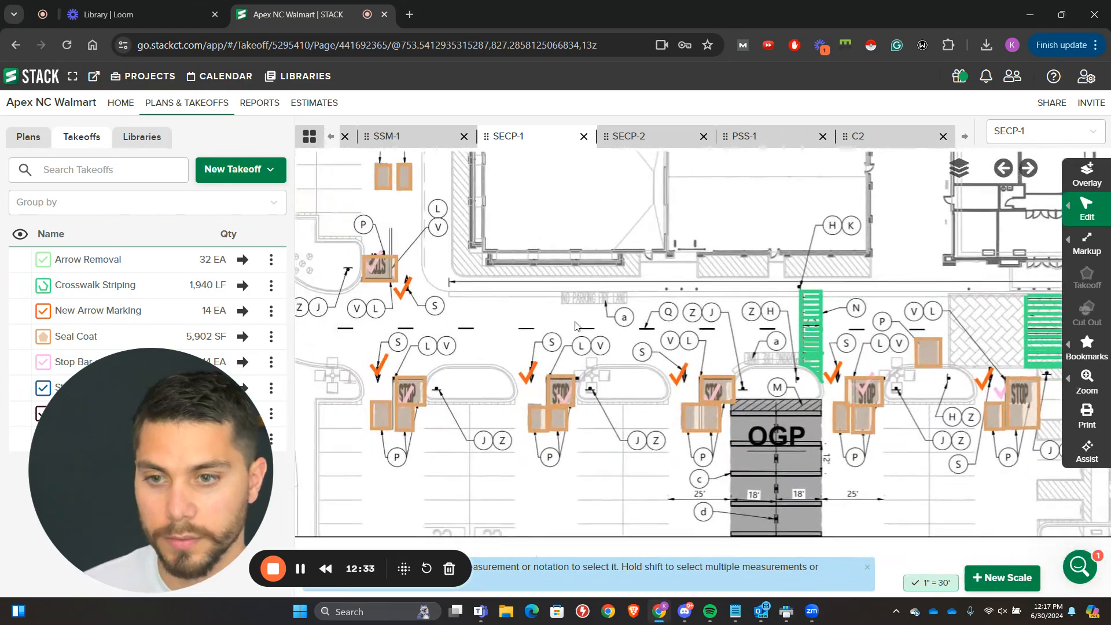
pyautogui.scroll(-5, 648, 313)
pyautogui.moveTo(919, 549); pyautogui.dragTo(733, 197)
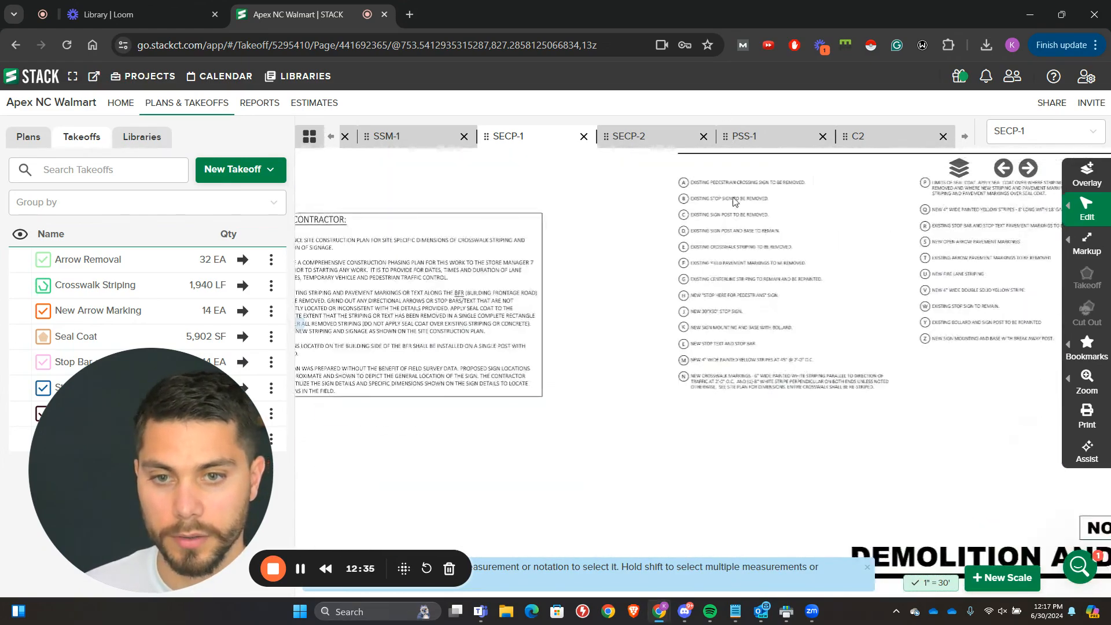
pyautogui.moveTo(701, 325); pyautogui.dragTo(588, 335)
pyautogui.scroll(3, 824, 231)
pyautogui.scroll(2, 835, 224)
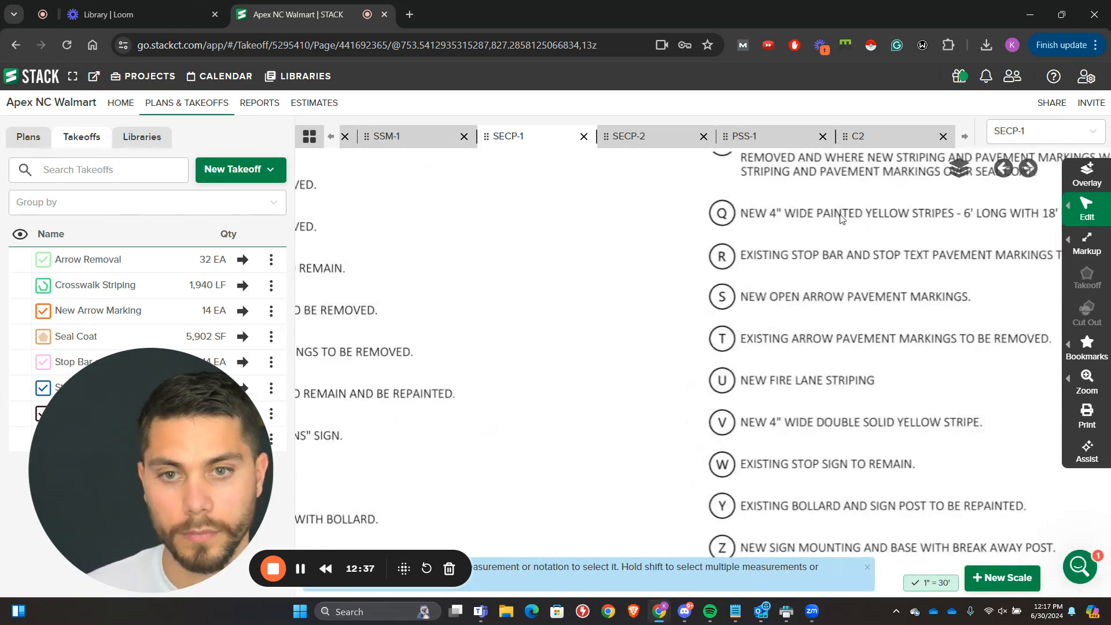
pyautogui.moveTo(841, 218); pyautogui.dragTo(675, 214)
pyautogui.scroll(-5, 697, 205)
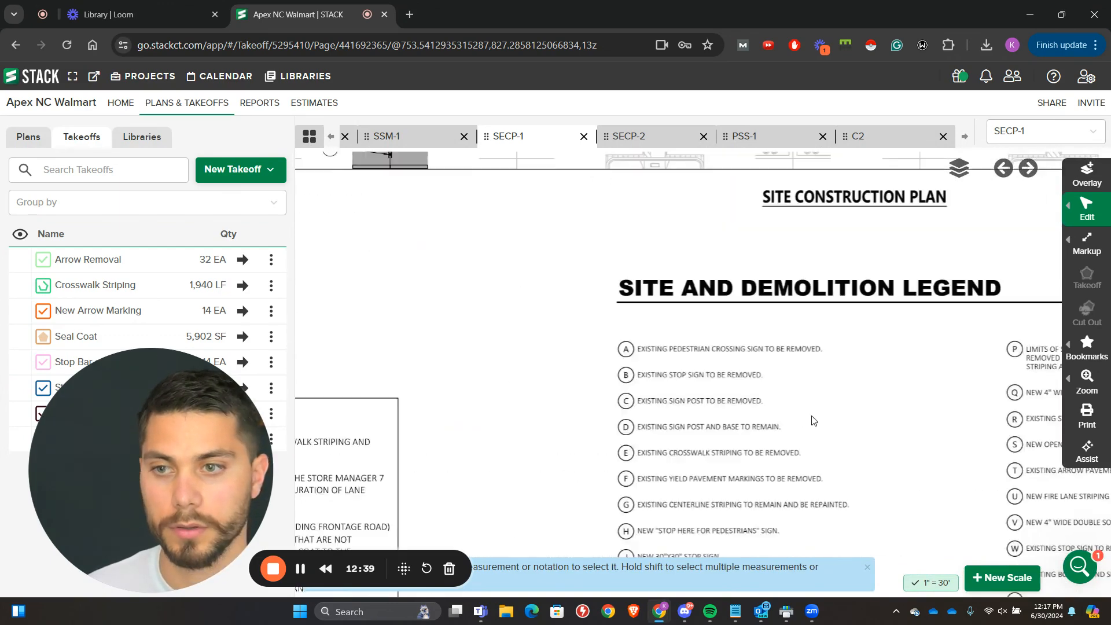
# Step: Create a new linear takeoff for the painted yellow stripes of legend note Q, starting its name with 4" Yellow Strip
pyautogui.click(231, 172)
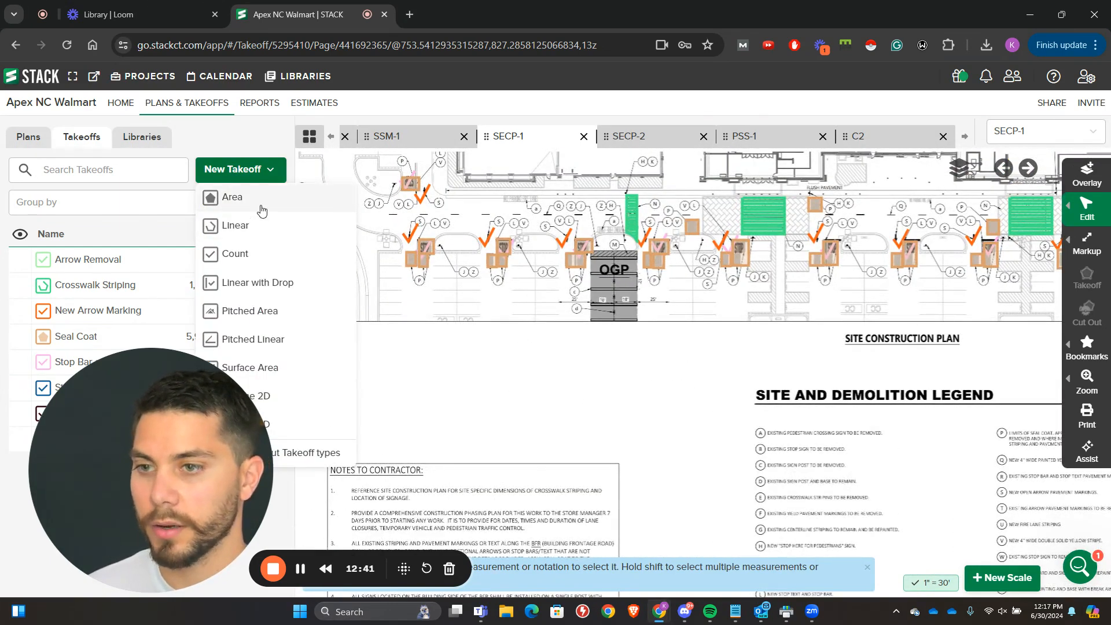
pyautogui.click(235, 225)
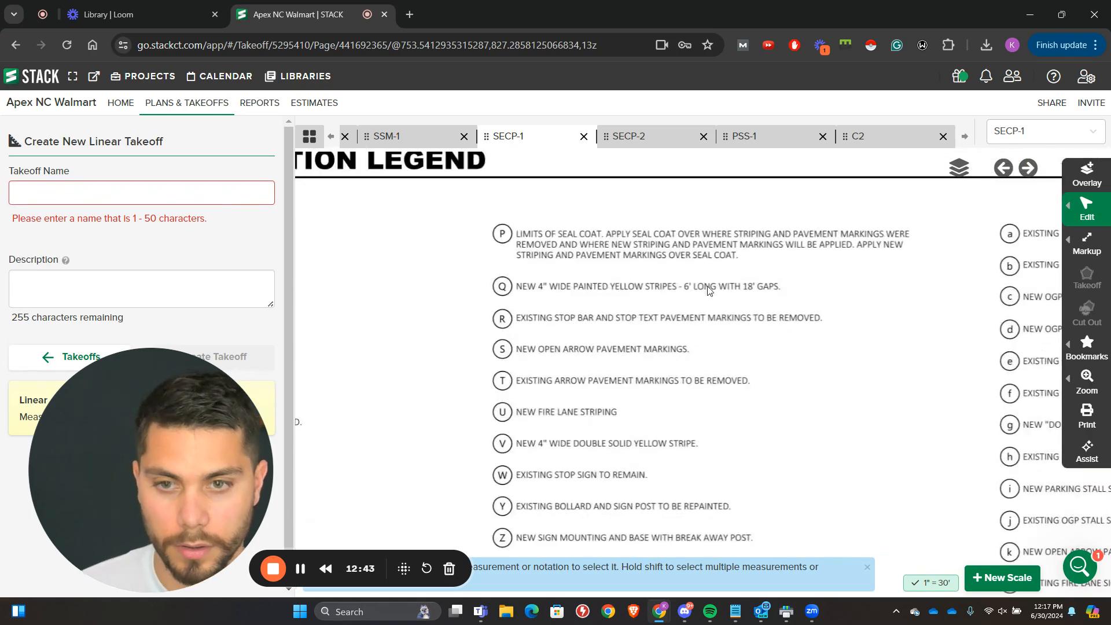
pyautogui.click(147, 195)
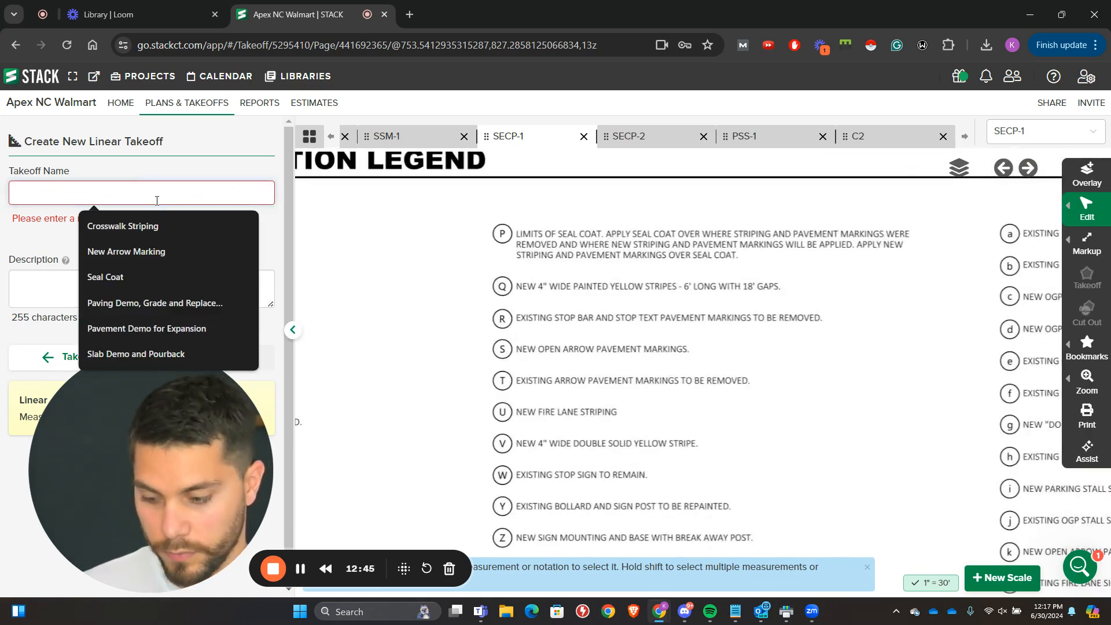
pyautogui.write('4')
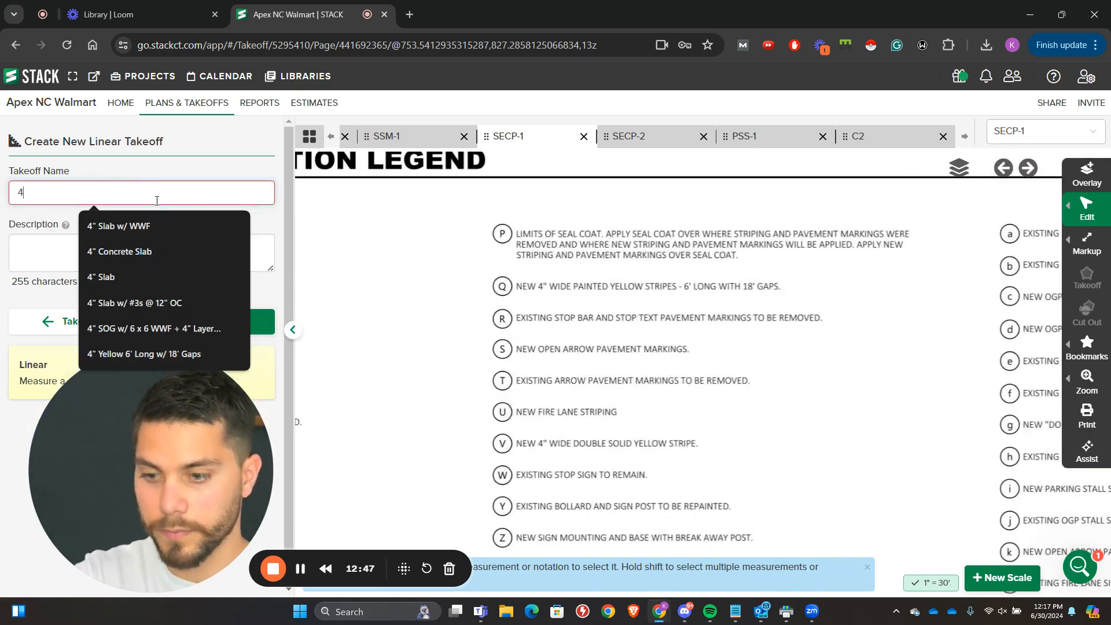
pyautogui.write('" ')
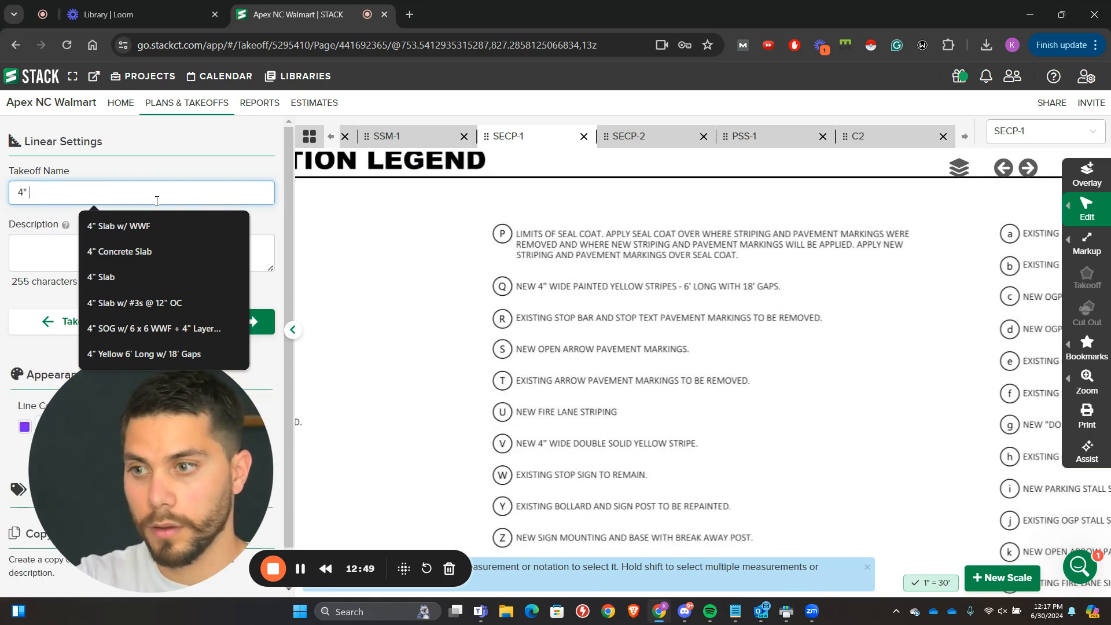
pyautogui.write('Yellow')
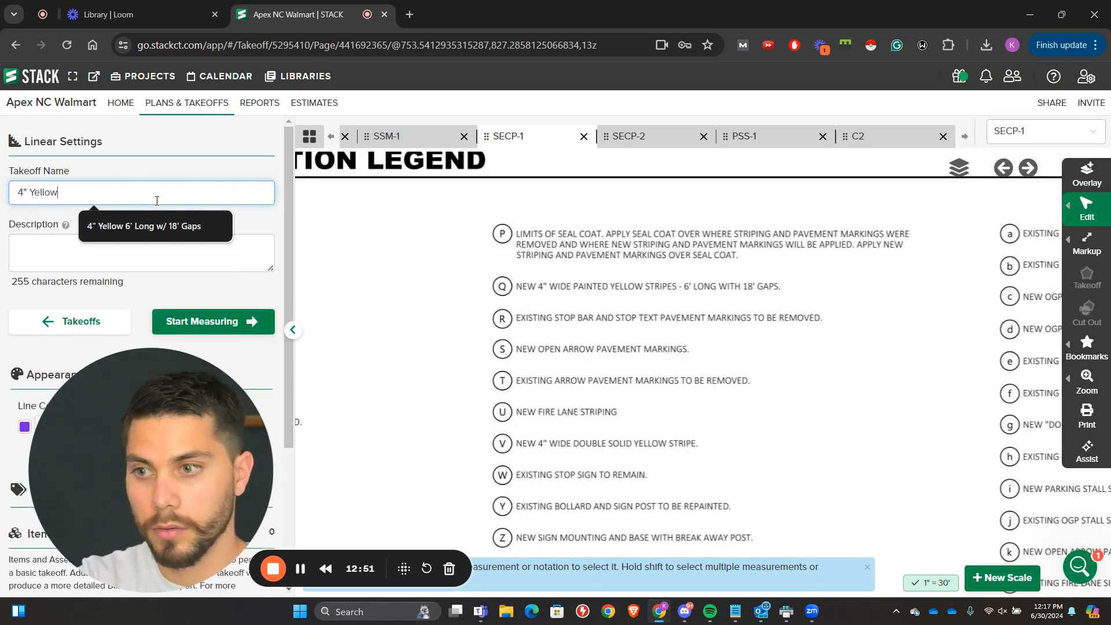
pyautogui.write(" STripes 6'")
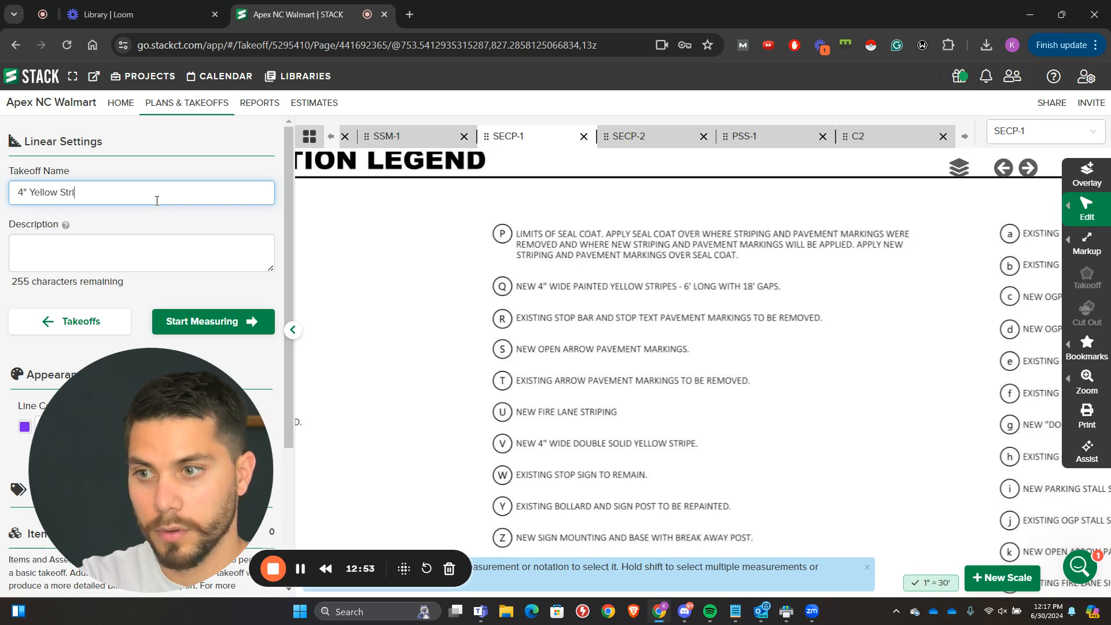
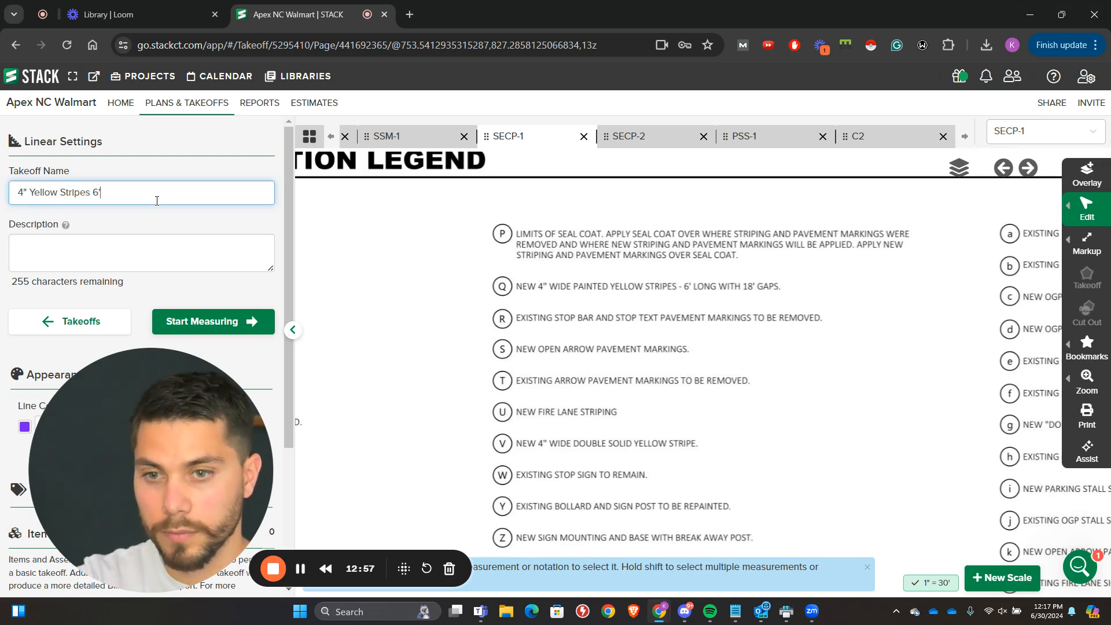
# Step: Measure the 4" Yellow Stripes 6' takeoff as one straight line about 813 ft along the storefront drive lane and finish measuring
pyautogui.click(193, 321)
pyautogui.scroll(-1, 255, 261)
pyautogui.moveTo(339, 275); pyautogui.dragTo(856, 354)
pyautogui.scroll(-3, 687, 384)
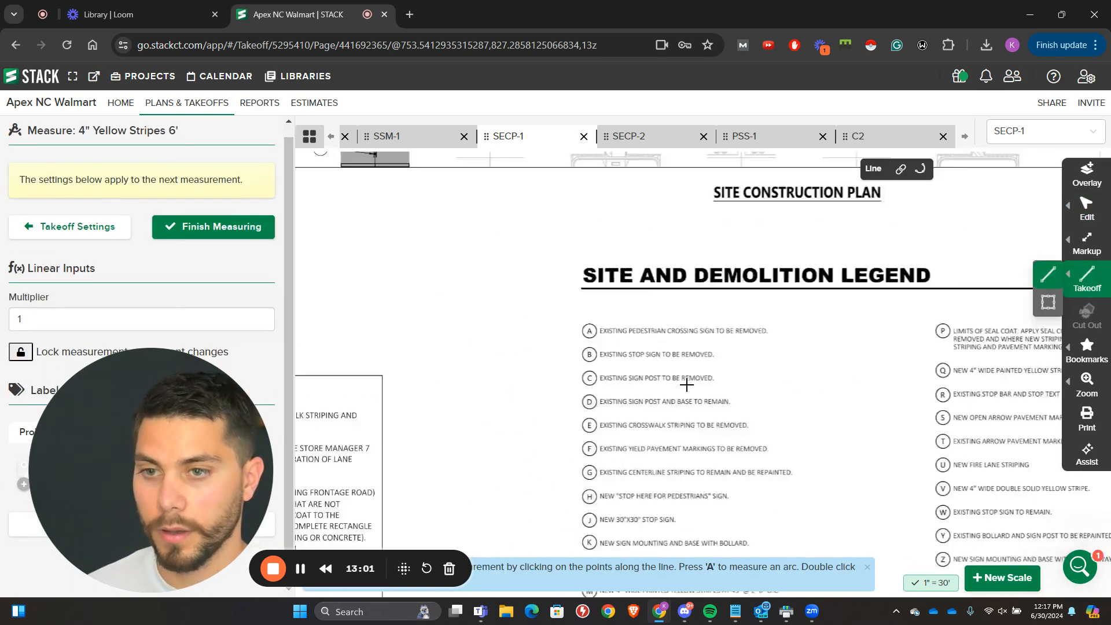
pyautogui.moveTo(428, 315)
pyautogui.mouseDown()
pyautogui.moveTo(950, 382)
pyautogui.moveTo(942, 475)
pyautogui.mouseUp()
pyautogui.scroll(-3, 734, 402)
pyautogui.scroll(3, 740, 330)
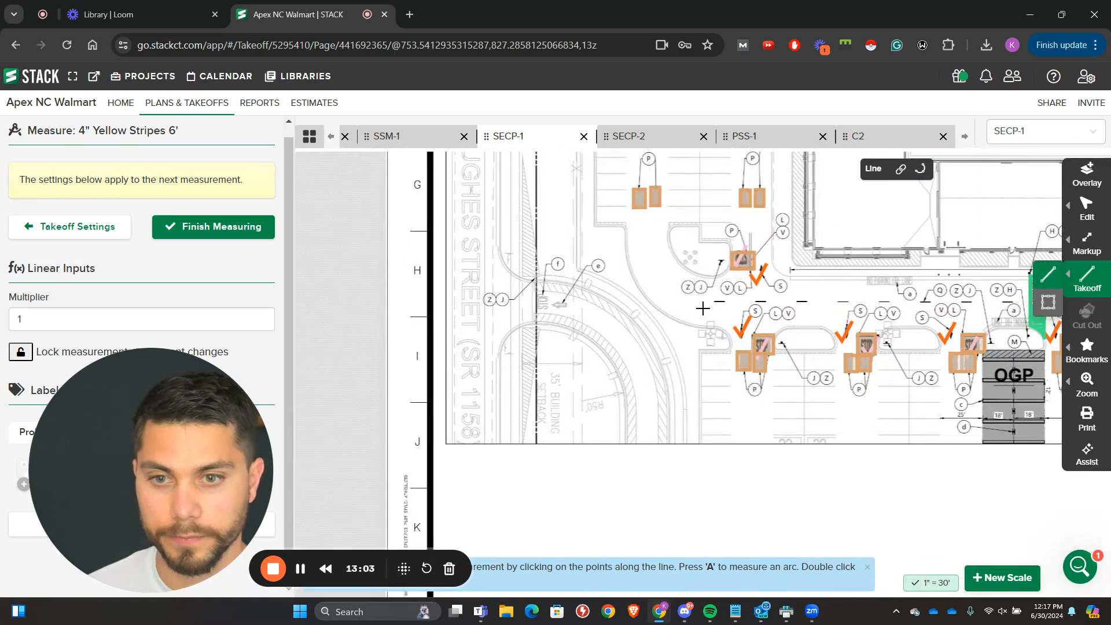
pyautogui.click(703, 308)
pyautogui.moveTo(977, 322); pyautogui.dragTo(433, 256)
pyautogui.moveTo(915, 253); pyautogui.dragTo(242, 274)
pyautogui.doubleClick(881, 255)
pyautogui.scroll(-3, 637, 315)
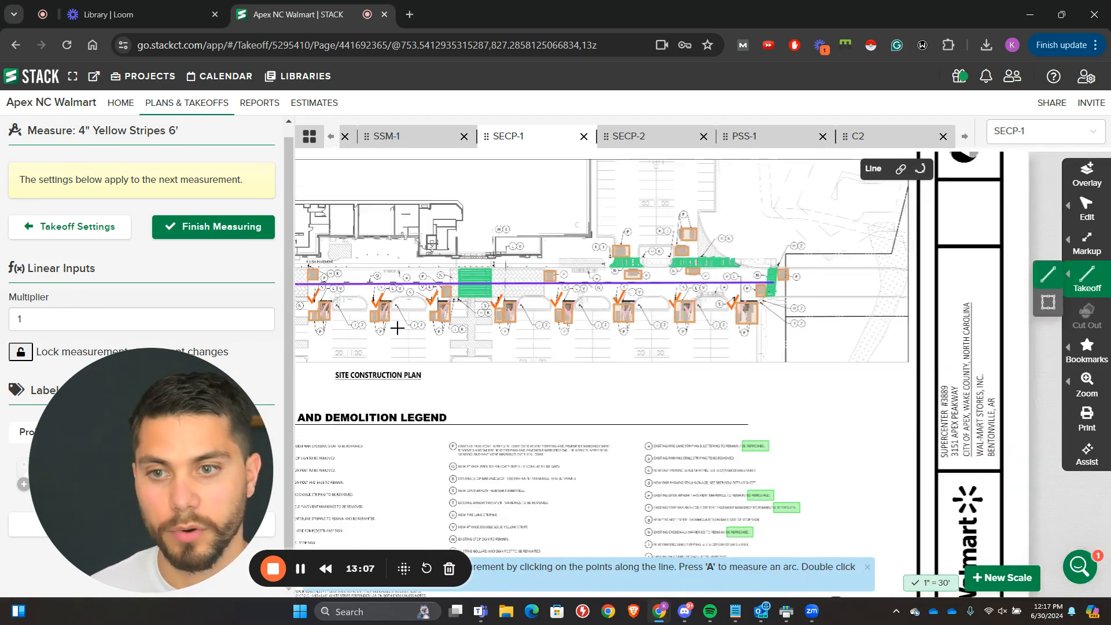
pyautogui.scroll(2, 396, 328)
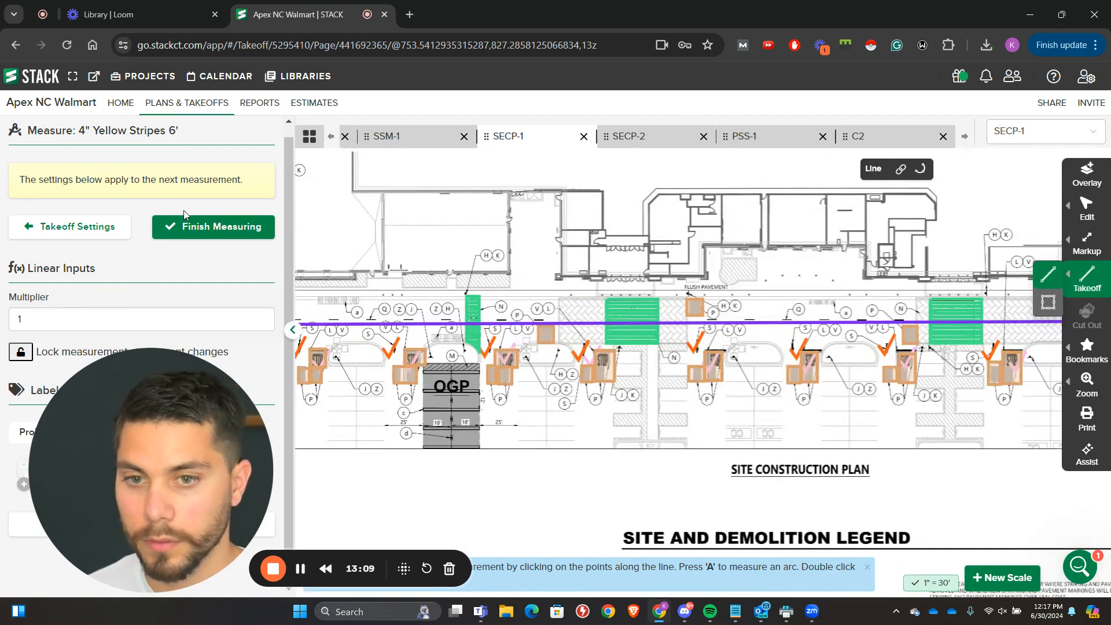
pyautogui.click(228, 226)
# Step: Examine the SECP-1 site construction plan for pavement marking items that still need a takeoff
pyautogui.scroll(3, 455, 316)
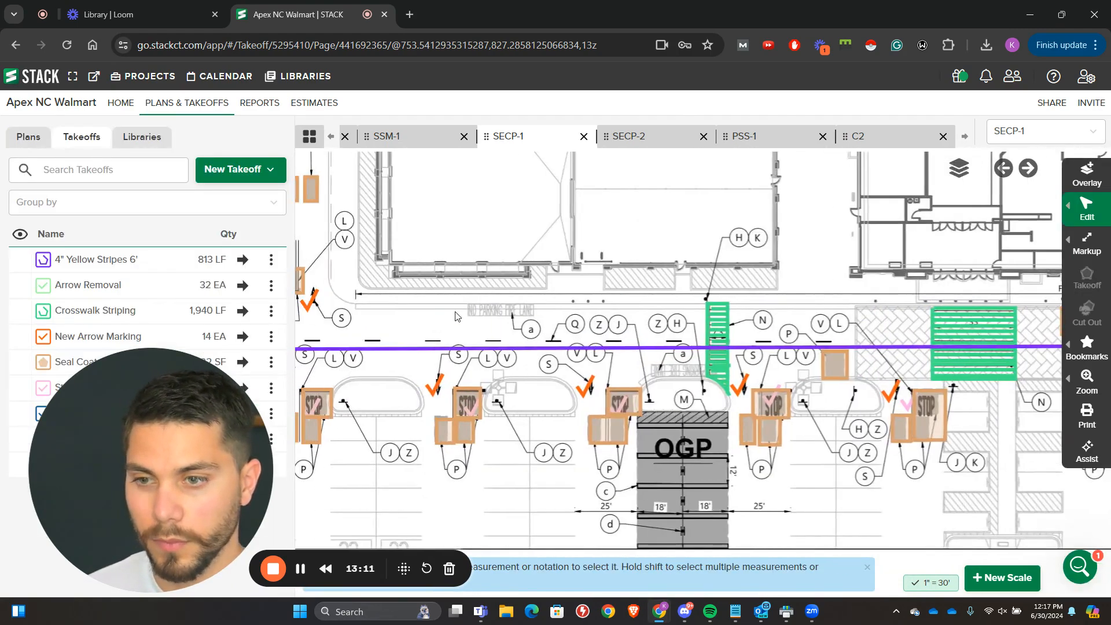
pyautogui.scroll(-3, 519, 303)
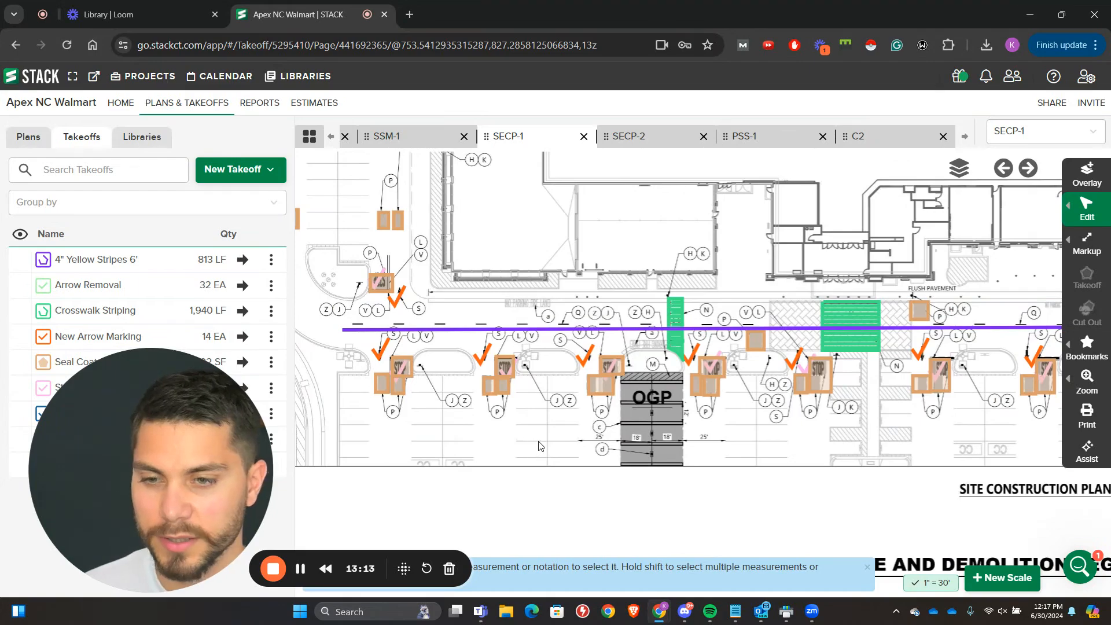
pyautogui.scroll(3, 541, 431)
pyautogui.scroll(-1, 544, 402)
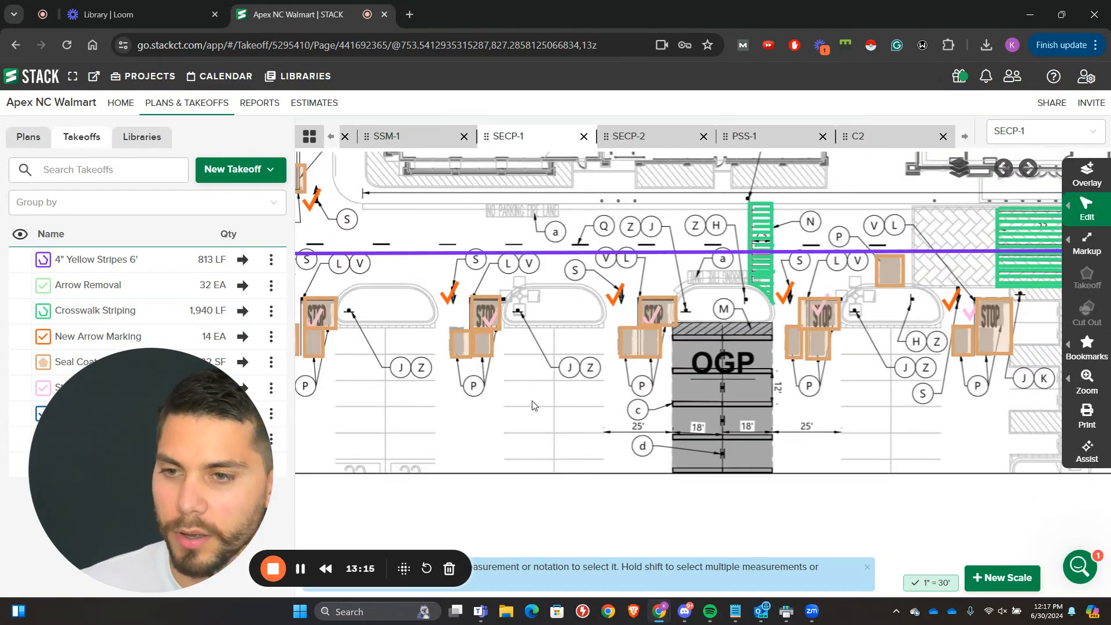
pyautogui.scroll(-2, 532, 405)
pyautogui.scroll(4, 578, 347)
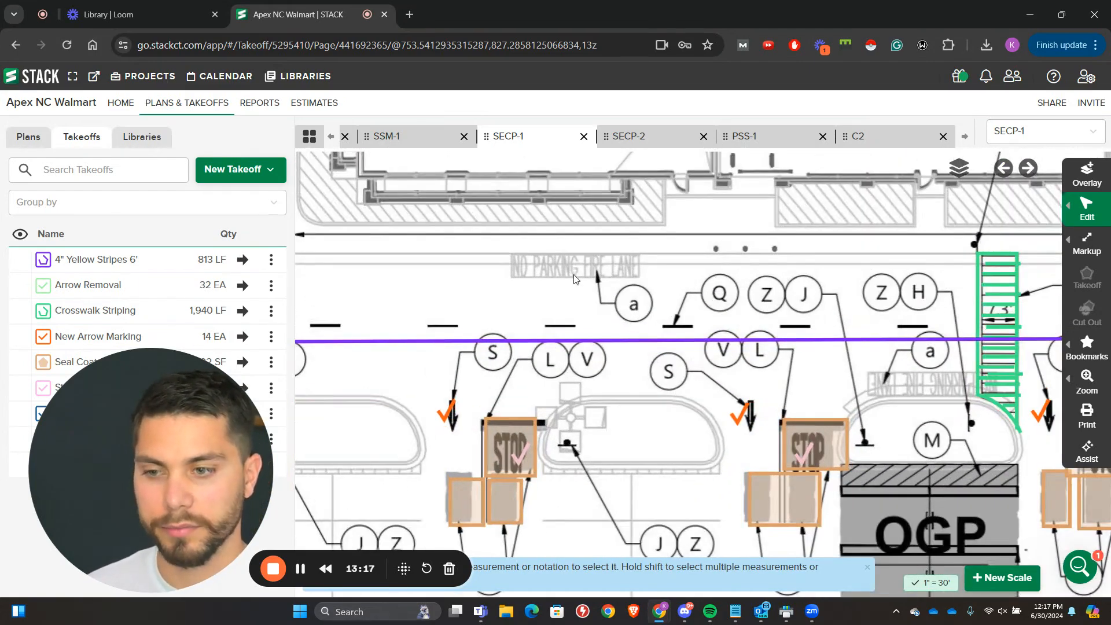
pyautogui.scroll(-2, 617, 248)
pyautogui.moveTo(881, 461); pyautogui.dragTo(633, 403)
pyautogui.scroll(-2, 631, 388)
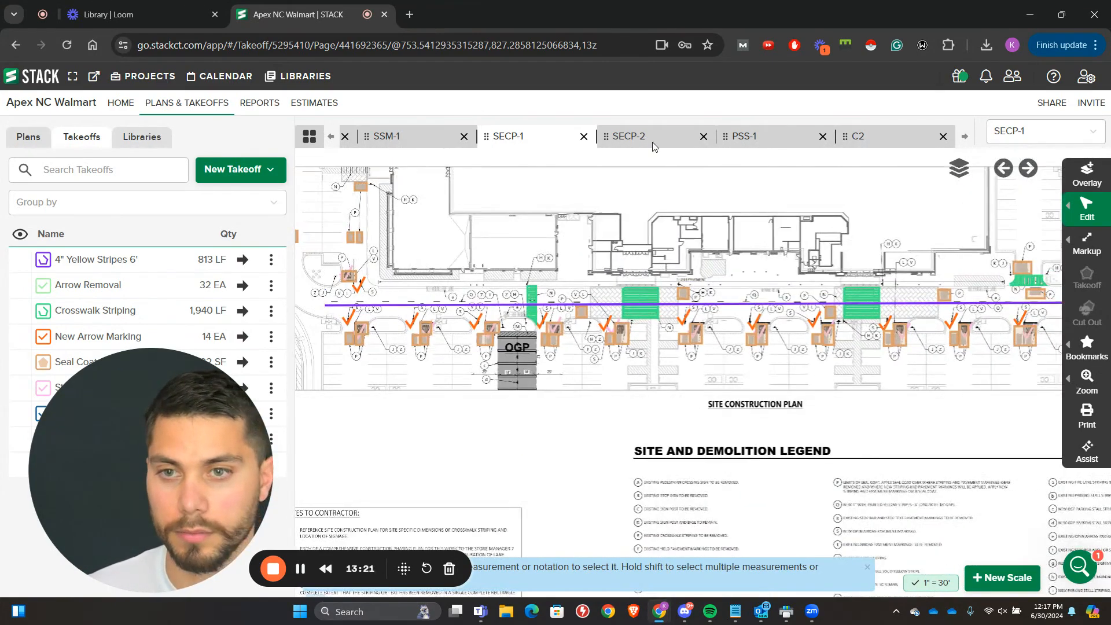
# Step: Open sheet SECP-2 and review its demolition legend and notes to contractor
pyautogui.click(652, 145)
pyautogui.scroll(-2, 645, 273)
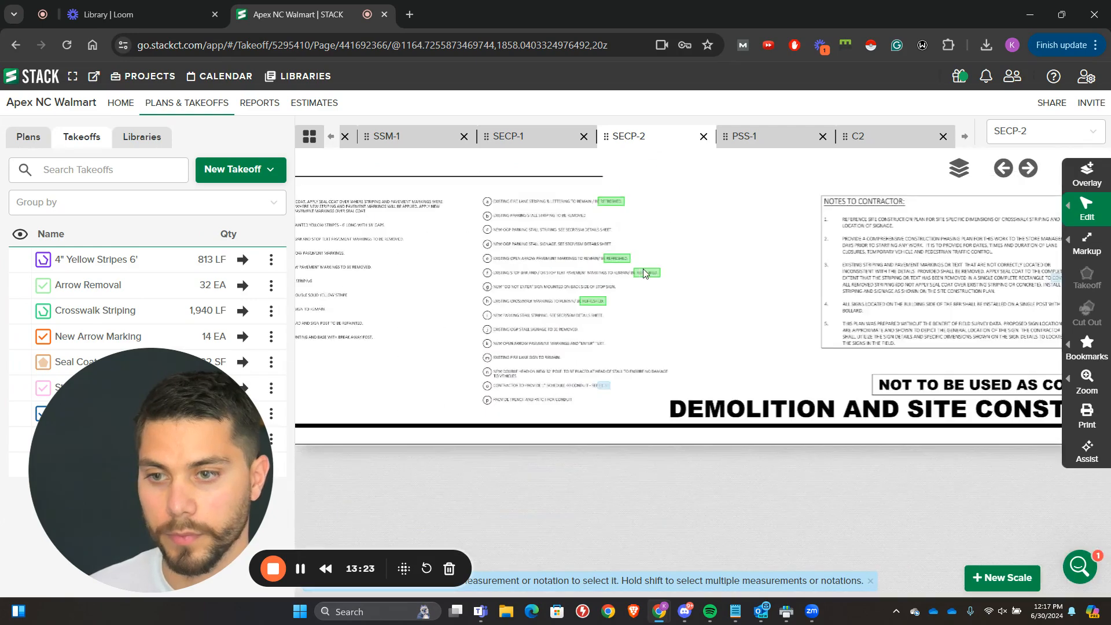
pyautogui.moveTo(646, 274); pyautogui.dragTo(984, 420)
pyautogui.moveTo(833, 206); pyautogui.dragTo(535, 316)
pyautogui.scroll(-3, 681, 402)
pyautogui.scroll(3, 550, 365)
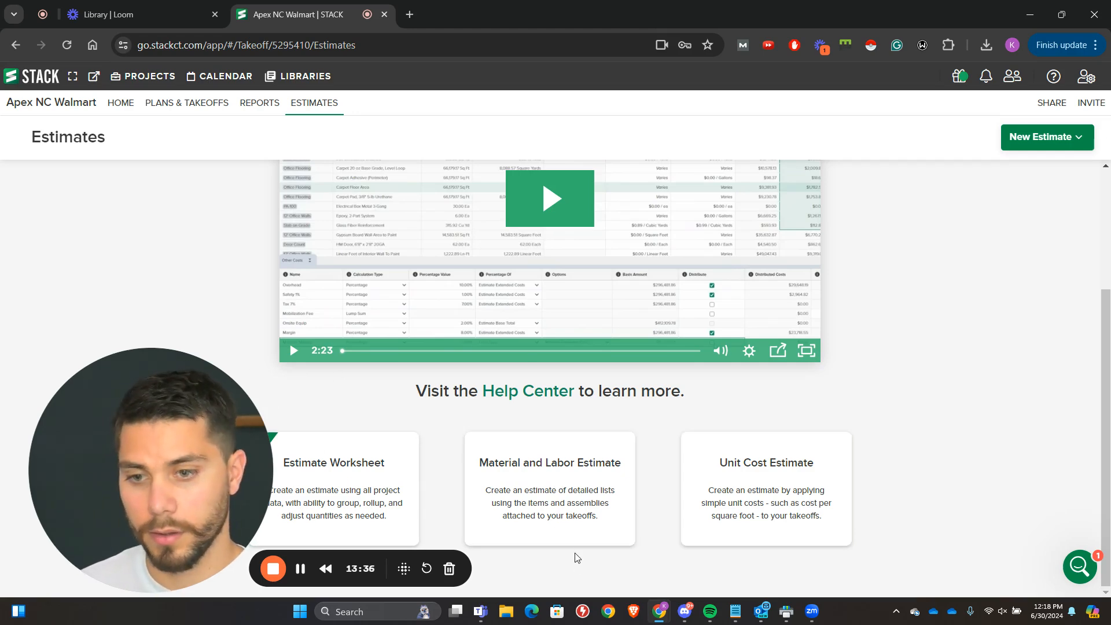
# Step: Create a Material and Labor Estimate for the project, look over its summary and return to the estimates list
pyautogui.click(565, 523)
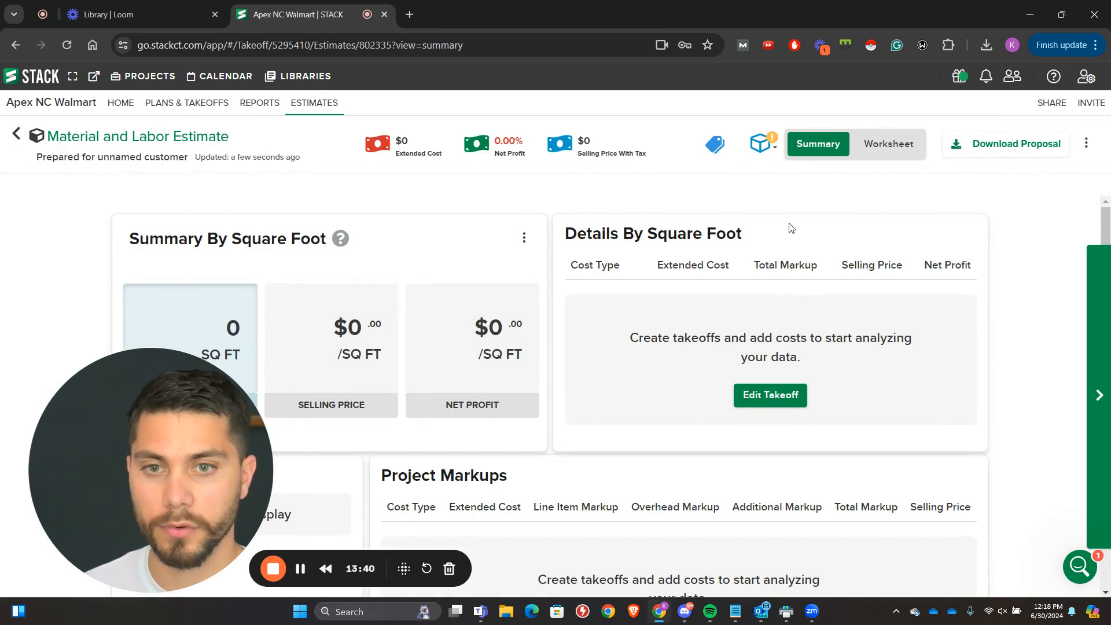
pyautogui.scroll(-8, 786, 228)
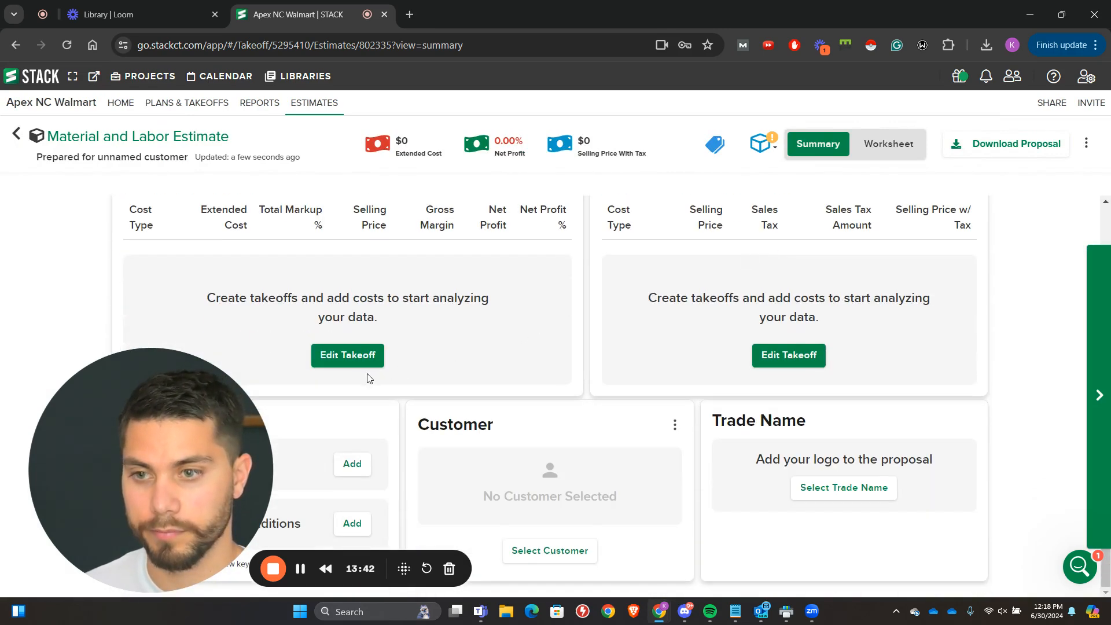
pyautogui.scroll(6, 370, 347)
pyautogui.scroll(3, 516, 248)
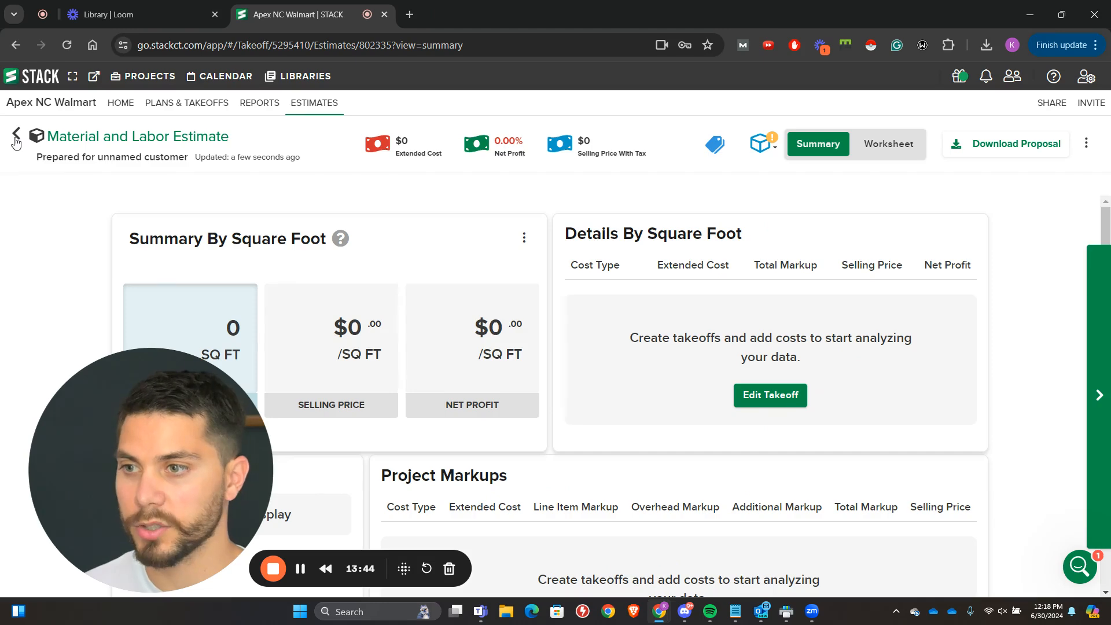
pyautogui.click(17, 135)
# Step: Create a Unit Cost Estimate for the project and open its worksheet
pyautogui.click(1040, 142)
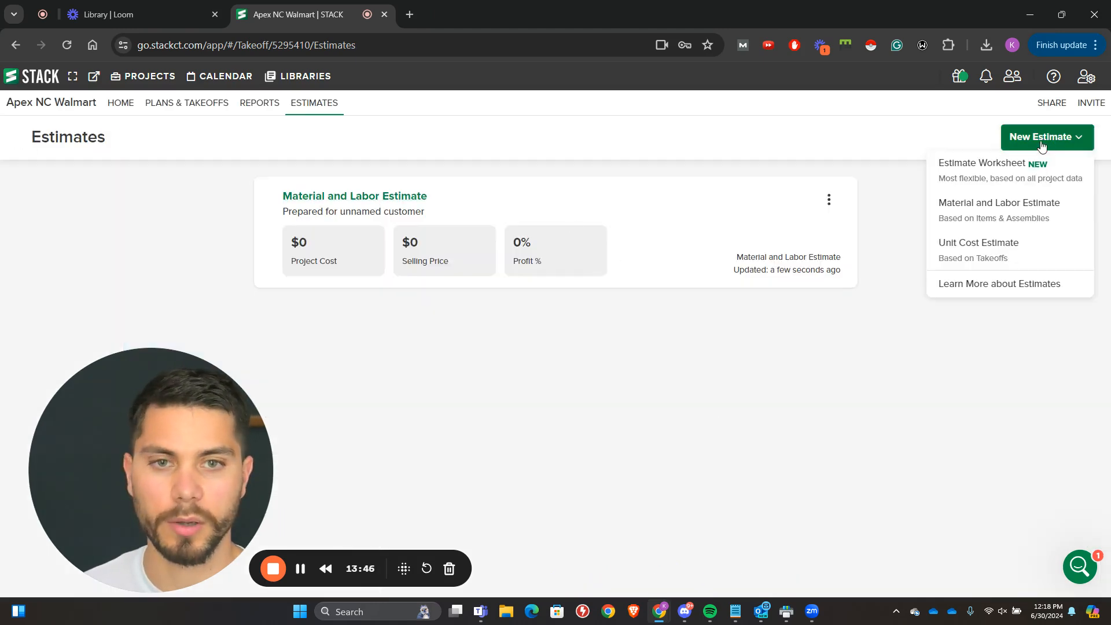
pyautogui.click(999, 248)
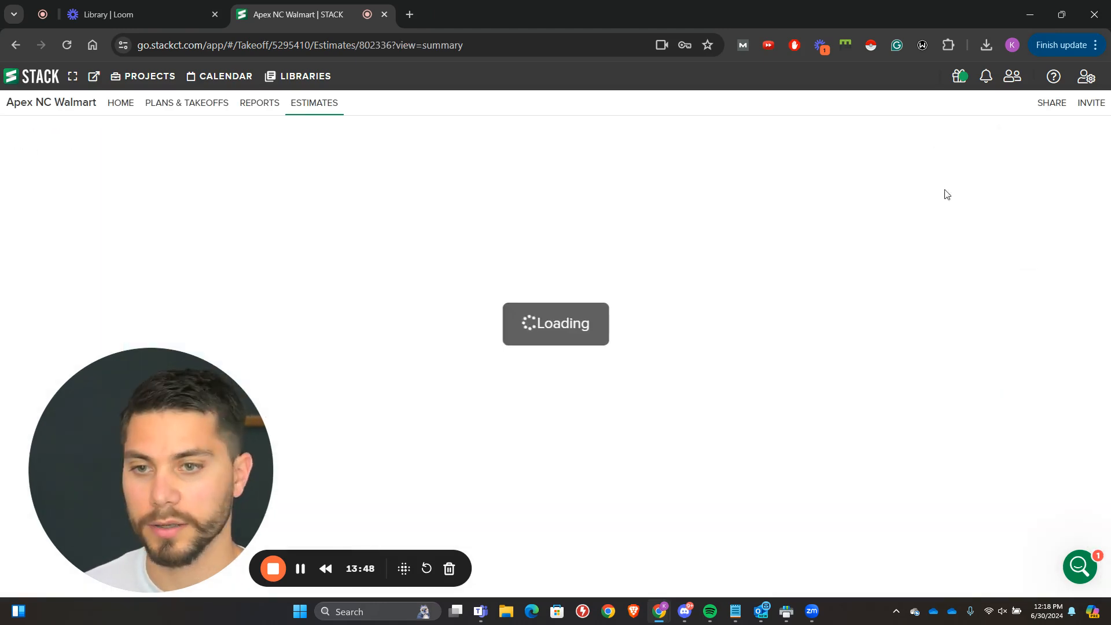
pyautogui.click(776, 377)
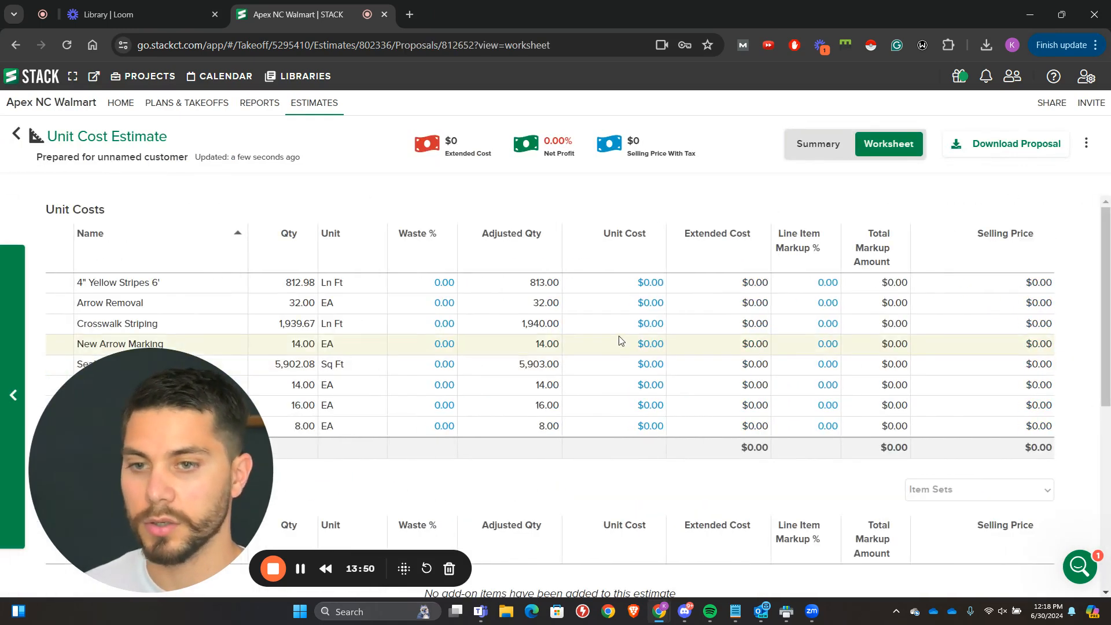
# Step: Review the takeoff line items in the worksheet and set the Seal Coat unit cost to $0.75 per square foot
pyautogui.scroll(-5, 615, 348)
pyautogui.scroll(4, 622, 354)
pyautogui.scroll(1, 627, 360)
pyautogui.scroll(-3, 626, 359)
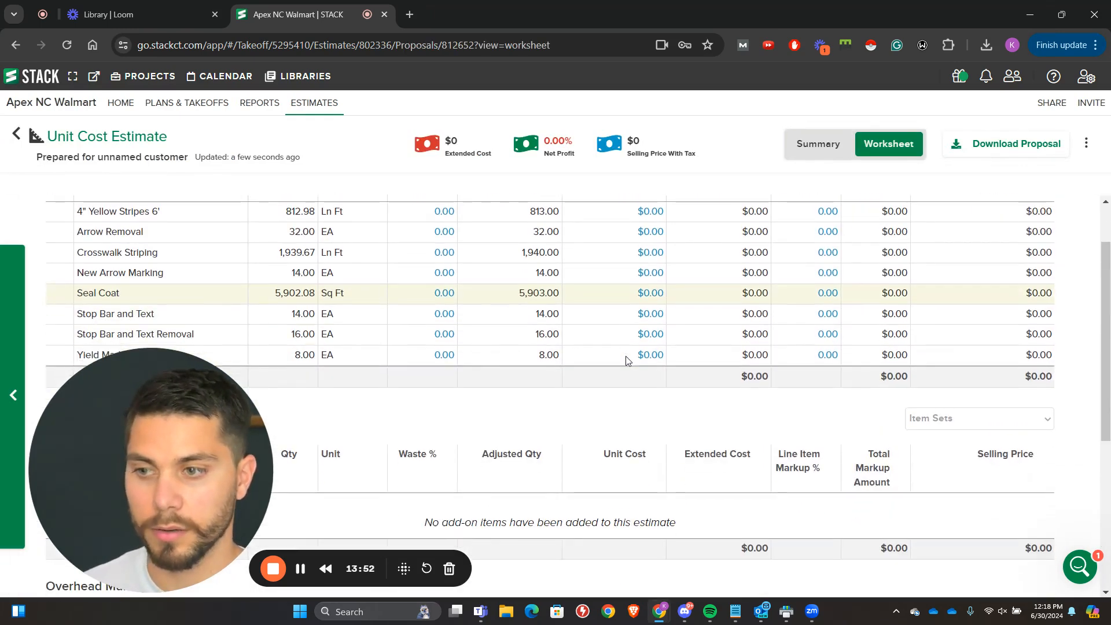
pyautogui.scroll(1, 627, 360)
pyautogui.scroll(1, 621, 356)
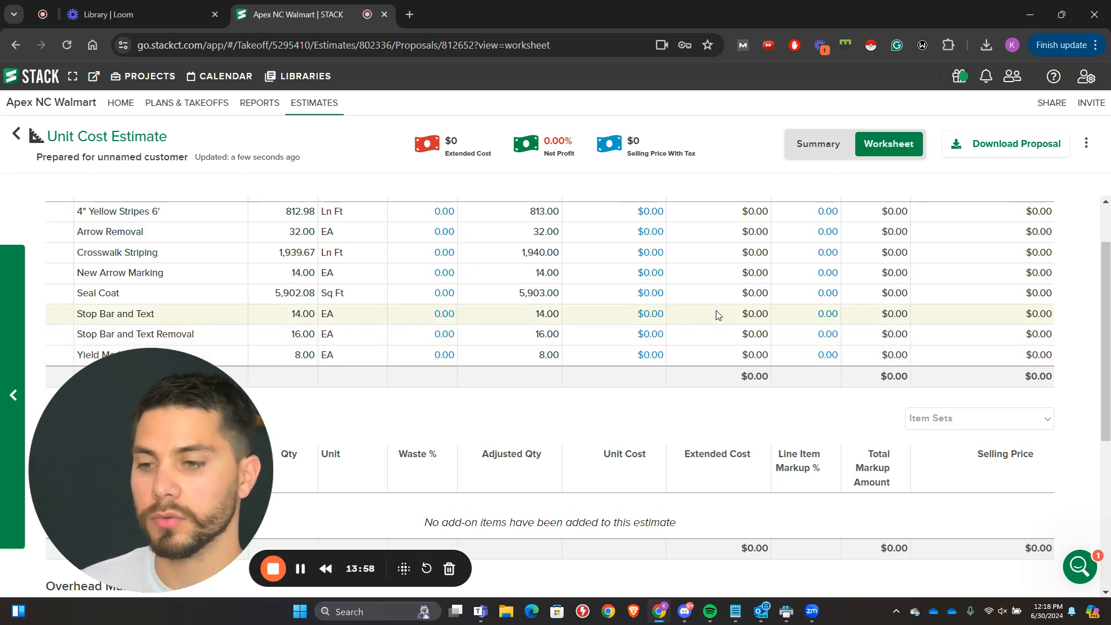
pyautogui.click(650, 296)
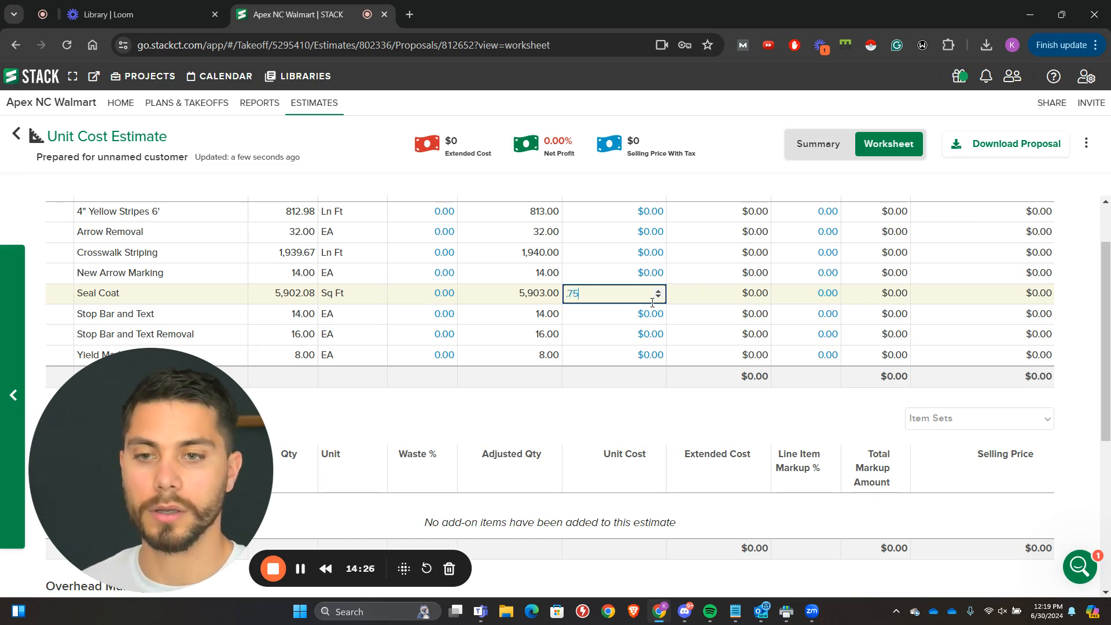
pyautogui.press('Return')
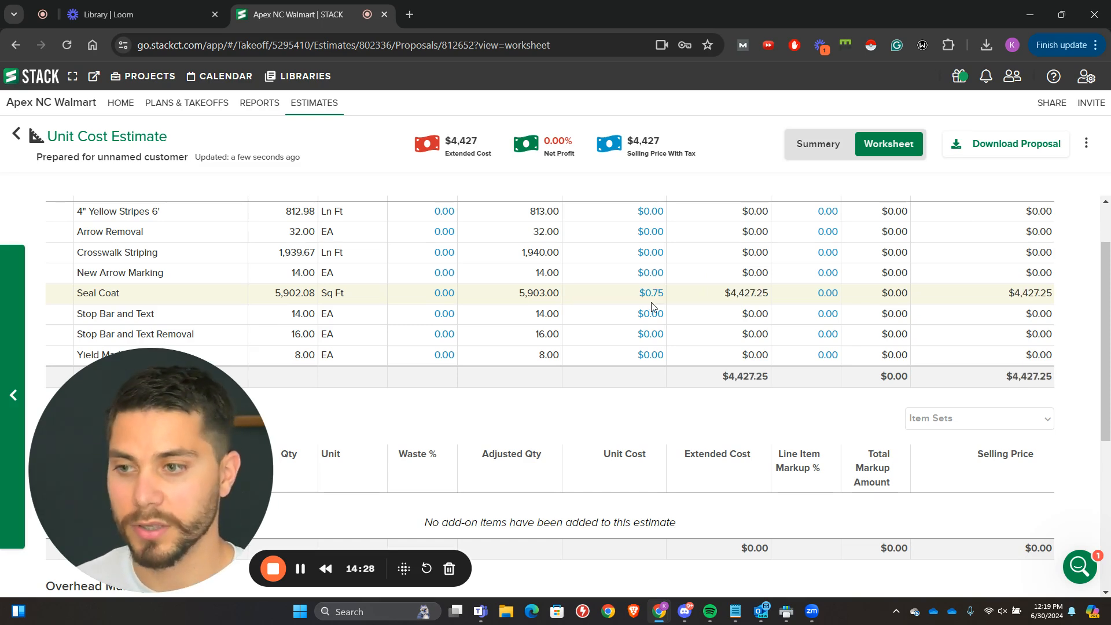
# Step: Set the unit cost of Stop Bar and Text to $250 each
pyautogui.click(640, 315)
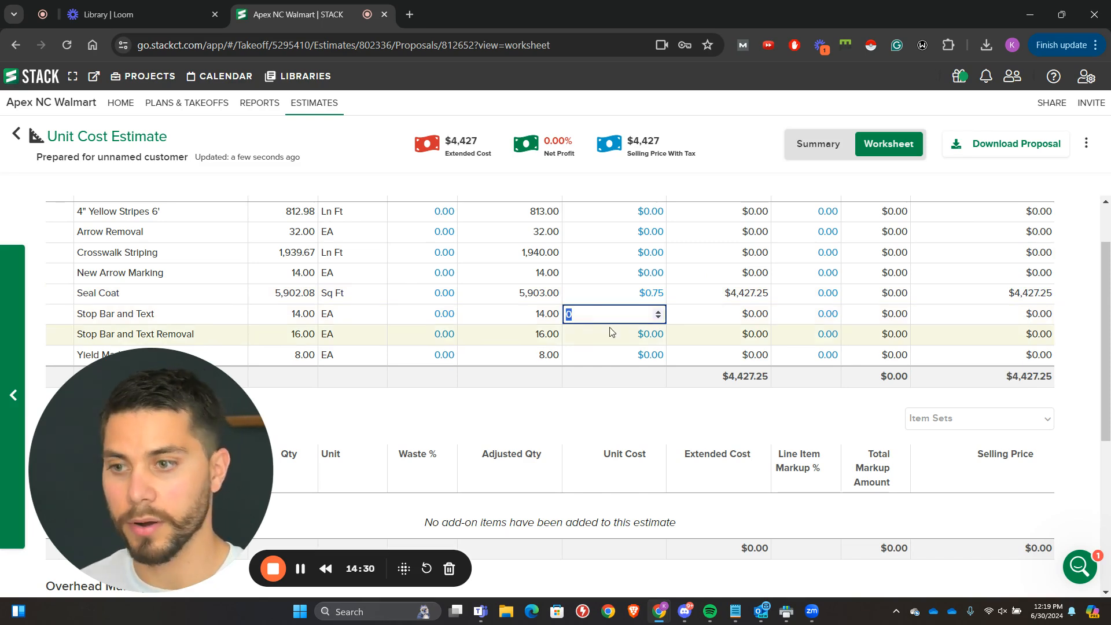
pyautogui.write('250')
pyautogui.press('Return')
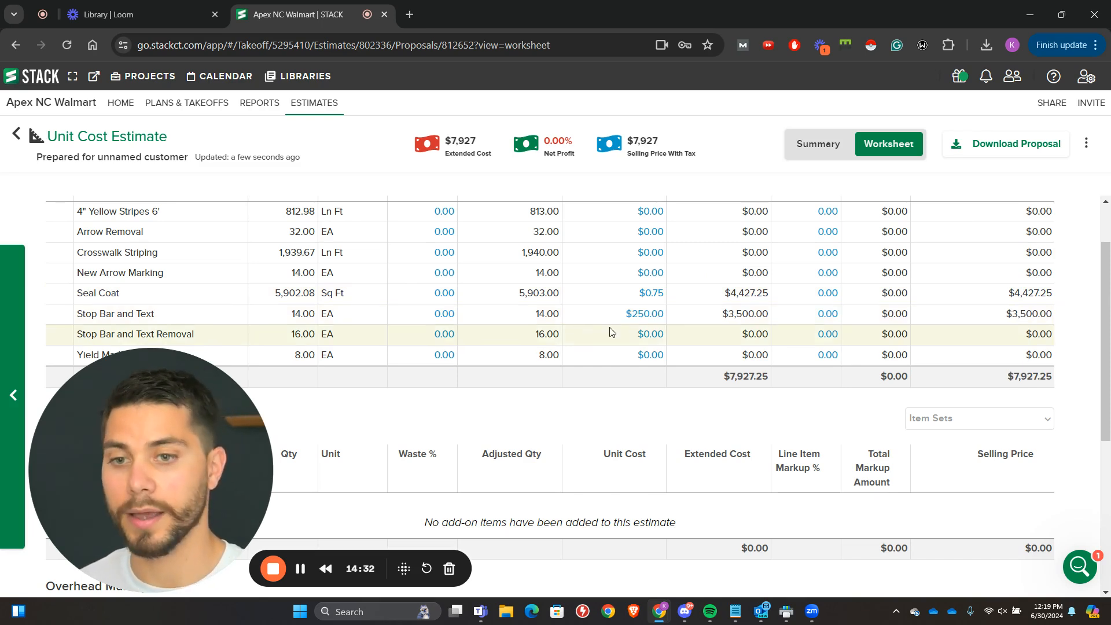
# Step: Set the unit cost of Arrow Removal to $75 each
pyautogui.click(626, 232)
pyautogui.write('75')
pyautogui.press('Return')
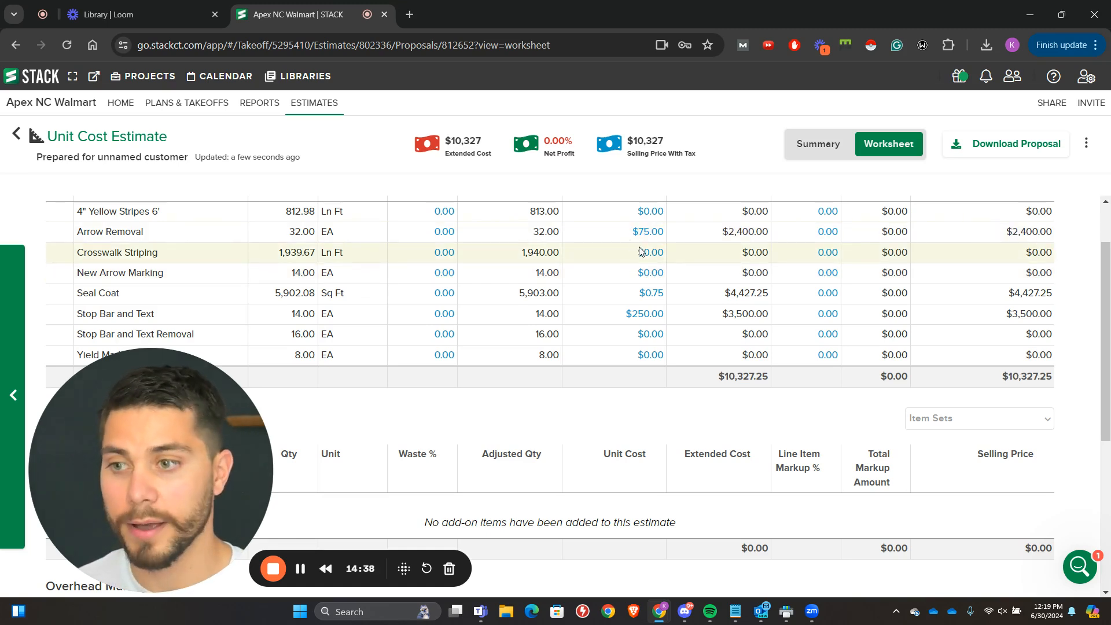
# Step: Set the unit cost of Crosswalk Striping to $1.25 per linear foot
pyautogui.click(640, 251)
pyautogui.write('1.')
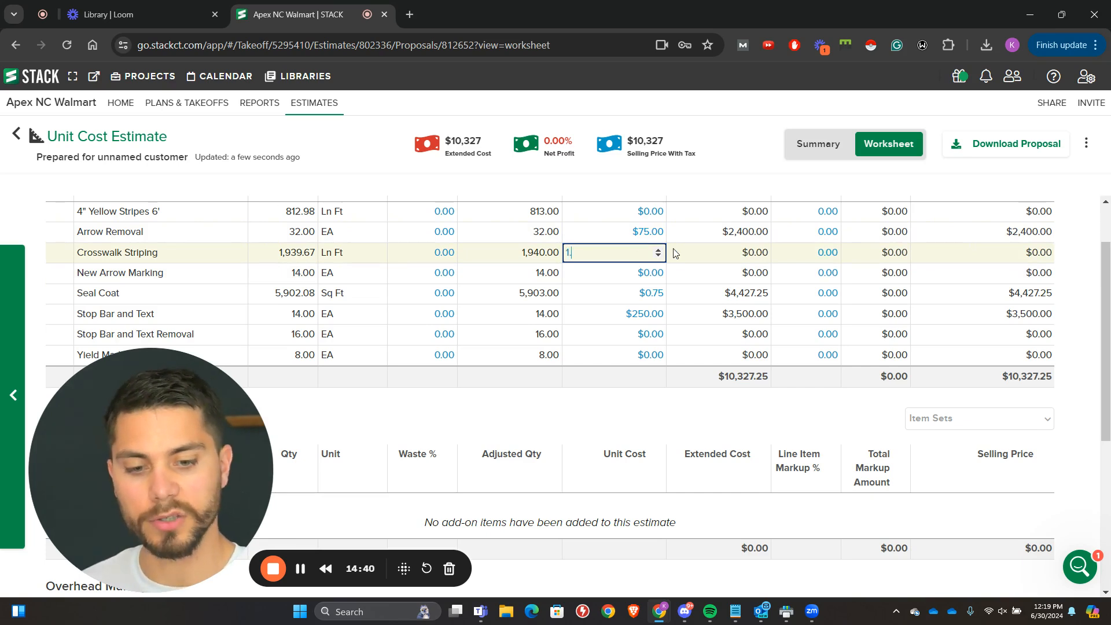
pyautogui.write('25')
pyautogui.press('Return')
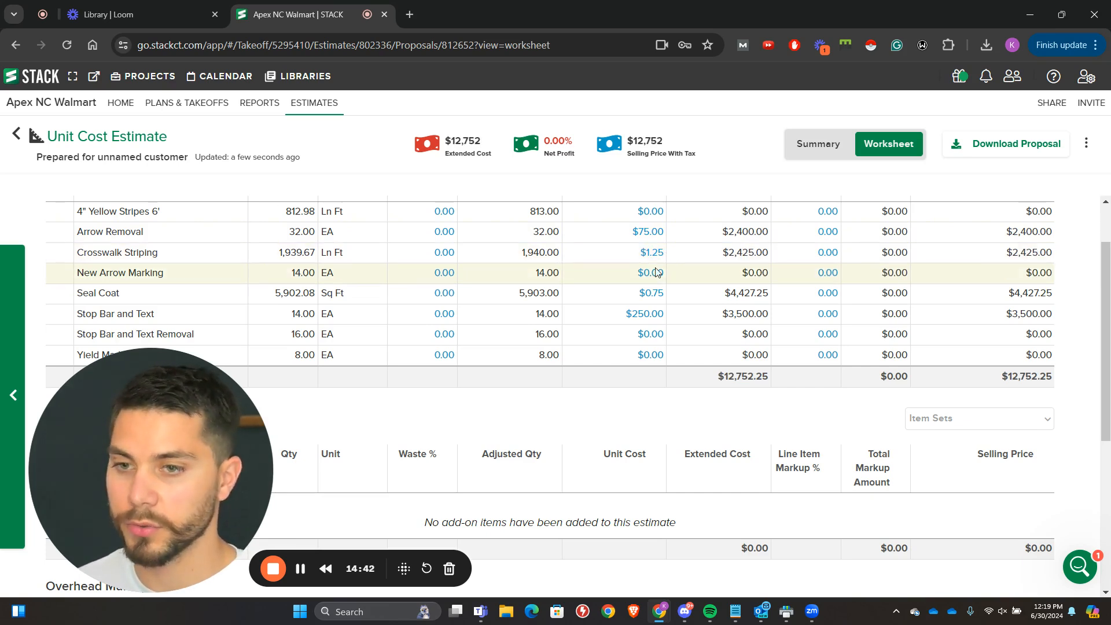
# Step: Change the unit cost of Arrow Removal to $45 each
pyautogui.click(654, 268)
pyautogui.click(653, 227)
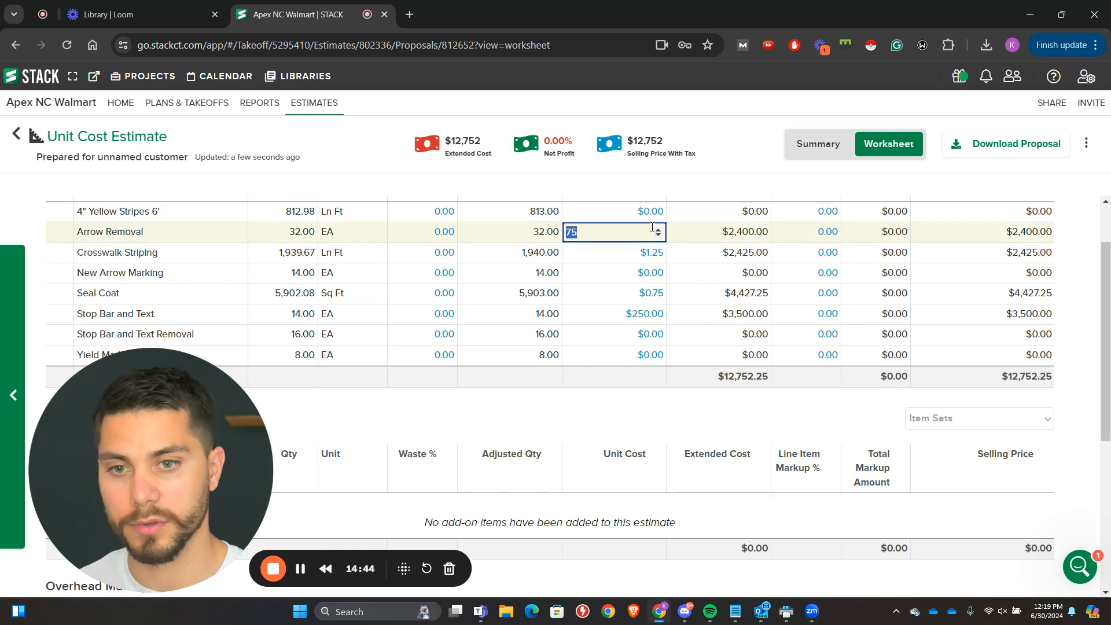
pyautogui.write('45')
pyautogui.press('Return')
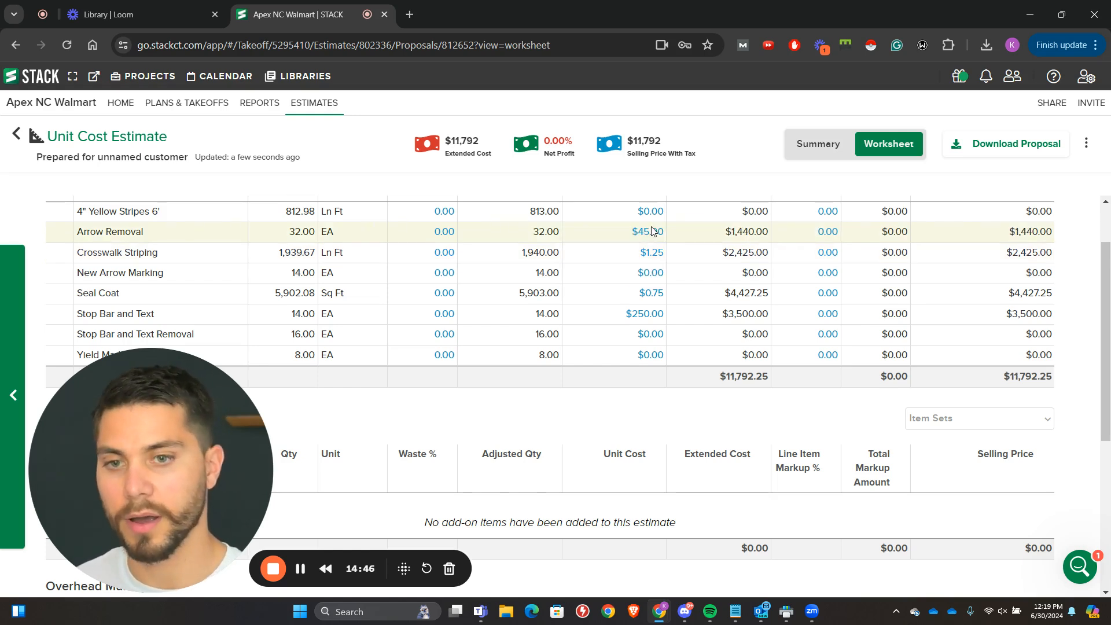
# Step: Set the unit costs of New Arrow Marking to $75 each and of the yield marking item to $45 each
pyautogui.click(635, 271)
pyautogui.write('75')
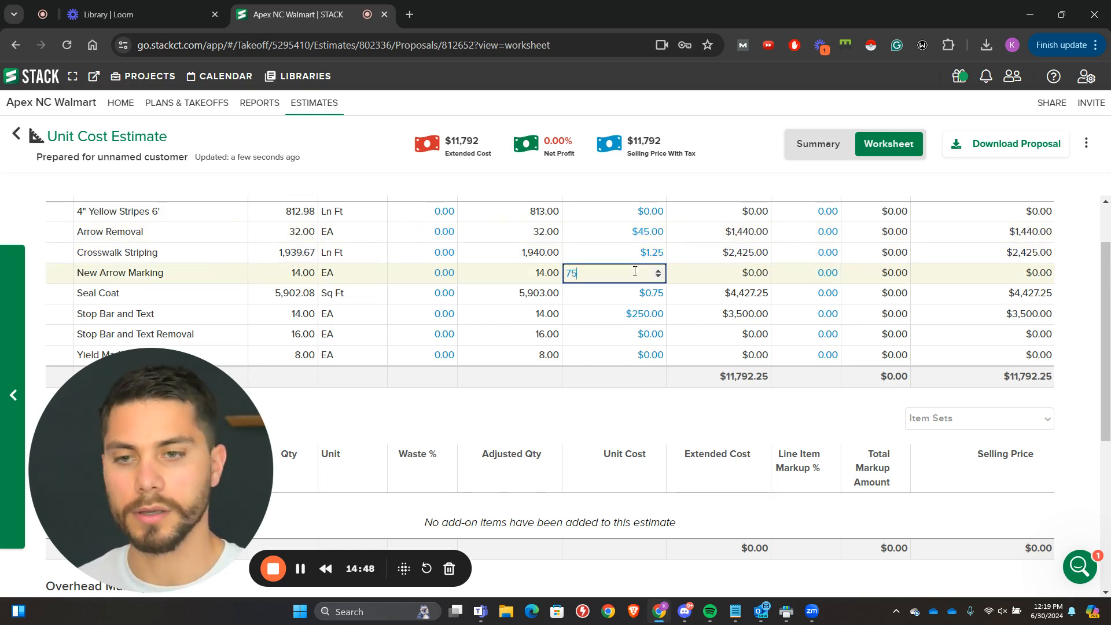
pyautogui.press('Return')
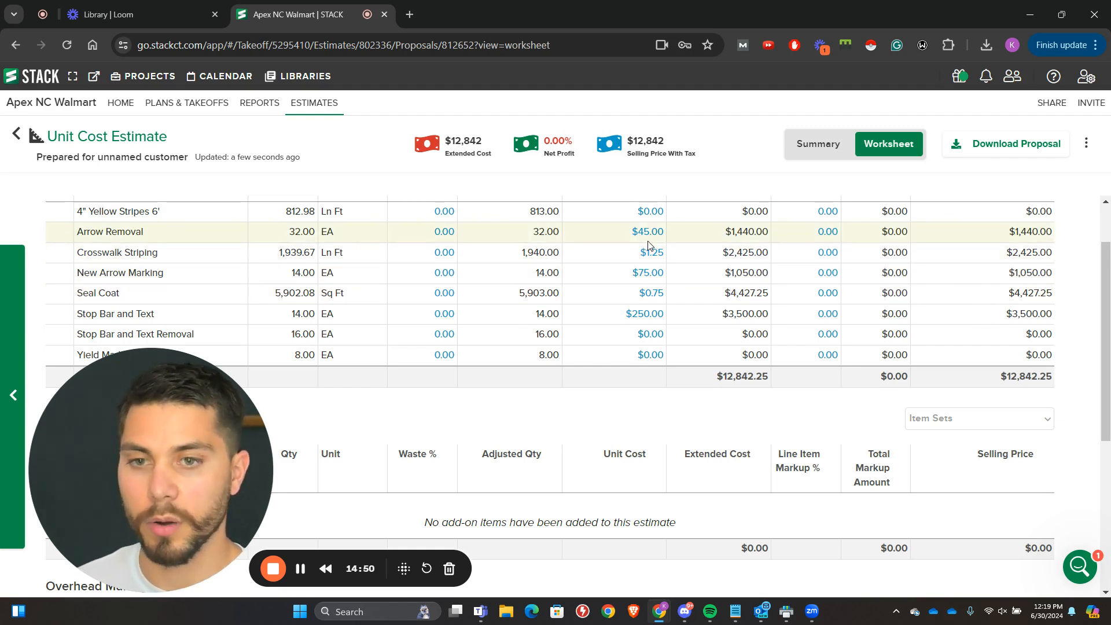
pyautogui.click(629, 355)
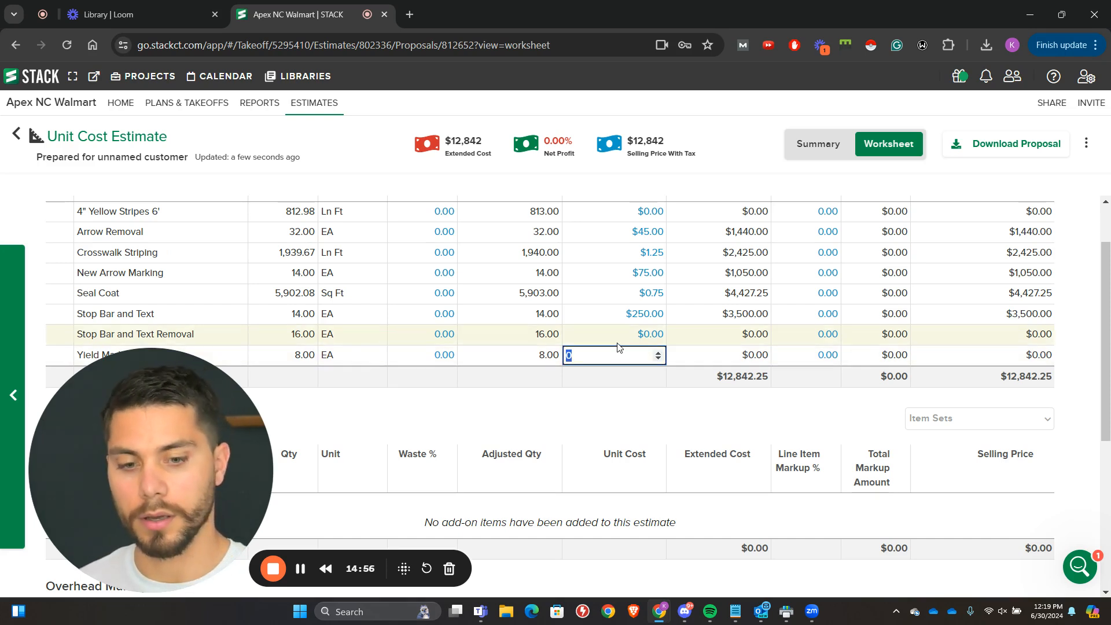
pyautogui.write('453')
pyautogui.press('BackSpace')
pyautogui.press('Return')
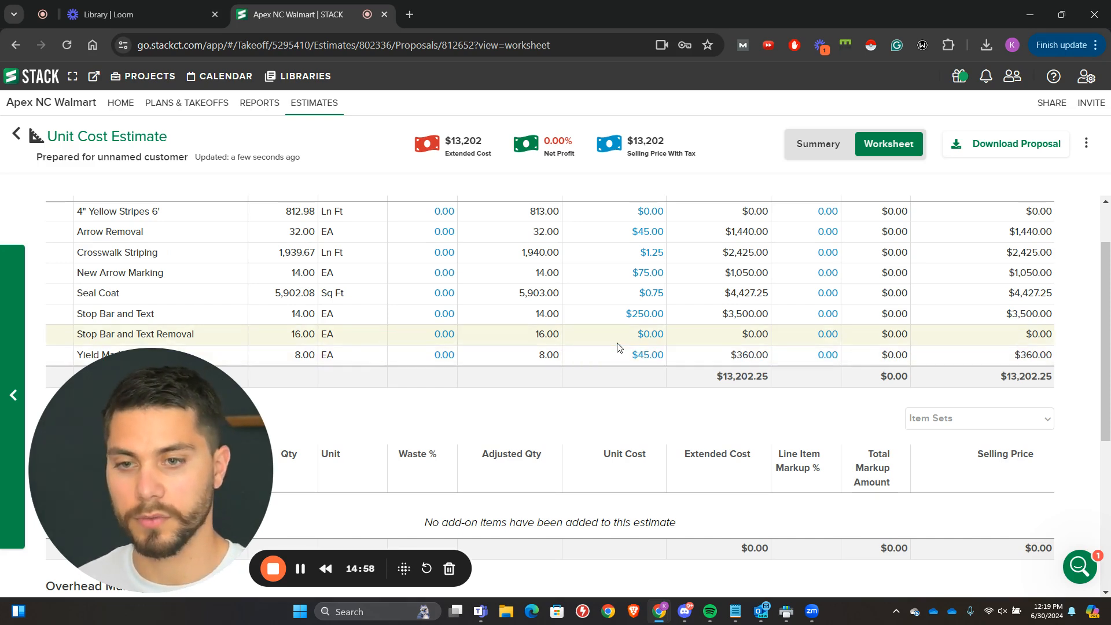
# Step: Set the unit costs of Stop Bar and Text Removal to $75 each and 4" Yellow Stripes 6' to $0.10 per linear foot
pyautogui.click(625, 339)
pyautogui.write('75')
pyautogui.press('Return')
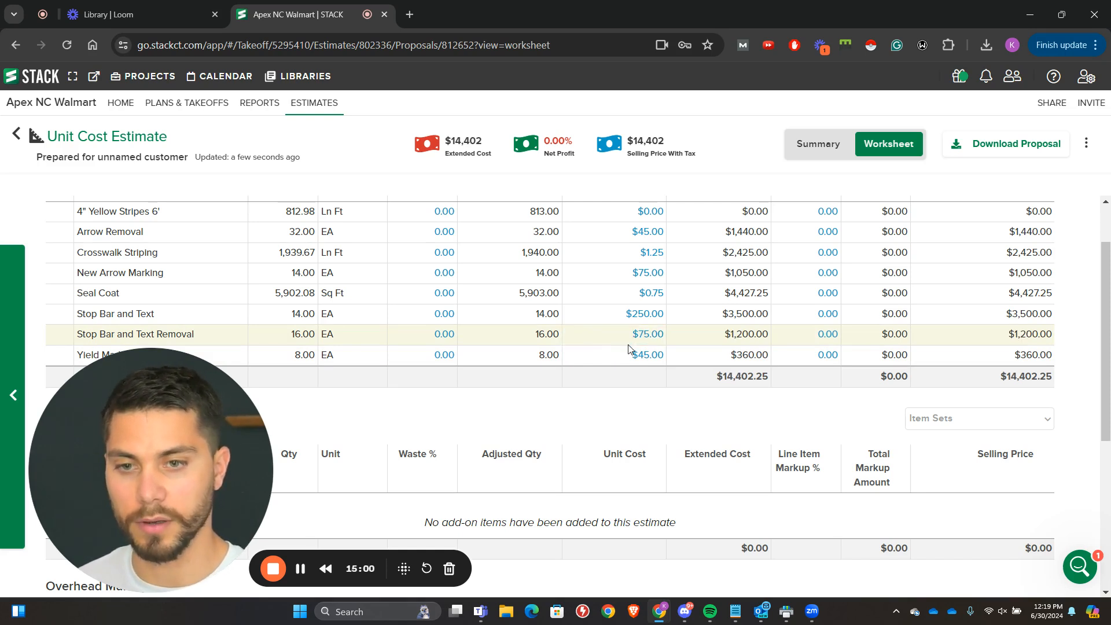
pyautogui.click(623, 210)
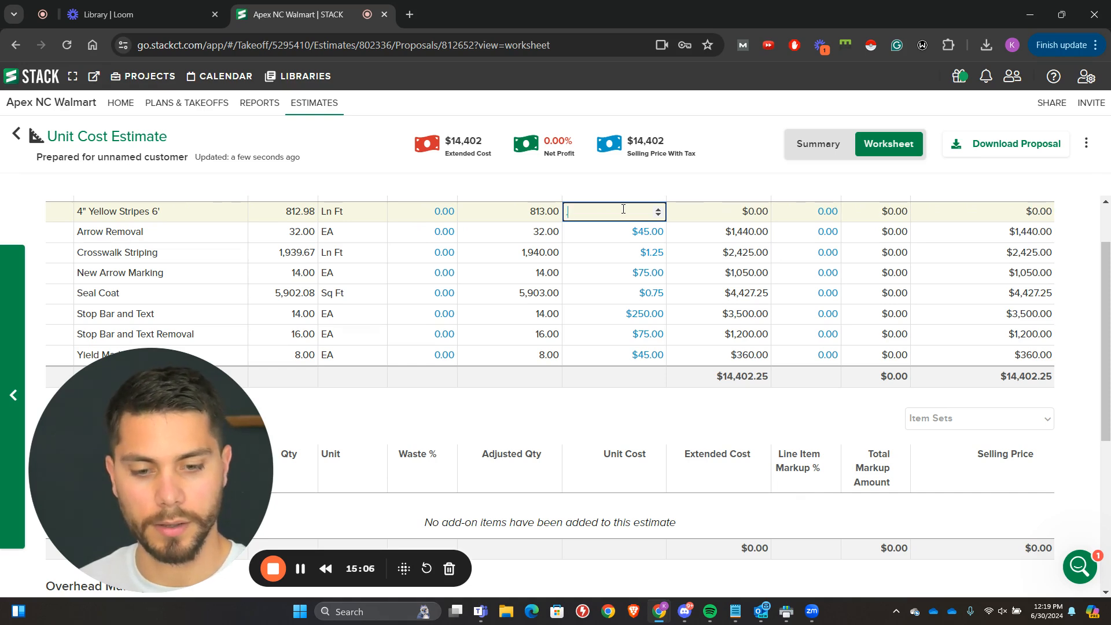
pyautogui.press('Return')
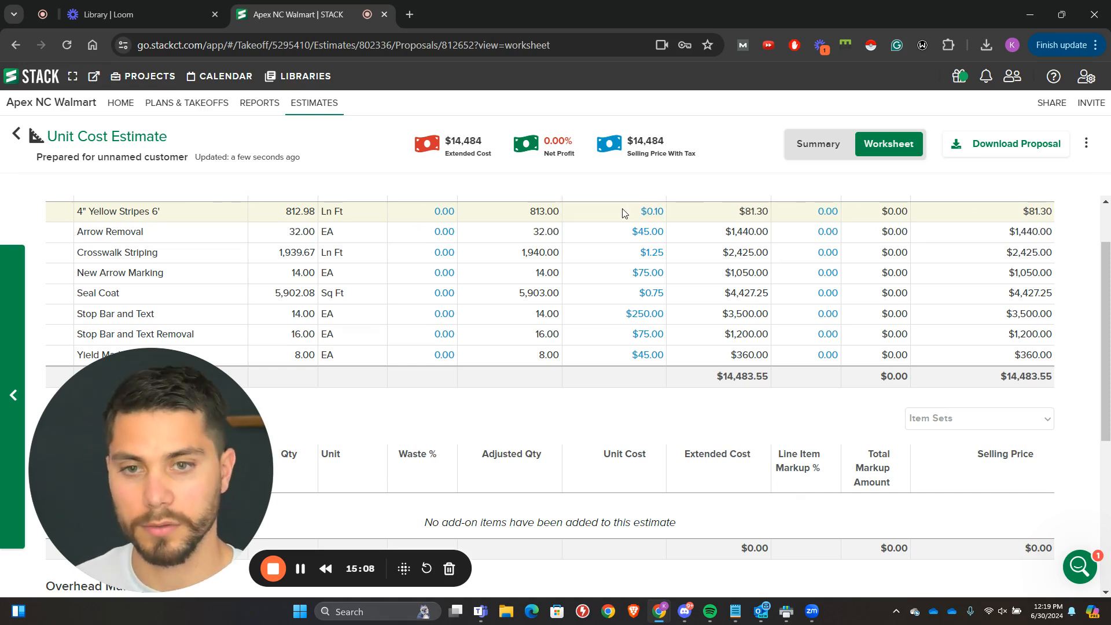
# Step: Set the unit cost of 4" Yellow Stripes 6' to $1.00 per linear foot
pyautogui.click(622, 212)
pyautogui.write('1')
pyautogui.press('Return')
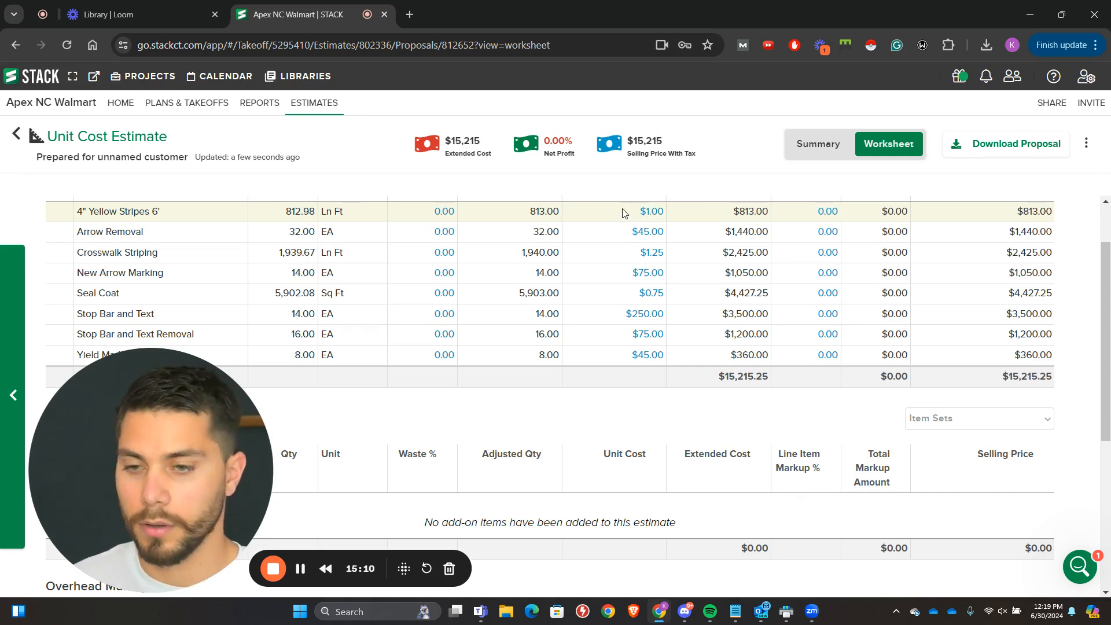
pyautogui.scroll(-1, 573, 376)
pyautogui.scroll(1, 567, 405)
pyautogui.scroll(-1, 550, 367)
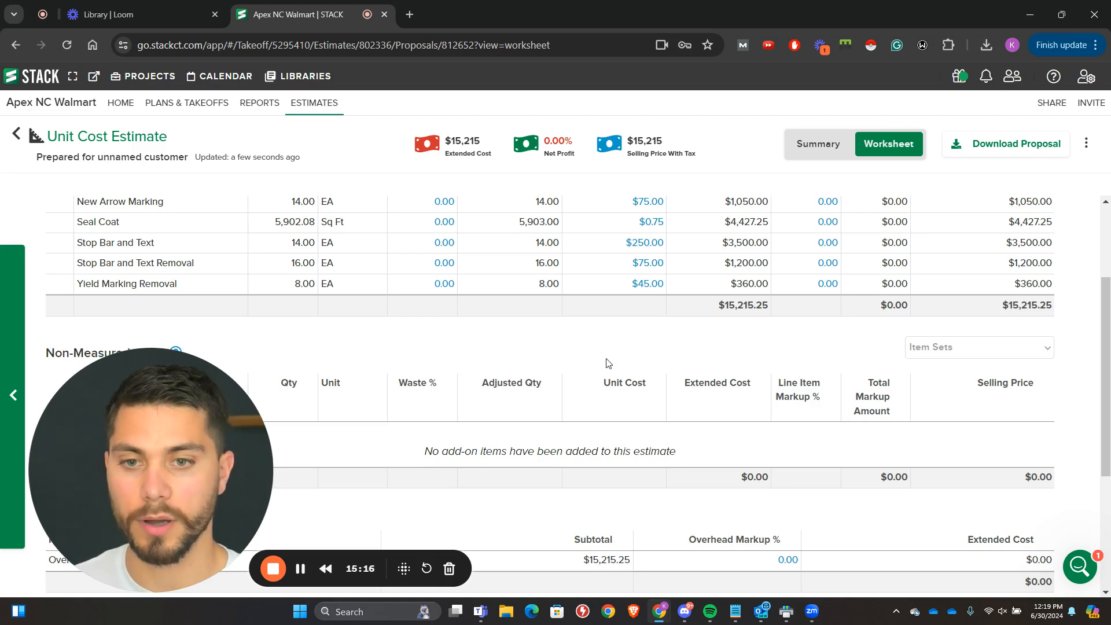
# Step: Switch to the estimate summary and look at the proposal's Scope of Work form, closing it without entering text
pyautogui.click(837, 148)
pyautogui.scroll(-5, 587, 323)
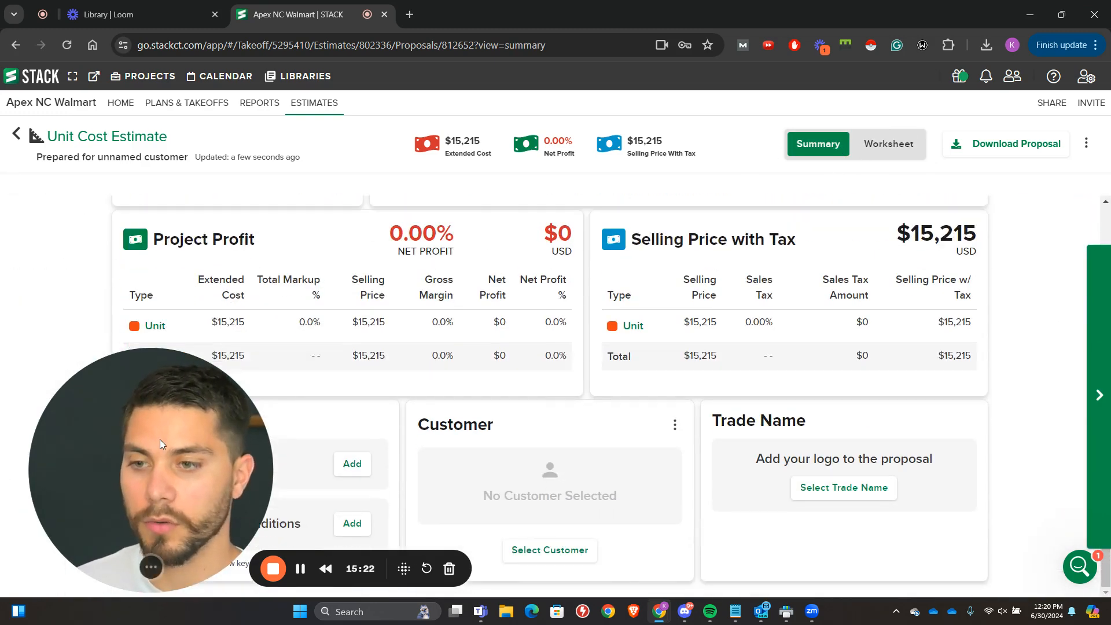
pyautogui.moveTo(165, 444); pyautogui.dragTo(686, 326)
pyautogui.click(350, 464)
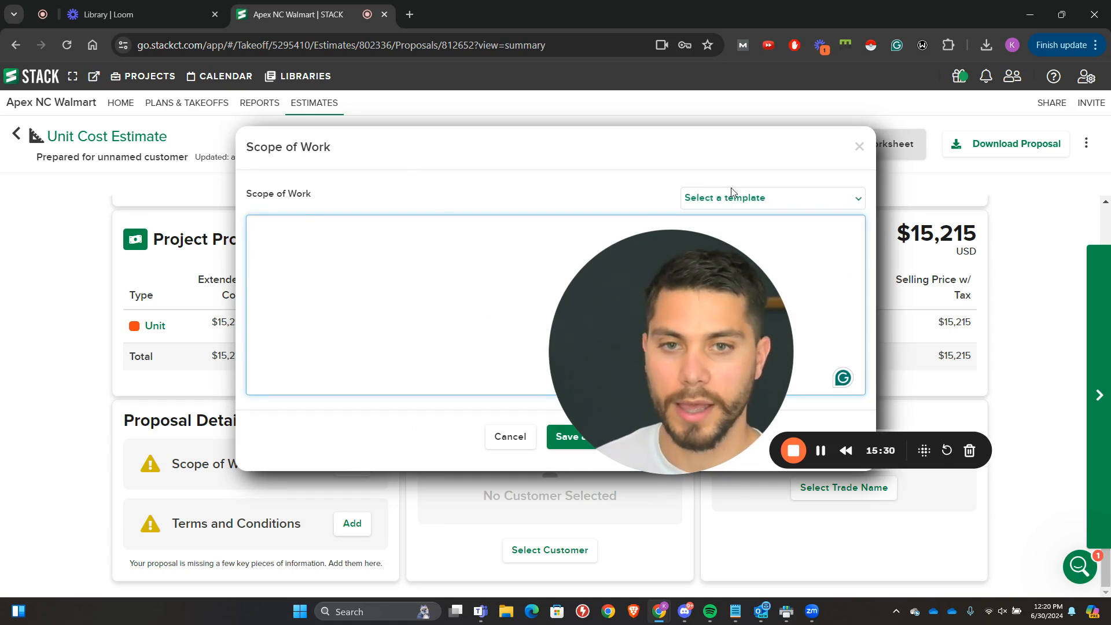
pyautogui.click(853, 145)
pyautogui.click(857, 147)
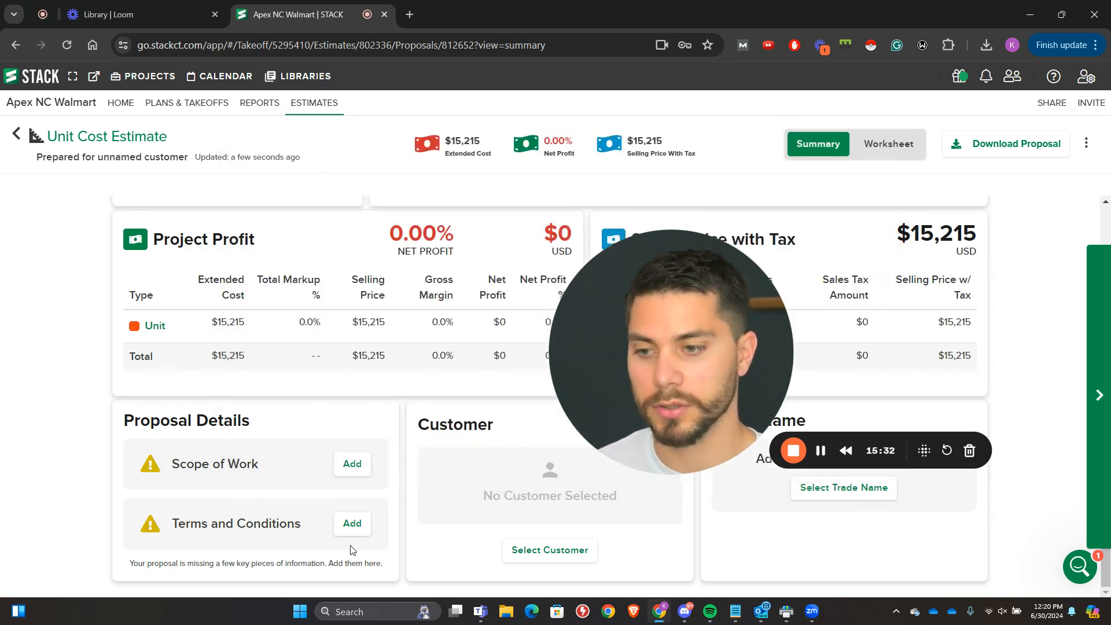
# Step: Look at the proposal's Terms and Conditions form, close it without entering text, and review the summary figures
pyautogui.click(355, 524)
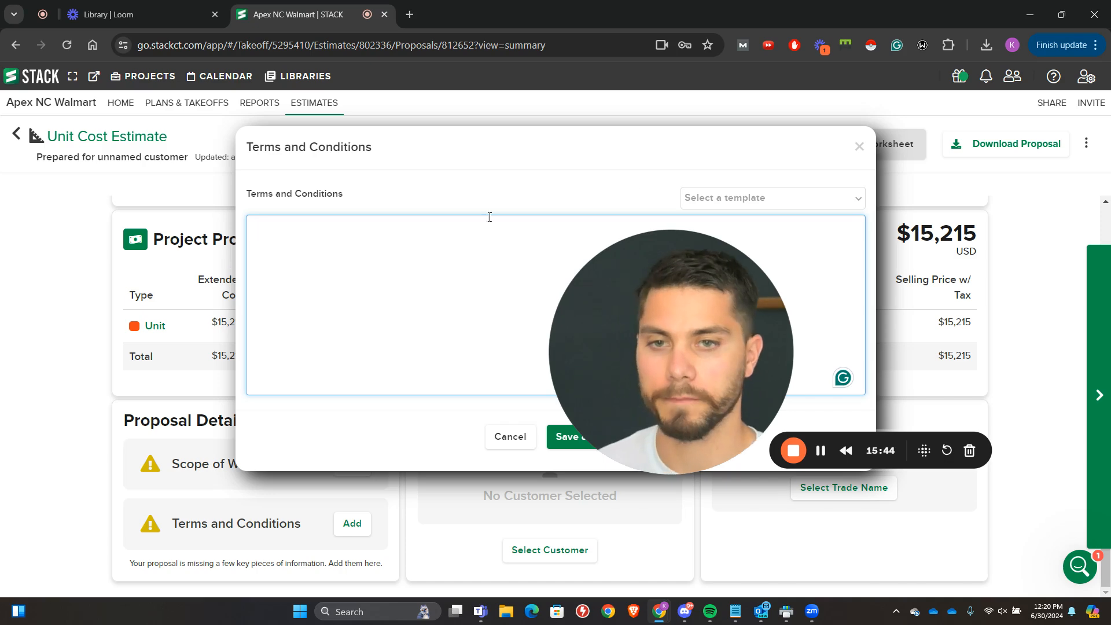
pyautogui.click(859, 146)
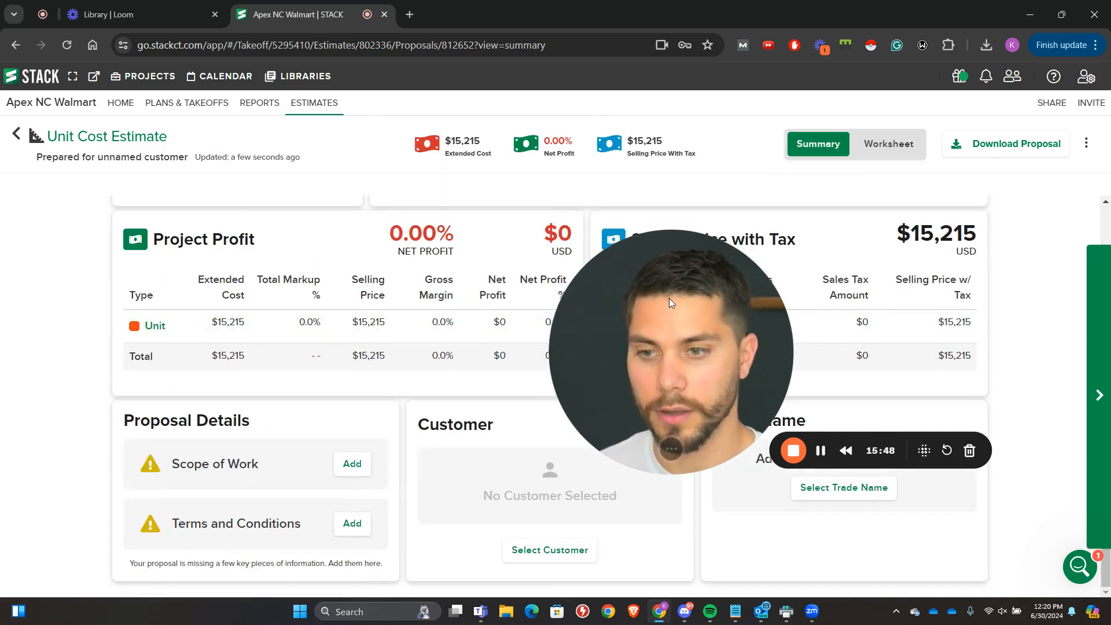
pyautogui.scroll(5, 952, 232)
pyautogui.scroll(-5, 953, 245)
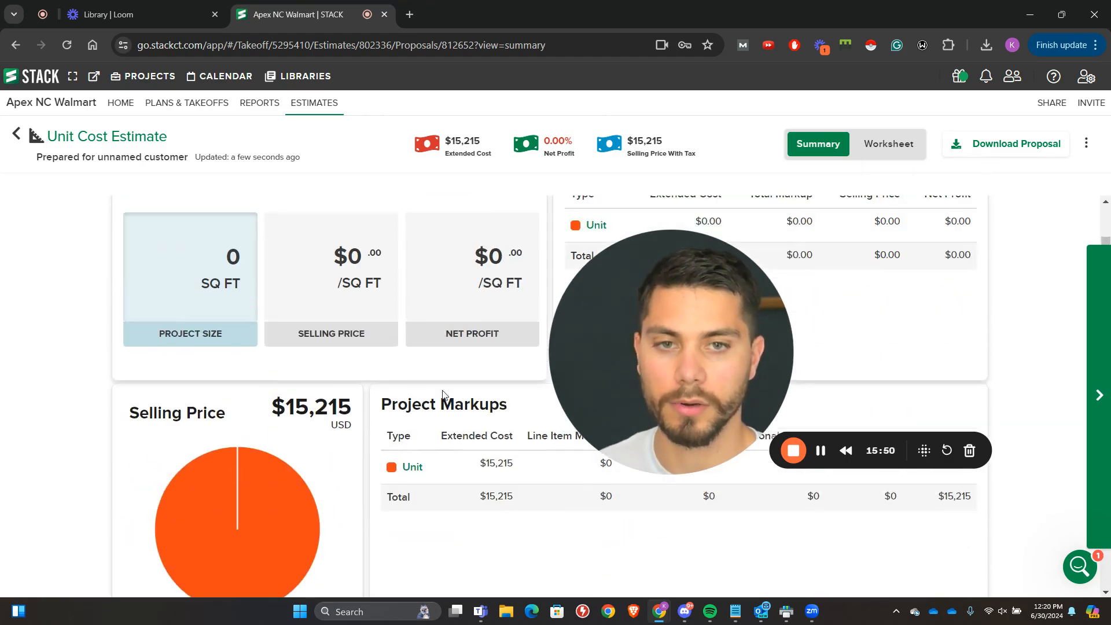
# Step: Return to the unit cost worksheet and set the waste of 4" Yellow Stripes 6' and Arrow Removal to 10%
pyautogui.click(155, 330)
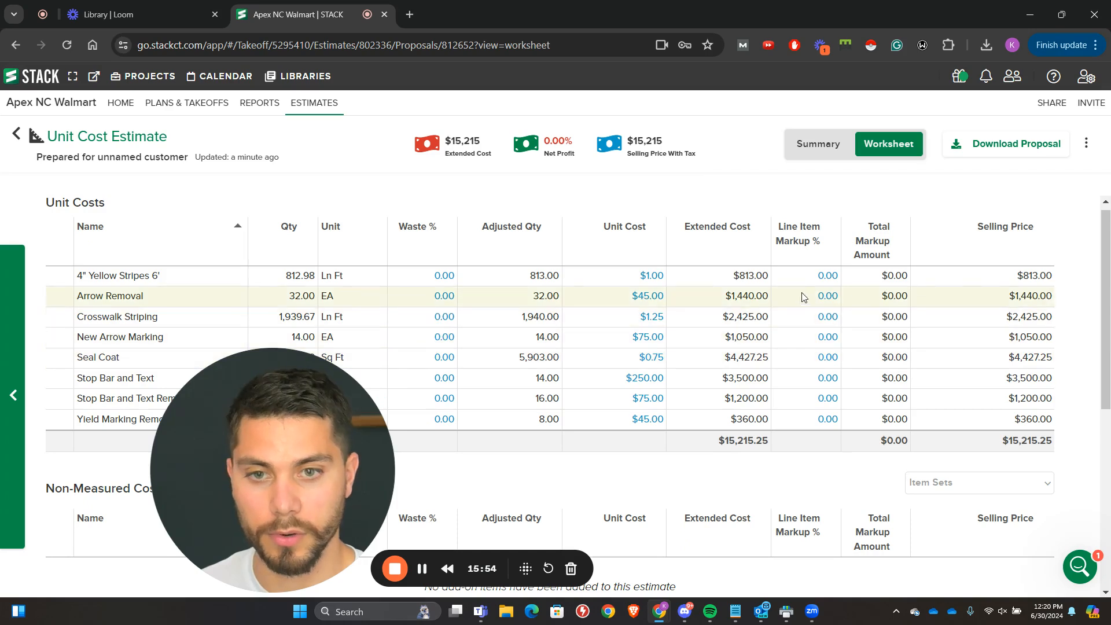
pyautogui.click(812, 277)
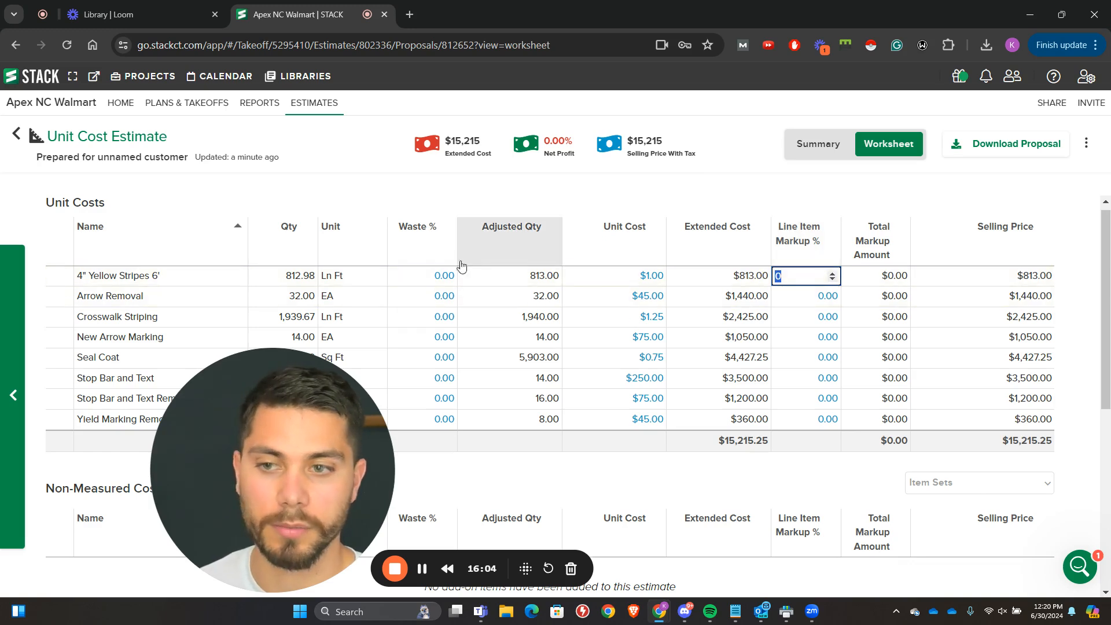
pyautogui.click(429, 278)
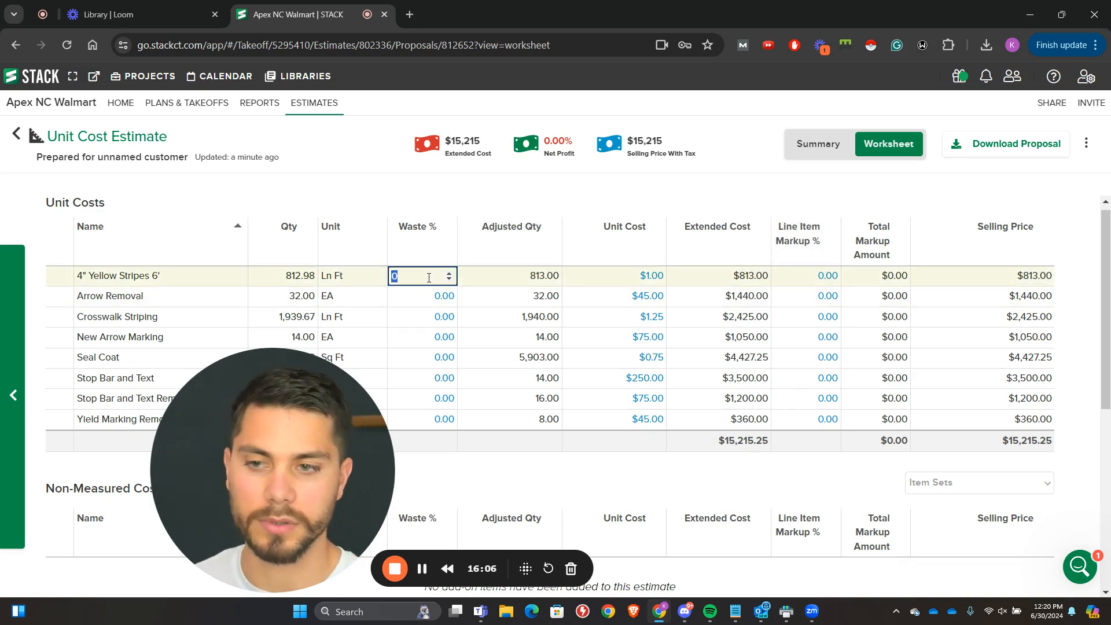
pyautogui.press('Tab')
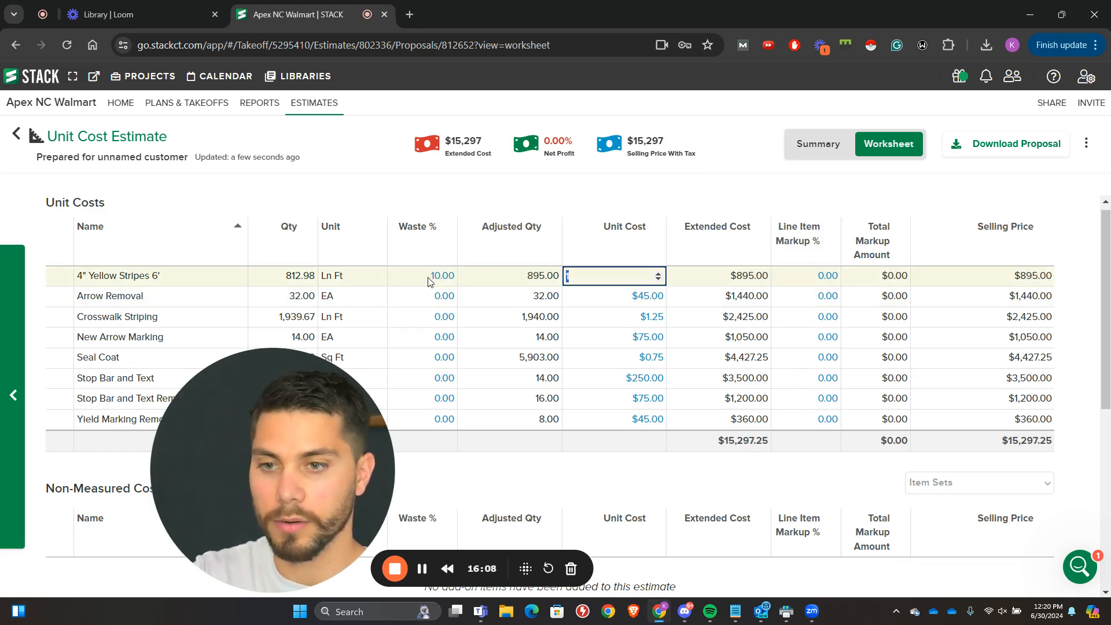
pyautogui.click(438, 295)
pyautogui.write('10')
pyautogui.press('Tab')
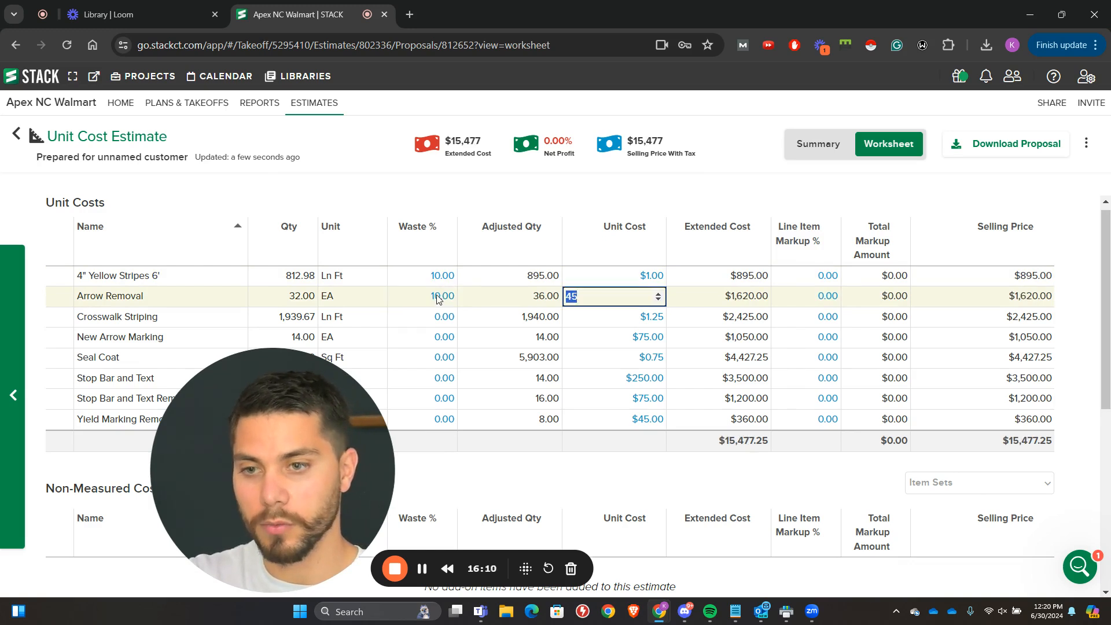
# Step: Set the waste percentage of Crosswalk Striping and New Arrow Marking to 10%
pyautogui.click(439, 316)
pyautogui.write('10')
pyautogui.press('Tab')
pyautogui.click(436, 335)
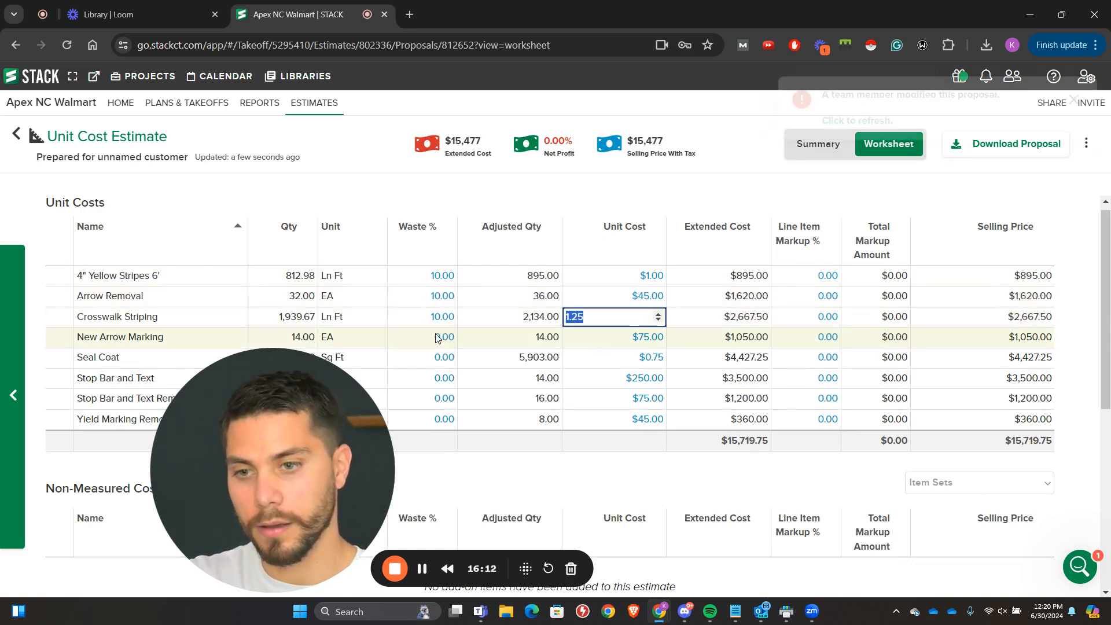
pyautogui.write('10')
pyautogui.press('Tab')
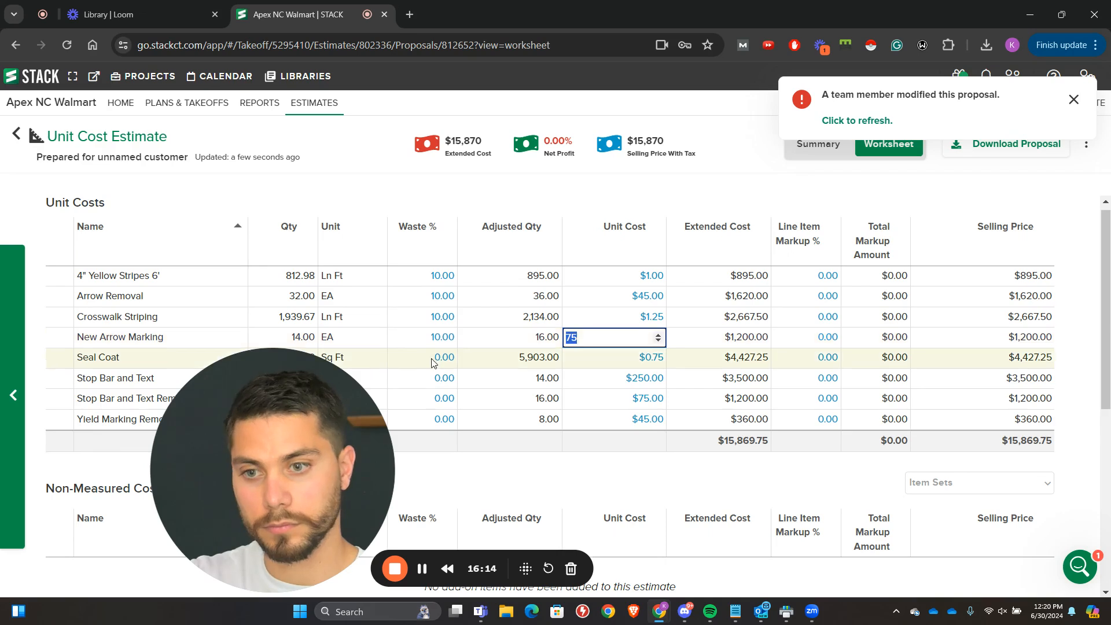
# Step: Set the waste percentage of Seal Coat and Stop Bar and Text to 10%
pyautogui.click(434, 357)
pyautogui.write('10')
pyautogui.press('Tab')
pyautogui.click(434, 378)
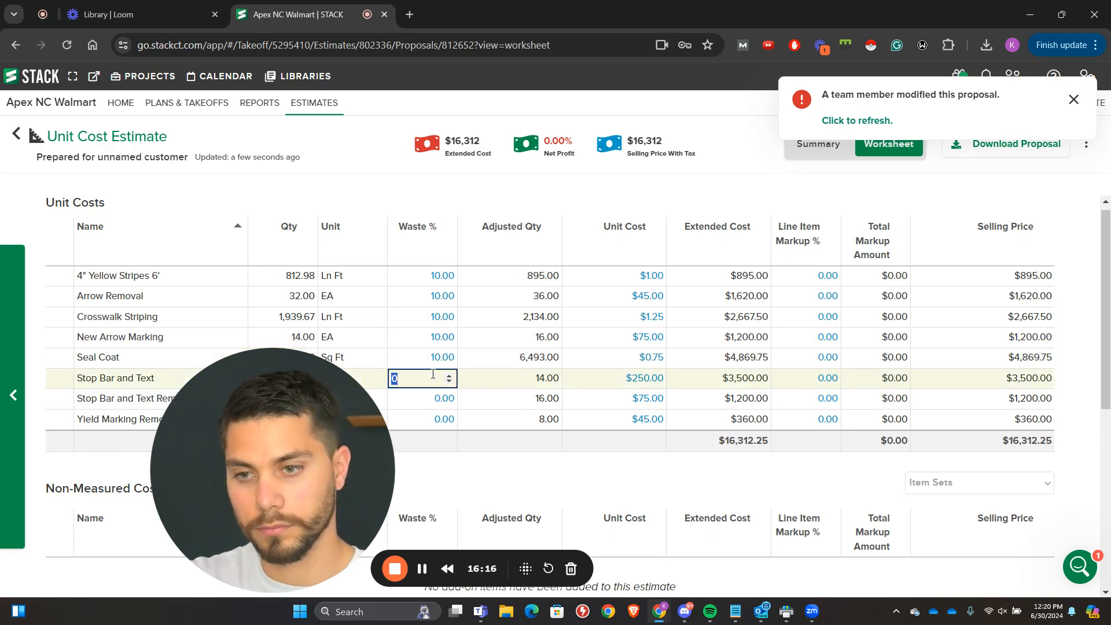
pyautogui.write('10')
pyautogui.press('Tab')
# Step: Set the waste percentage of Stop Bar and Text Removal and Yield Marking Removal to 10%
pyautogui.click(433, 398)
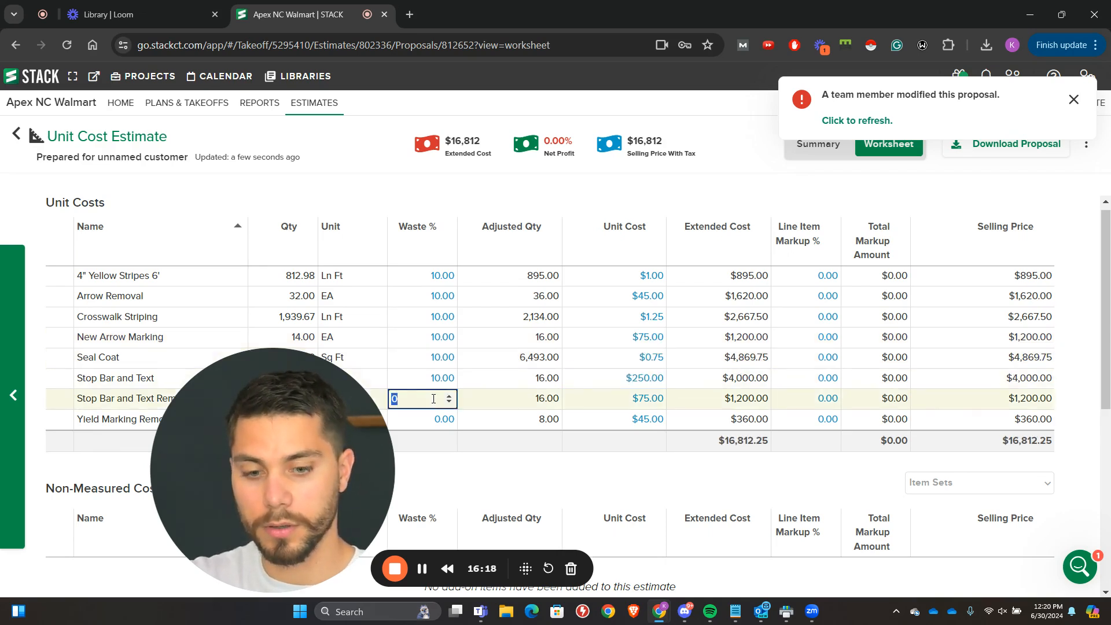
pyautogui.press('Tab')
pyautogui.click(434, 419)
pyautogui.write('10')
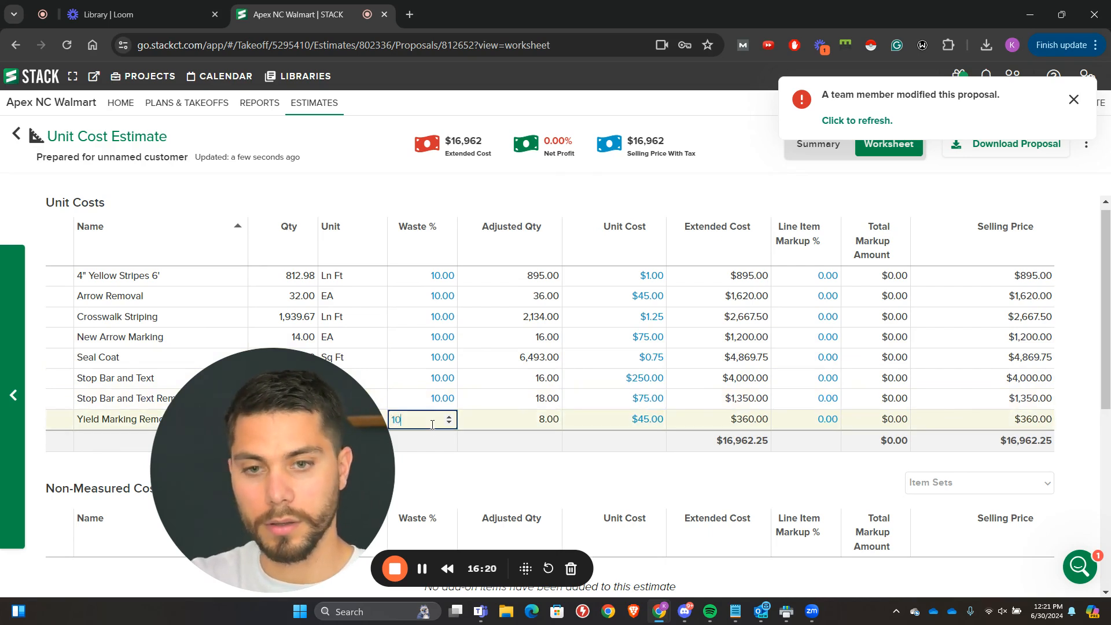
pyautogui.press('Tab')
# Step: Set the line item markup of 4" Yellow Stripes 6' and Arrow Removal to 20%
pyautogui.click(821, 275)
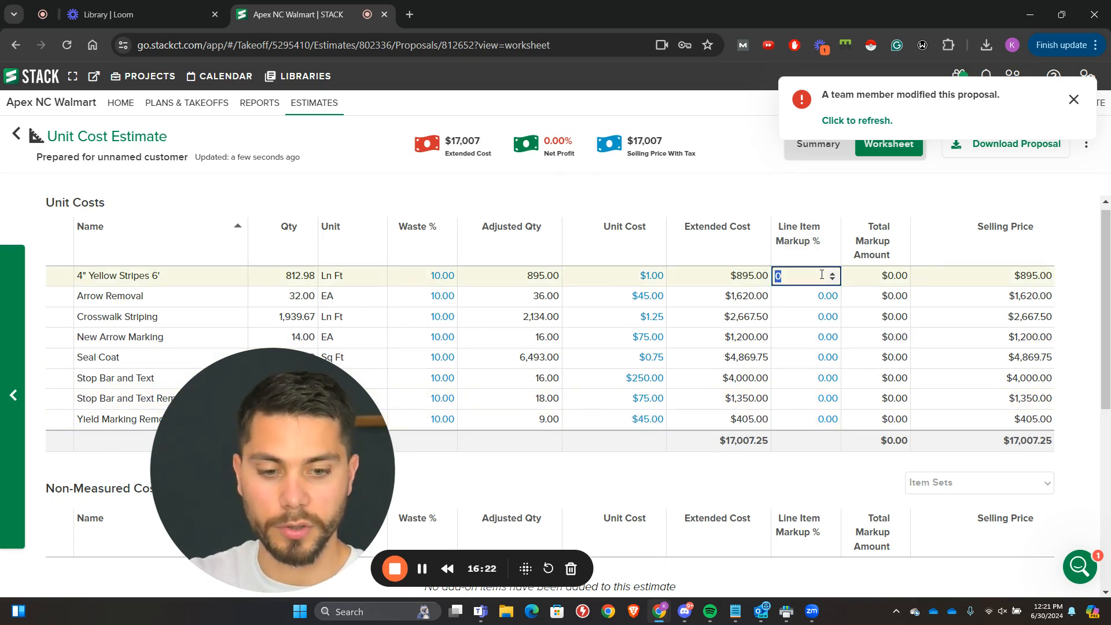
pyautogui.write('2')
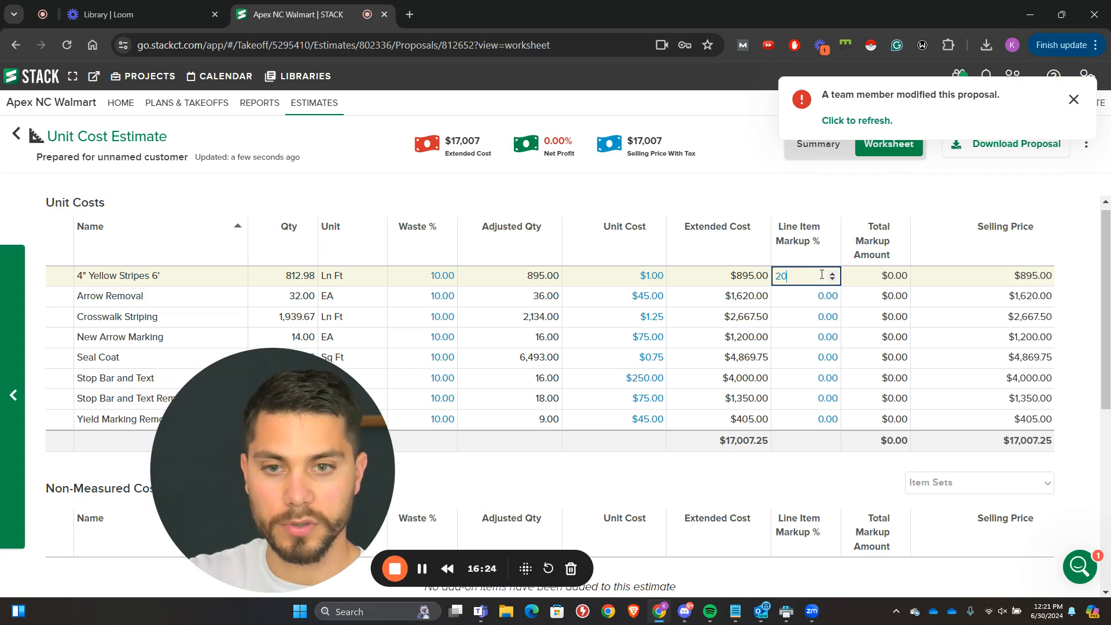
pyautogui.press('Tab')
pyautogui.click(815, 299)
pyautogui.write('20')
pyautogui.press('Tab')
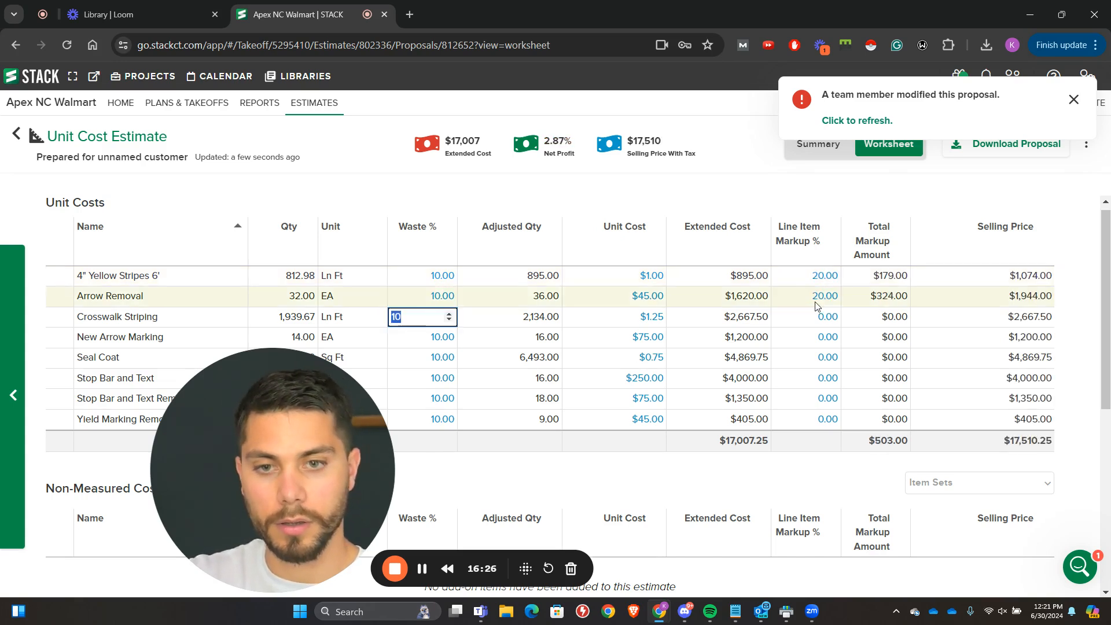
# Step: Set the line item markup of Crosswalk Striping and New Arrow Marking to 20%
pyautogui.click(812, 317)
pyautogui.write('20')
pyautogui.press('Tab')
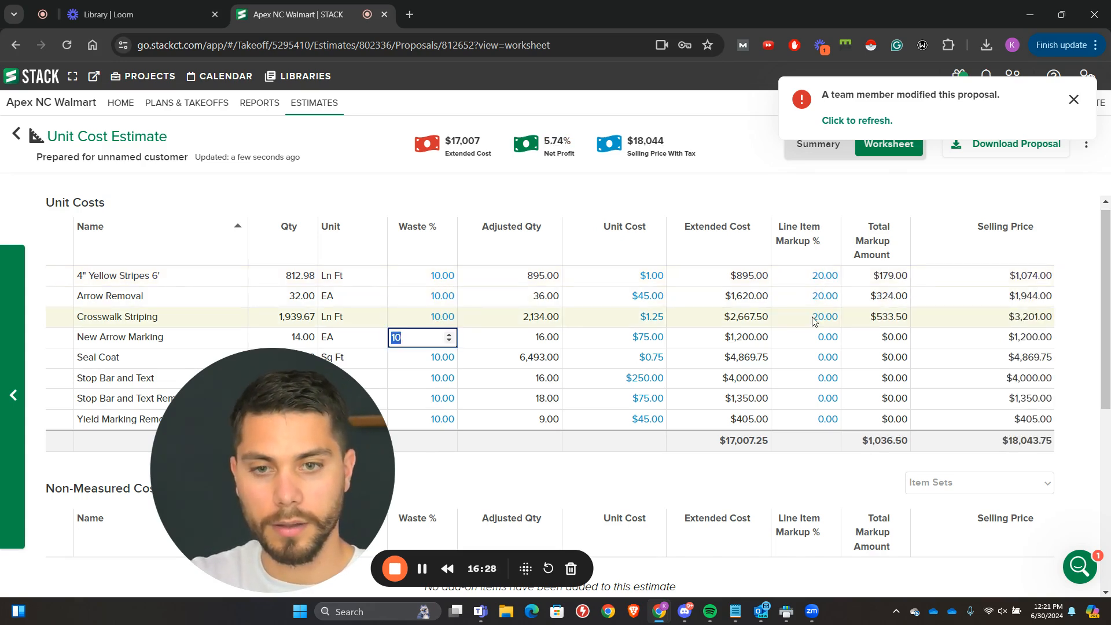
pyautogui.click(811, 339)
pyautogui.write('20')
pyautogui.press('Tab')
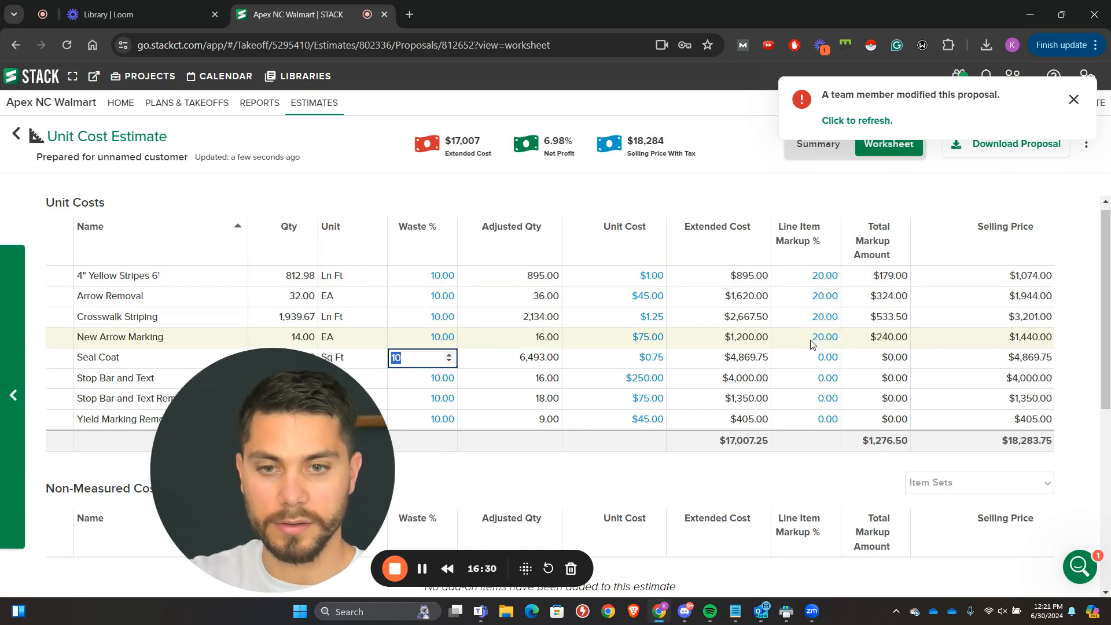
# Step: Set the line item markup of Seal Coat and Stop Bar and Text to 20%
pyautogui.click(811, 359)
pyautogui.write('20')
pyautogui.press('Tab')
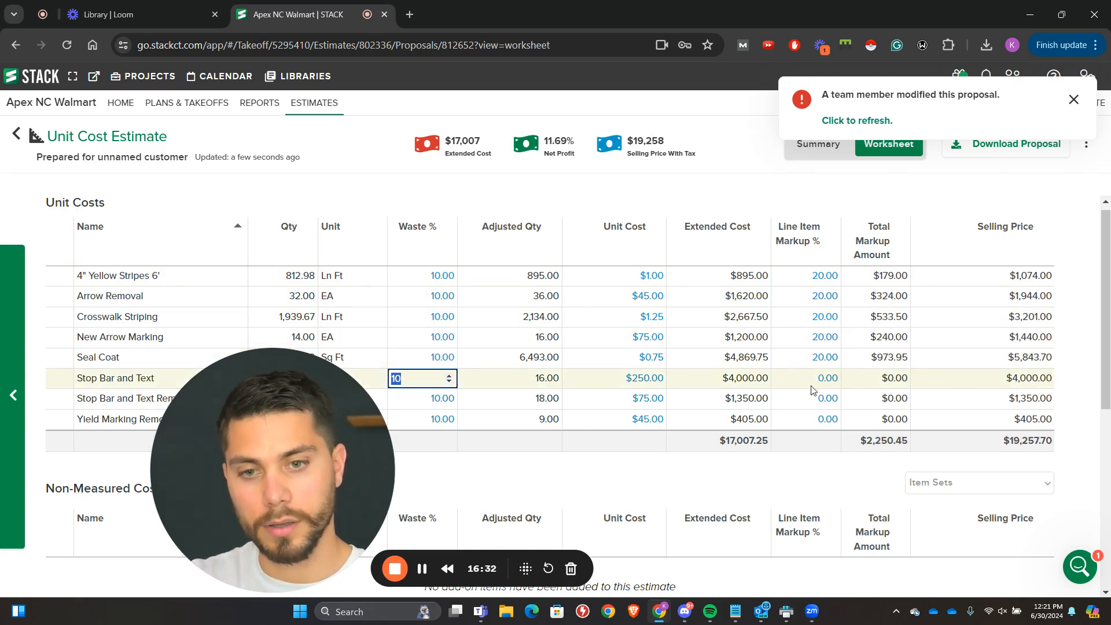
pyautogui.click(812, 384)
# Step: Set the line item markup of Stop Bar and Text Removal and Yield Marking Removal to 20%
pyautogui.write('20')
pyautogui.press('Tab')
pyautogui.click(811, 398)
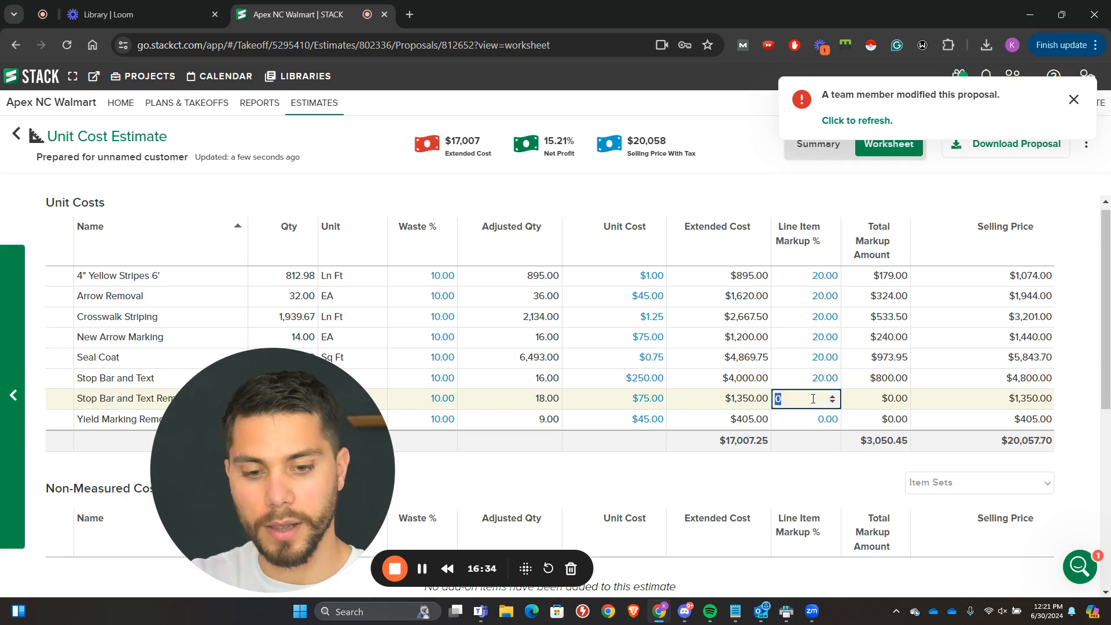
pyautogui.write('20')
pyautogui.press('Tab')
pyautogui.click(814, 420)
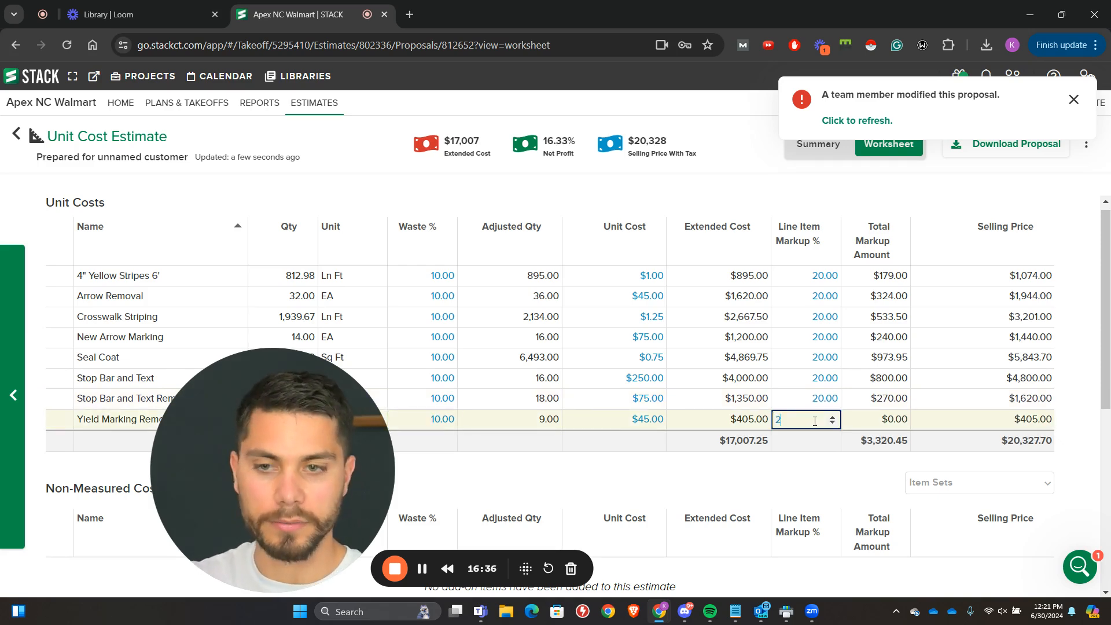
pyautogui.click(734, 499)
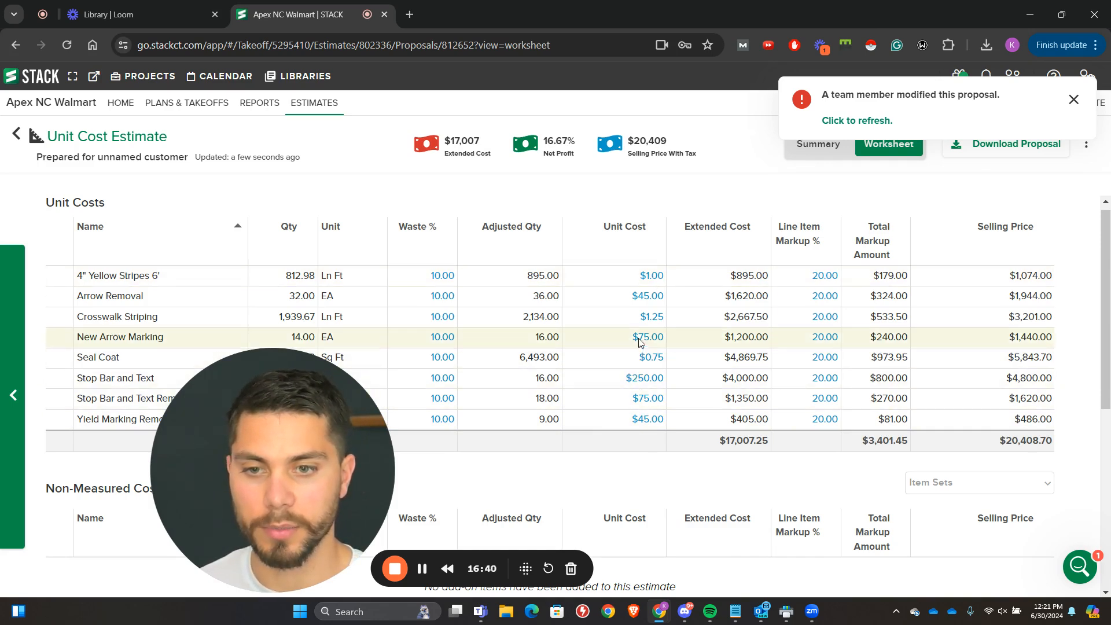
# Step: Change the unit cost of Crosswalk Striping to $0.95 per linear foot
pyautogui.click(646, 318)
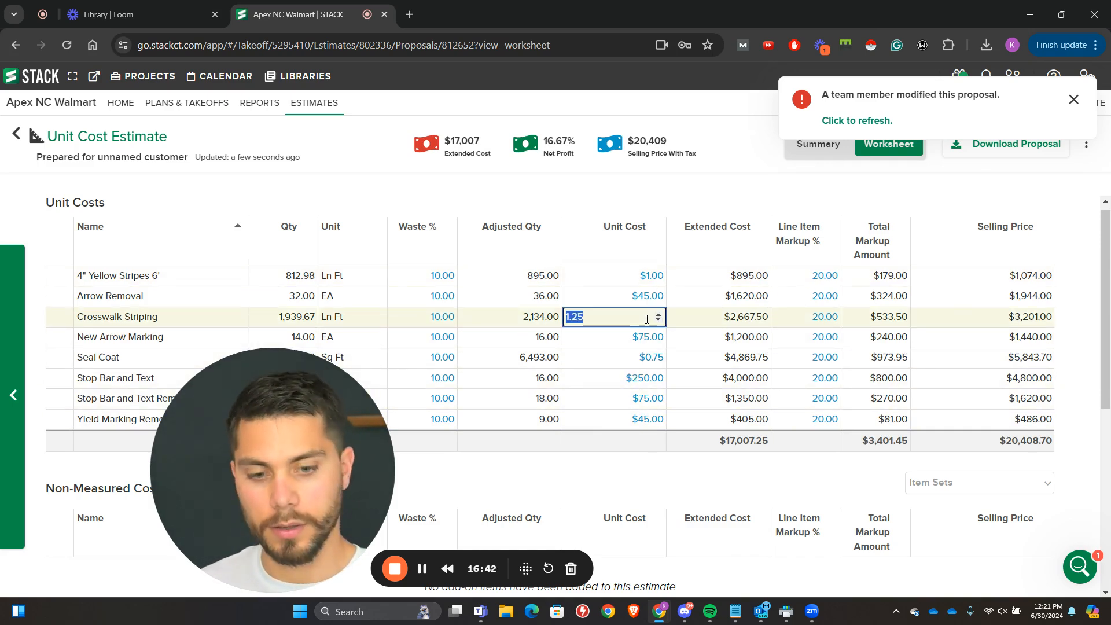
pyautogui.write('95')
pyautogui.click(649, 454)
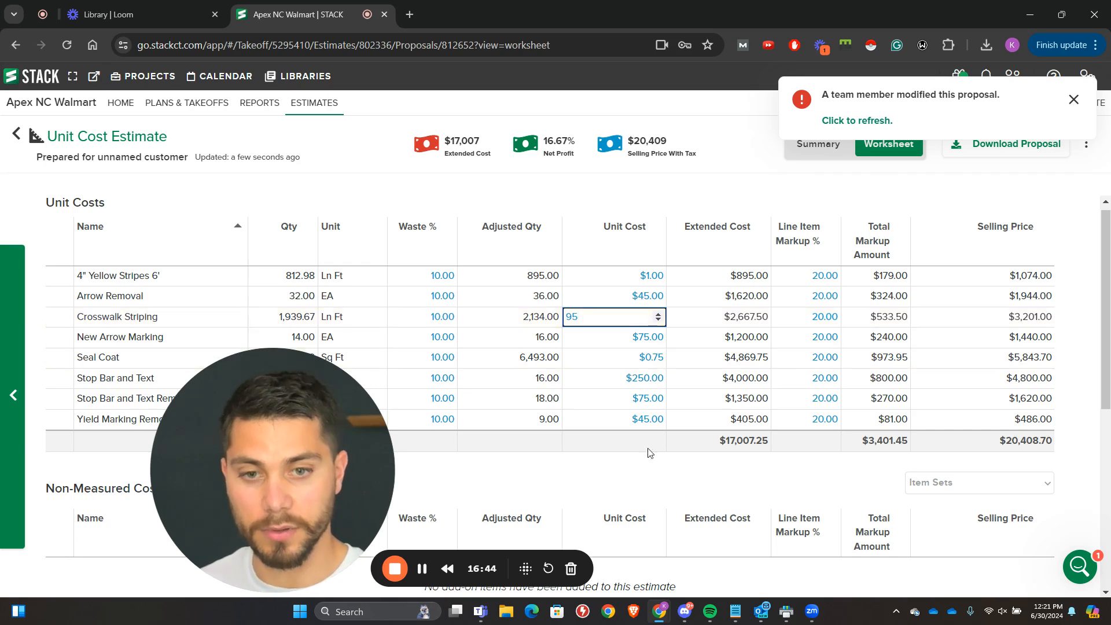
pyautogui.click(648, 318)
pyautogui.write('.95')
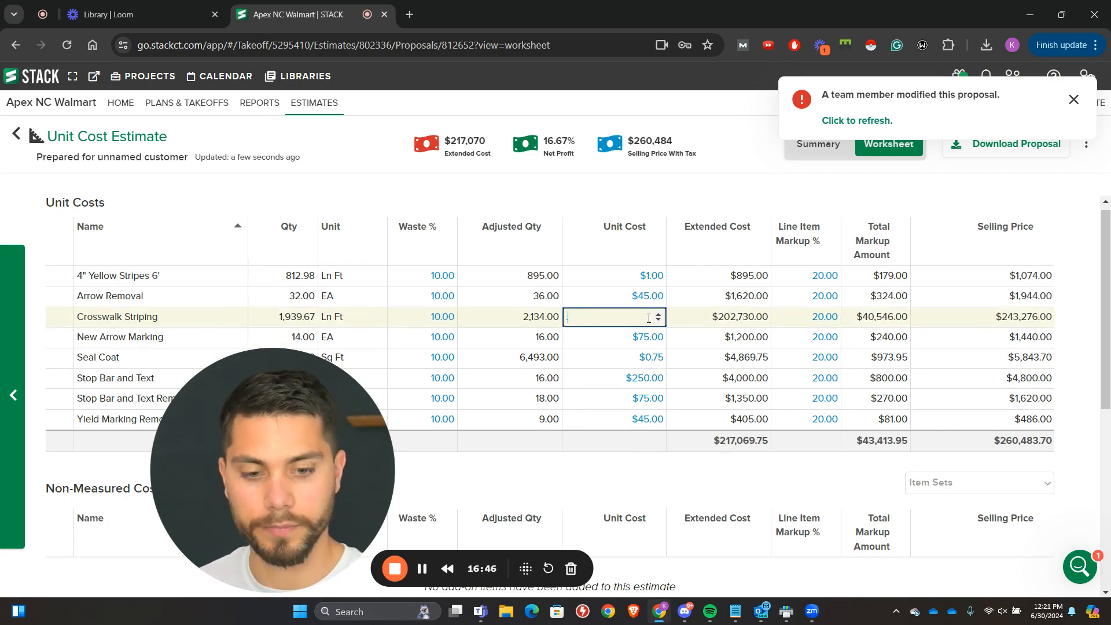
pyautogui.click(614, 478)
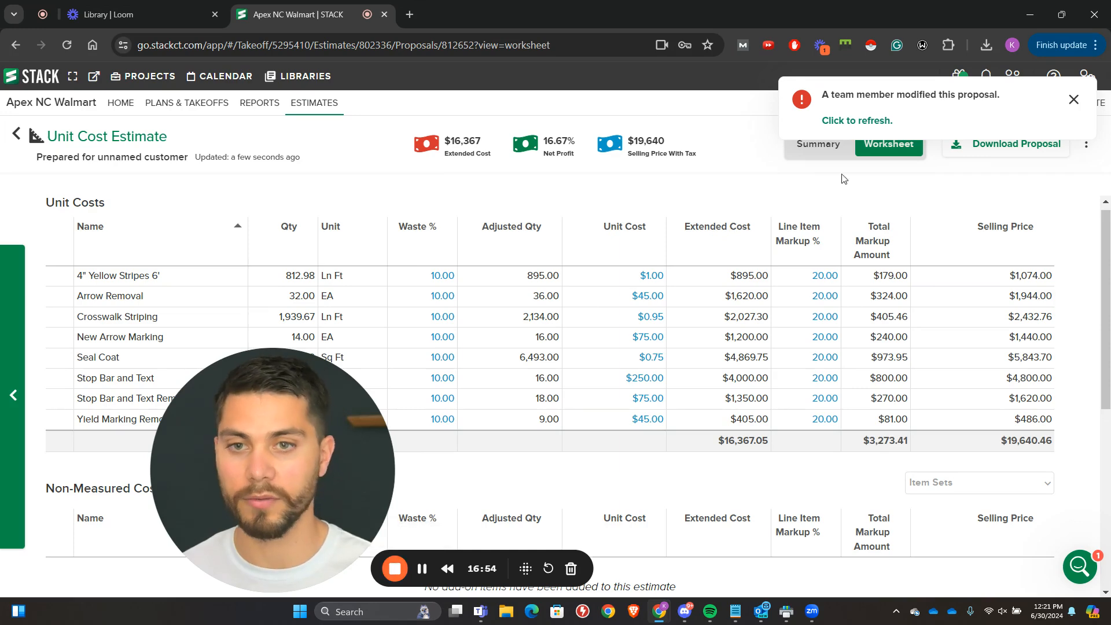
# Step: In the estimate summary, assign Atlanta Concrete Company as the proposal's trade name and save it
pyautogui.click(817, 143)
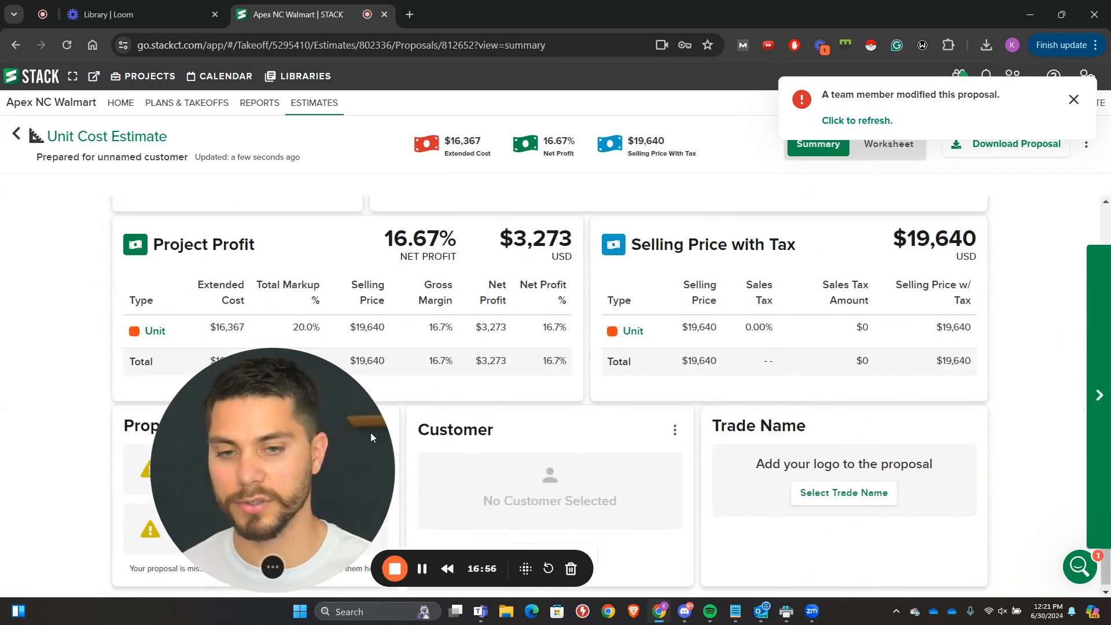
pyautogui.click(868, 492)
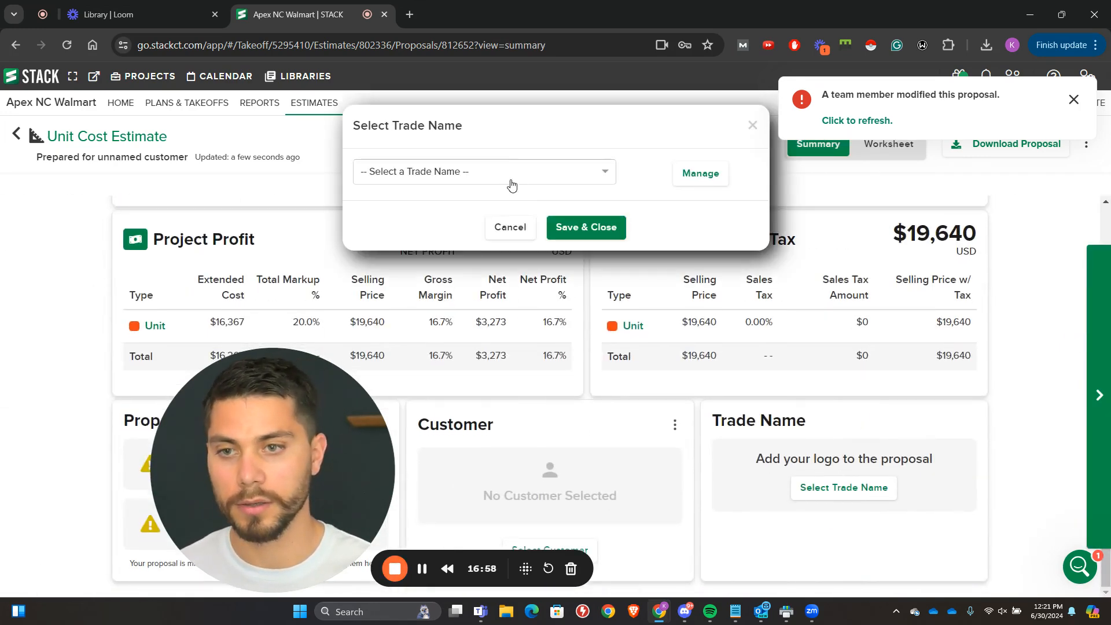
pyautogui.click(511, 185)
pyautogui.click(508, 206)
pyautogui.click(585, 227)
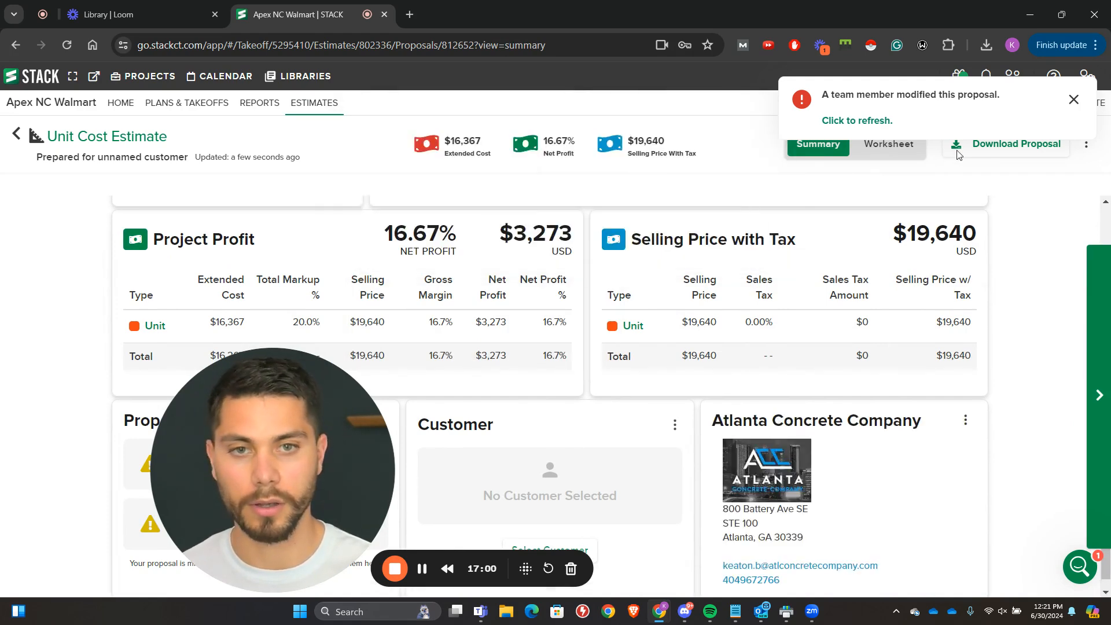
# Step: Open the proposal download options and group the subtotal summary by Plan Name, with Takeoff as the second level
pyautogui.click(990, 155)
pyautogui.click(444, 443)
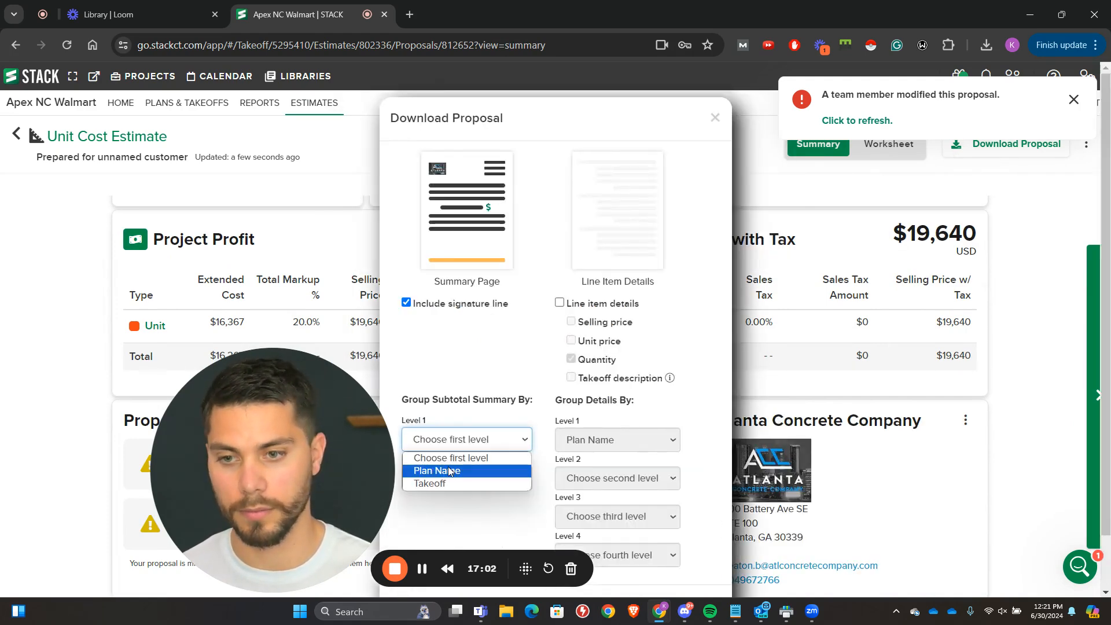
pyautogui.click(449, 466)
pyautogui.click(454, 480)
pyautogui.click(431, 507)
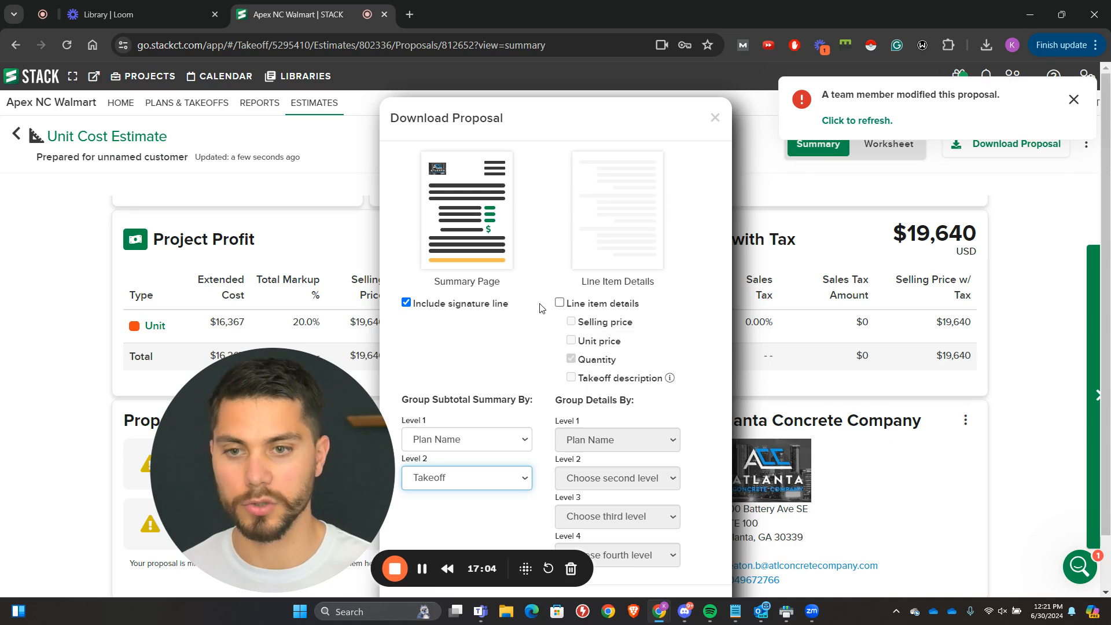
# Step: Include line item details in the proposal, group them by Takeoff at the second level, and download the proposal
pyautogui.click(559, 302)
pyautogui.scroll(-1, 574, 327)
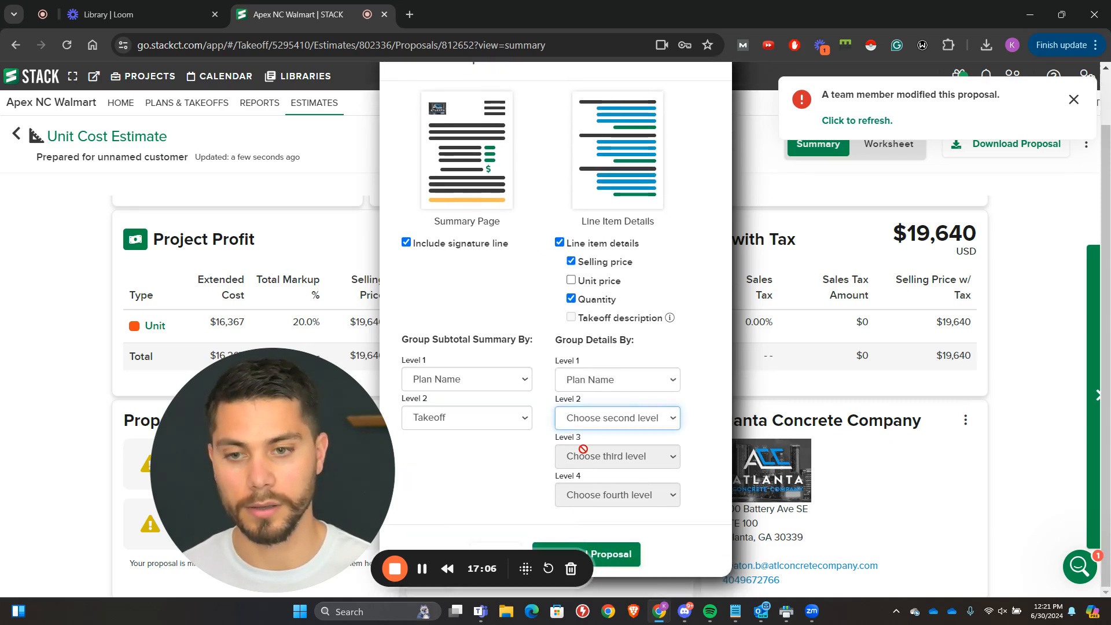
pyautogui.click(586, 426)
pyautogui.click(578, 449)
pyautogui.click(578, 553)
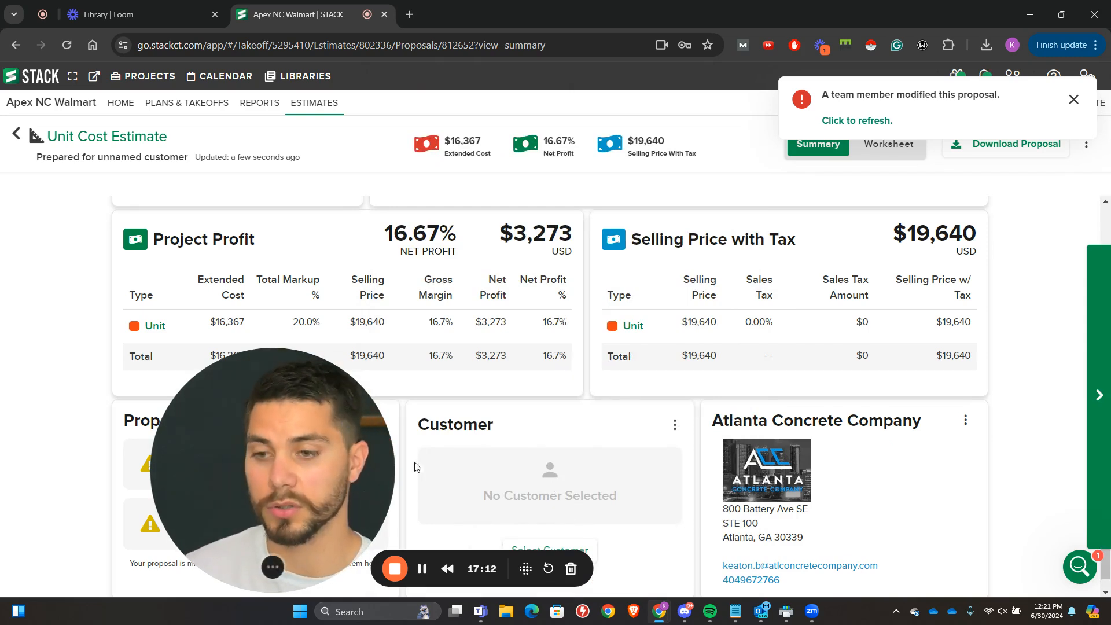
# Step: Dismiss the proposal modification notice and download the proposal again with the current grouping options
pyautogui.click(1073, 101)
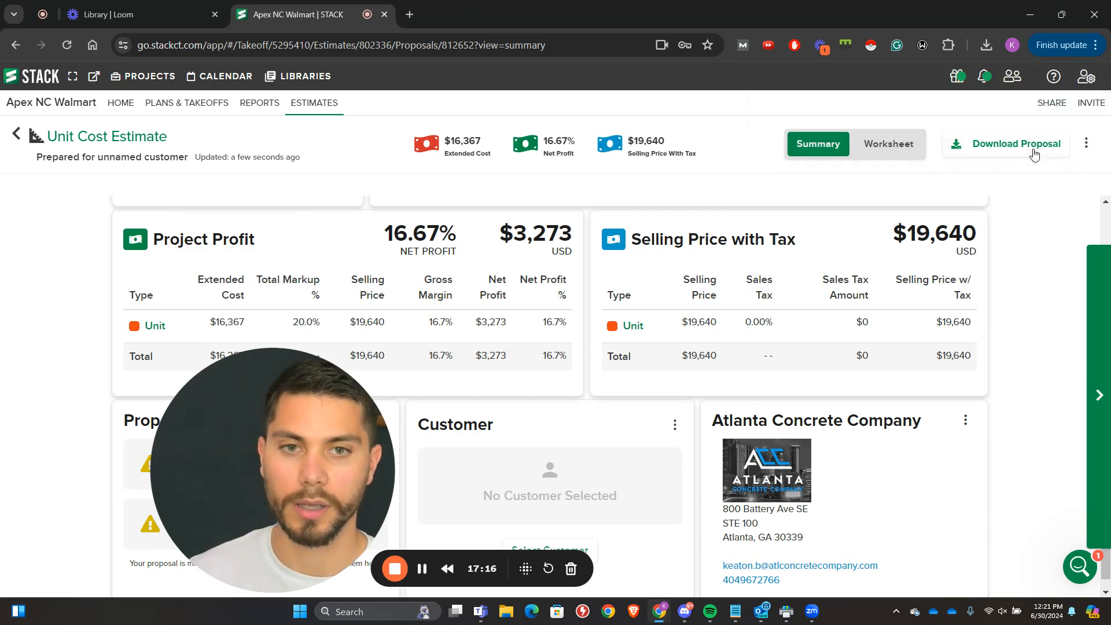
pyautogui.click(1031, 146)
pyautogui.scroll(-2, 636, 491)
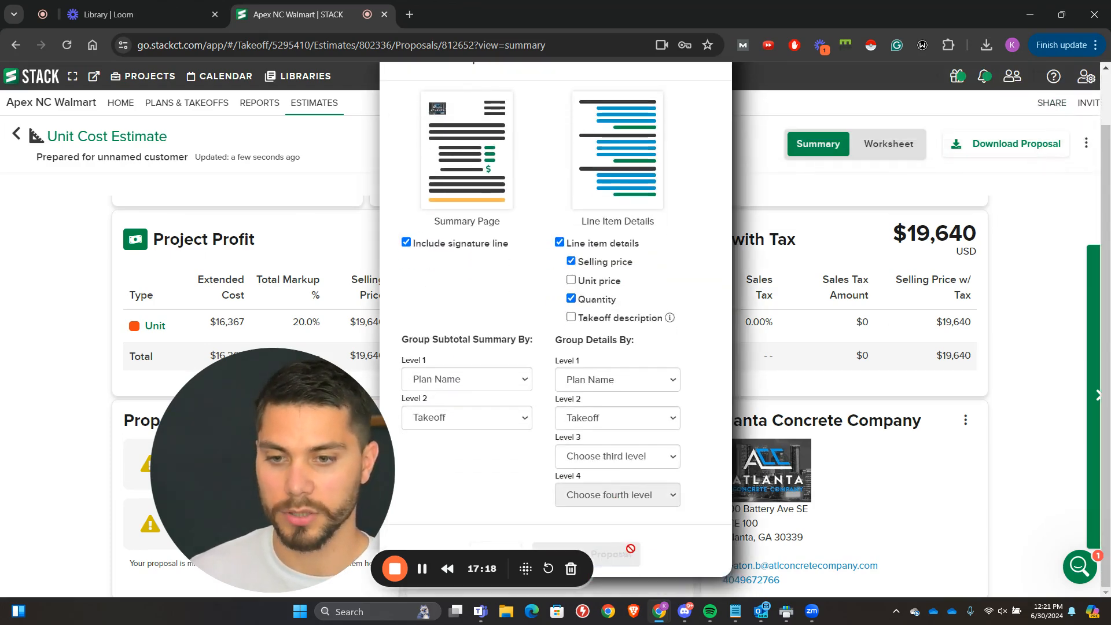
# Step: Review the proposal's company header, SECP-1 takeoff subtotals and proposal total, and the quantities and selling prices in the line item detail
pyautogui.scroll(-10, 742, 424)
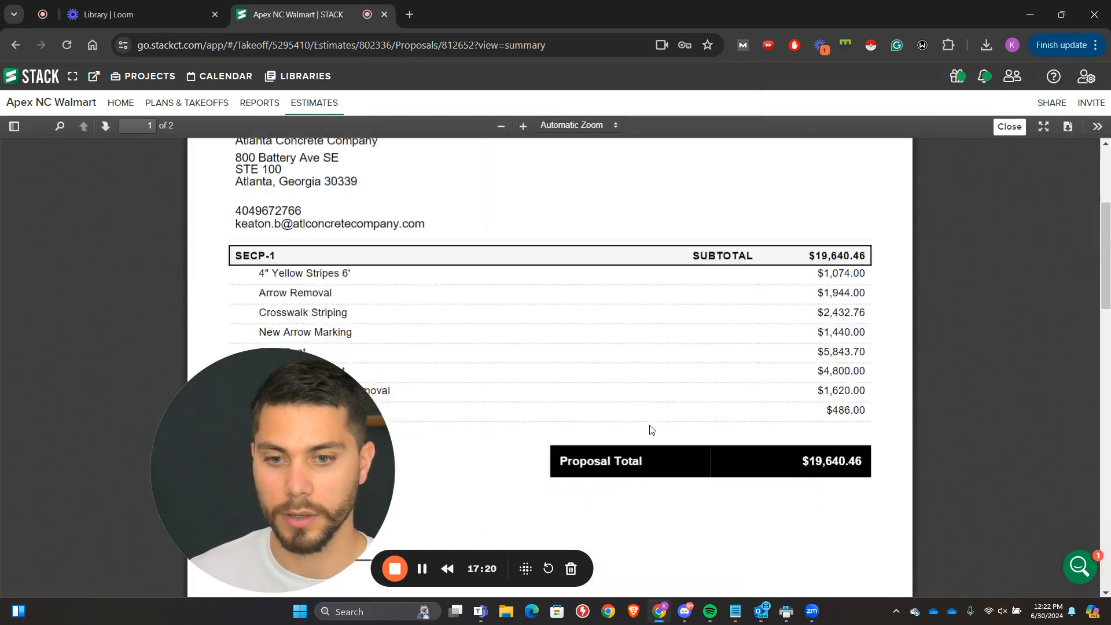
pyautogui.scroll(6, 343, 304)
pyautogui.scroll(3, 343, 304)
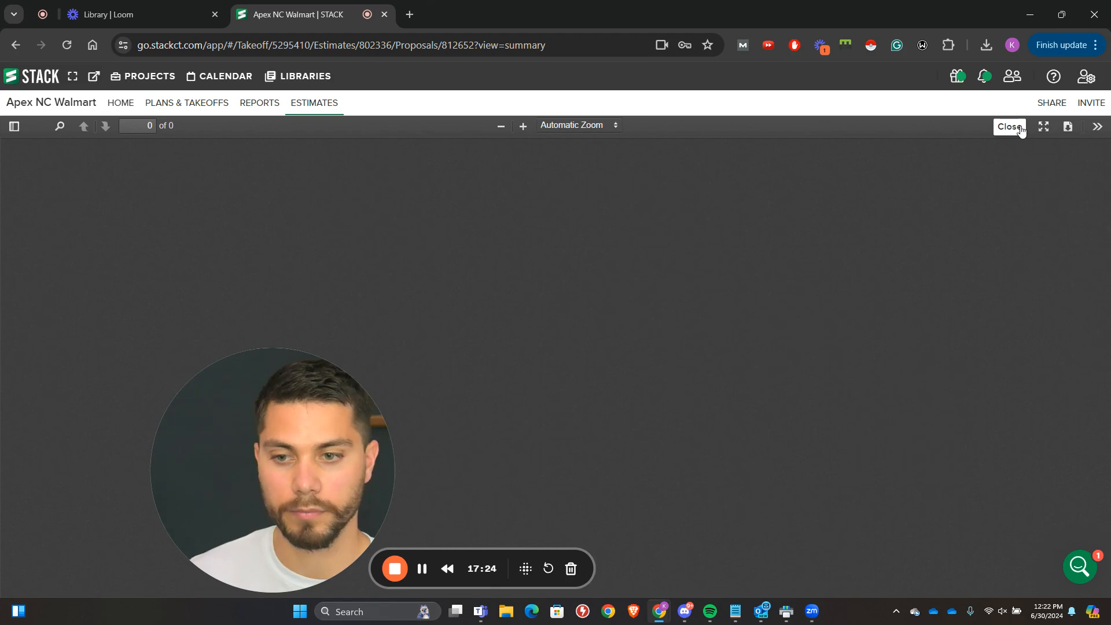
pyautogui.scroll(-4, 719, 290)
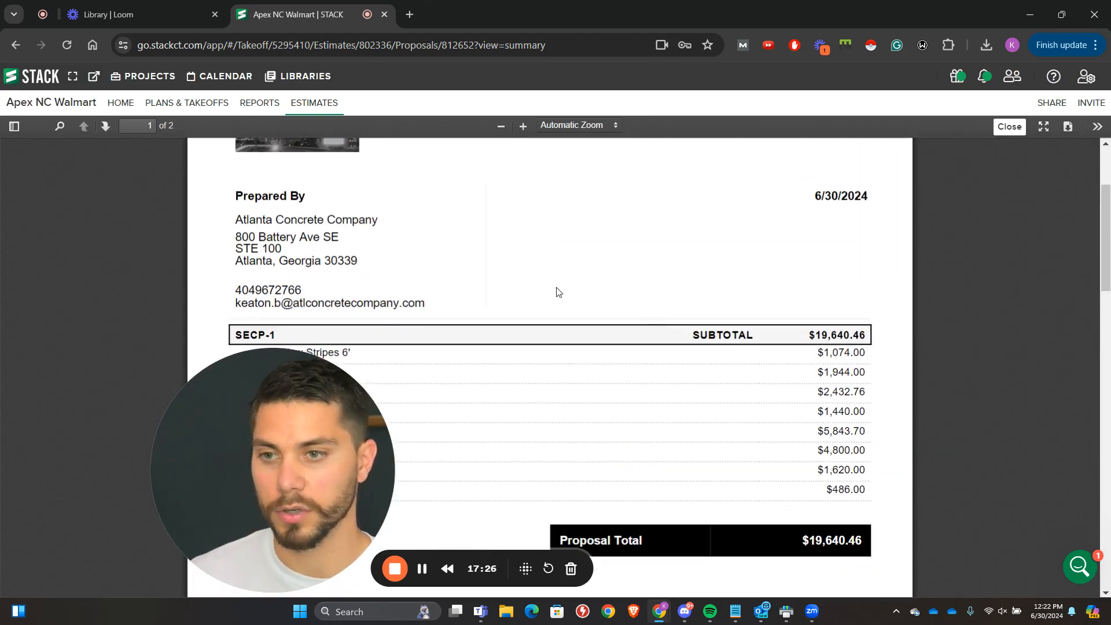
pyautogui.scroll(-10, 317, 193)
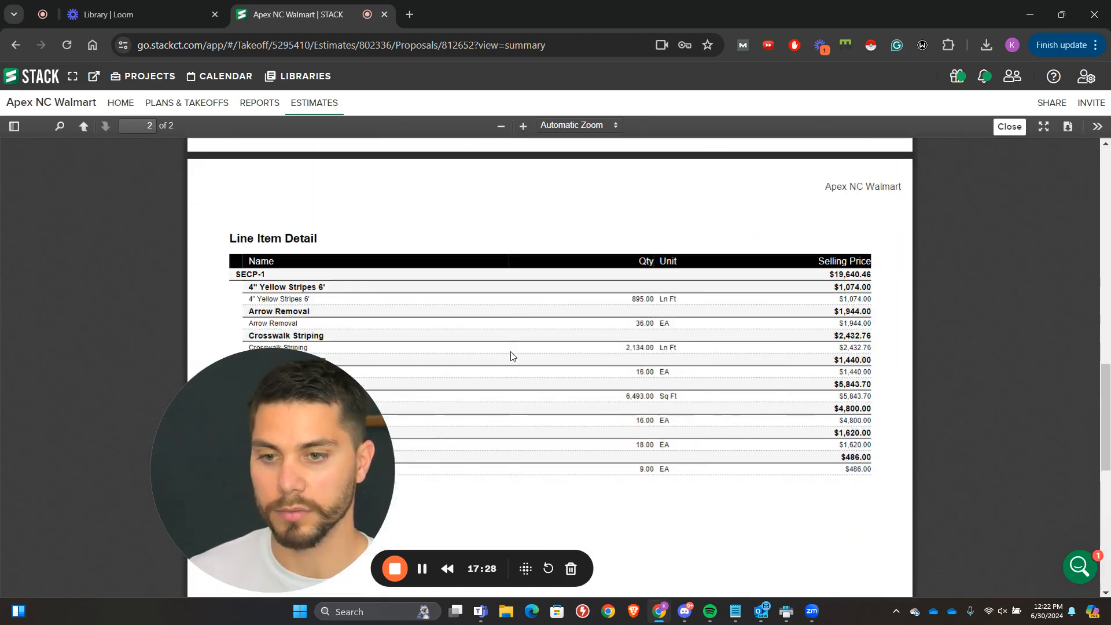
pyautogui.scroll(8, 463, 332)
pyautogui.scroll(3, 351, 324)
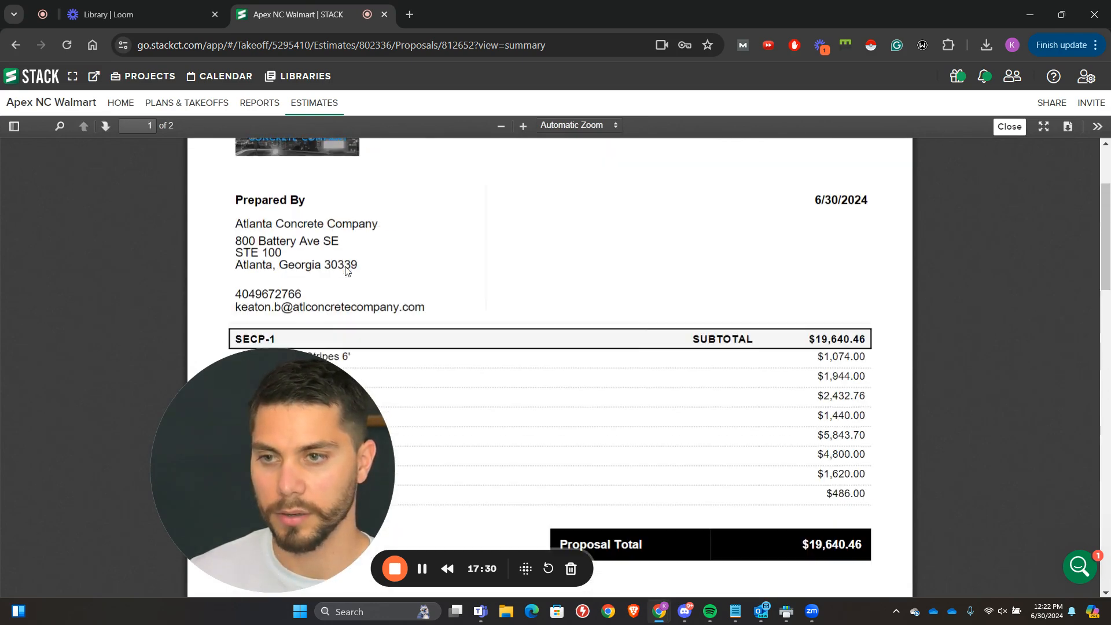
pyautogui.scroll(-2, 573, 327)
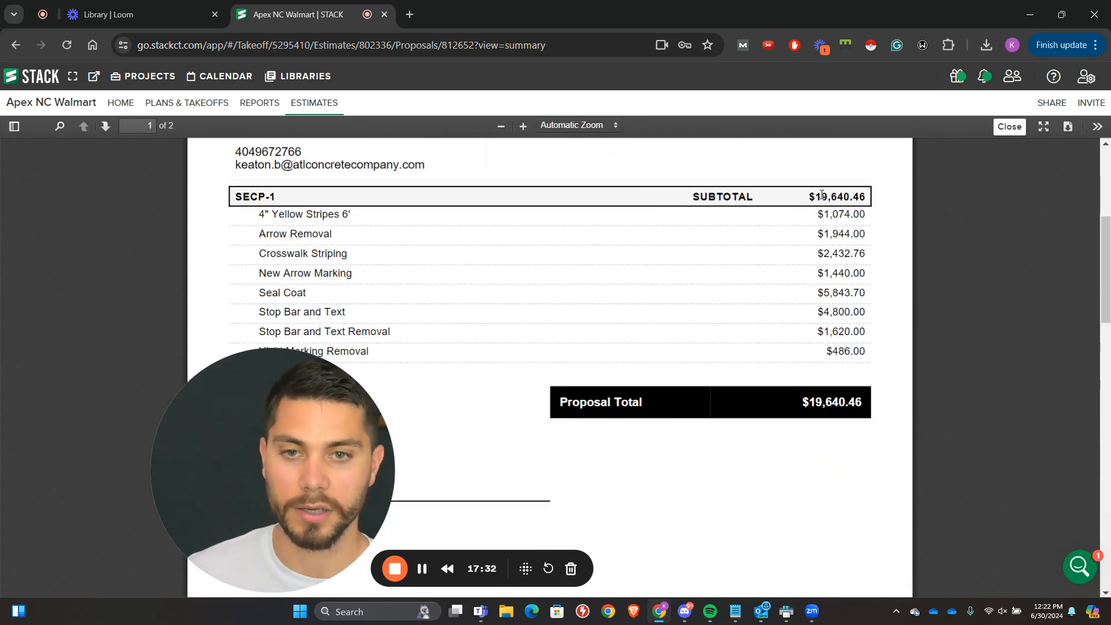
pyautogui.moveTo(822, 195); pyautogui.dragTo(766, 354)
pyautogui.scroll(-16, 765, 354)
pyautogui.click(731, 350)
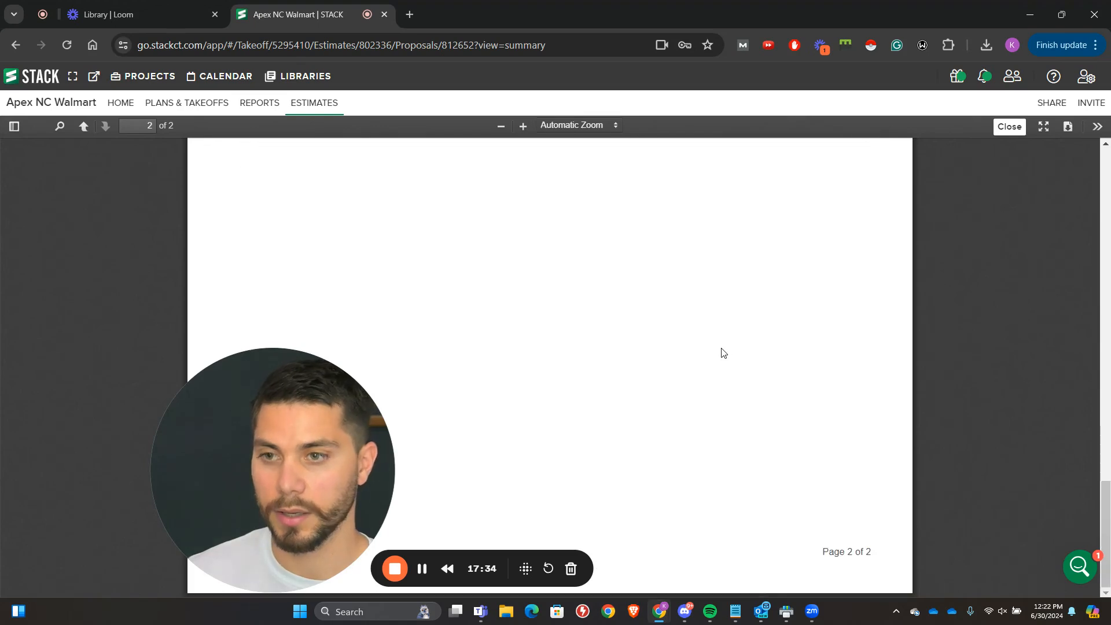
pyautogui.scroll(7, 719, 352)
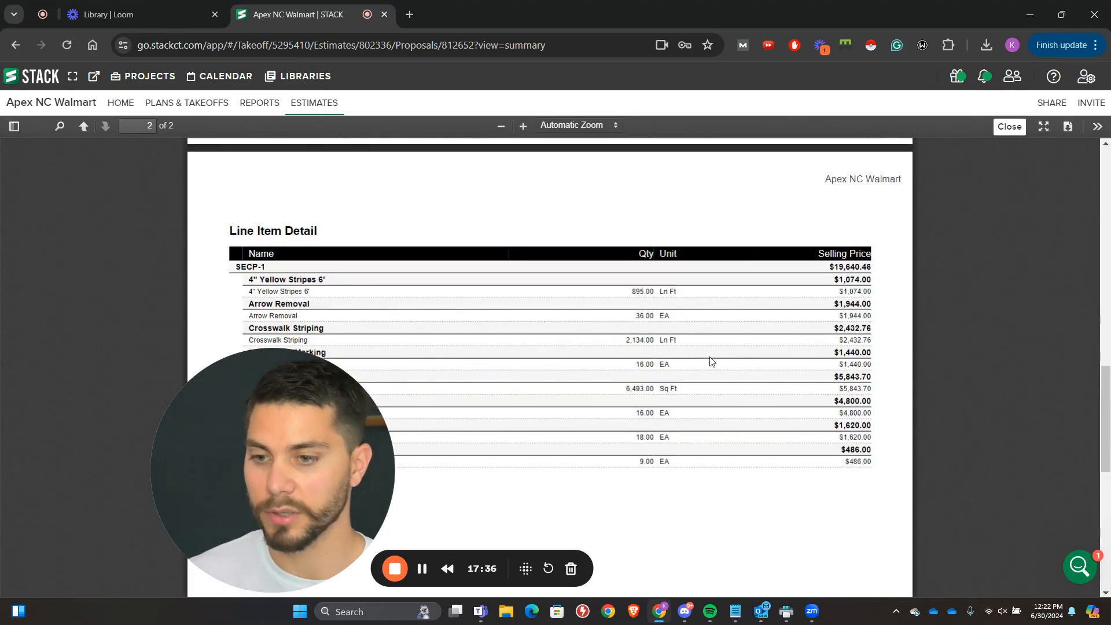
pyautogui.scroll(10, 711, 361)
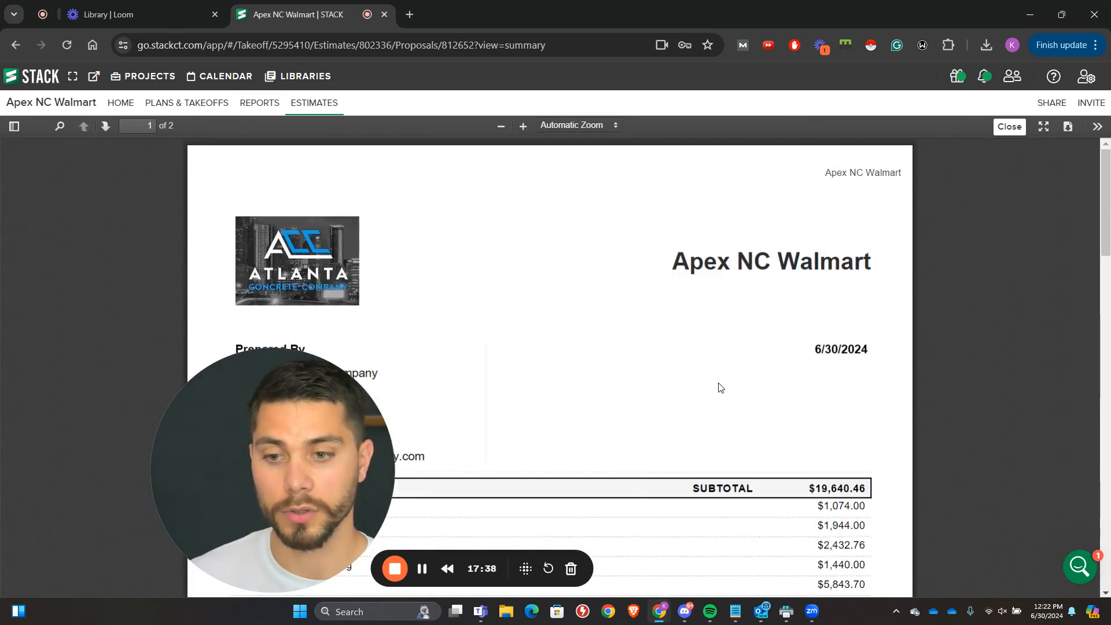